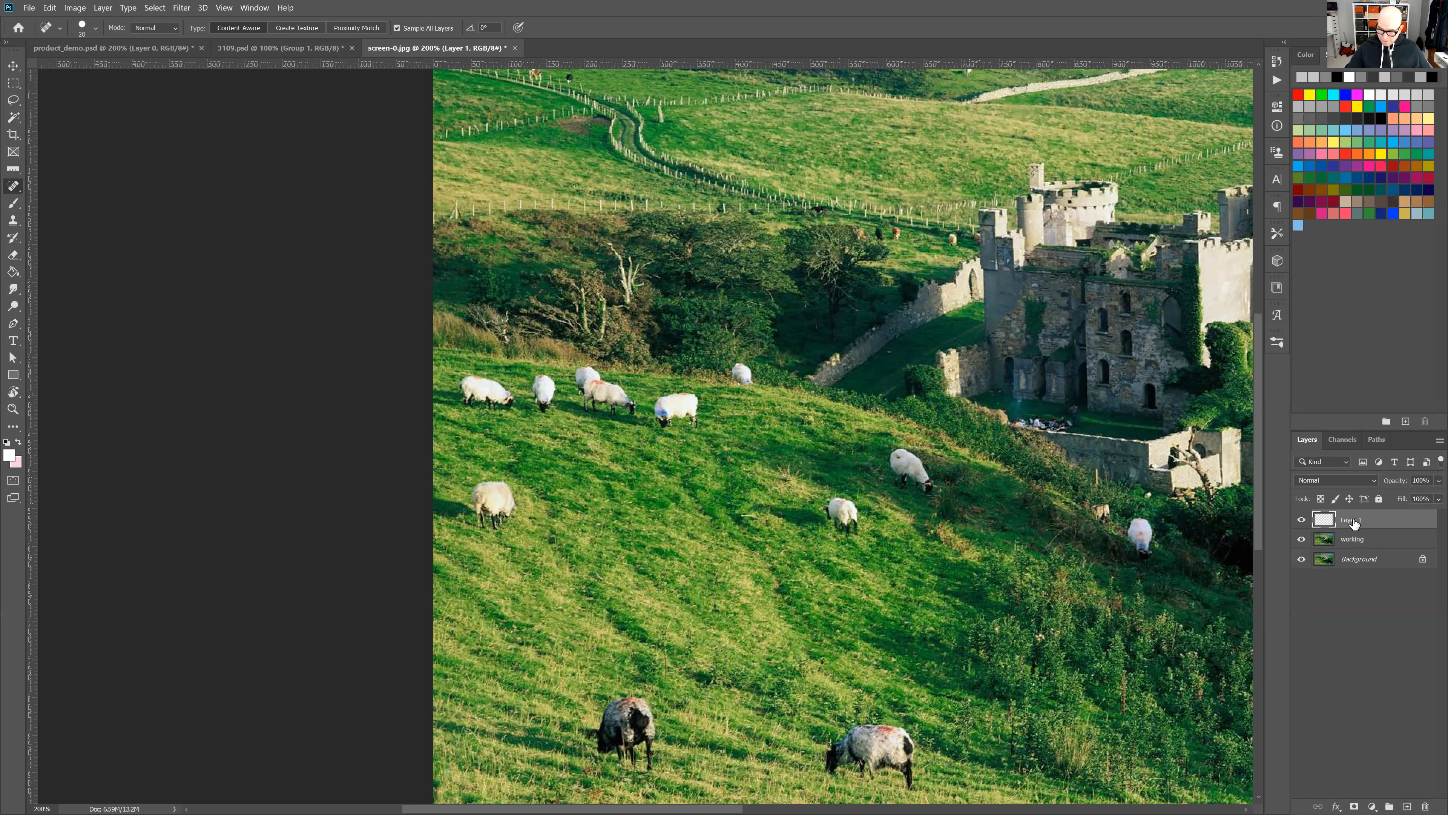
# - Rename the empty layer above the working layer as touchupo
pyautogui.doubleClick(1351, 519)
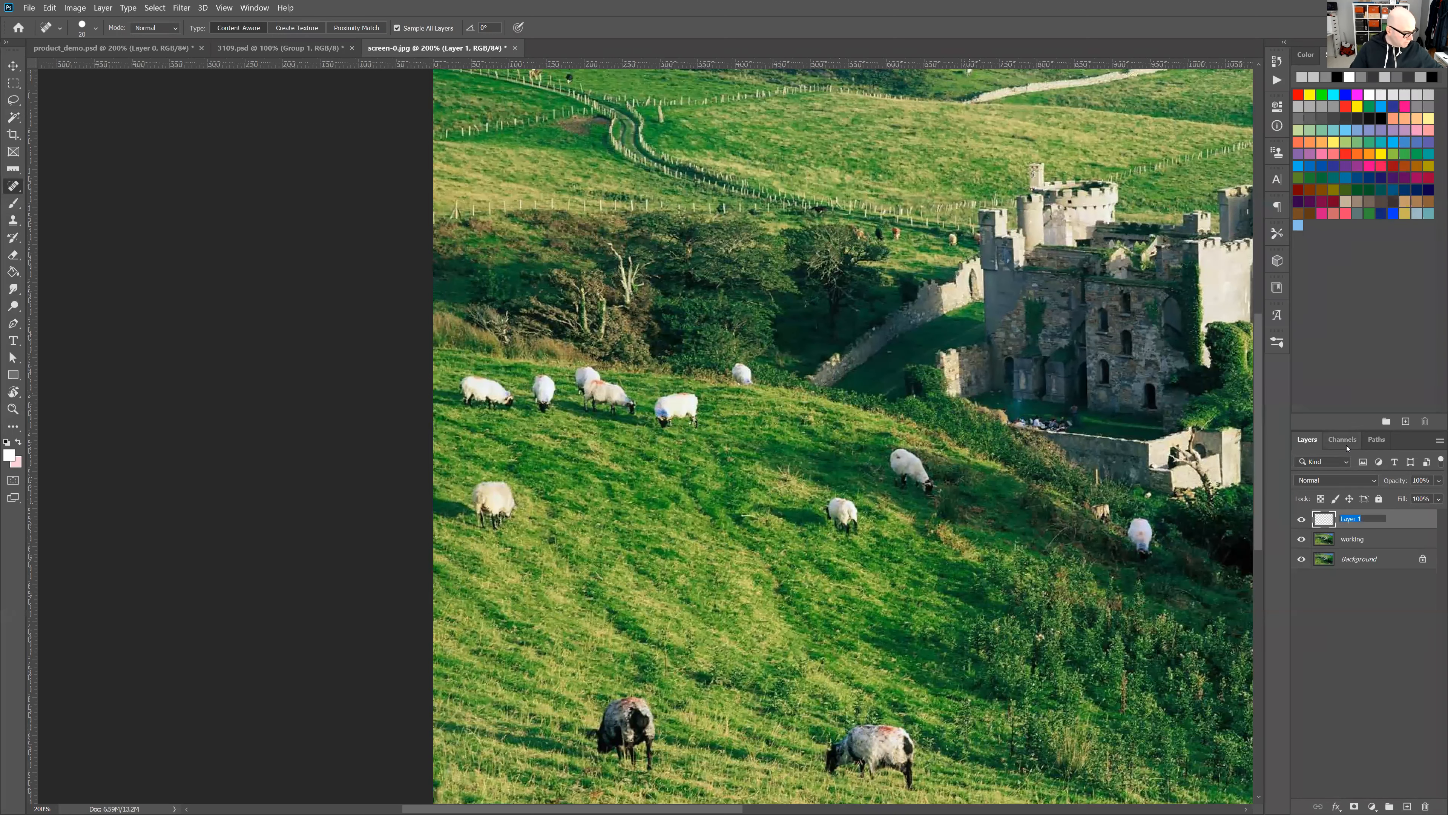
pyautogui.write('touchupo')
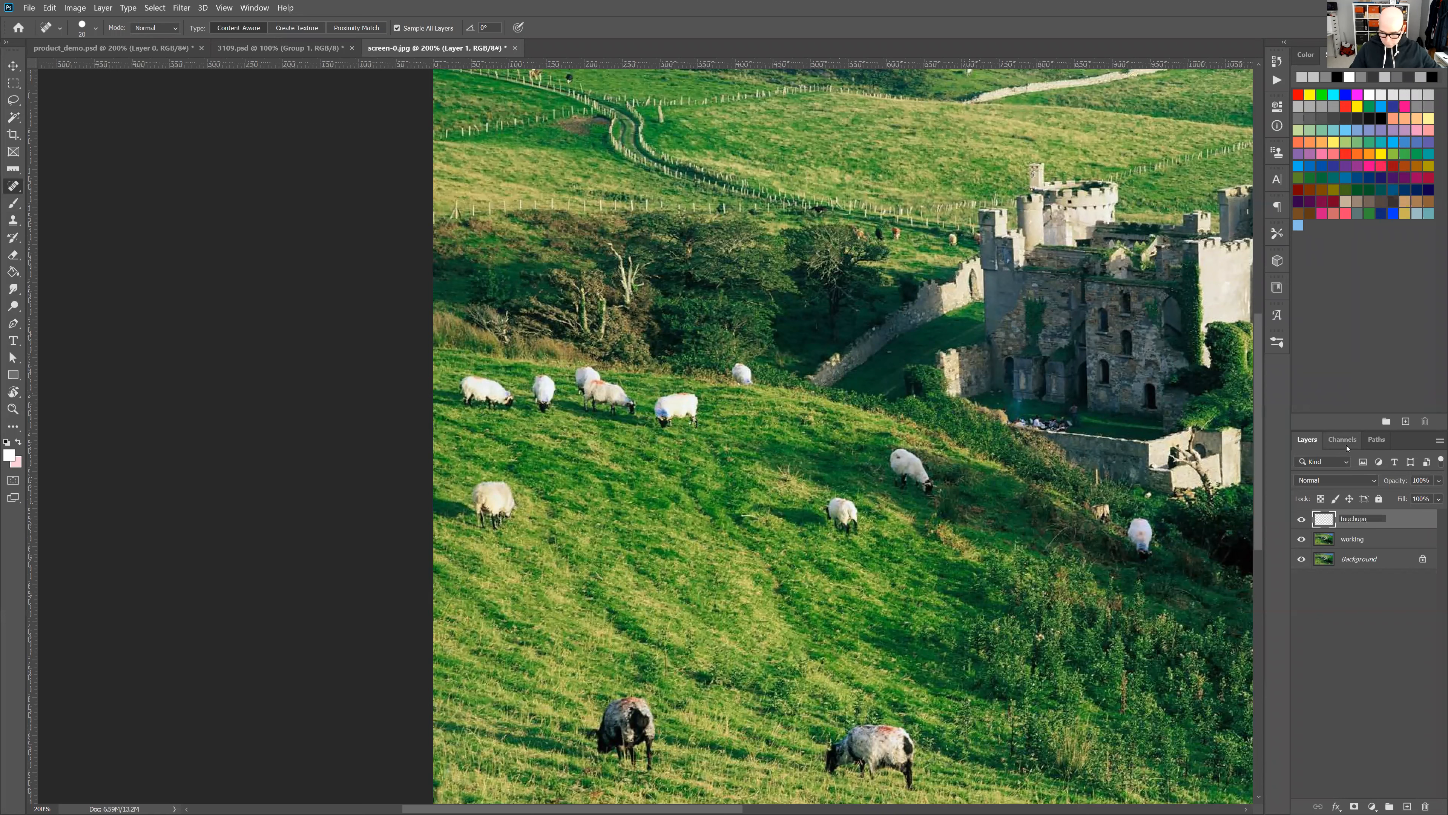
pyautogui.press('Return')
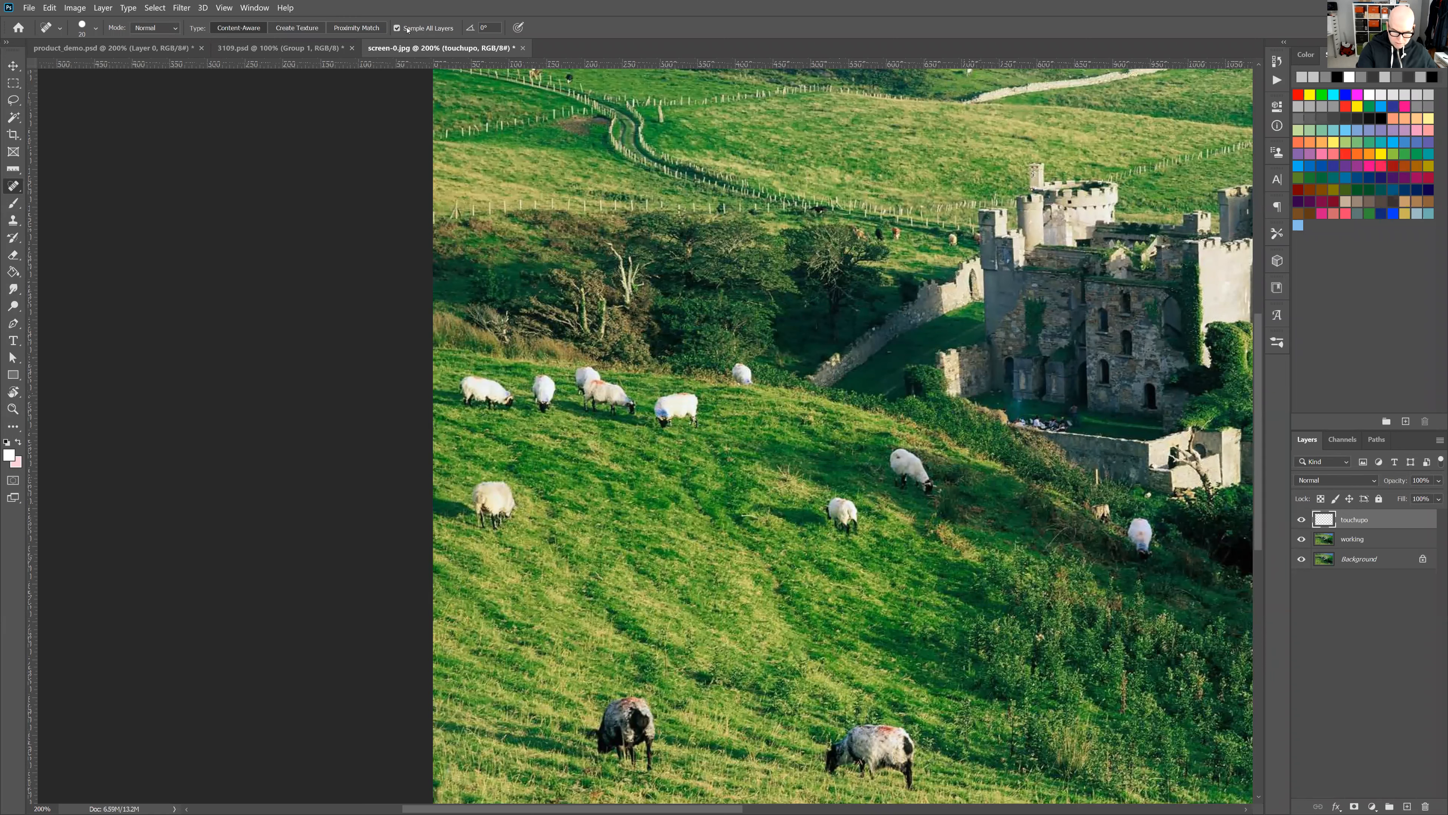
# - Remove the sheep standing alone on the left hillside with the Spot Healing Brush and compare the image with the touchupo layer hidden and shown
pyautogui.moveTo(476, 488); pyautogui.dragTo(510, 522)
pyautogui.click(1302, 519)
pyautogui.click(1302, 520)
pyautogui.click(1301, 520)
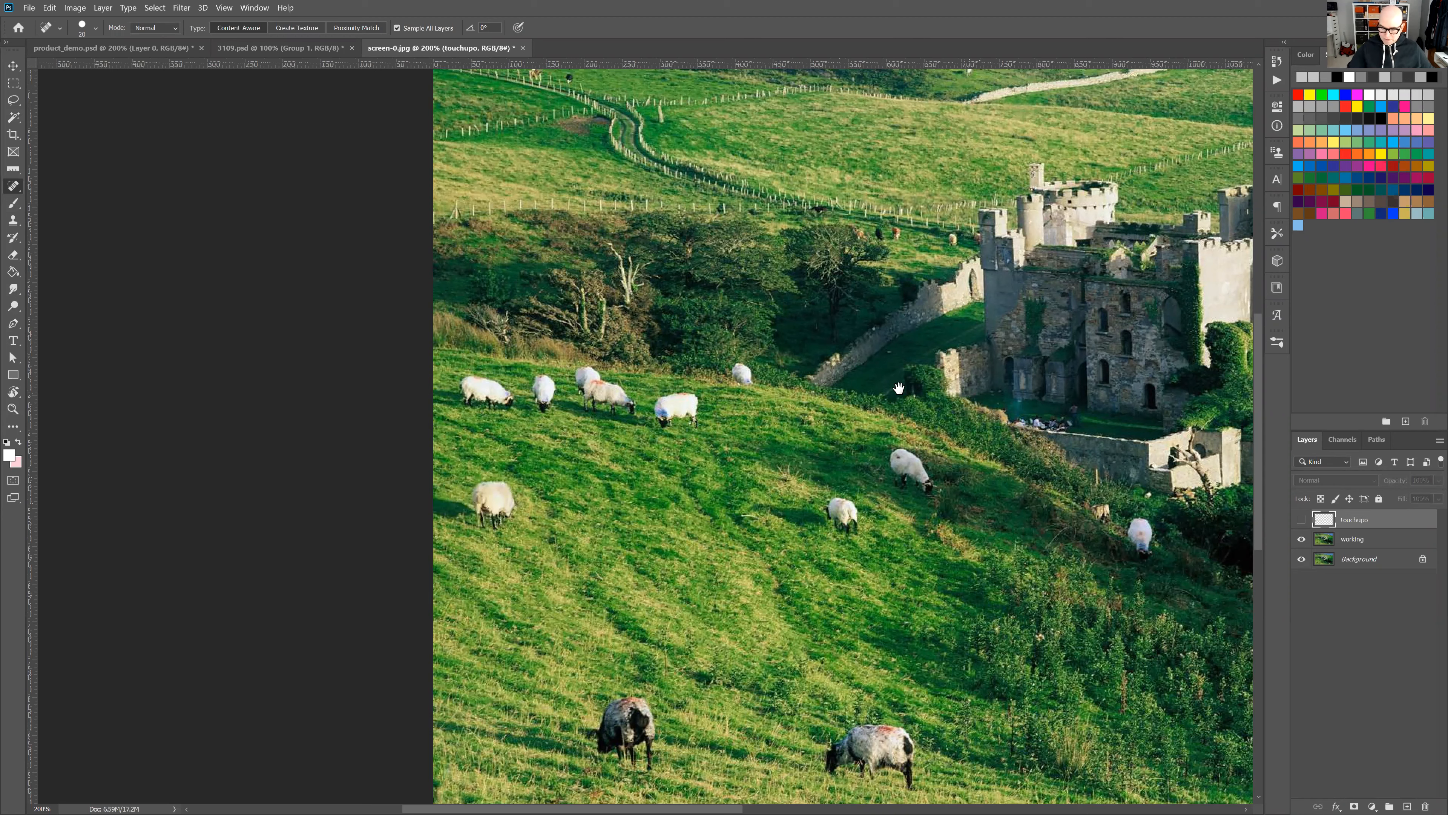
pyautogui.hotkey('ctrl', ',')
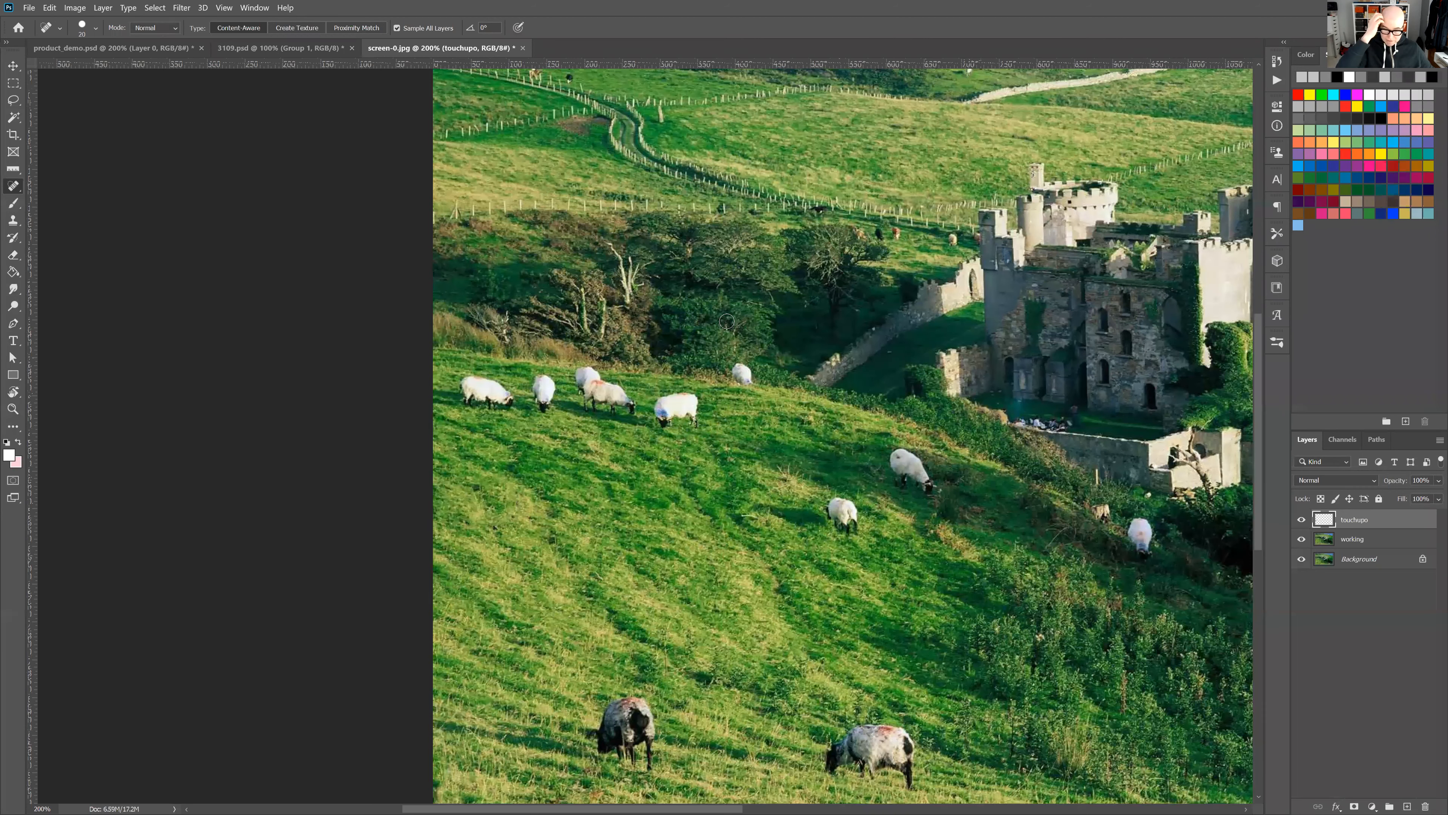
# - Paint over the fence line on the hillside behind the castle with the Spot Healing Brush on the new layer above touchupo
pyautogui.moveTo(860, 394); pyautogui.dragTo(663, 358)
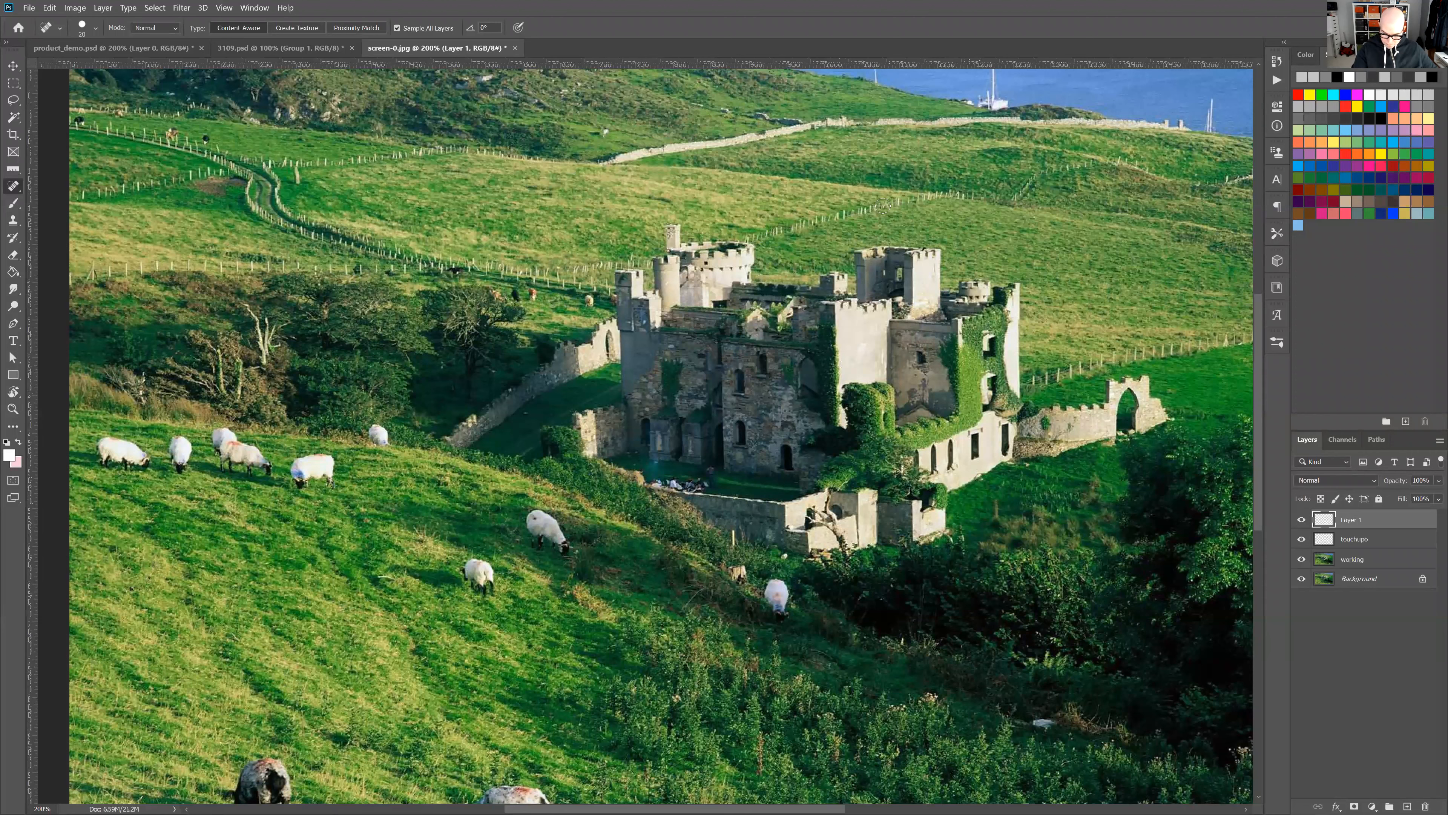
pyautogui.moveTo(770, 231); pyautogui.dragTo(898, 202)
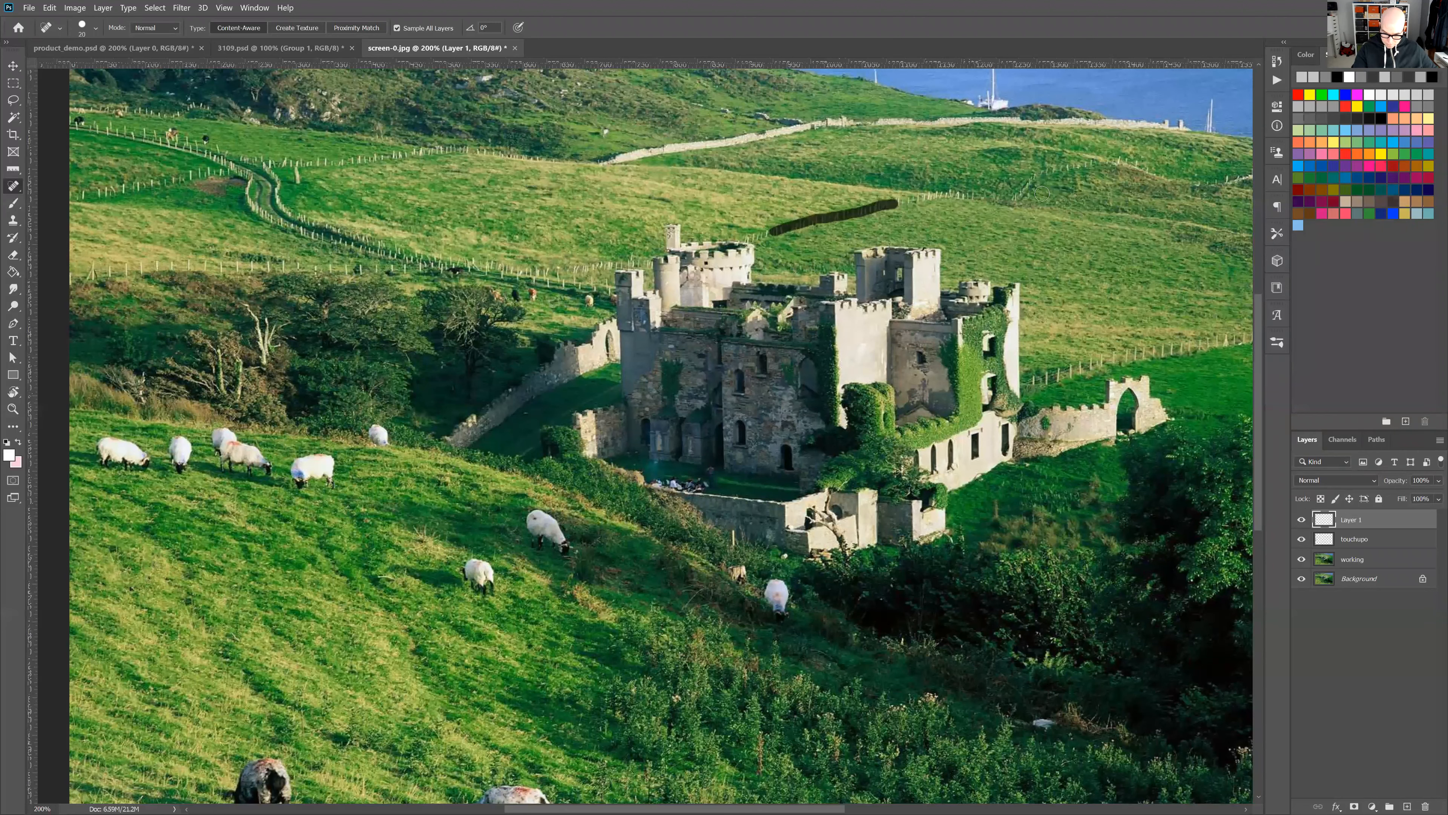
pyautogui.click(763, 233)
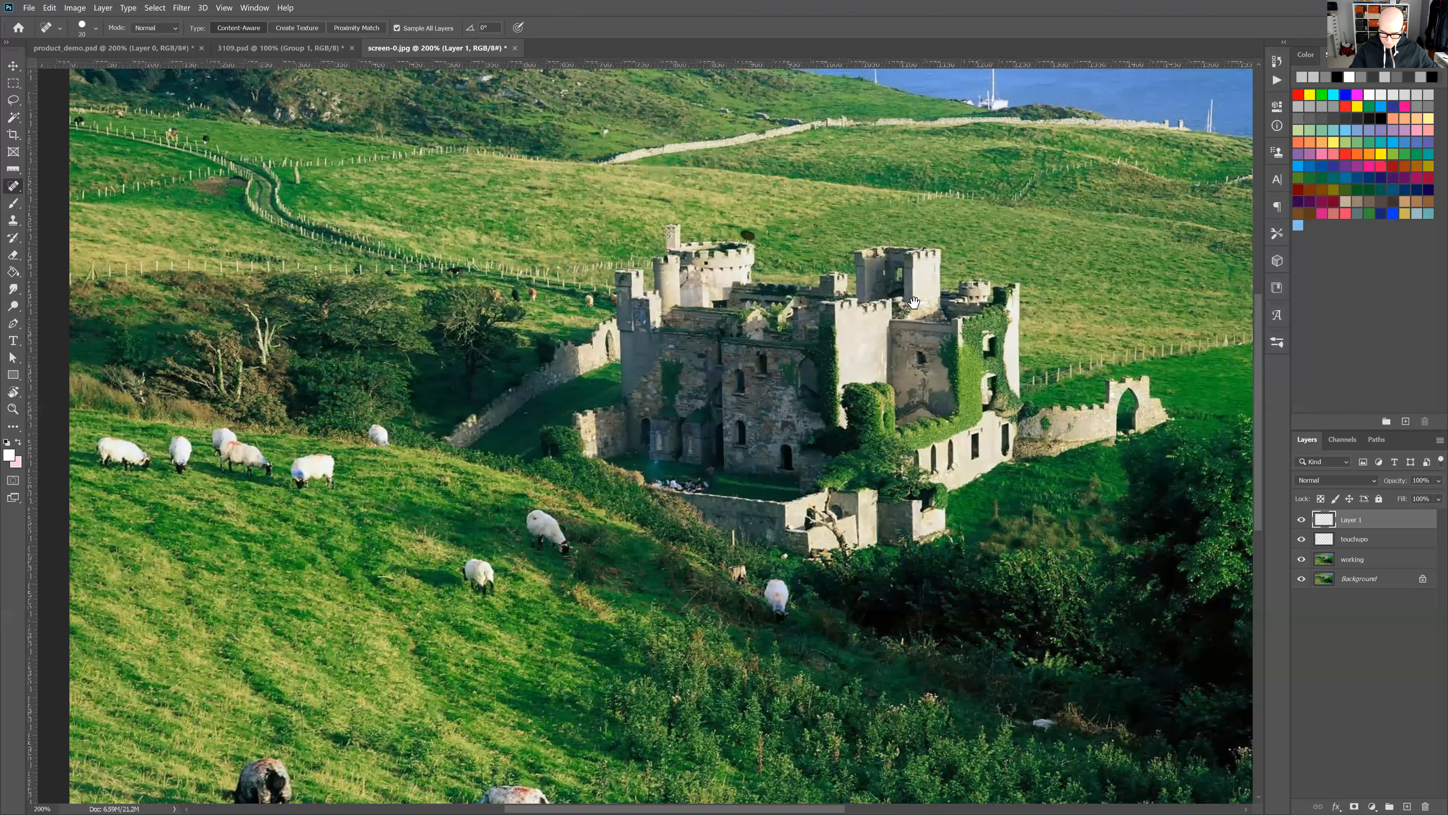
# - Heal away the remaining fence posts where the fence meets the grassy ridge behind the castle
pyautogui.hotkey('ctrl', '+')
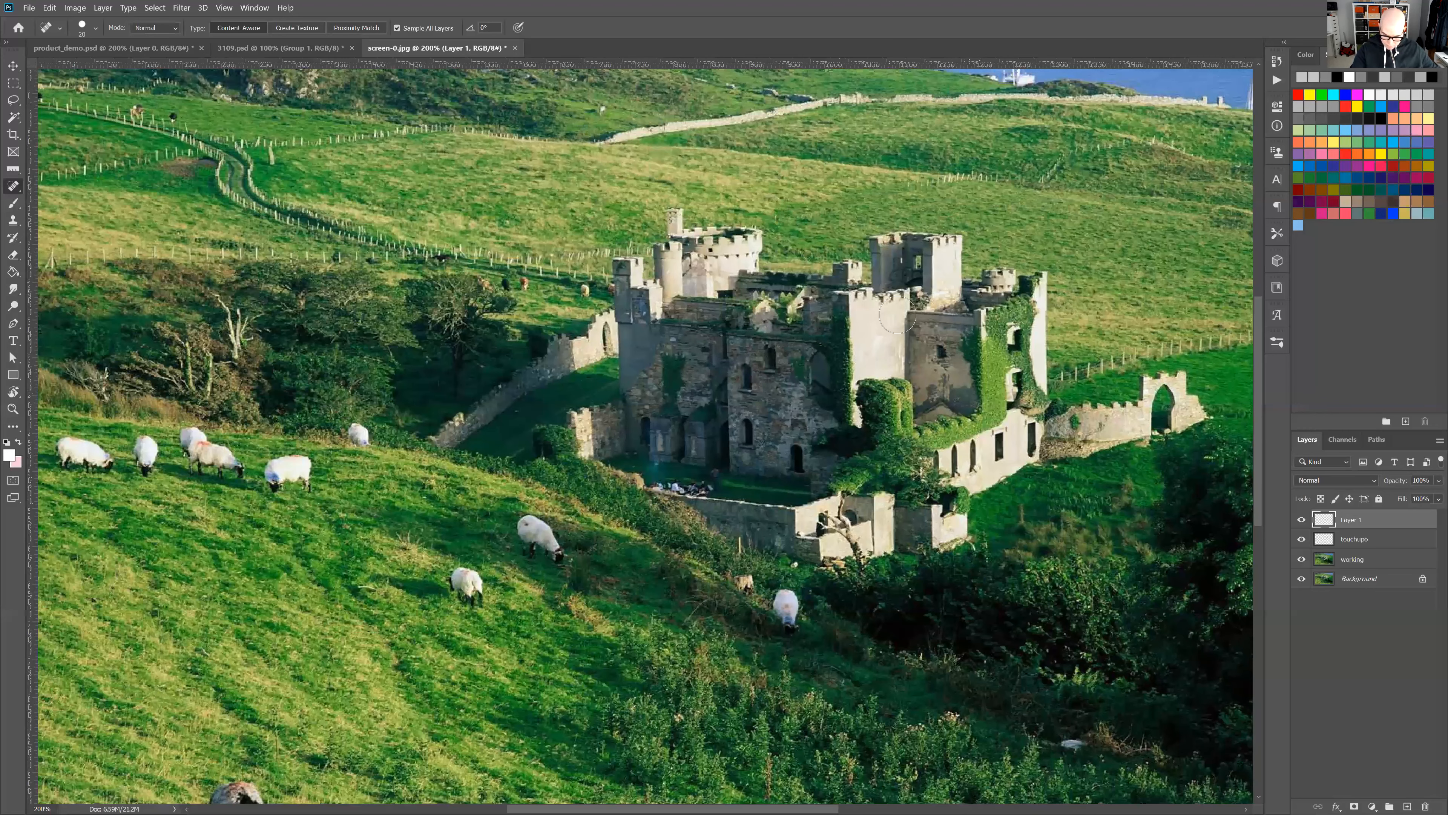
pyautogui.hotkey('ctrl', '+')
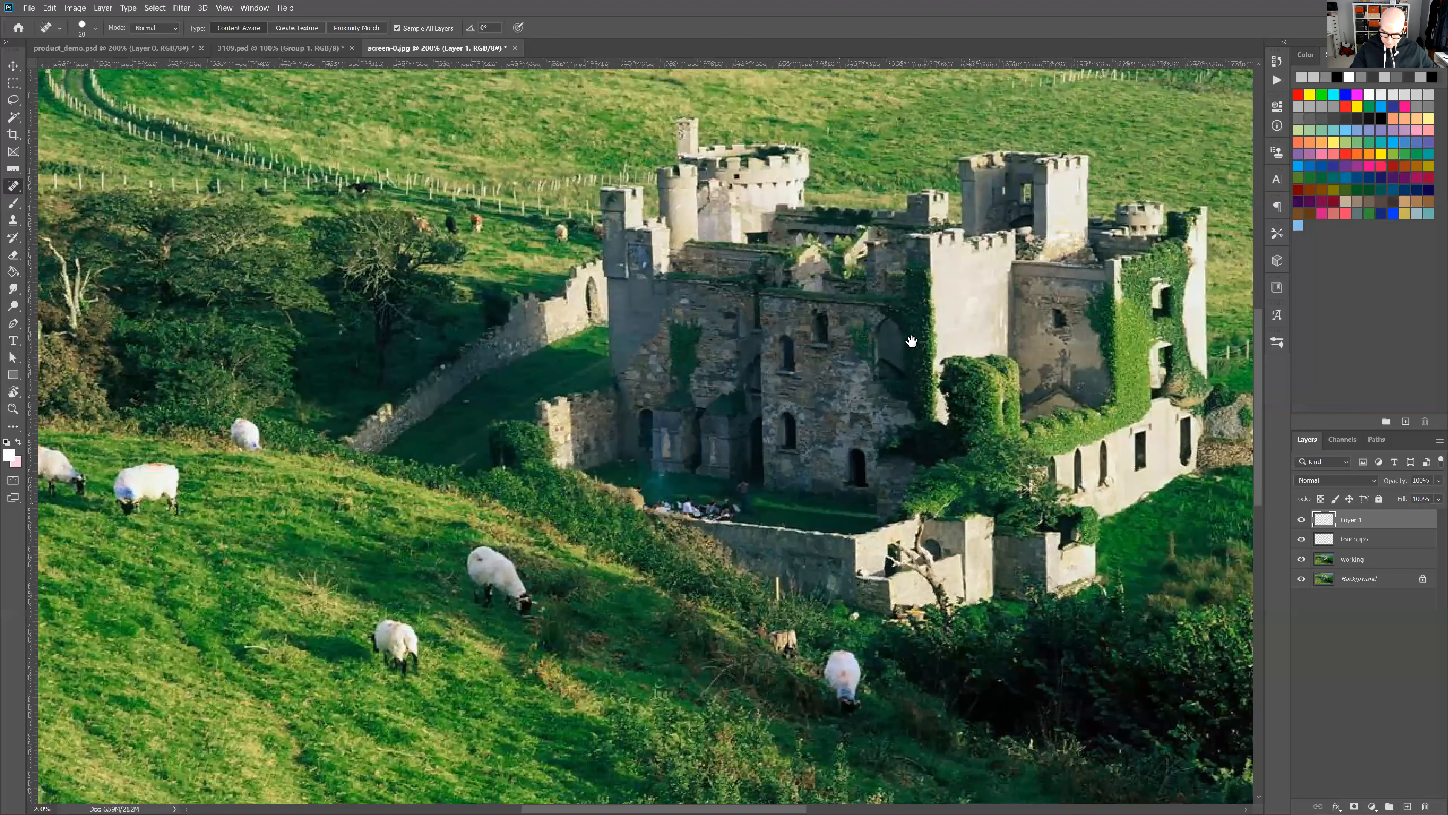
pyautogui.hotkey('ctrl', '+')
pyautogui.hotkey('ctrl', '+')
pyautogui.hotkey('ctrl', '+')
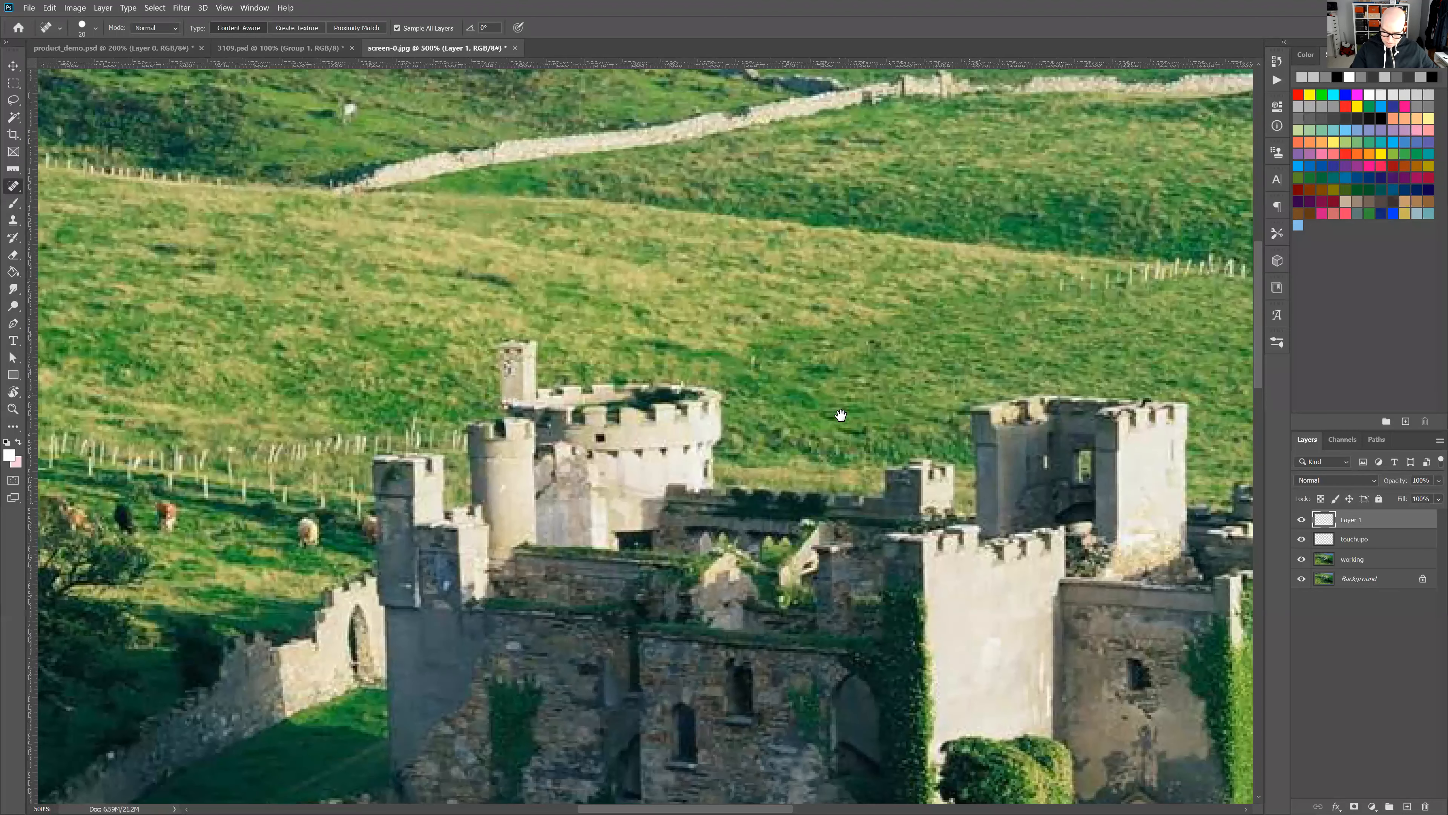
pyautogui.click(698, 397)
pyautogui.moveTo(871, 360); pyautogui.dragTo(777, 386)
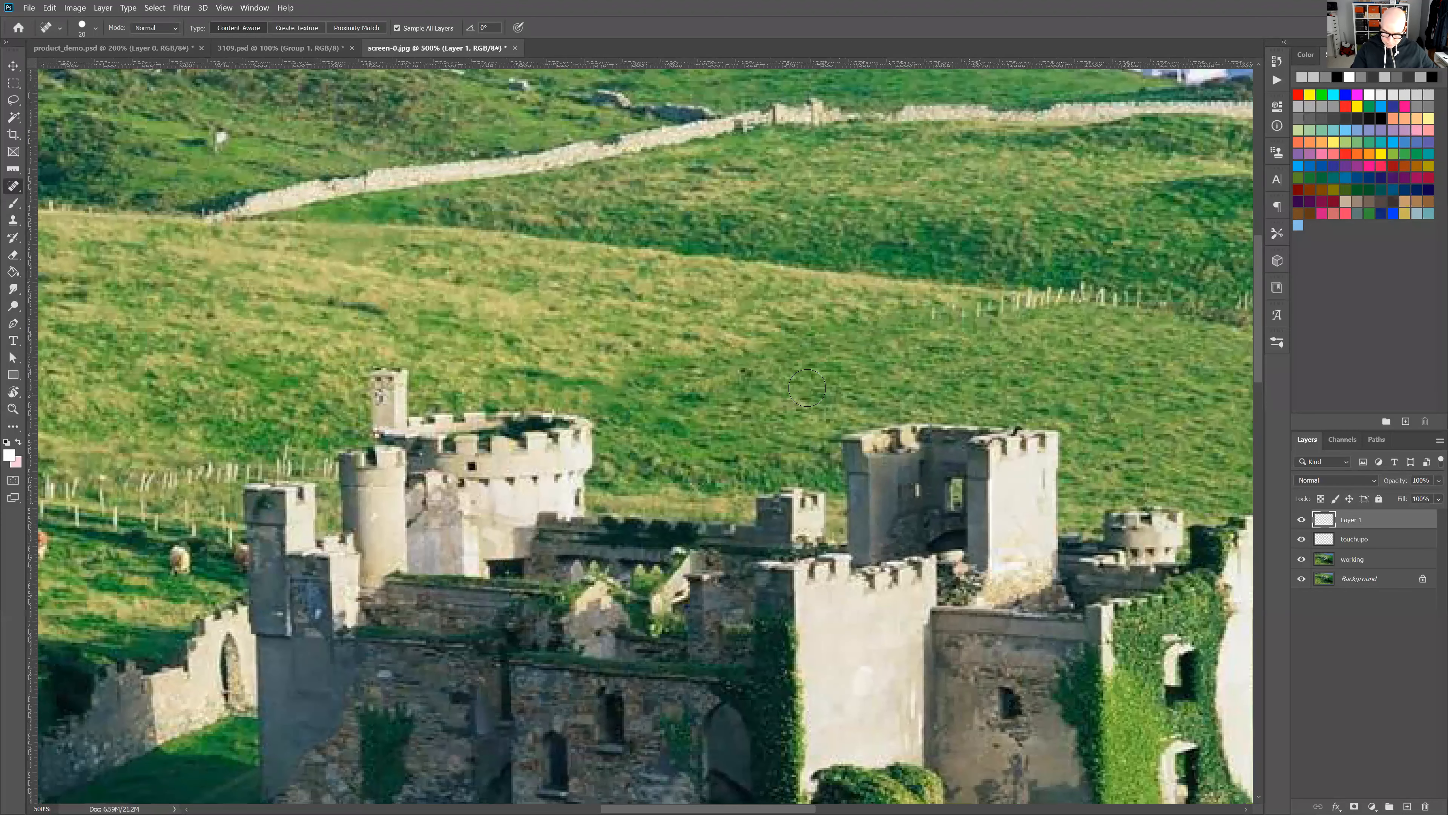
pyautogui.moveTo(917, 355); pyautogui.dragTo(680, 435)
pyautogui.moveTo(841, 371); pyautogui.dragTo(852, 371)
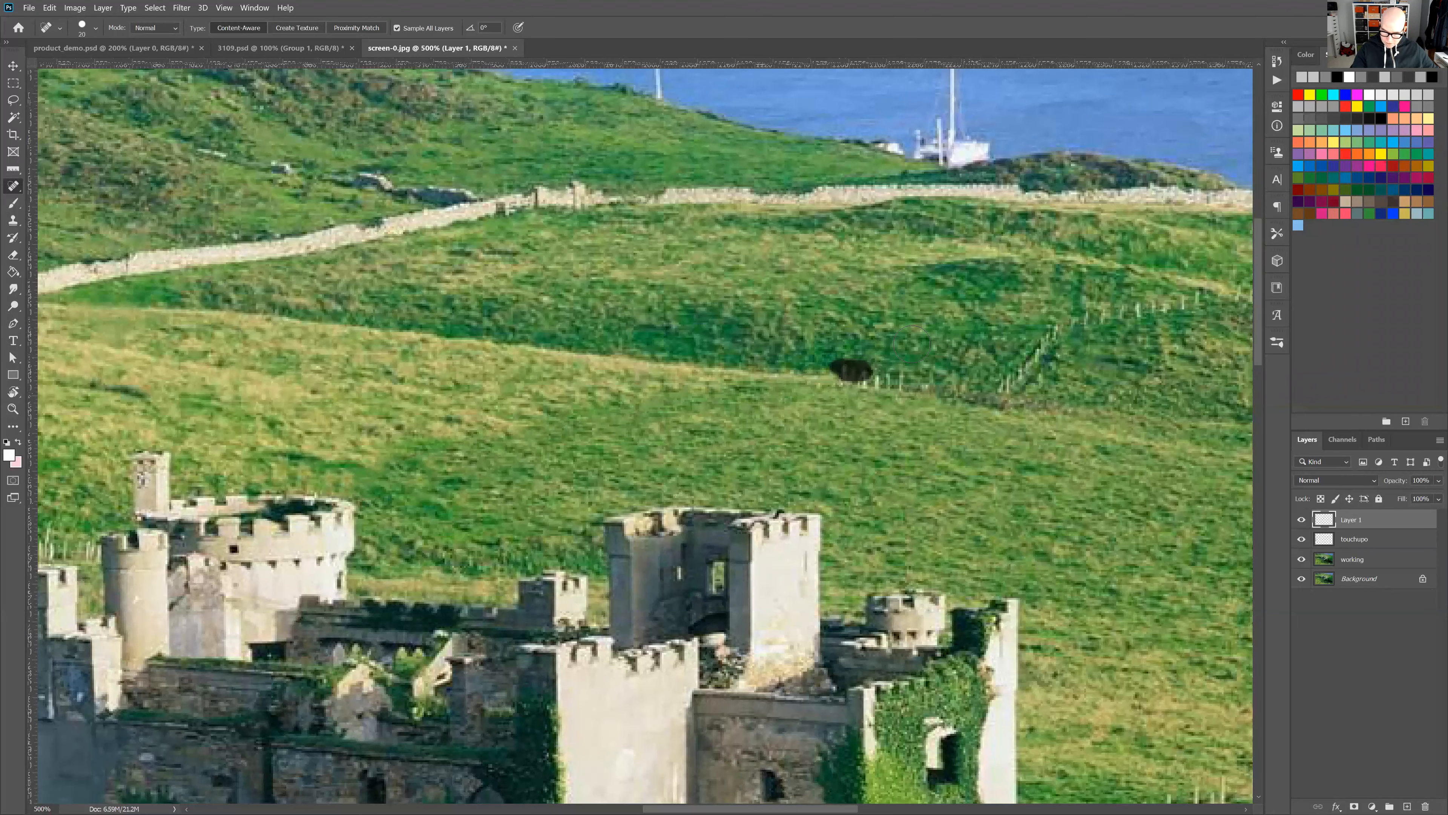
pyautogui.moveTo(837, 383); pyautogui.dragTo(887, 389)
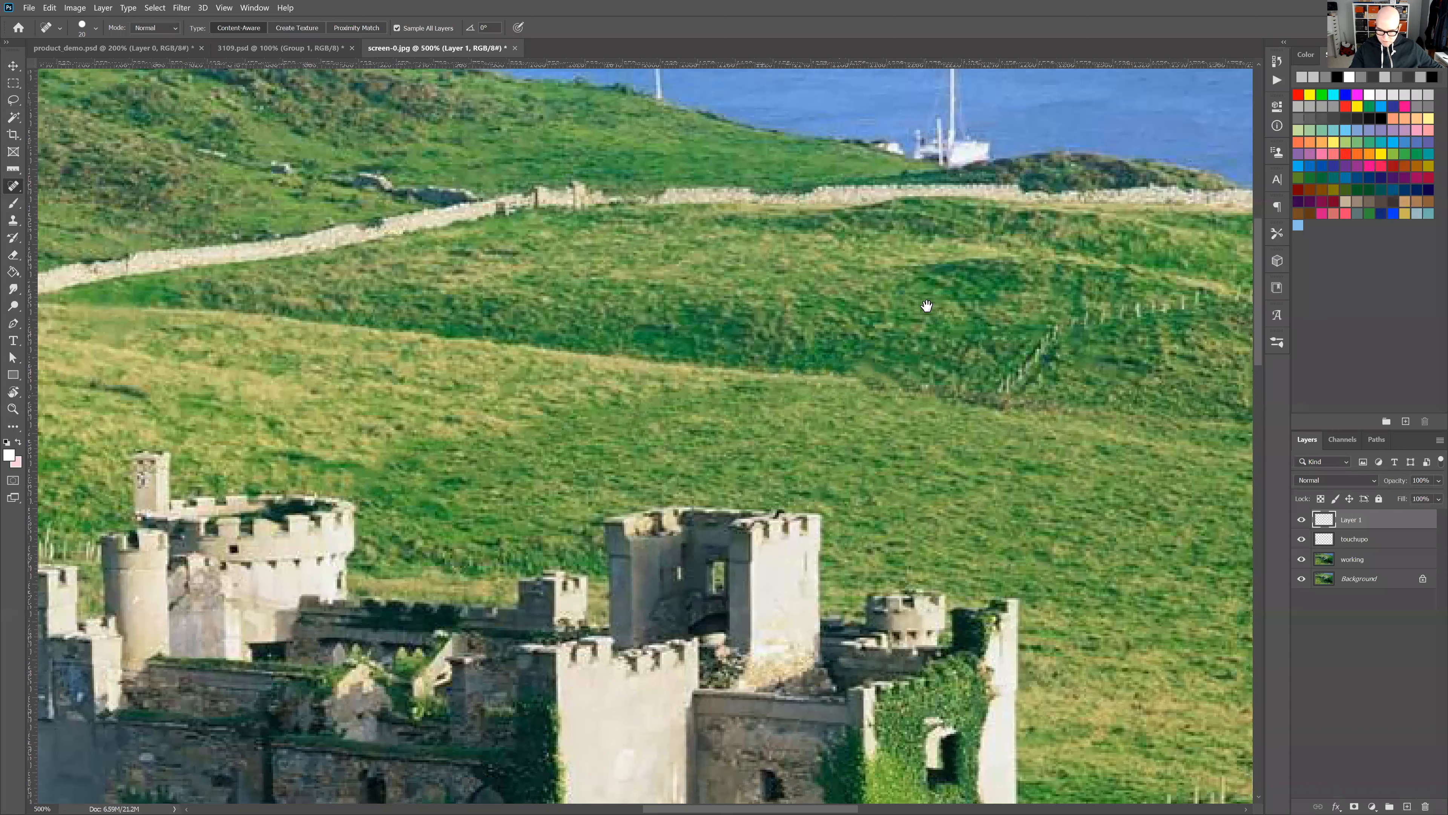
# - Compare the hillside with and without the healed fence by toggling Layer 1's visibility, and leave that layer hidden
pyautogui.moveTo(787, 350); pyautogui.dragTo(881, 343)
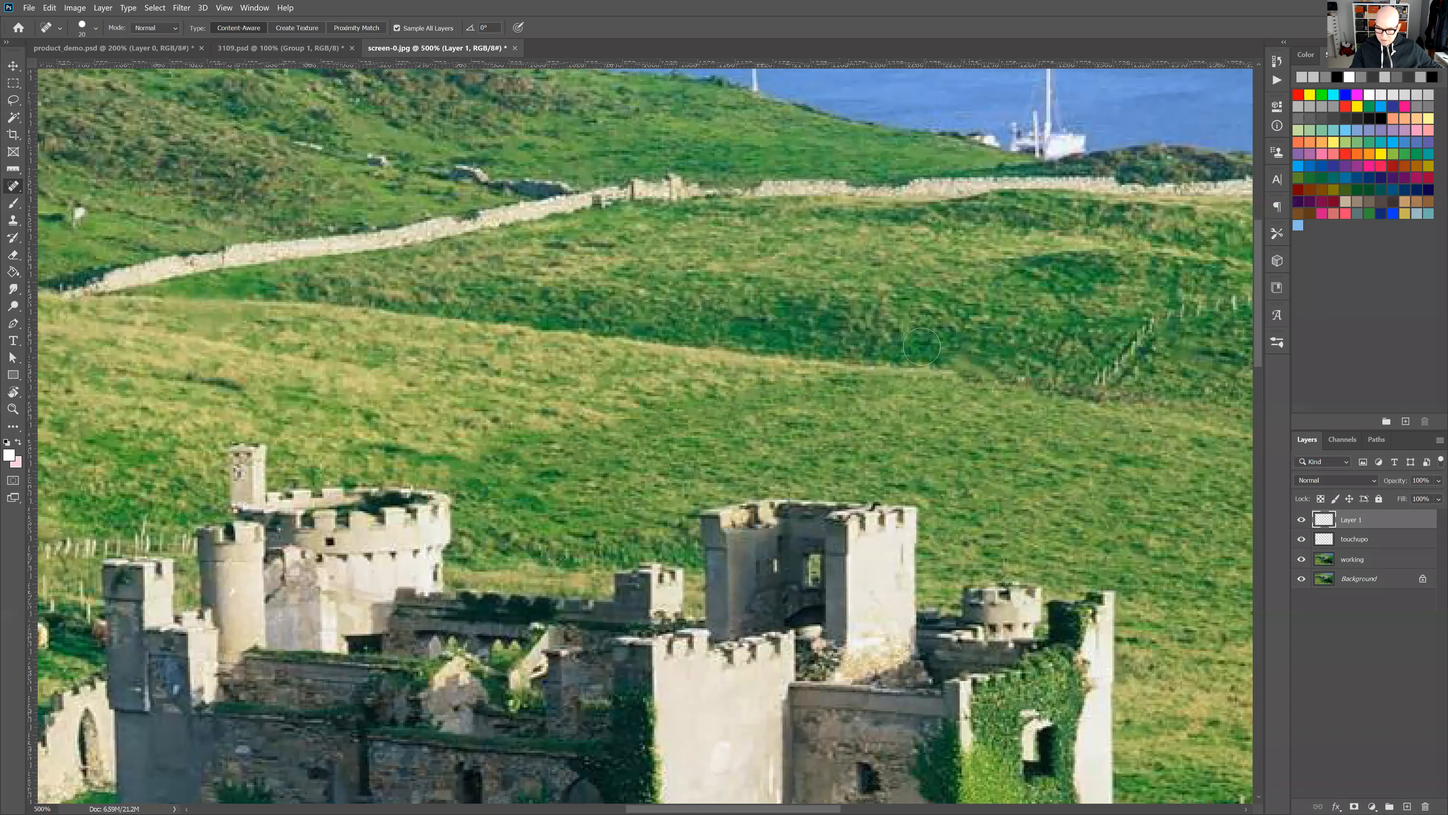
pyautogui.moveTo(731, 354); pyautogui.dragTo(938, 344)
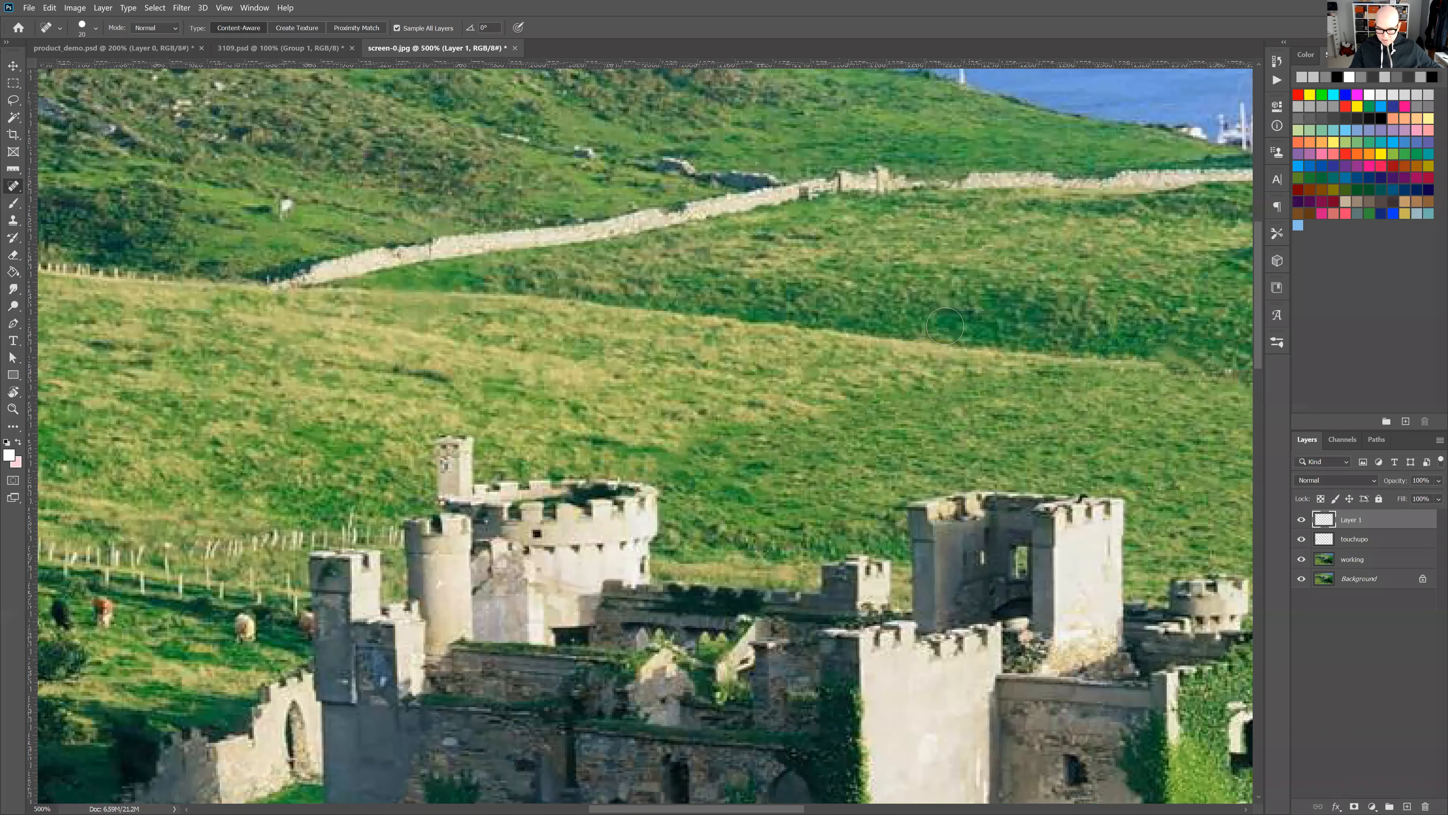
pyautogui.moveTo(944, 326); pyautogui.dragTo(717, 314)
pyautogui.click(1302, 519)
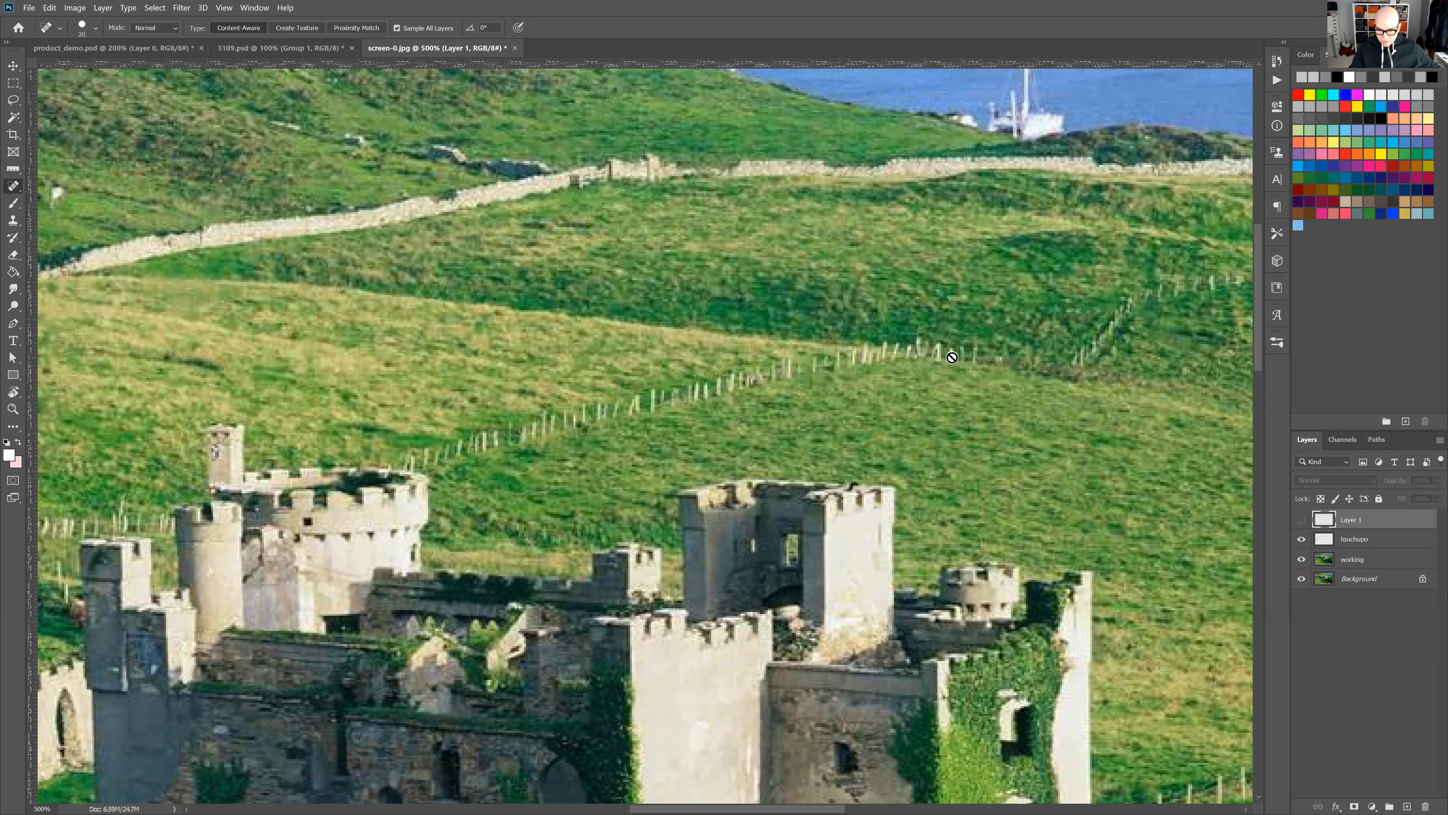
pyautogui.click(1301, 519)
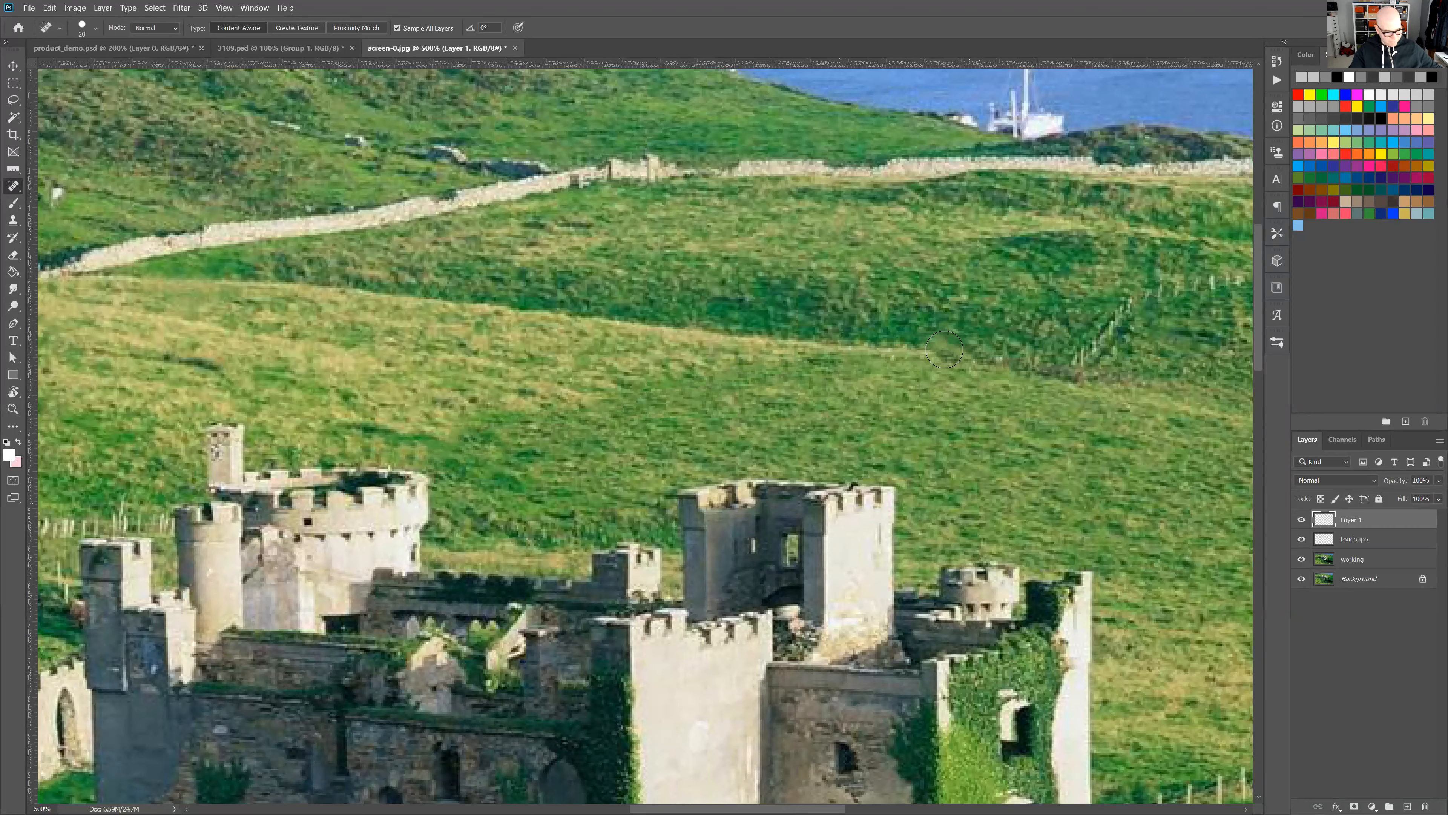
pyautogui.scroll(1, 1021, 343)
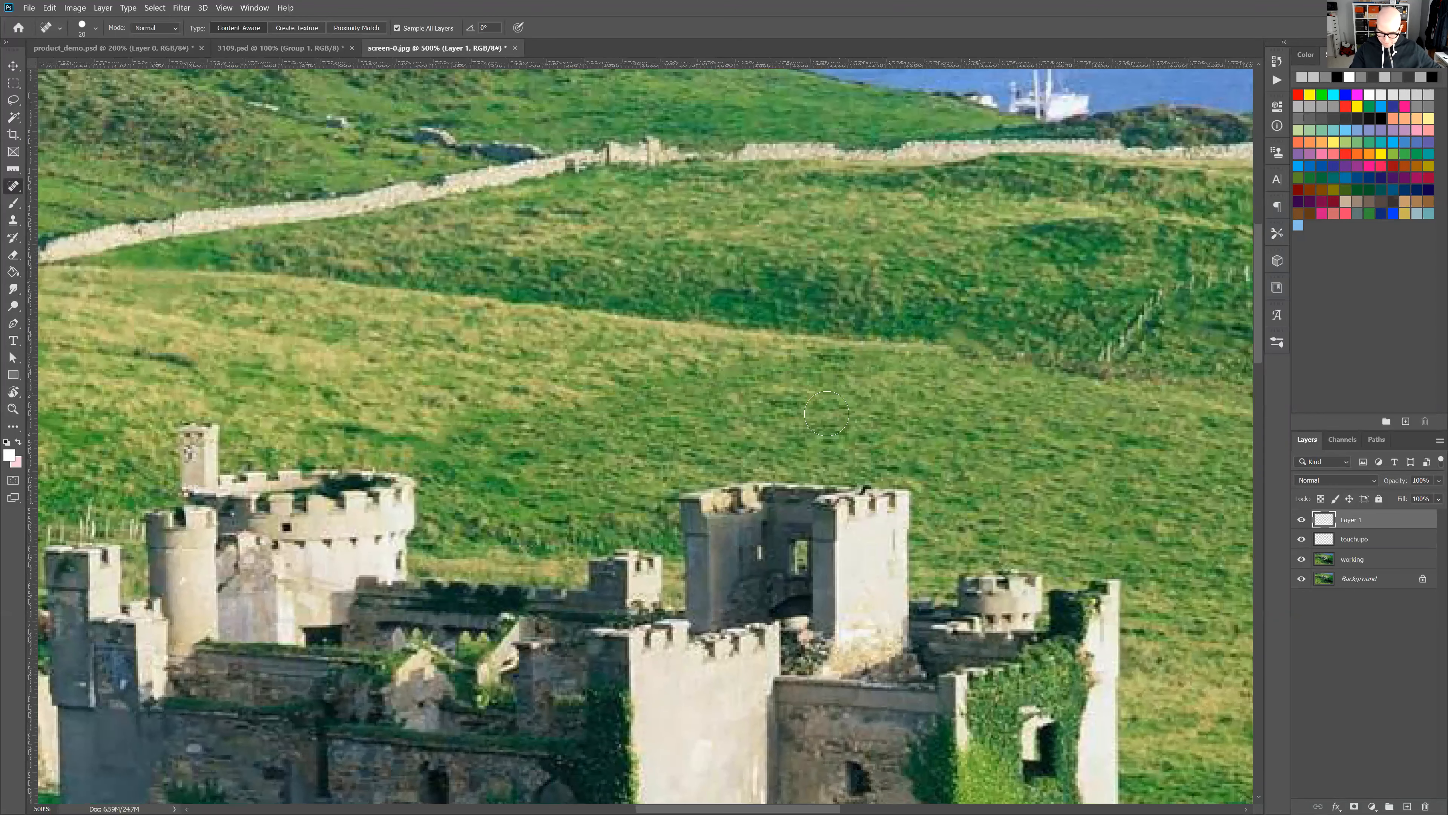
pyautogui.scroll(1, 828, 410)
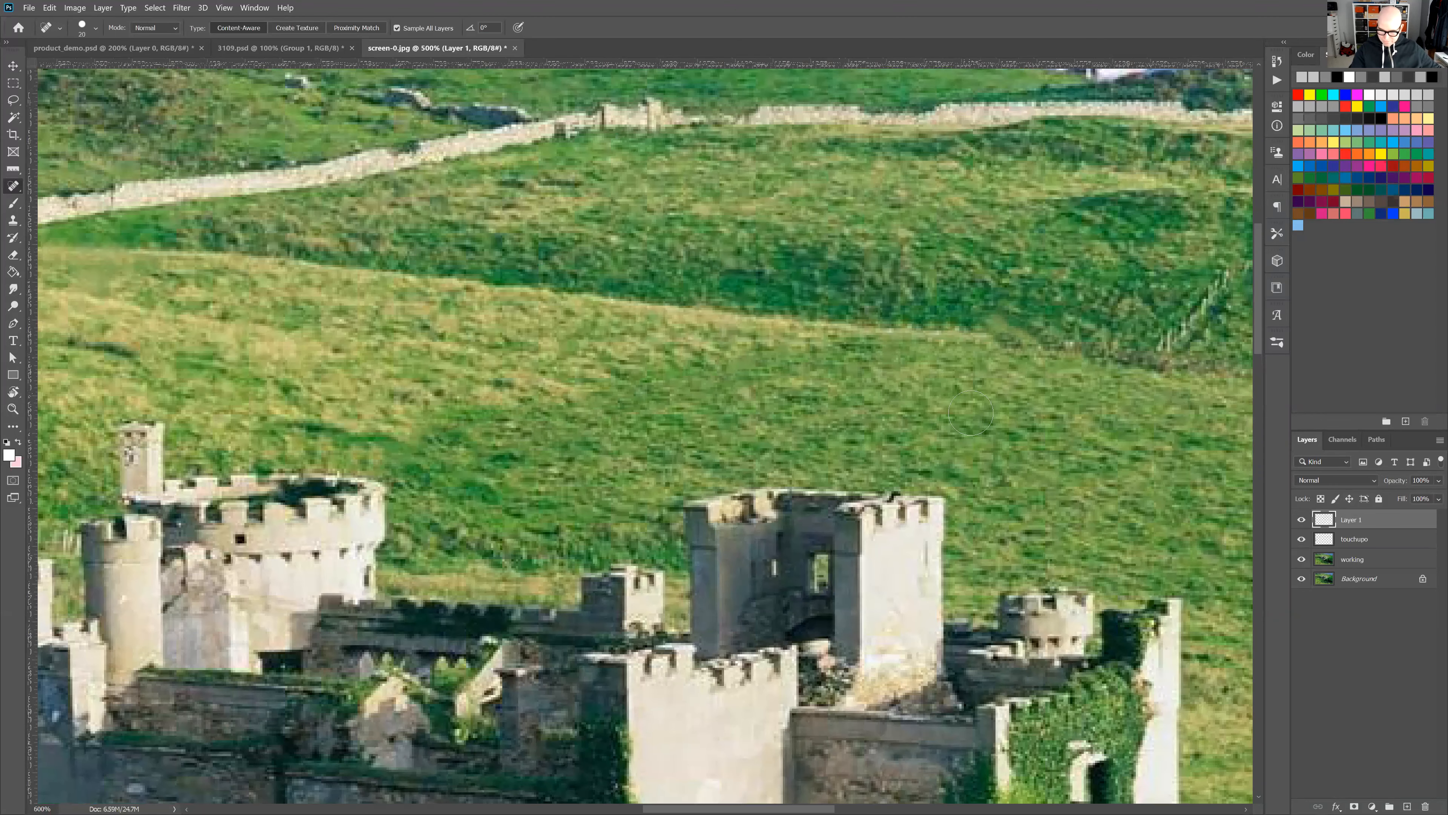
pyautogui.click(1301, 520)
pyautogui.moveTo(816, 422); pyautogui.dragTo(661, 500)
pyautogui.click(1303, 517)
pyautogui.click(1303, 516)
pyautogui.click(1303, 516)
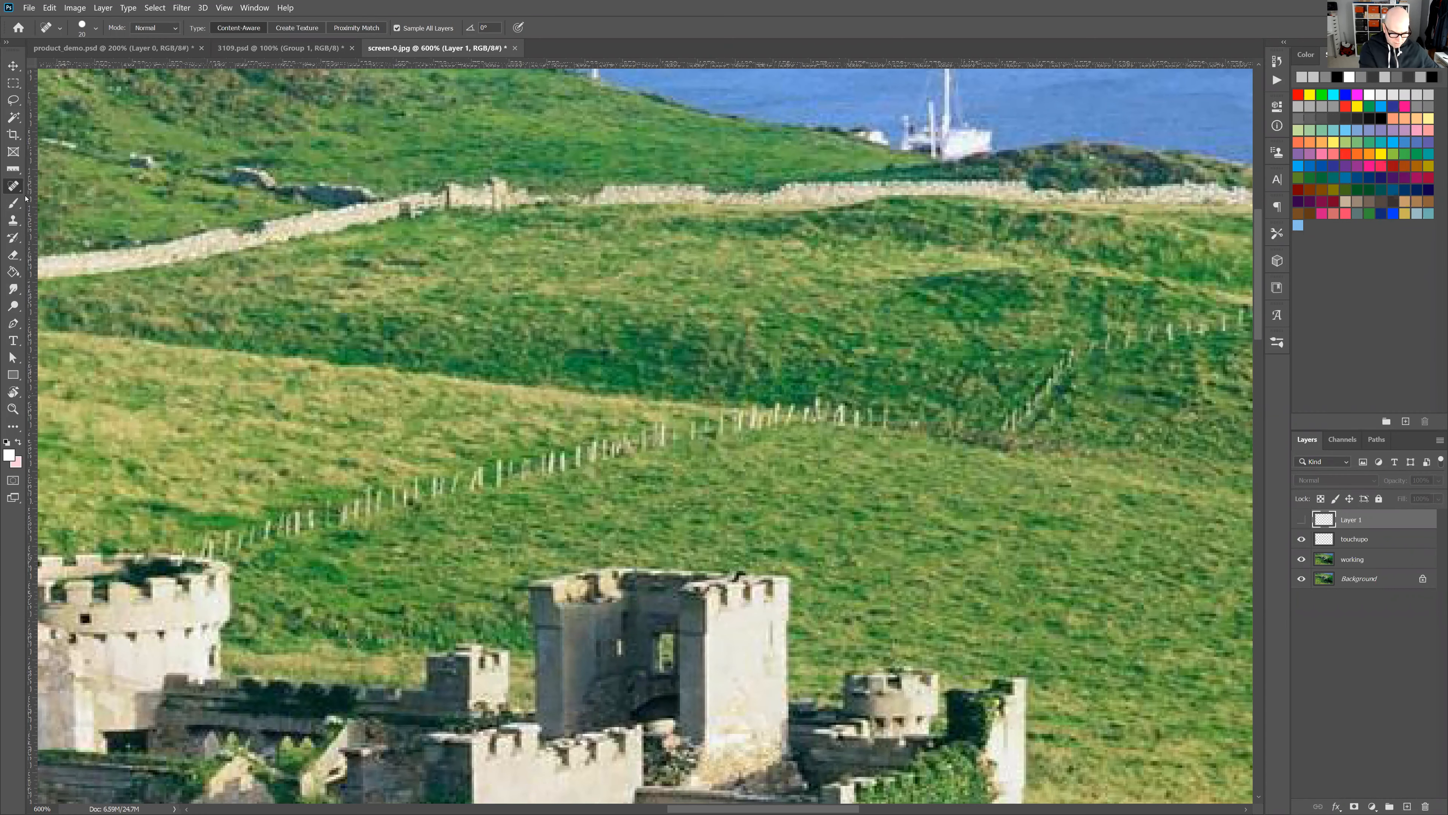
# - Switch to the Clone Stamp tool, add a new layer, and set sampling to Current & Below
pyautogui.click(13, 221)
pyautogui.rightClick(13, 222)
pyautogui.click(99, 223)
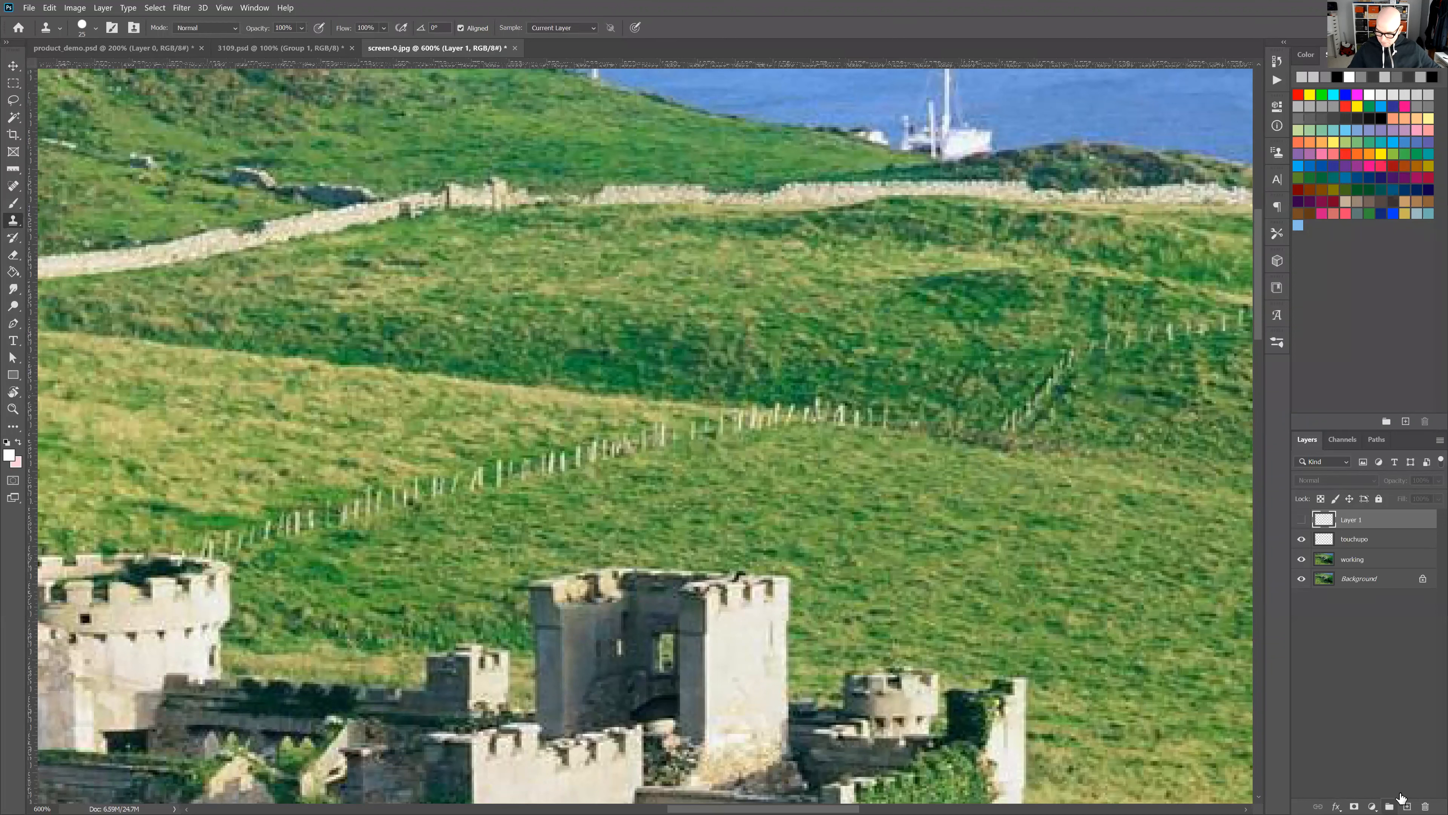
pyautogui.click(1406, 805)
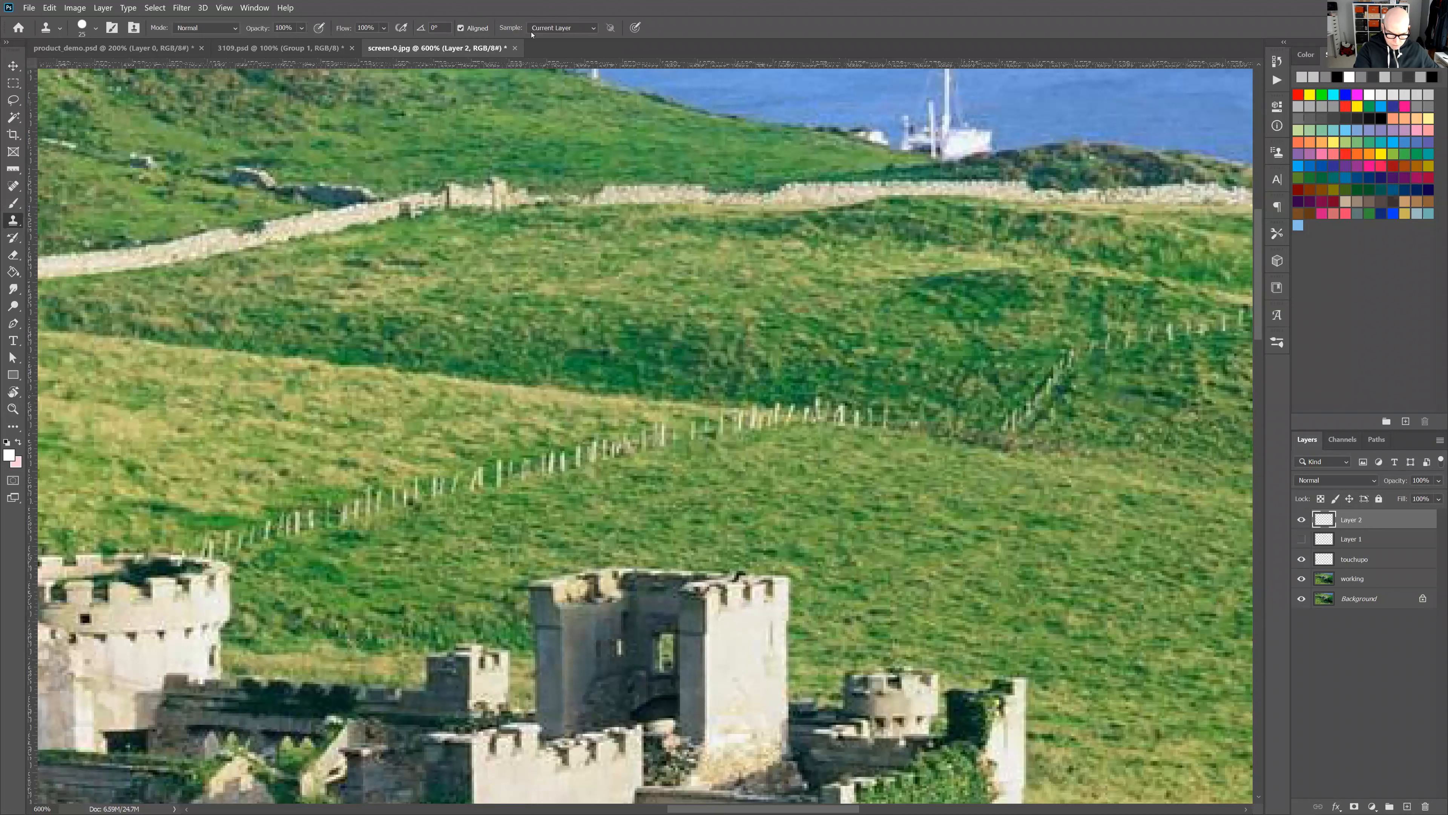
pyautogui.click(596, 29)
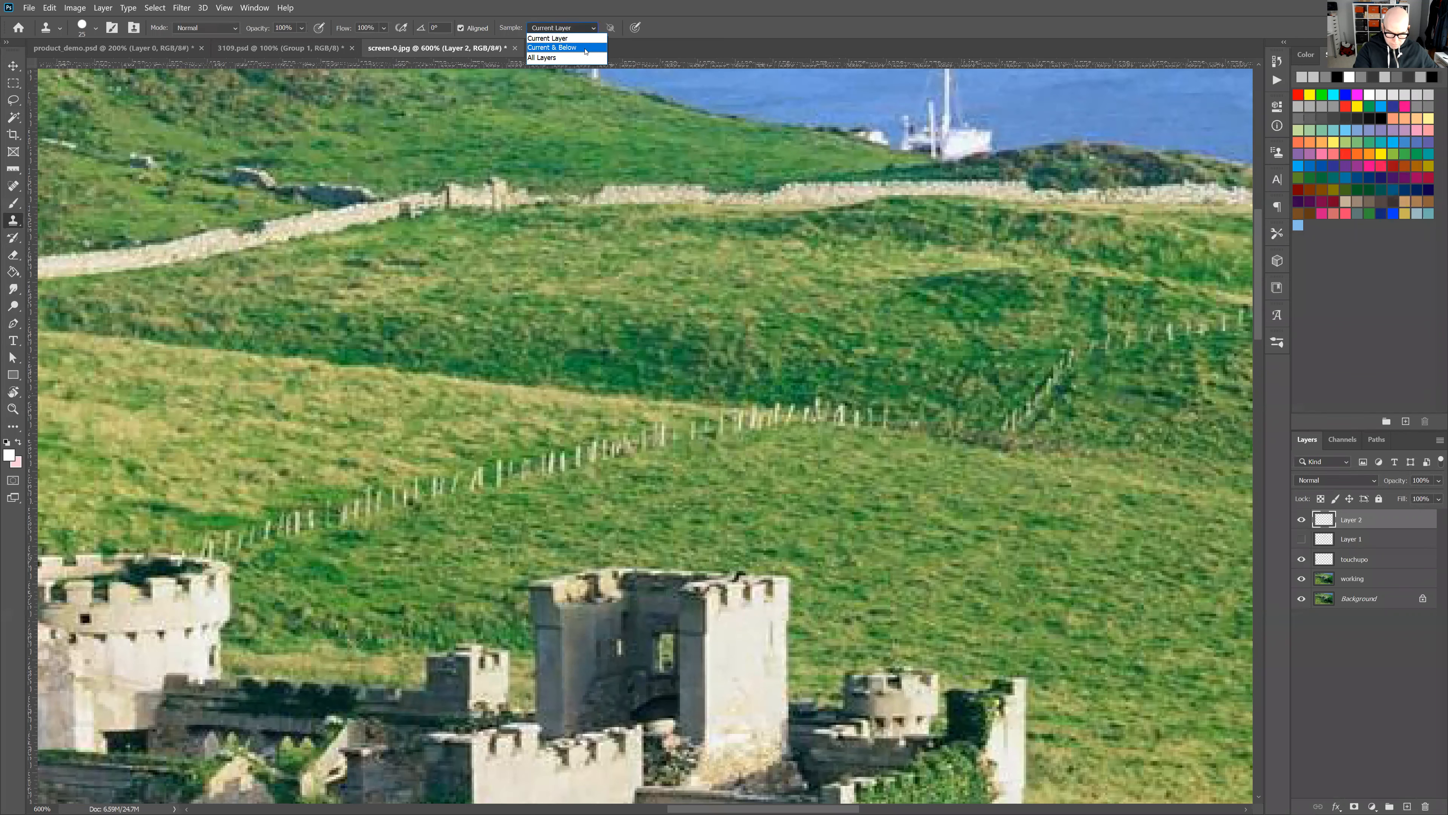
pyautogui.click(585, 51)
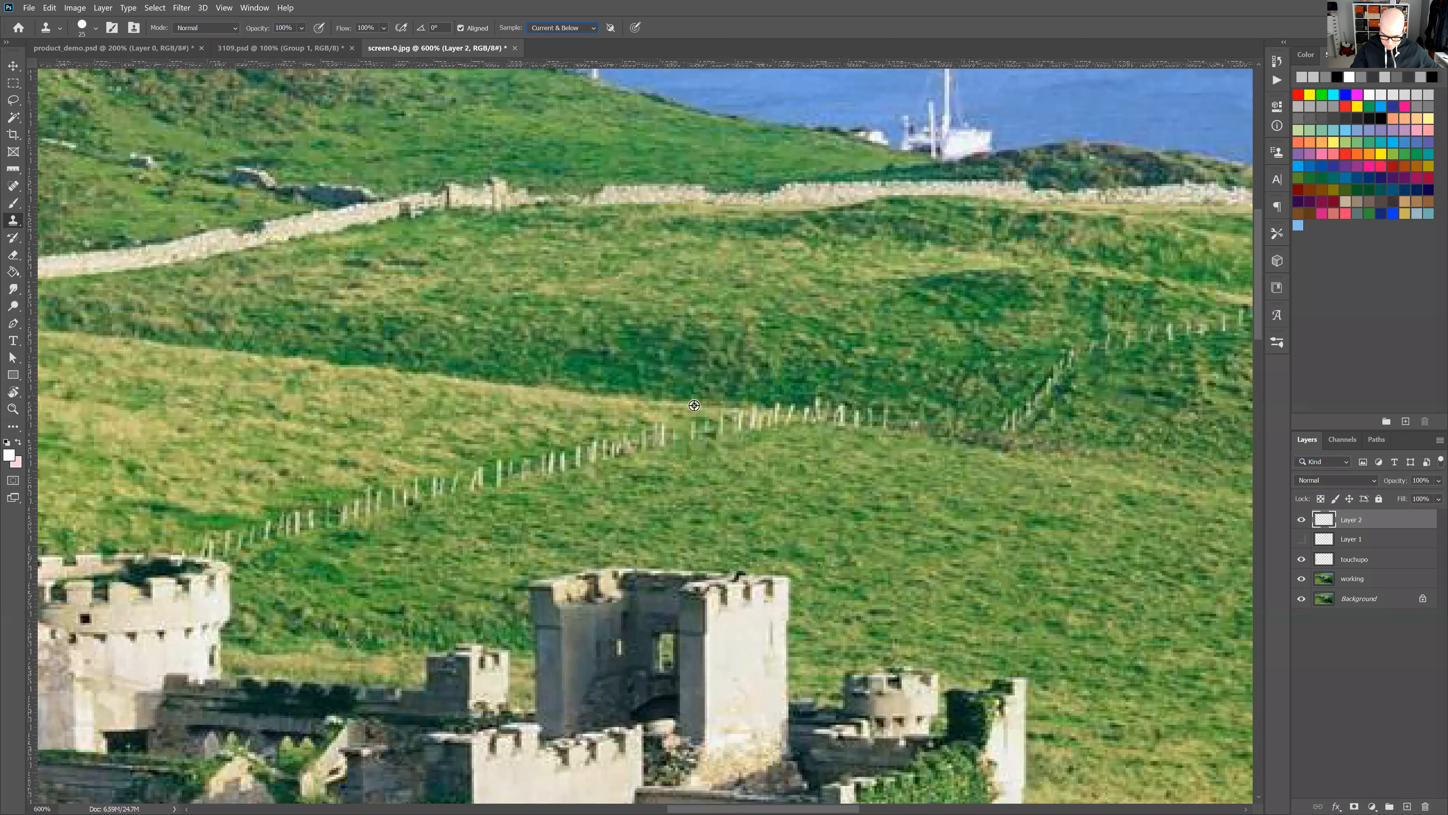
# - Clone the grassy ridge edge over the fence posts in the middle stretch of the fence behind the castle
pyautogui.click(759, 409)
pyautogui.moveTo(757, 409)
pyautogui.mouseDown()
pyautogui.moveTo(744, 406)
pyautogui.moveTo(811, 412)
pyautogui.mouseUp()
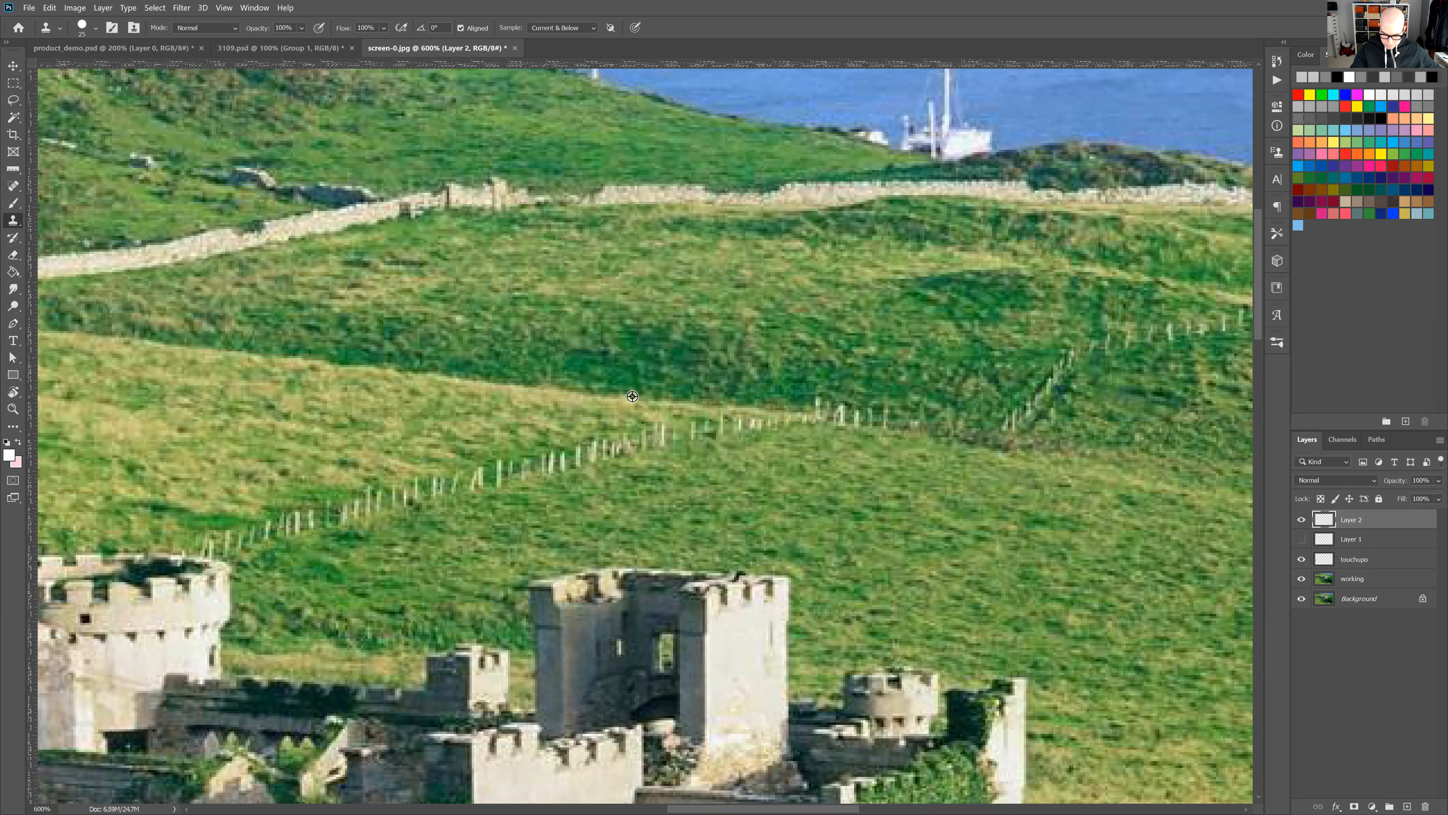
pyautogui.moveTo(811, 412); pyautogui.dragTo(830, 414)
pyautogui.moveTo(773, 415)
pyautogui.mouseDown()
pyautogui.moveTo(790, 415)
pyautogui.moveTo(756, 410)
pyautogui.mouseUp()
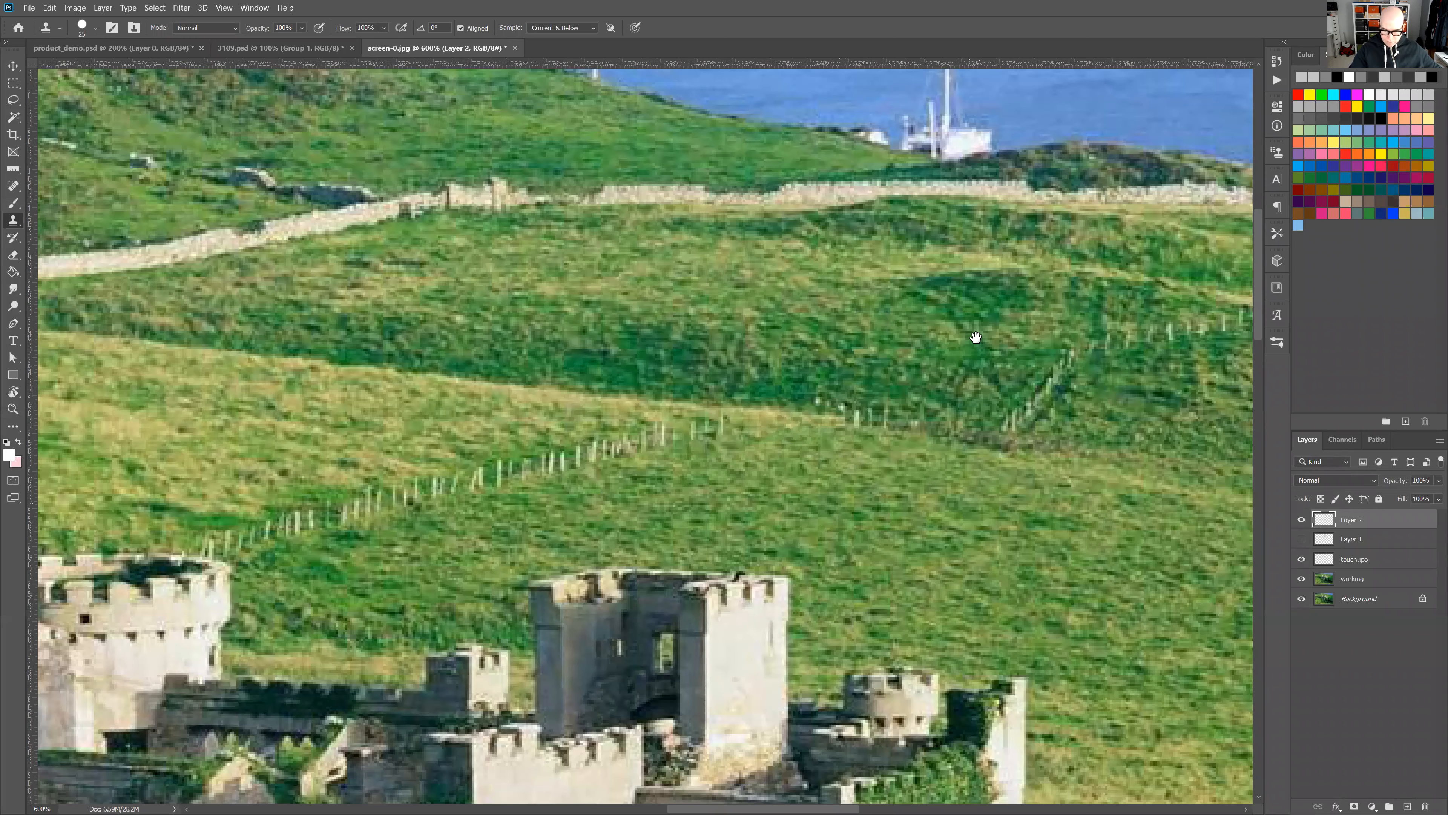
# - Clone the upper-left arched window of the castle's central wall over the ivy patch further right on the same wall
pyautogui.scroll(-3, 984, 323)
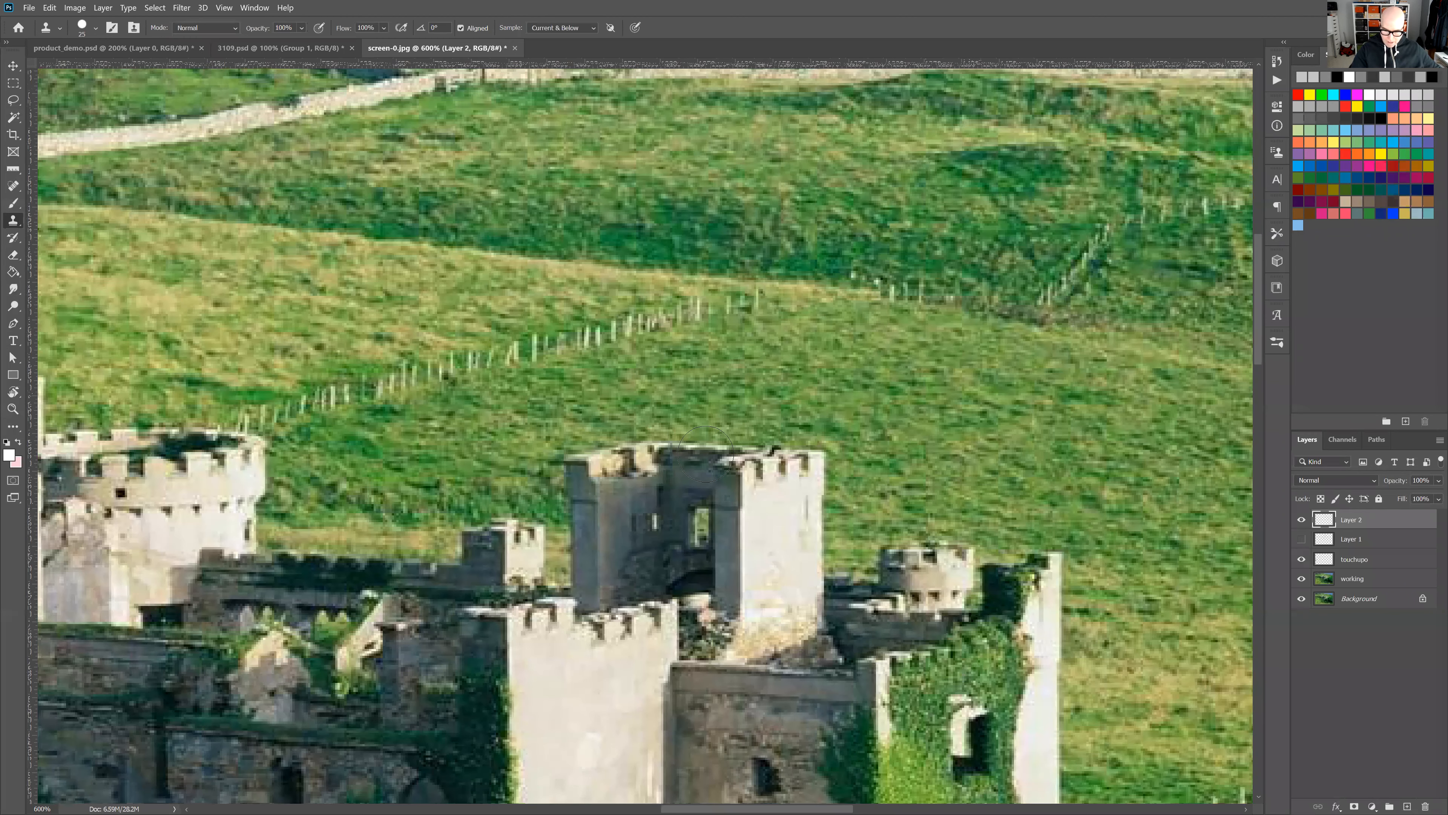
pyautogui.scroll(-2, 691, 444)
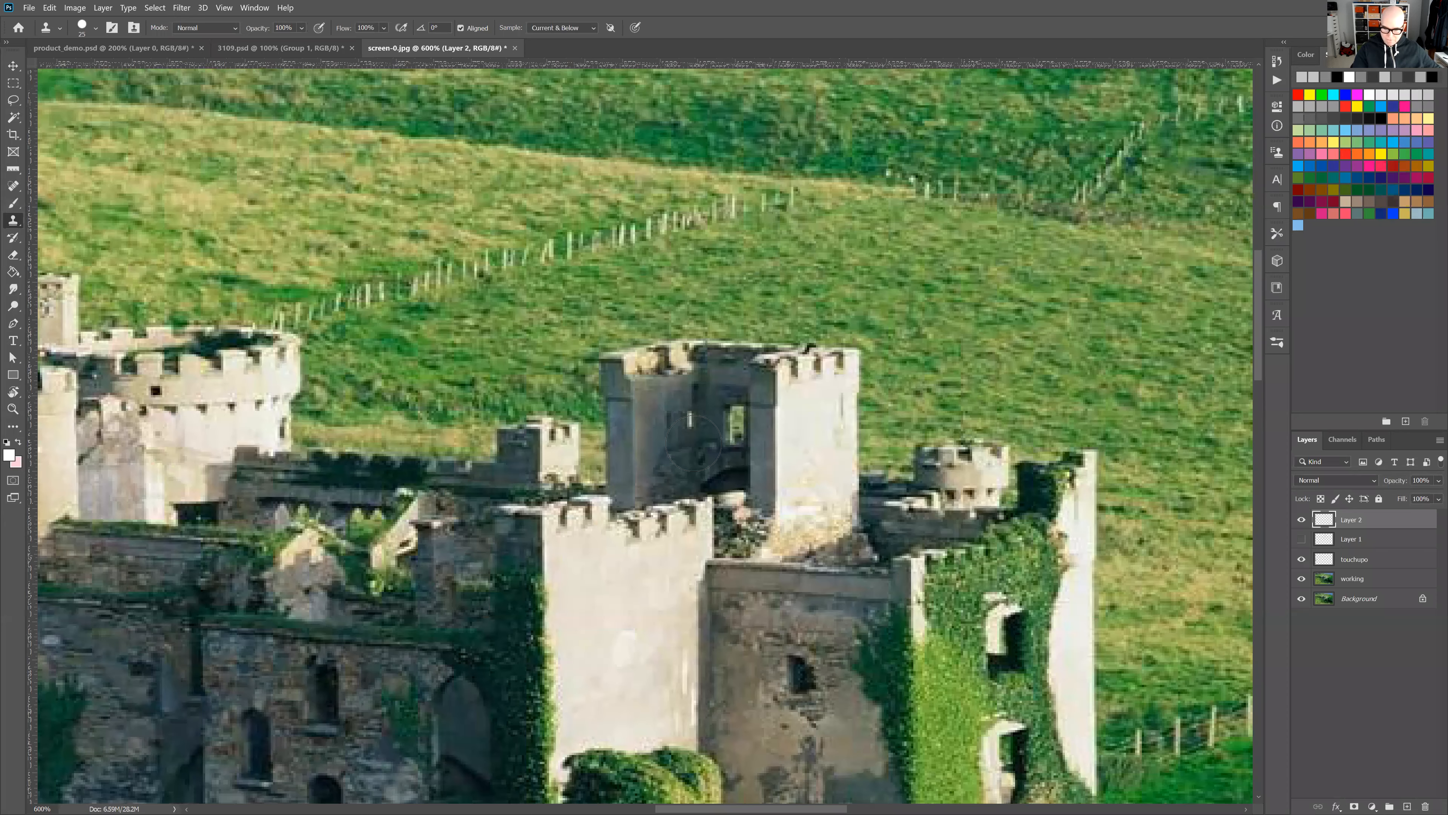
pyautogui.scroll(-5, 693, 443)
pyautogui.scroll(1, 667, 393)
pyautogui.moveTo(792, 358); pyautogui.dragTo(775, 356)
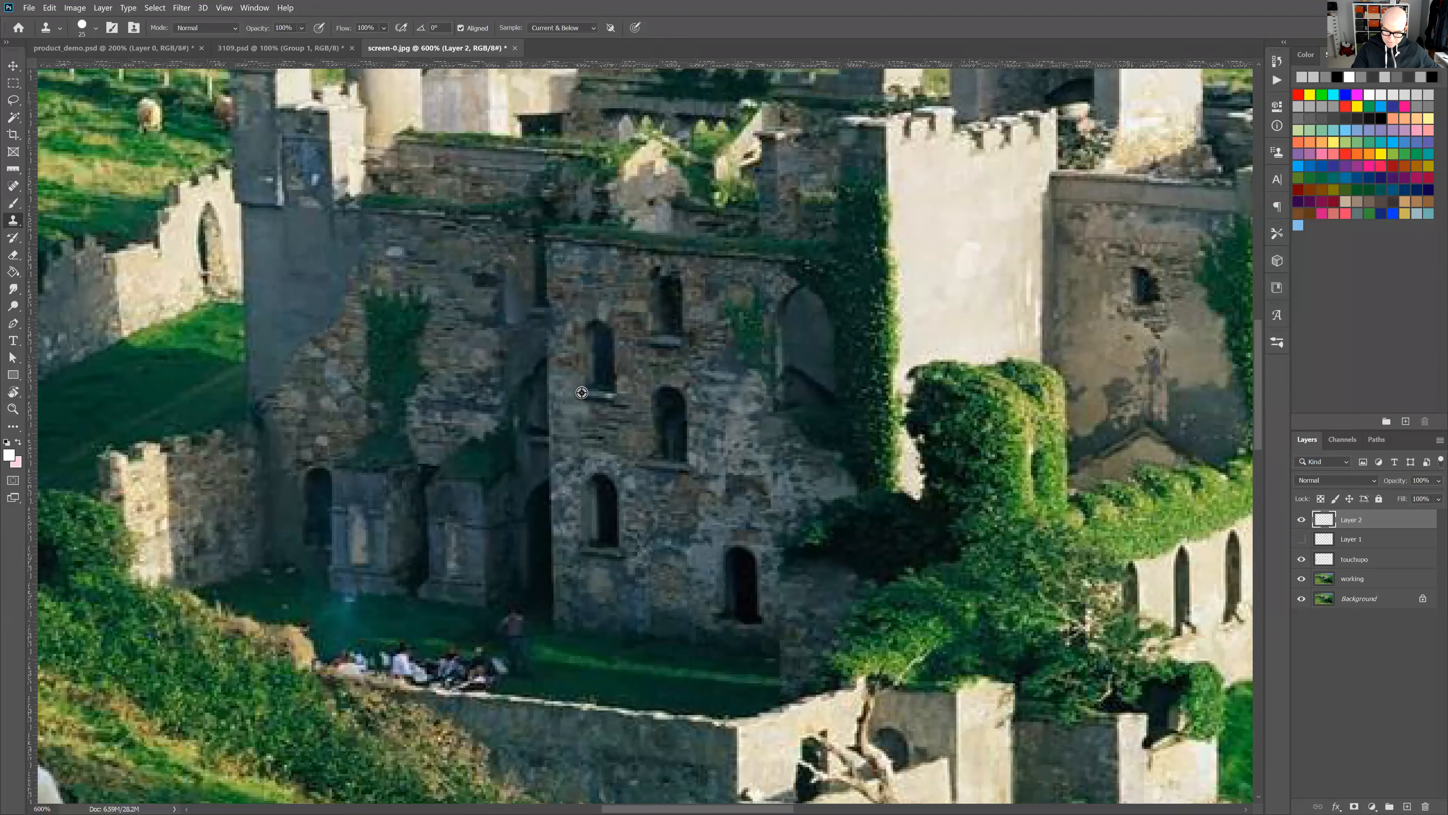
pyautogui.keyDown('alt'); pyautogui.click(582, 394); pyautogui.keyUp('alt')
pyautogui.moveTo(713, 400)
pyautogui.mouseDown()
pyautogui.moveTo(726, 380)
pyautogui.moveTo(736, 393)
pyautogui.moveTo(747, 316)
pyautogui.moveTo(745, 400)
pyautogui.moveTo(744, 383)
pyautogui.mouseUp()
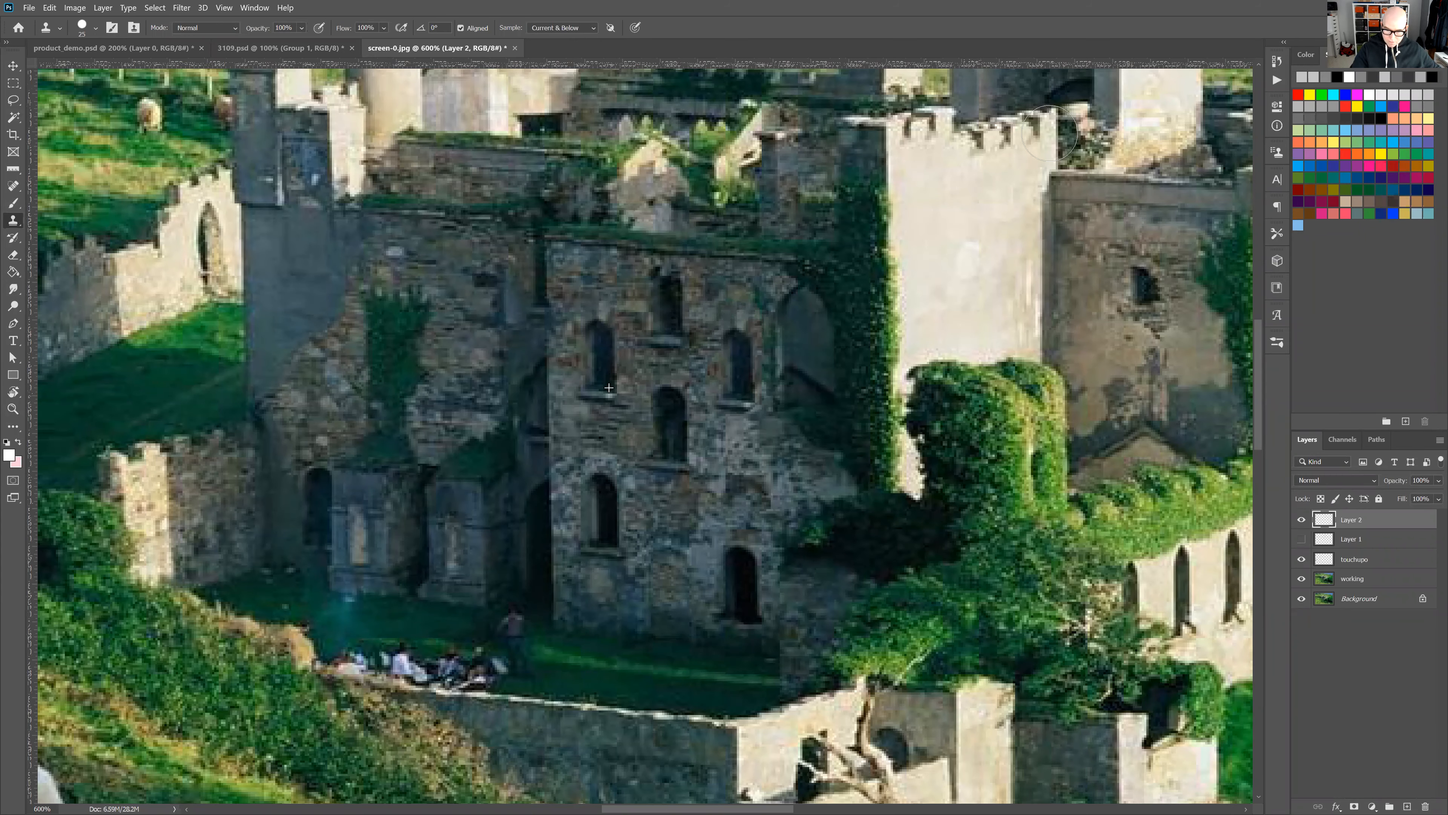
# - Touch up the stonework just above the cloned window with the Spot Healing Brush
pyautogui.press('space')
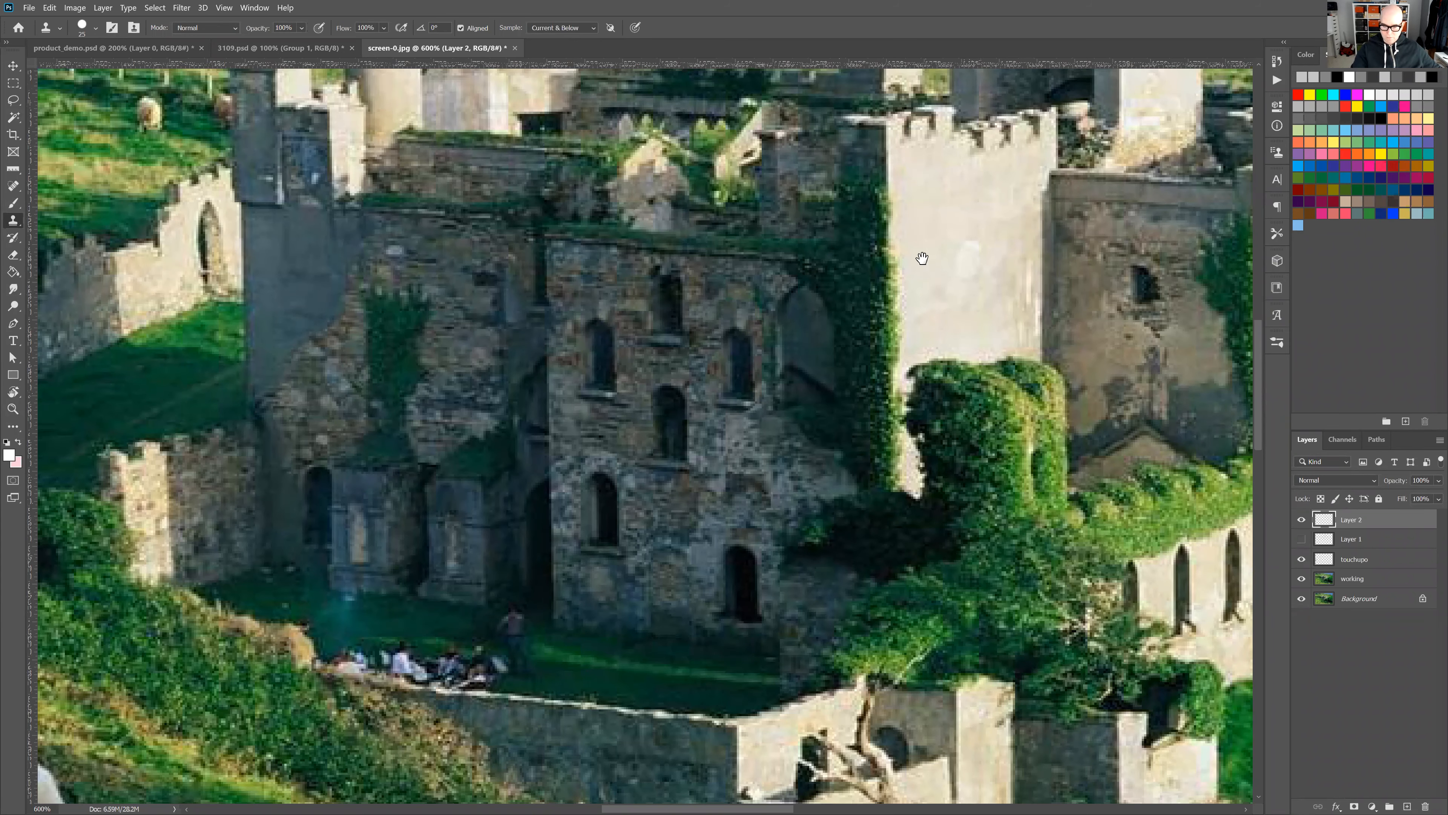
pyautogui.moveTo(866, 347); pyautogui.dragTo(895, 397)
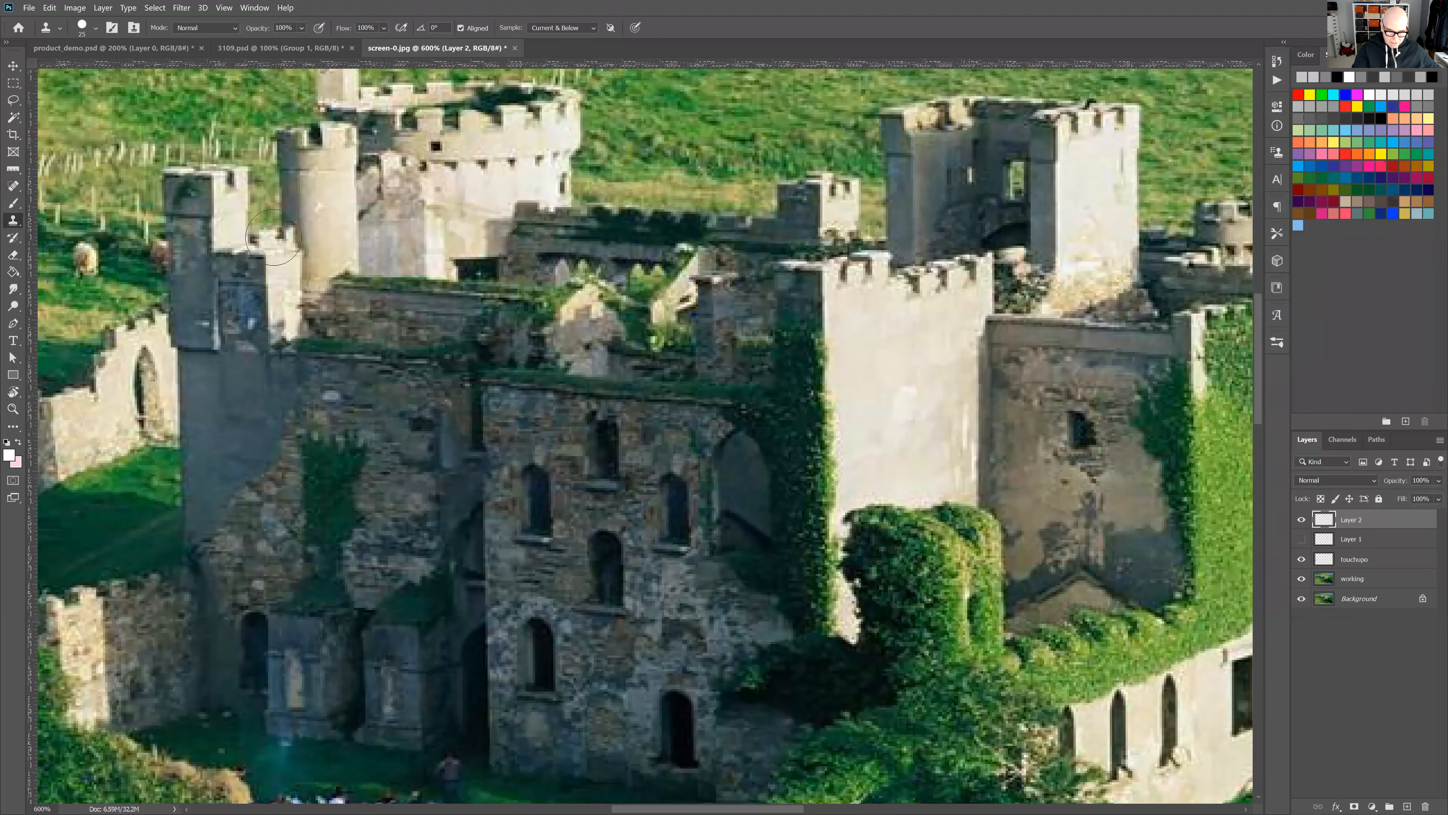
pyautogui.click(17, 185)
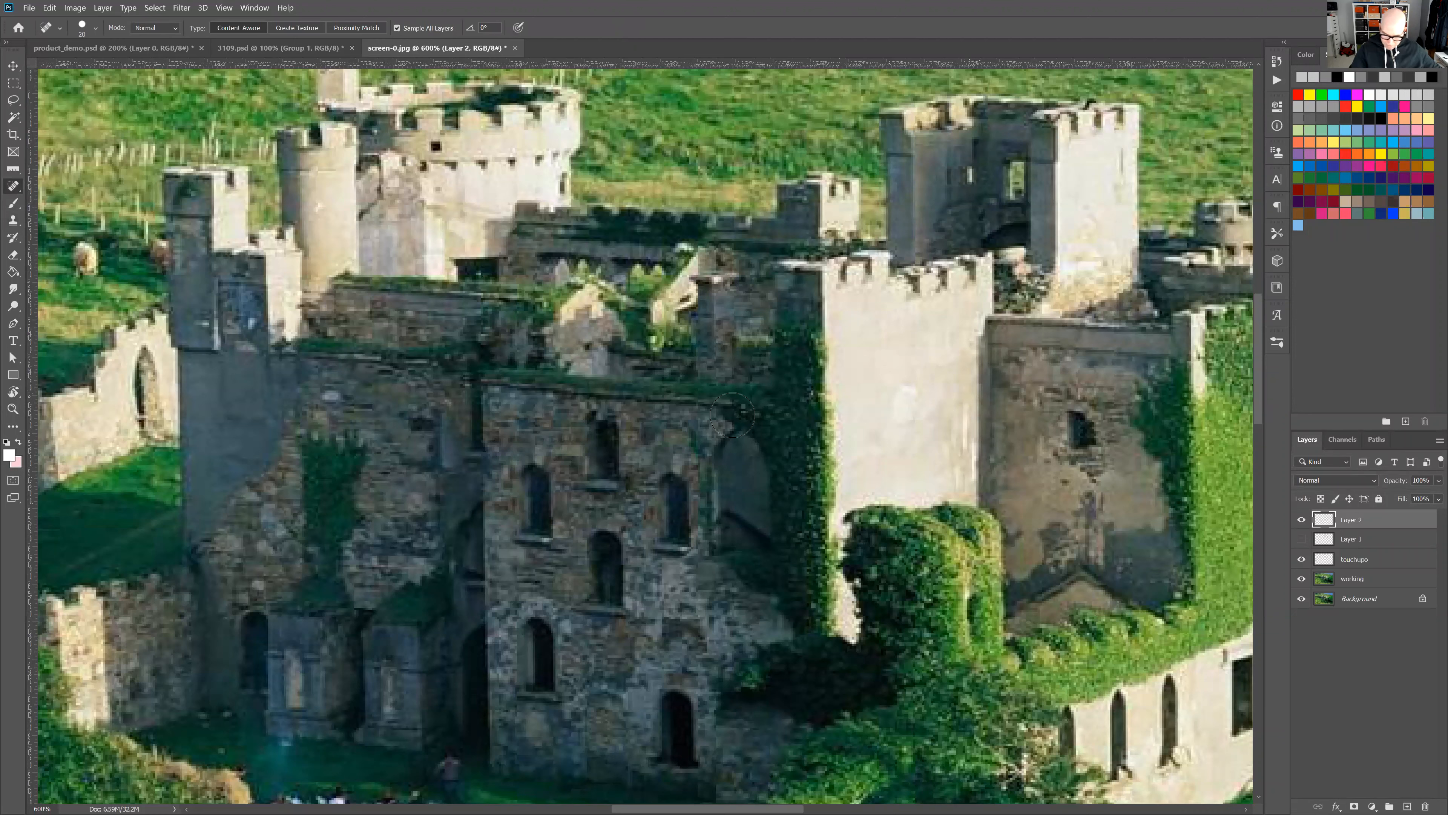
pyautogui.moveTo(689, 440); pyautogui.dragTo(689, 433)
# - Try to remove the short row of fence posts on the middle ridge of the hillside with the Spot Healing Brush, and undo it
pyautogui.moveTo(1079, 278)
pyautogui.mouseDown()
pyautogui.moveTo(869, 491)
pyautogui.moveTo(960, 377)
pyautogui.moveTo(920, 429)
pyautogui.moveTo(590, 570)
pyautogui.moveTo(617, 568)
pyautogui.mouseUp()
pyautogui.moveTo(511, 575); pyautogui.dragTo(434, 599)
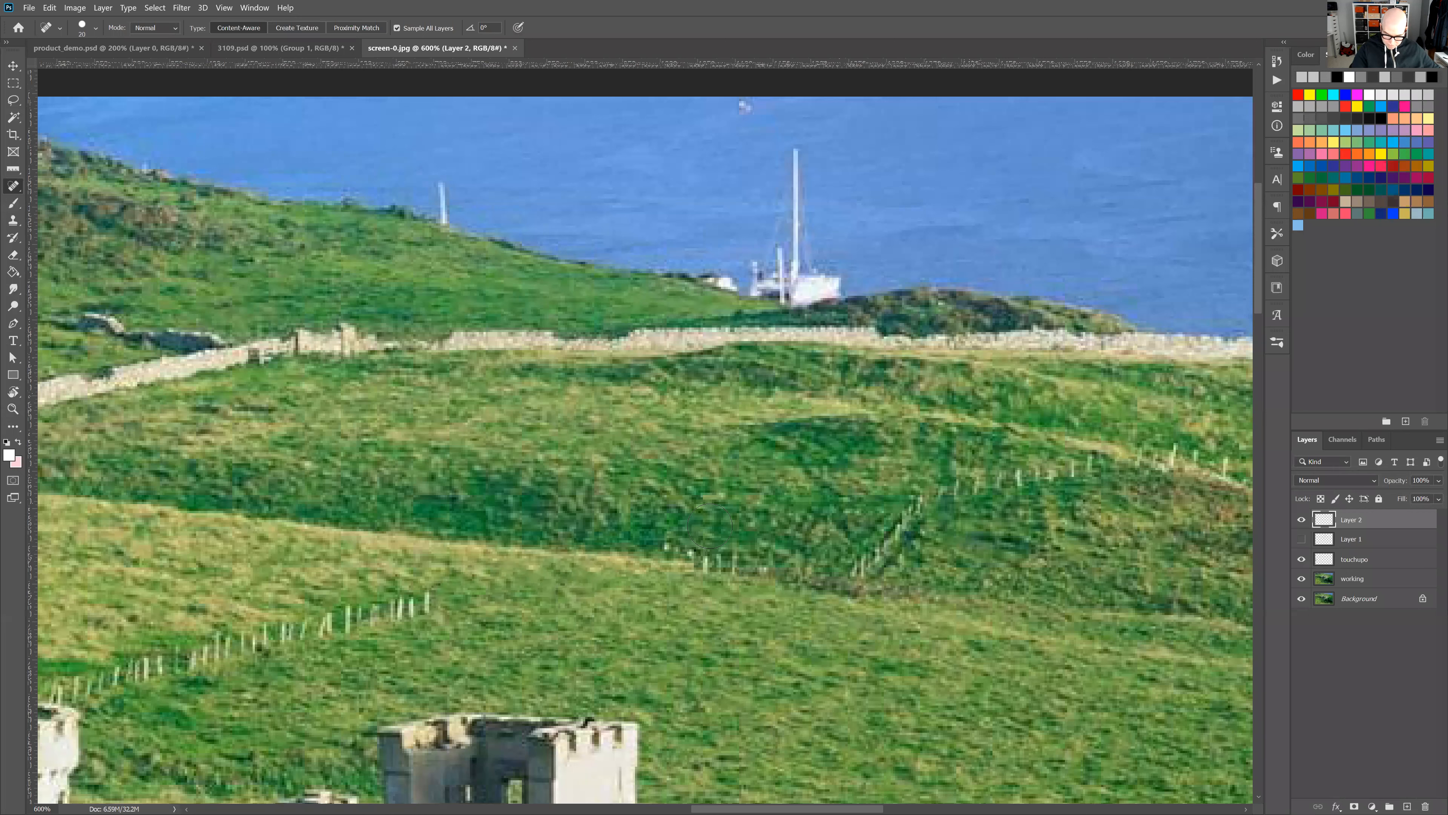
pyautogui.moveTo(668, 545); pyautogui.dragTo(727, 563)
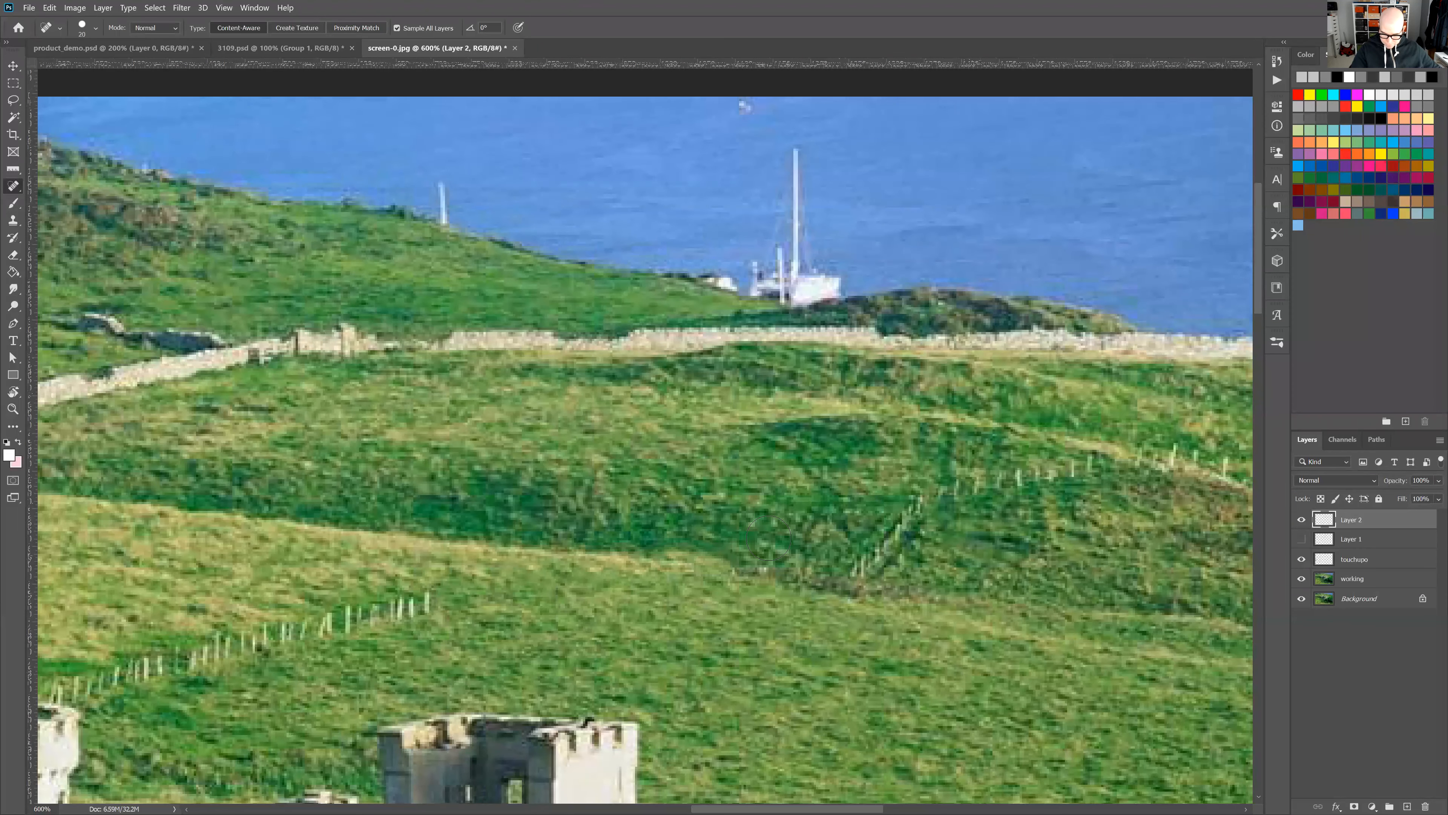
pyautogui.hotkey('ctrl', 'z')
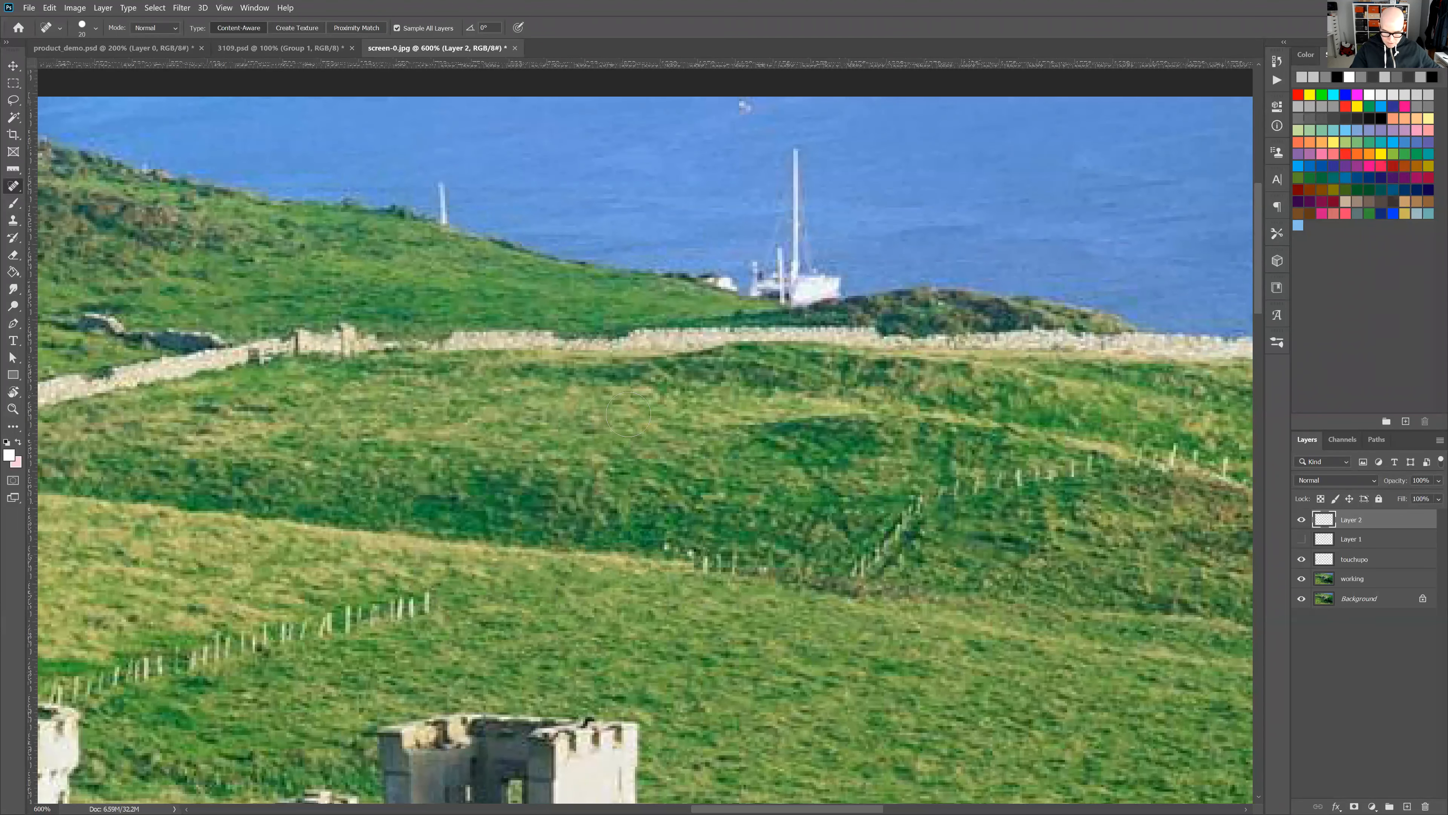
# - Clone the grassy ridge edge over the short row of fence posts on the middle of the hillside with the Clone Stamp
pyautogui.click(16, 224)
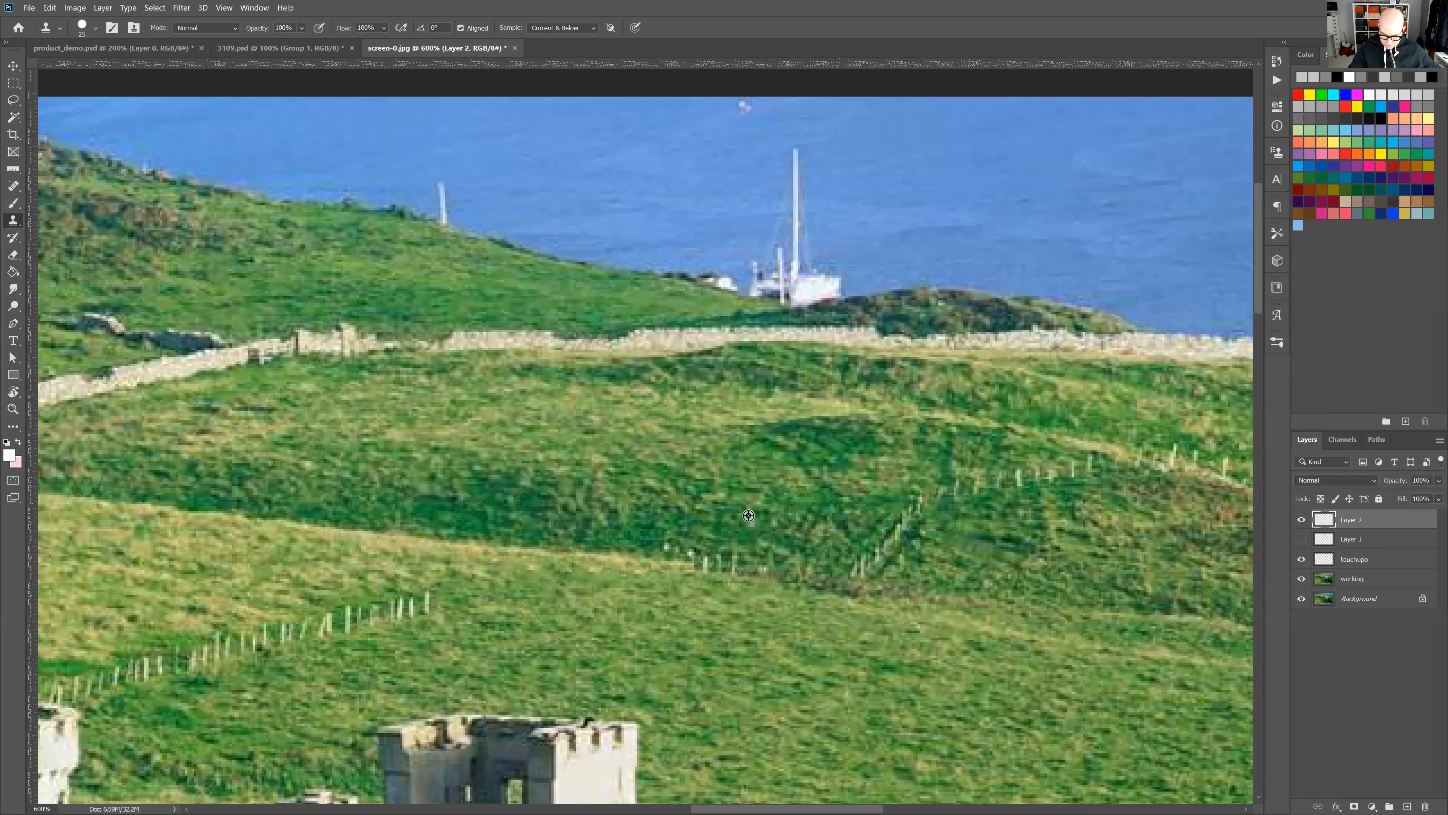
pyautogui.keyDown('alt'); pyautogui.click(571, 551); pyautogui.keyUp('alt')
pyautogui.moveTo(664, 558); pyautogui.dragTo(727, 568)
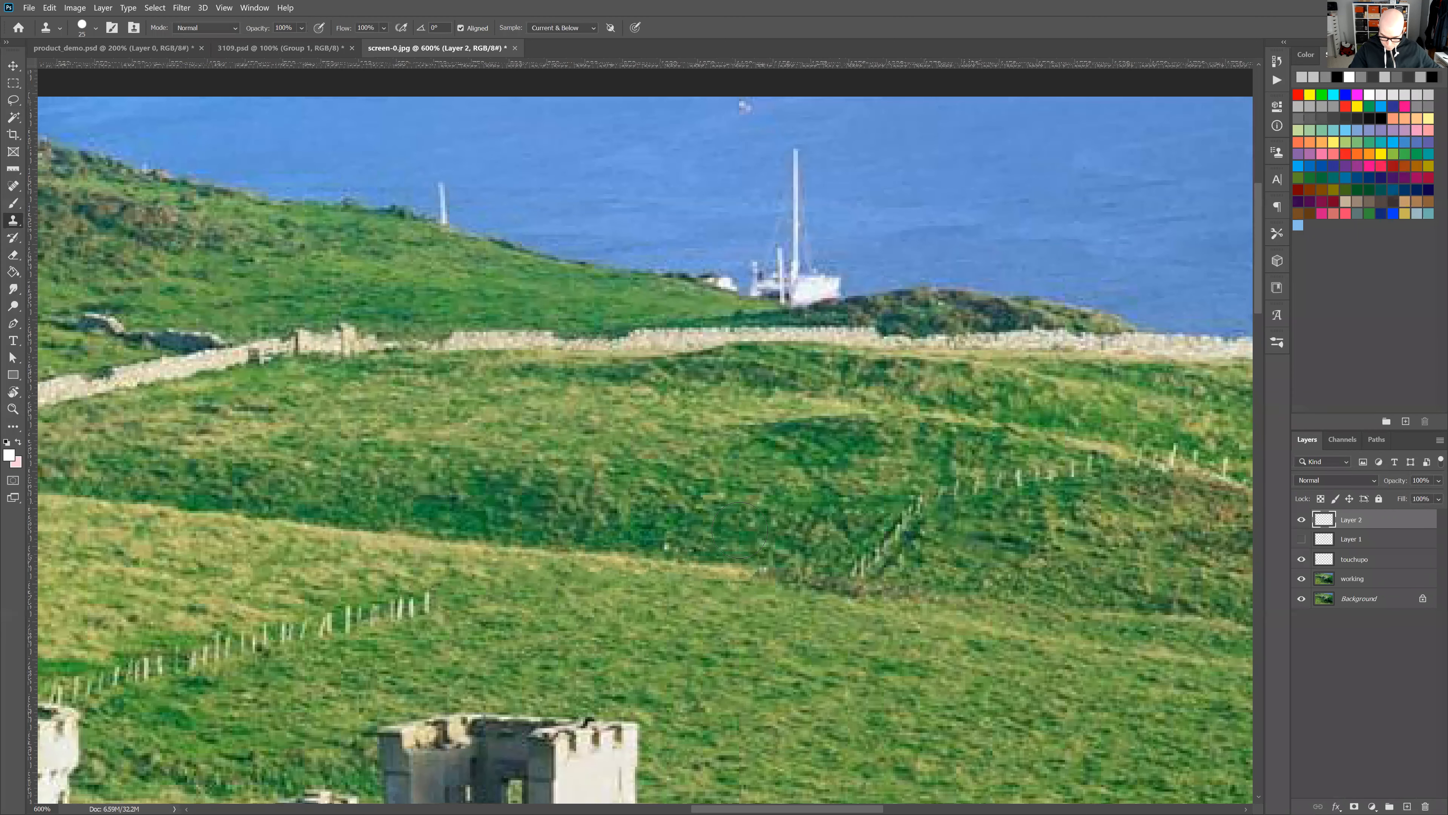
pyautogui.click(672, 533)
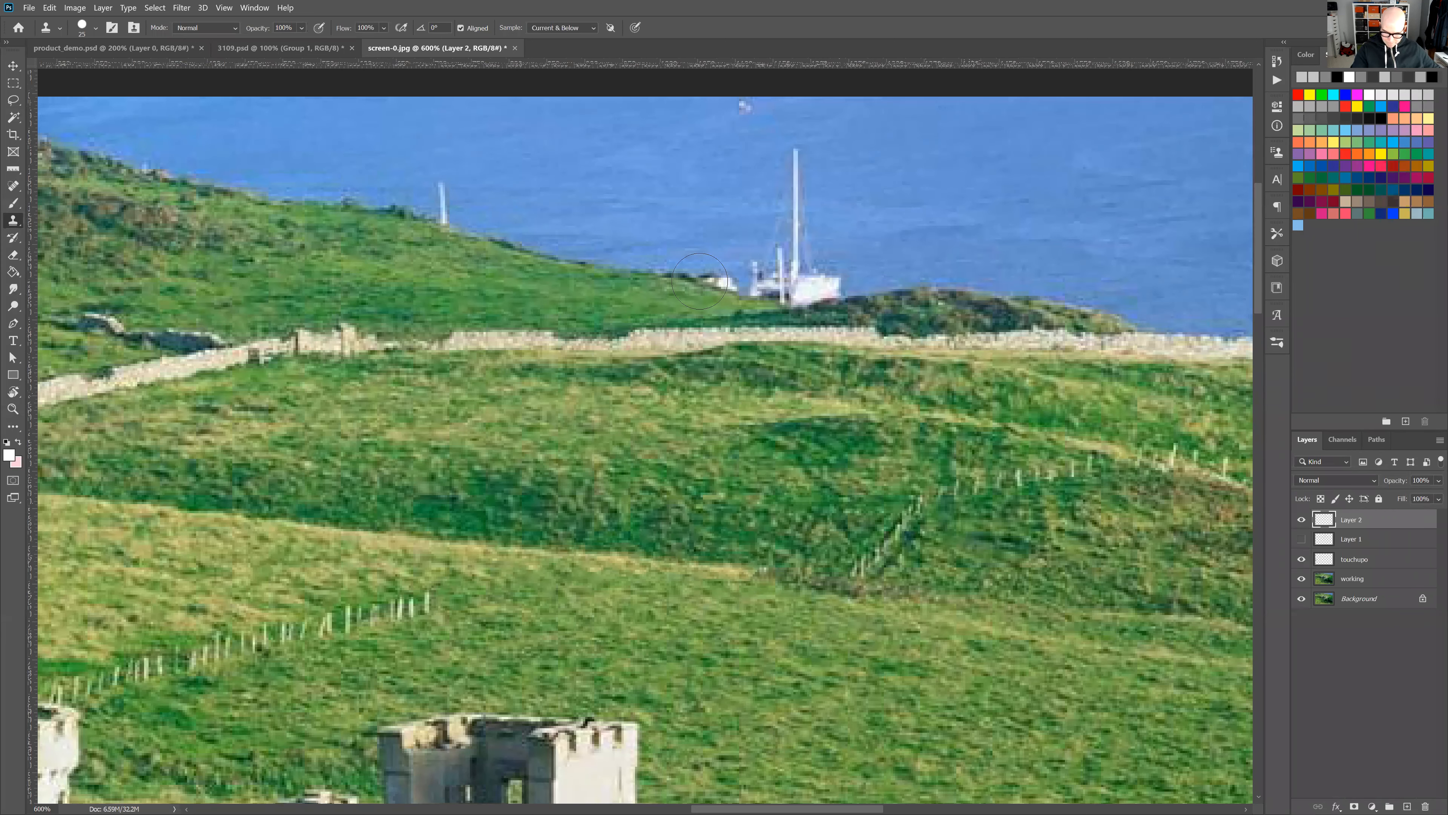
pyautogui.click(835, 418)
pyautogui.hotkey('ctrl', '-')
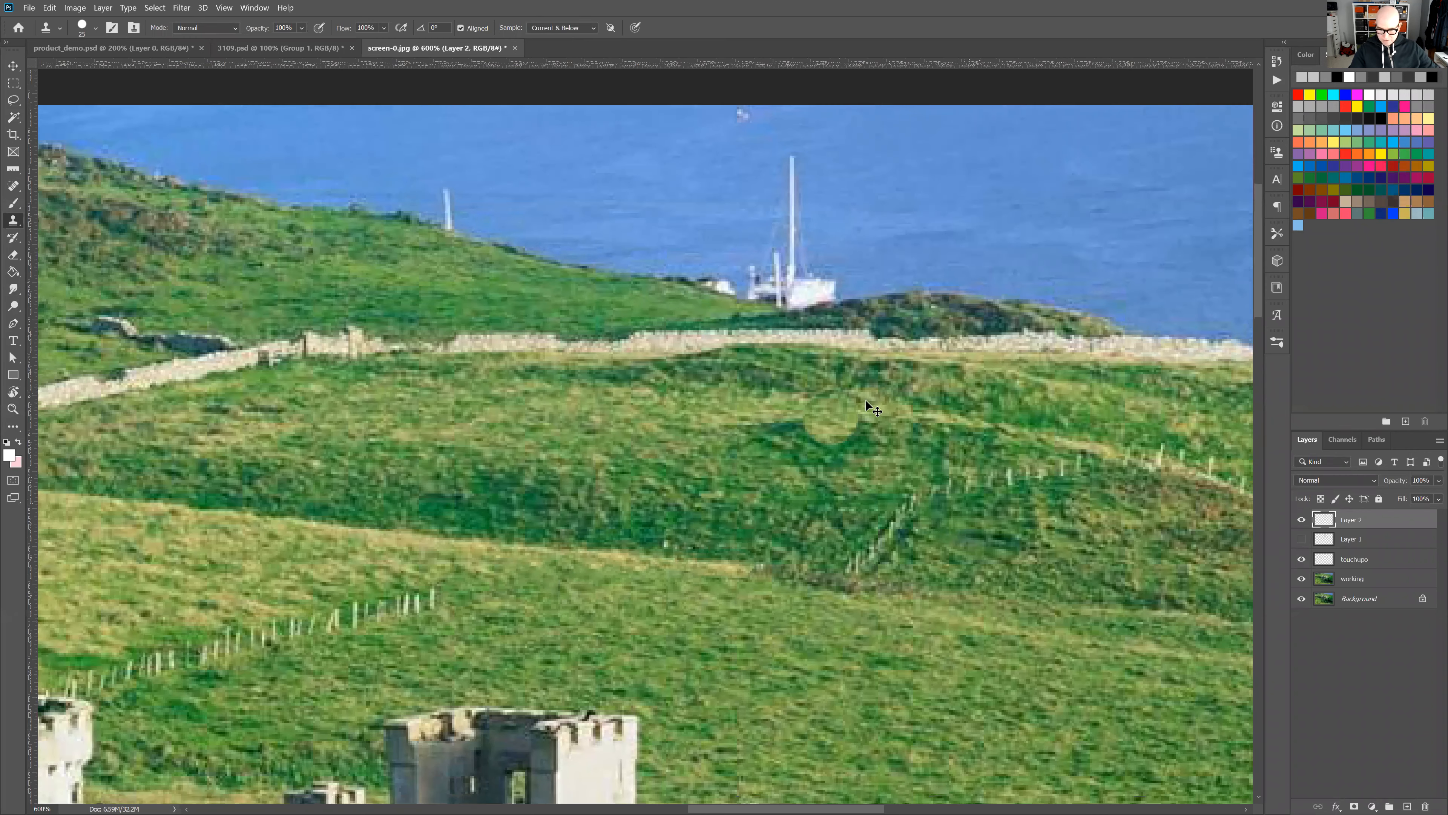
pyautogui.hotkey('ctrl', '-')
pyautogui.hotkey('ctrl', '-')
pyautogui.hotkey('ctrl', '-')
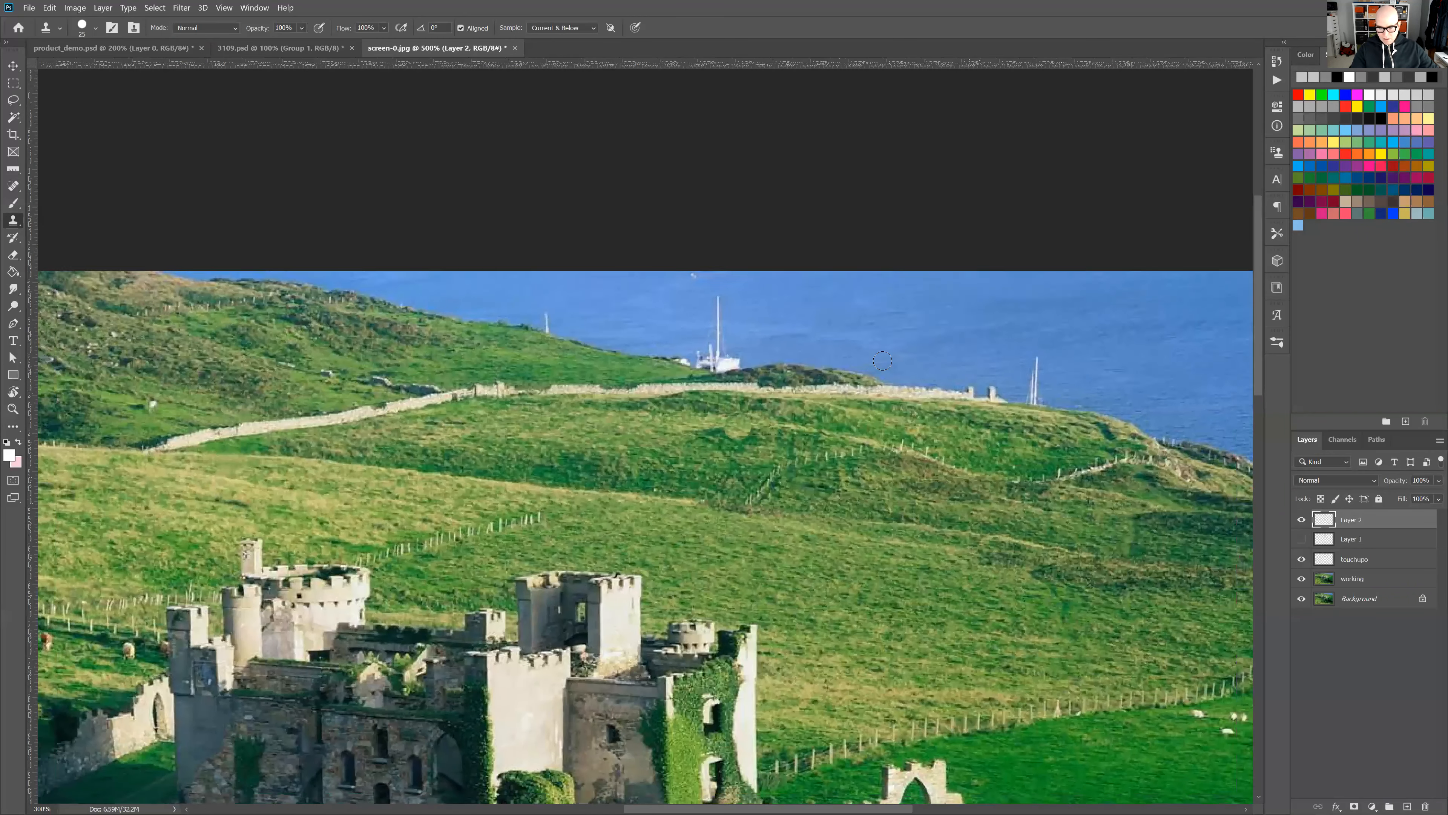
pyautogui.hotkey('ctrl', '-')
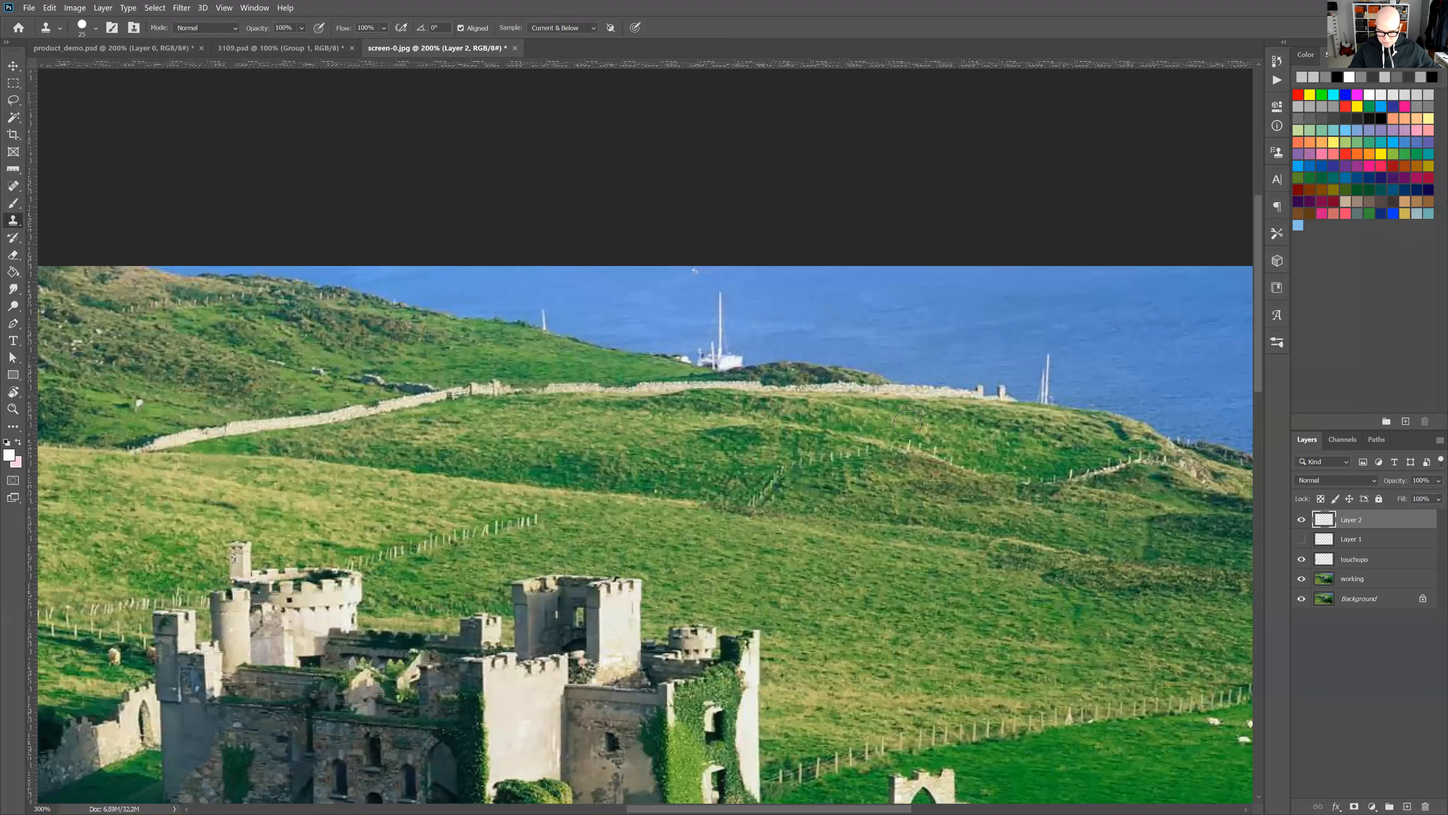
# - Clone the group of sheep on the far side of the green field onto the open grass west of it and again above it
pyautogui.moveTo(1033, 568); pyautogui.dragTo(878, 66)
pyautogui.moveTo(985, 396); pyautogui.dragTo(678, 596)
pyautogui.hotkey('ctrl', '+')
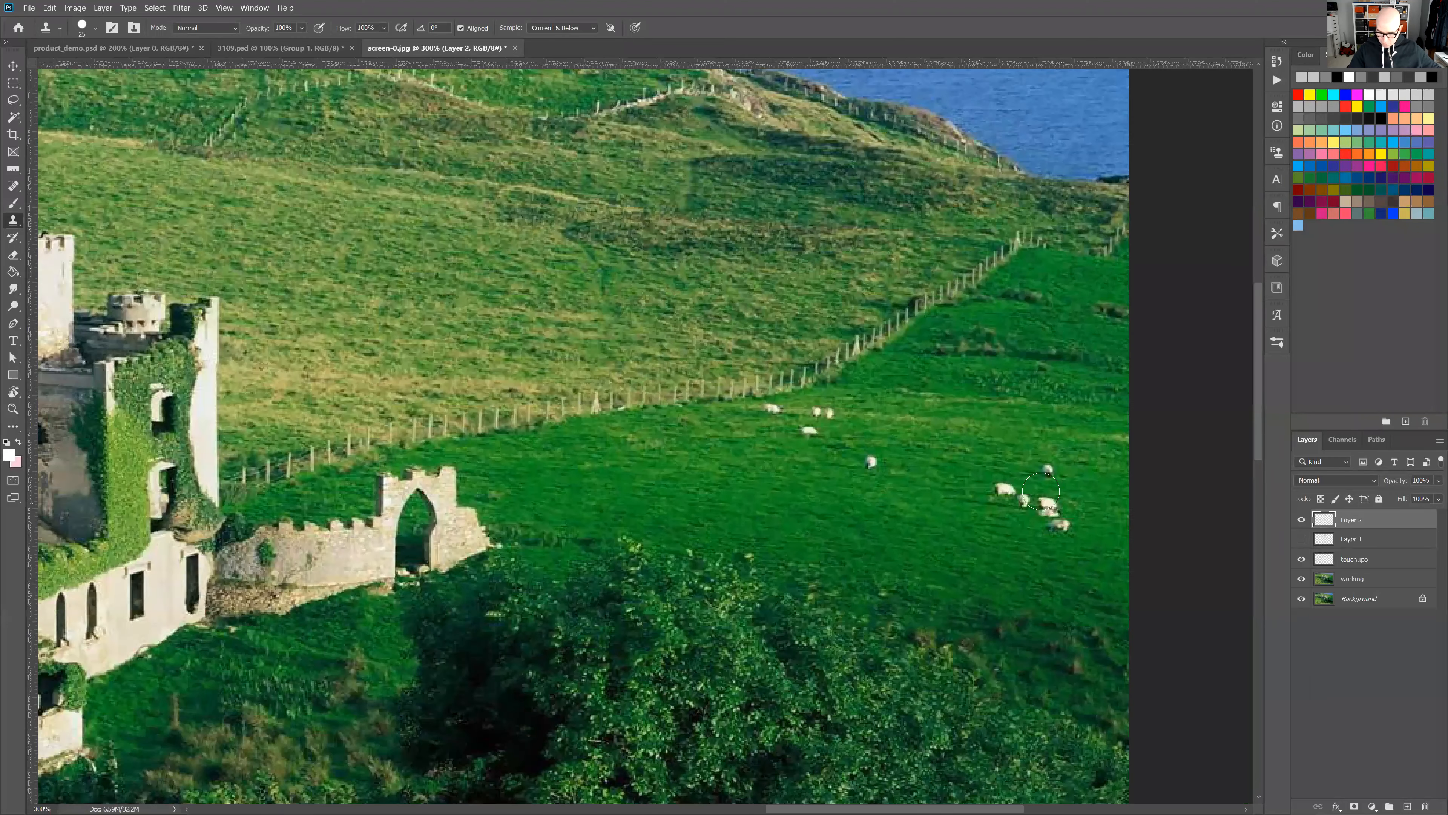
pyautogui.hotkey('ctrl', '+')
pyautogui.click(1041, 494)
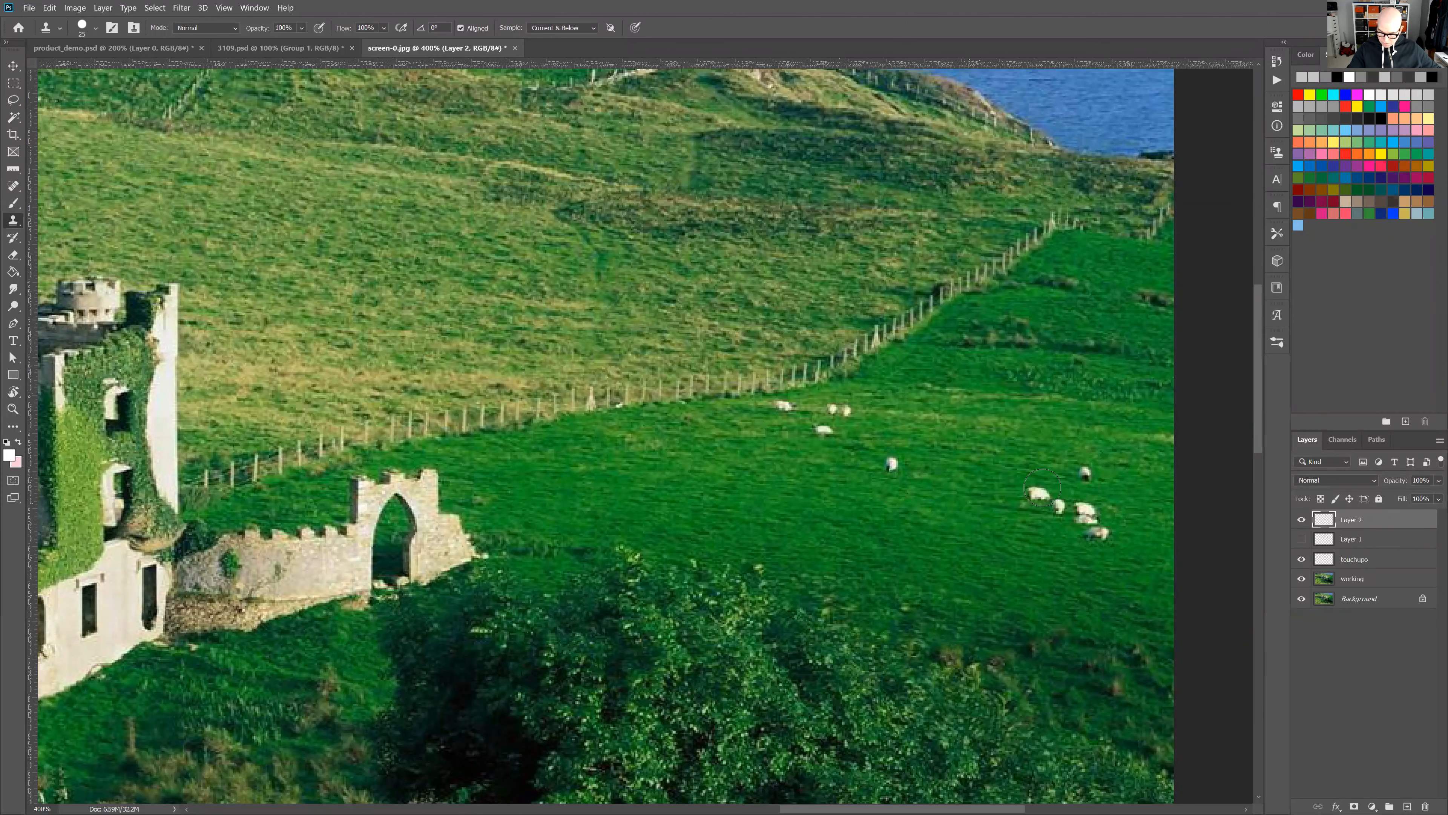
pyautogui.moveTo(1034, 489); pyautogui.dragTo(1041, 491)
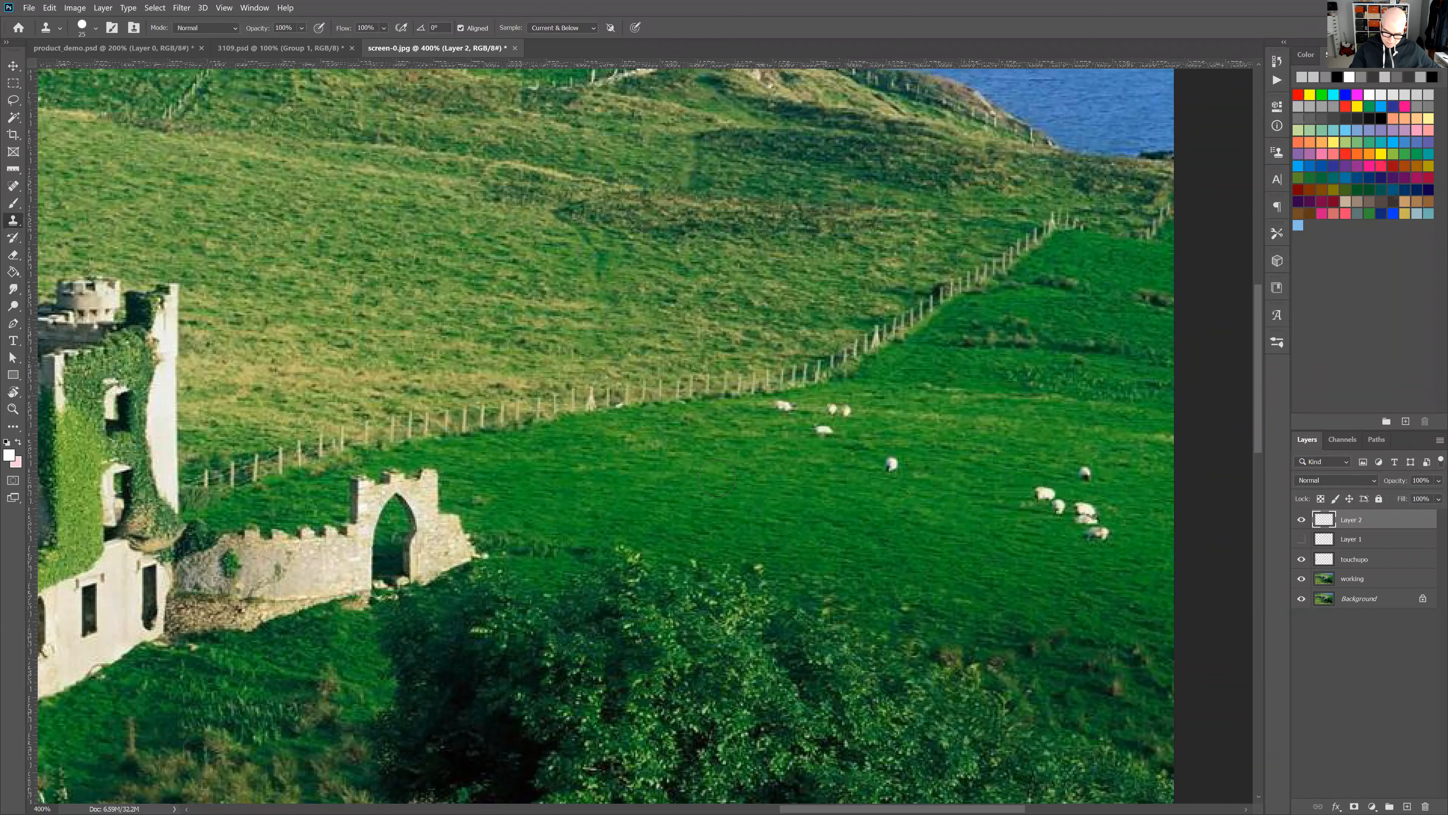
pyautogui.moveTo(744, 486)
pyautogui.mouseDown()
pyautogui.moveTo(694, 491)
pyautogui.moveTo(733, 483)
pyautogui.moveTo(749, 517)
pyautogui.moveTo(764, 516)
pyautogui.moveTo(750, 490)
pyautogui.moveTo(770, 492)
pyautogui.moveTo(777, 523)
pyautogui.moveTo(792, 509)
pyautogui.moveTo(783, 478)
pyautogui.moveTo(699, 489)
pyautogui.moveTo(781, 532)
pyautogui.mouseUp()
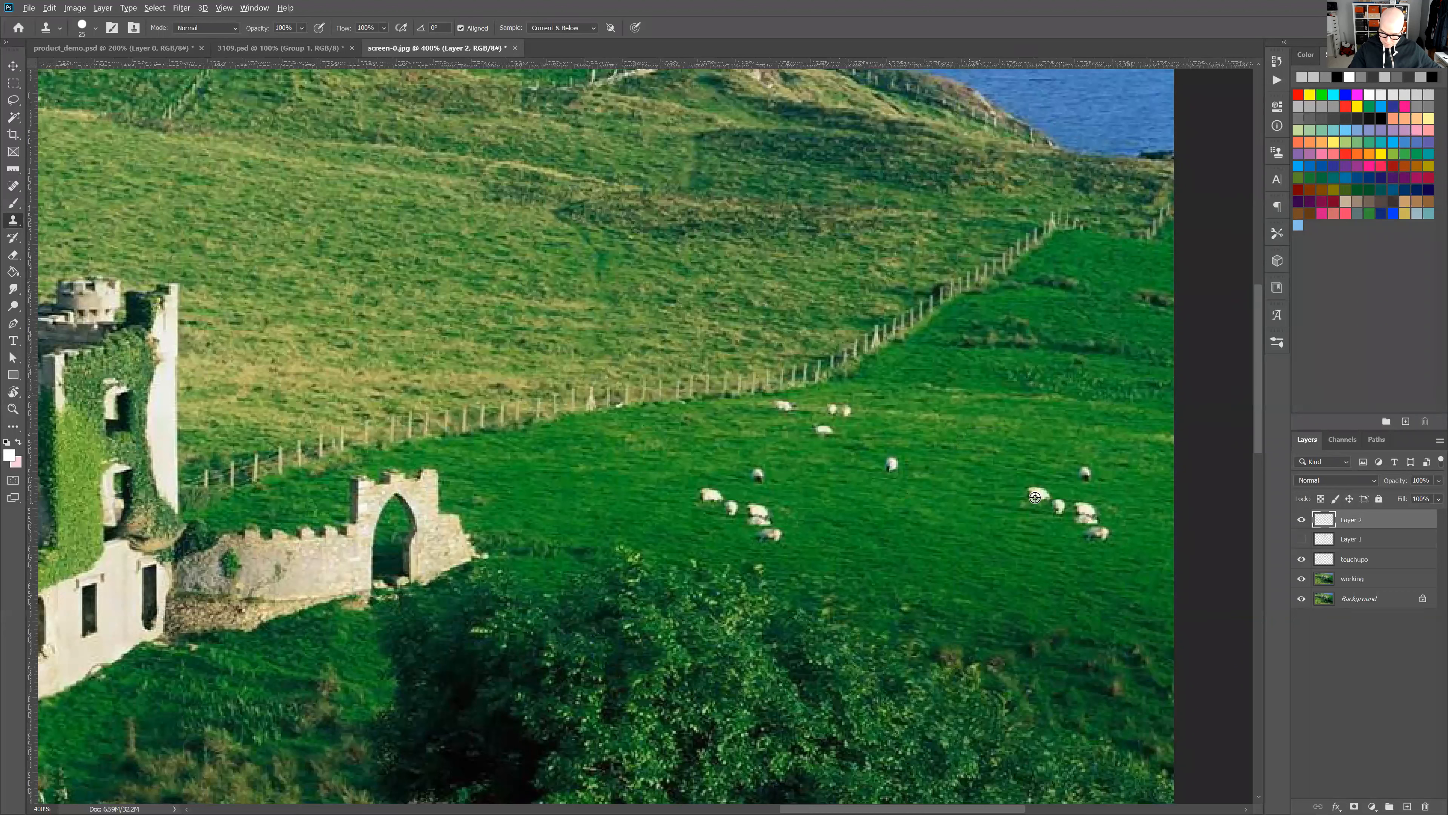
pyautogui.moveTo(961, 434)
pyautogui.mouseDown()
pyautogui.moveTo(1026, 457)
pyautogui.moveTo(1028, 442)
pyautogui.mouseUp()
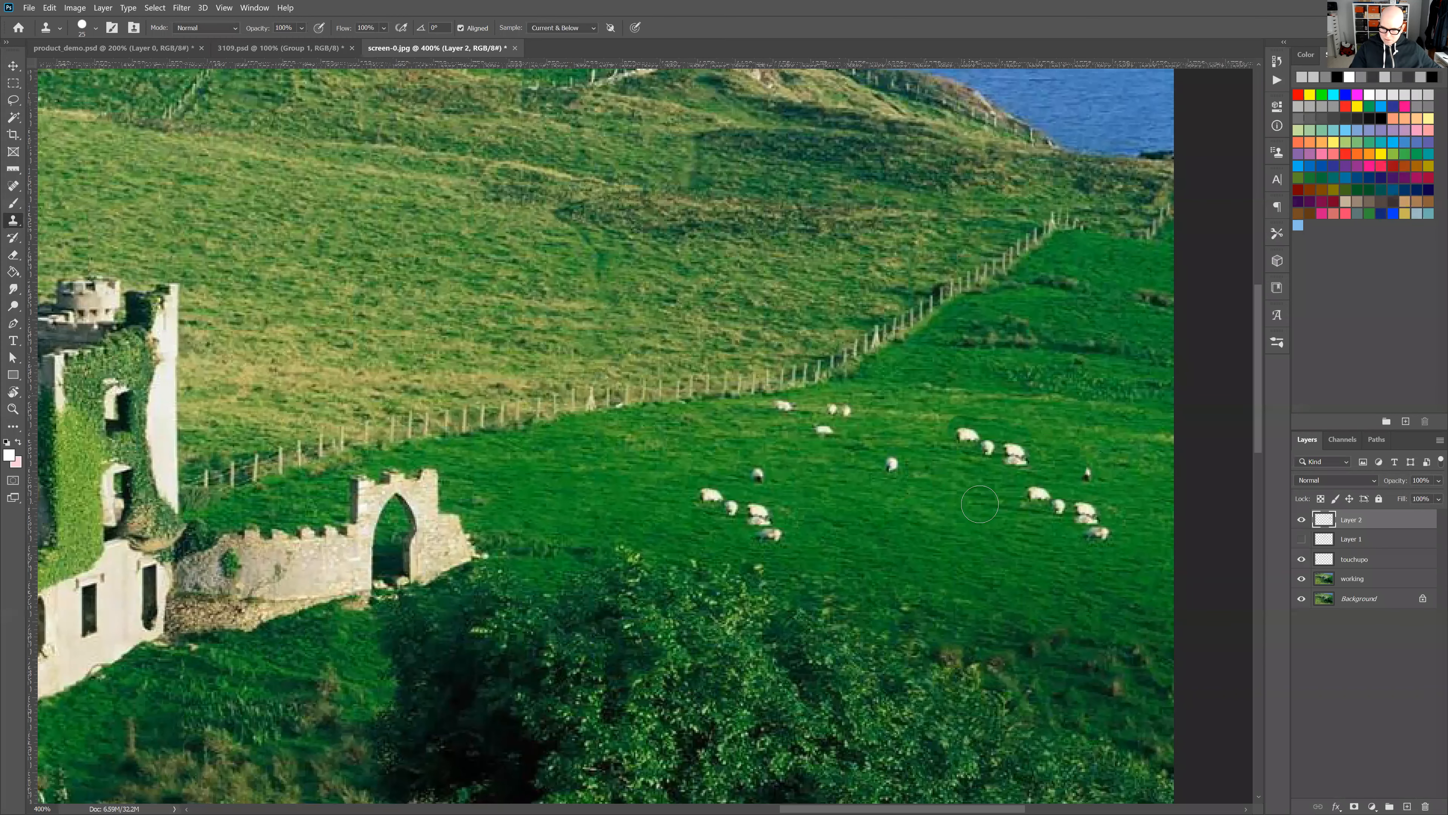
# - Remove one sheep from each of the three similar sheep groups with the Spot Healing Brush so the groups differ
pyautogui.hotkey('ctrl', '-')
pyautogui.hotkey('ctrl', '-')
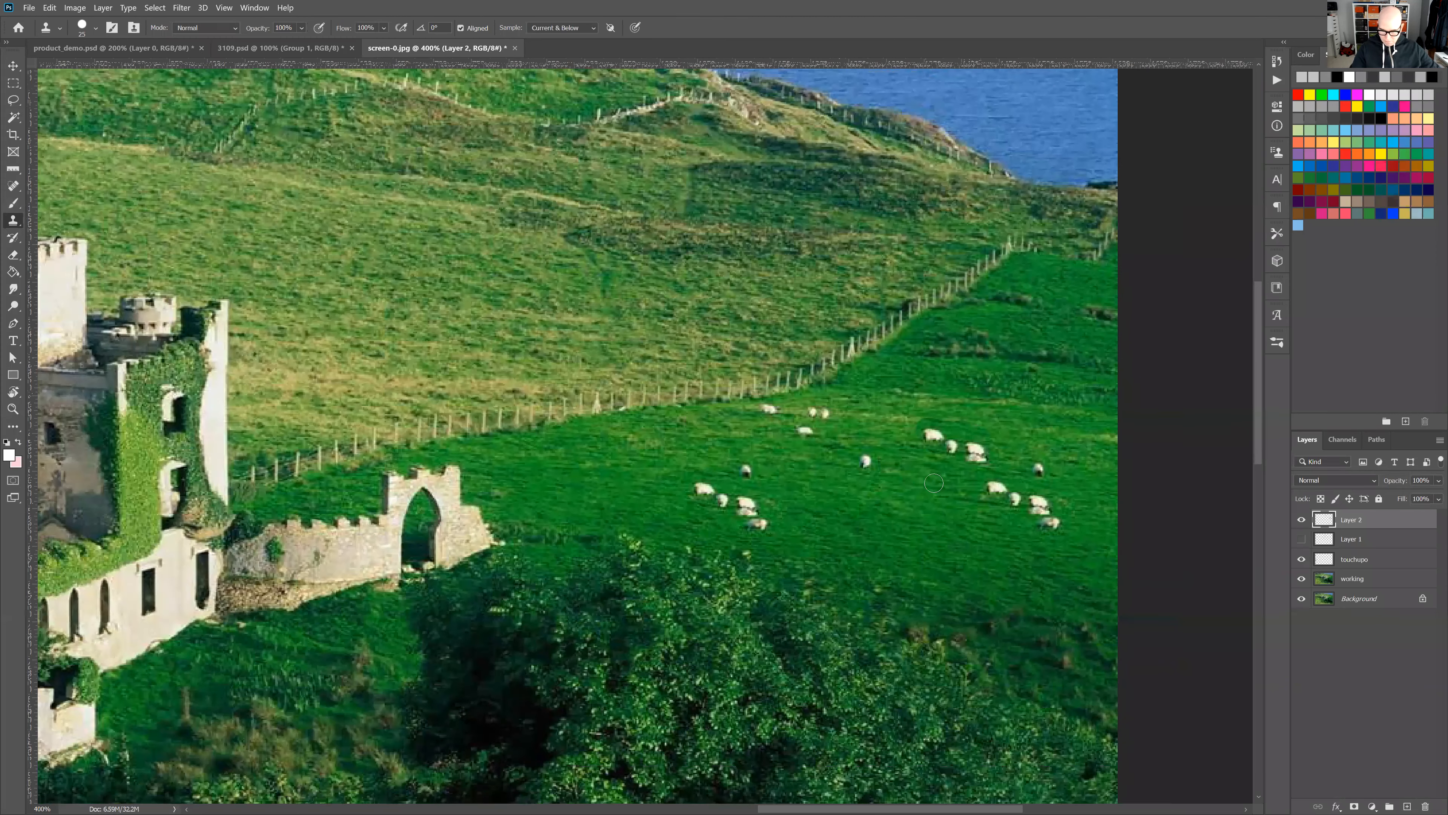
pyautogui.hotkey('ctrl', '-')
pyautogui.hotkey('ctrl', '-')
pyautogui.hotkey('ctrl', '+')
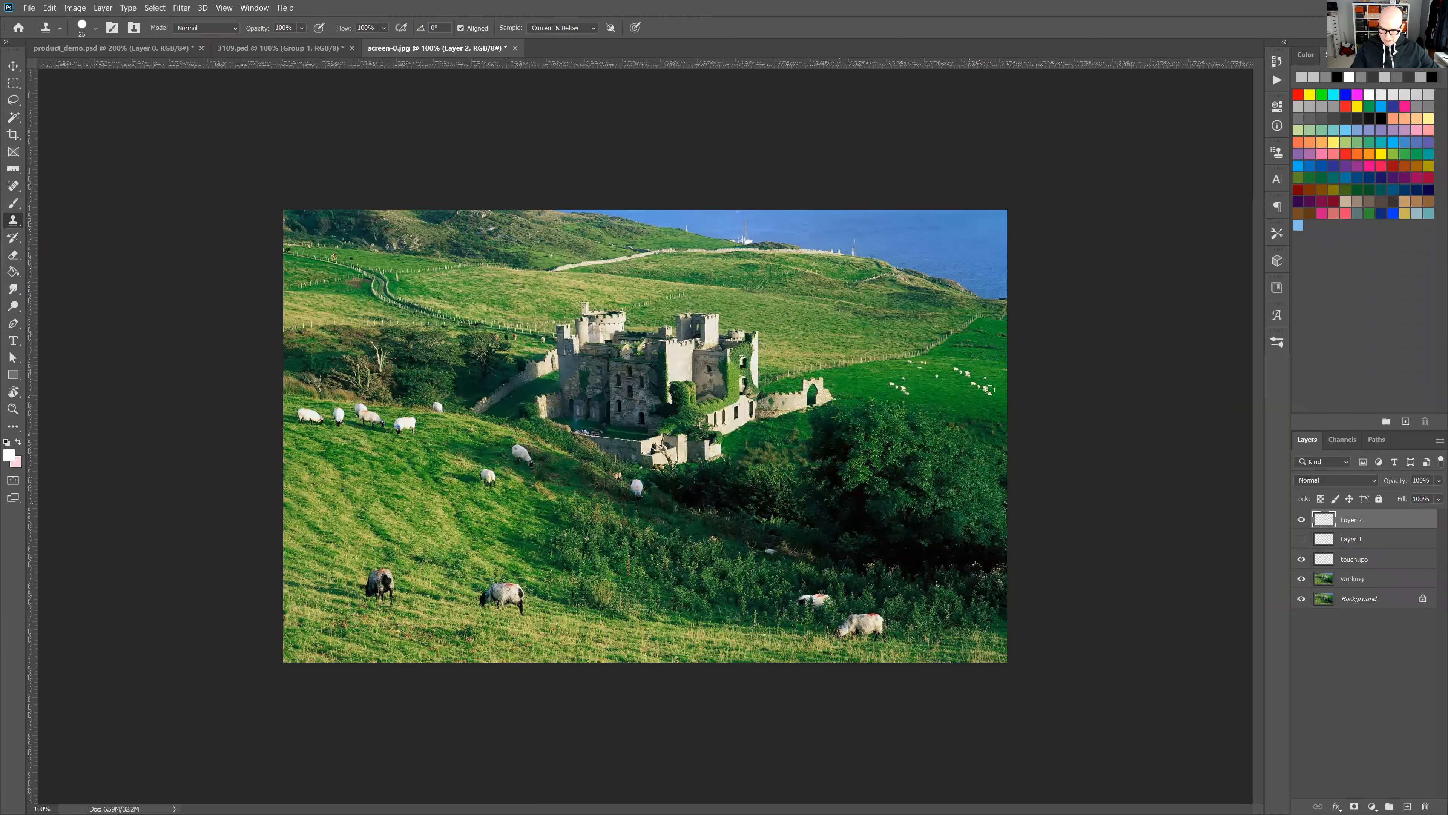
pyautogui.hotkey('ctrl', '+')
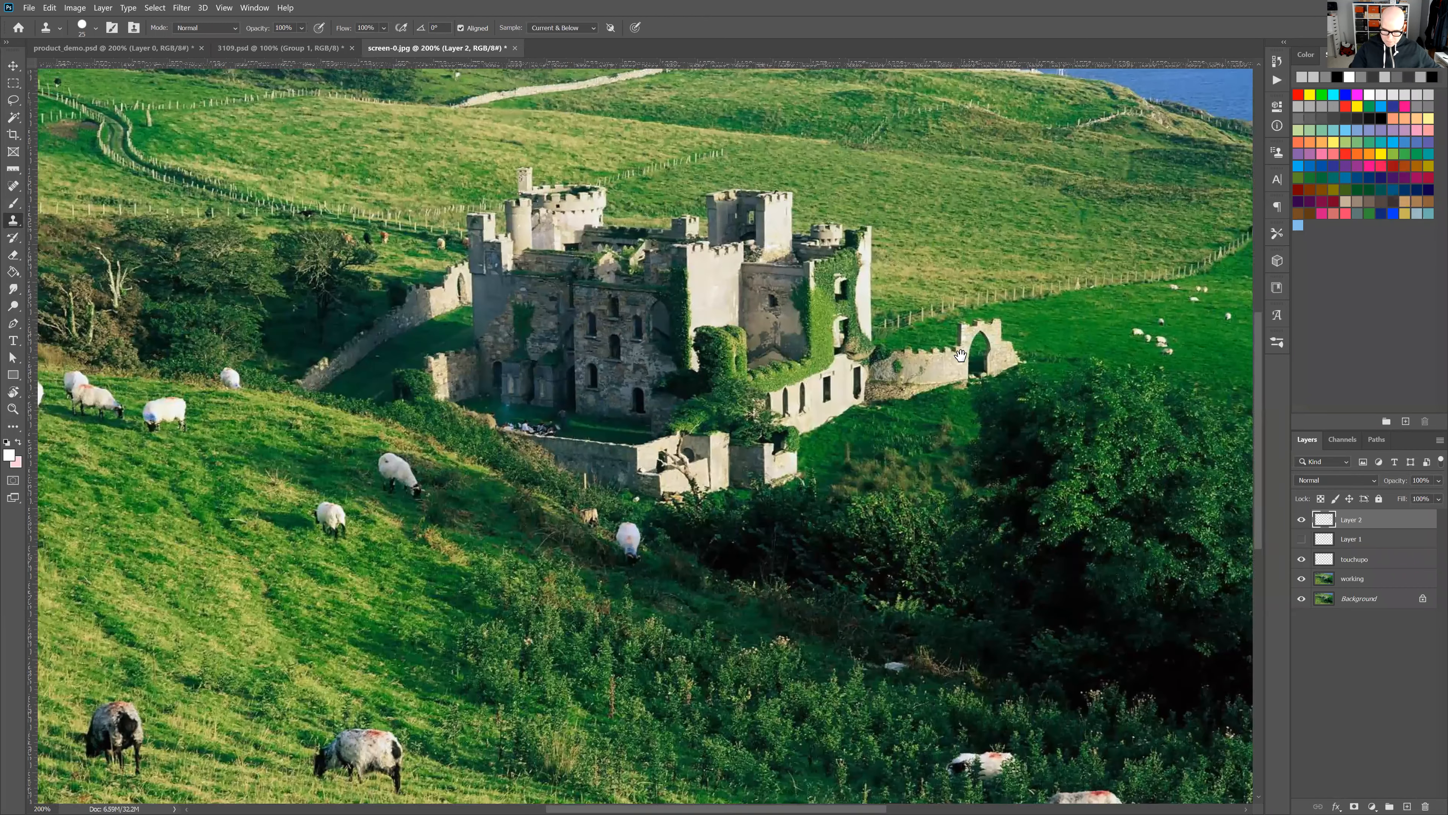
pyautogui.moveTo(778, 398); pyautogui.dragTo(371, 480)
pyautogui.press('j')
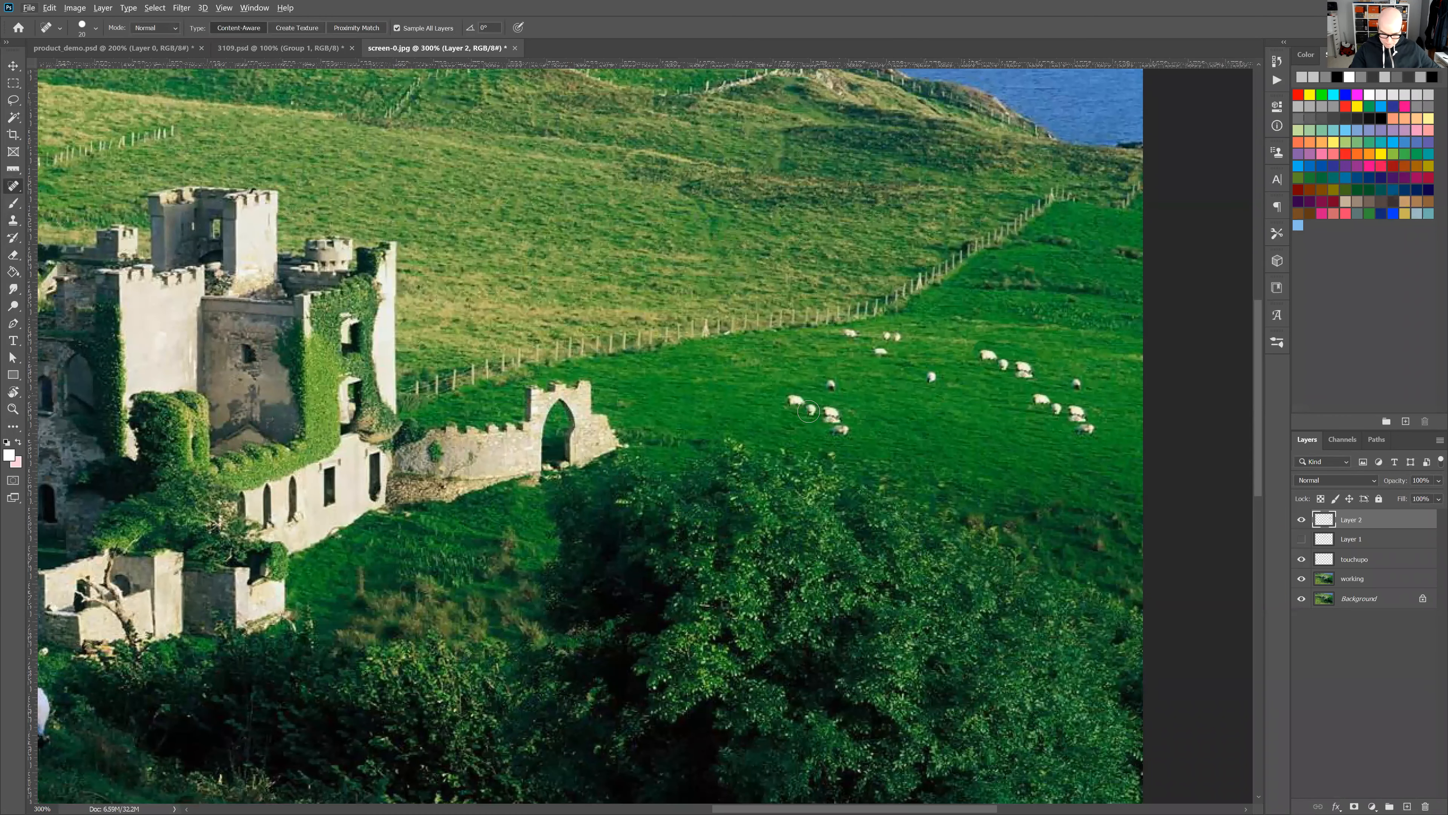
pyautogui.click(811, 409)
pyautogui.click(1082, 420)
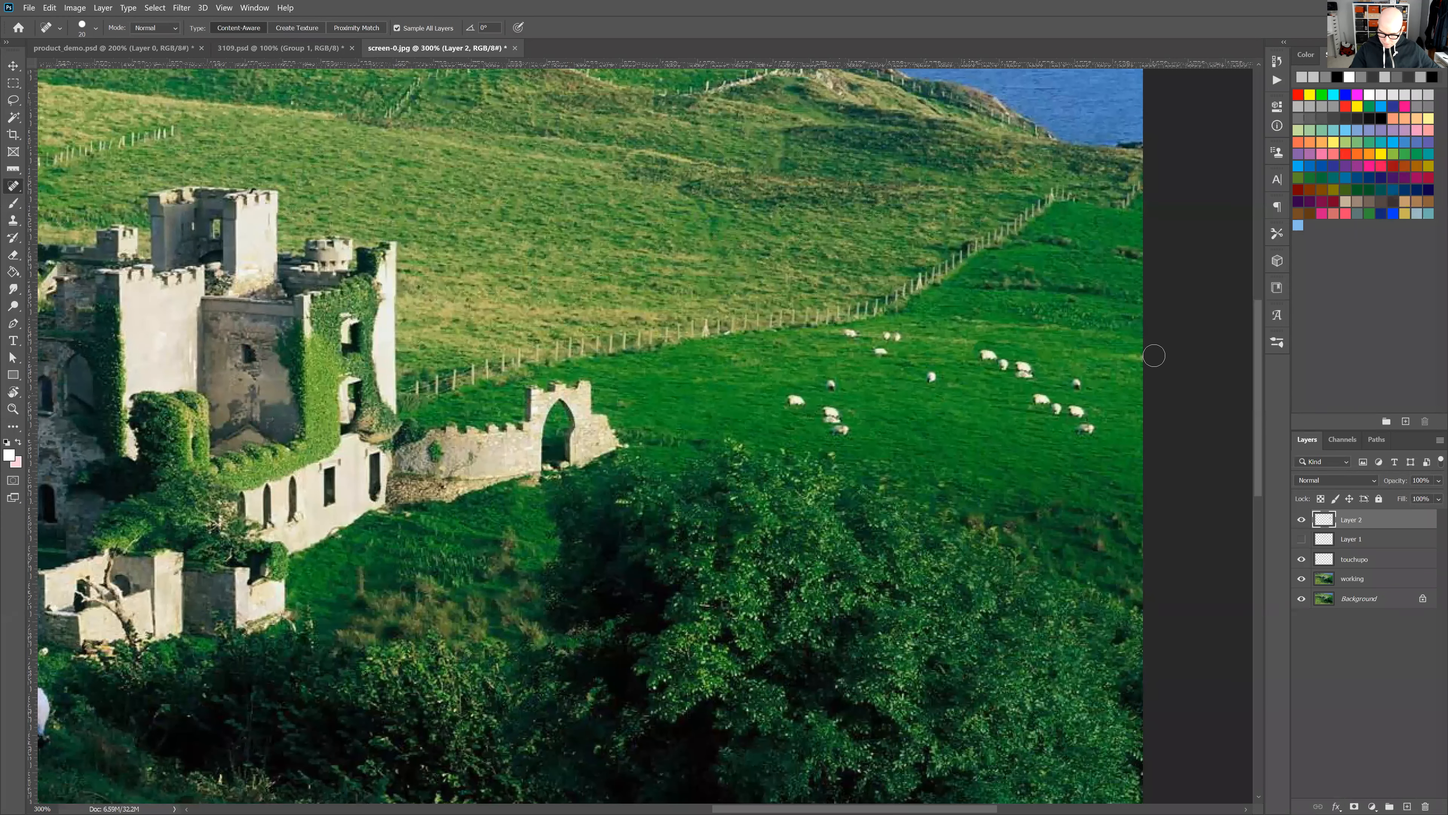
pyautogui.click(1020, 370)
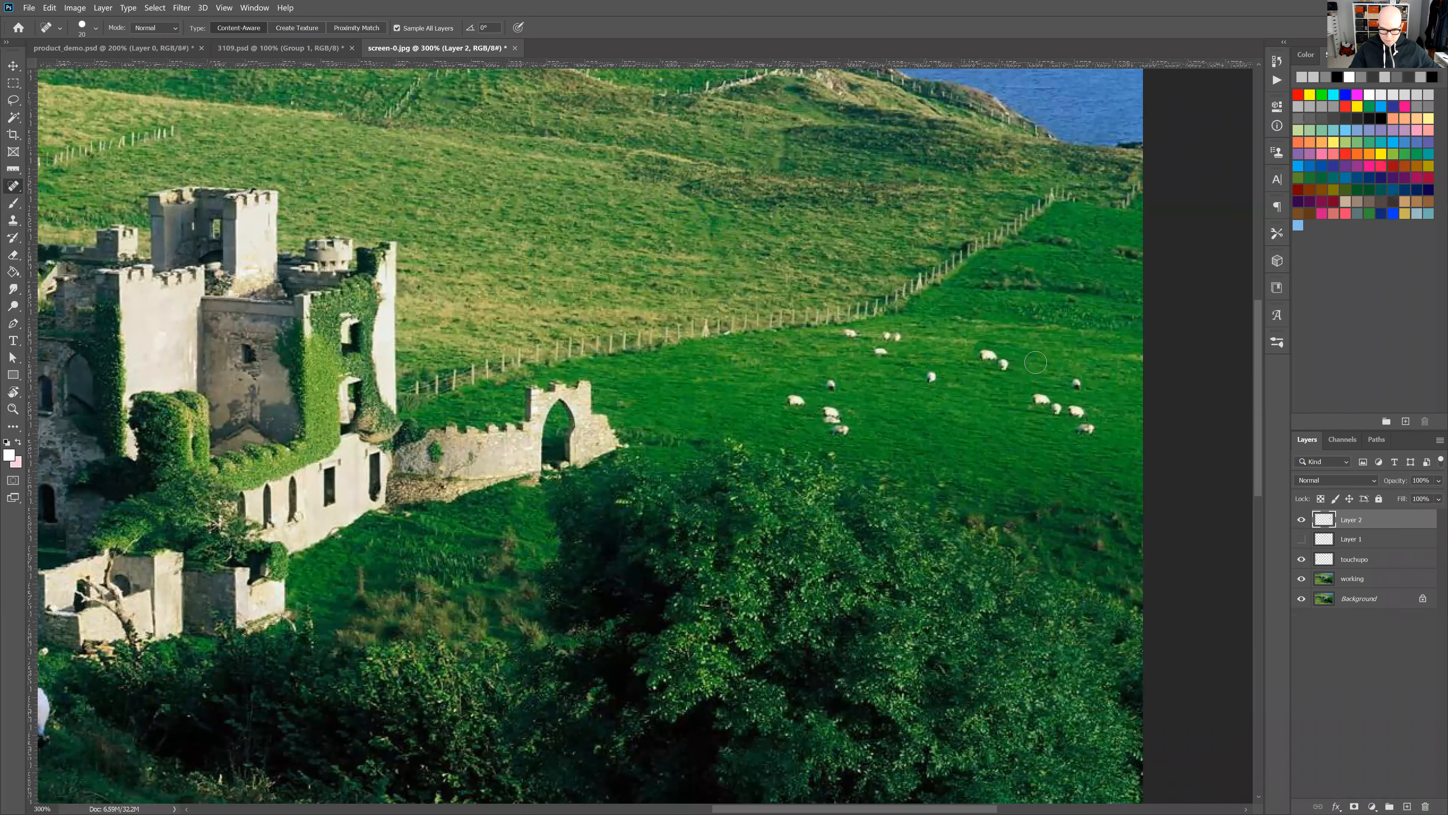
# - Switch to the product_demo.psd document with the bottle photo
pyautogui.hotkey('ctrl', '-')
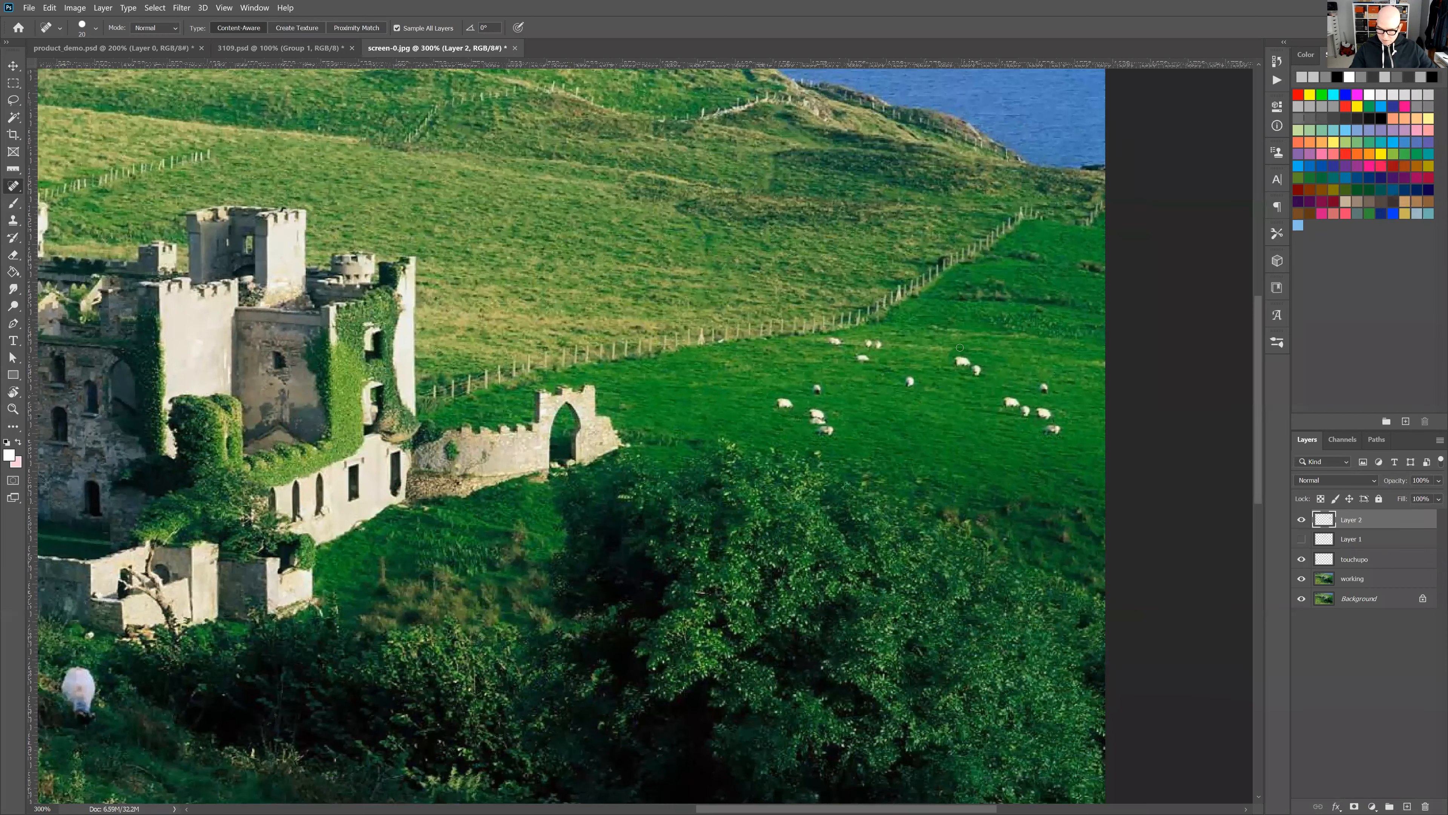
pyautogui.hotkey('ctrl', '-')
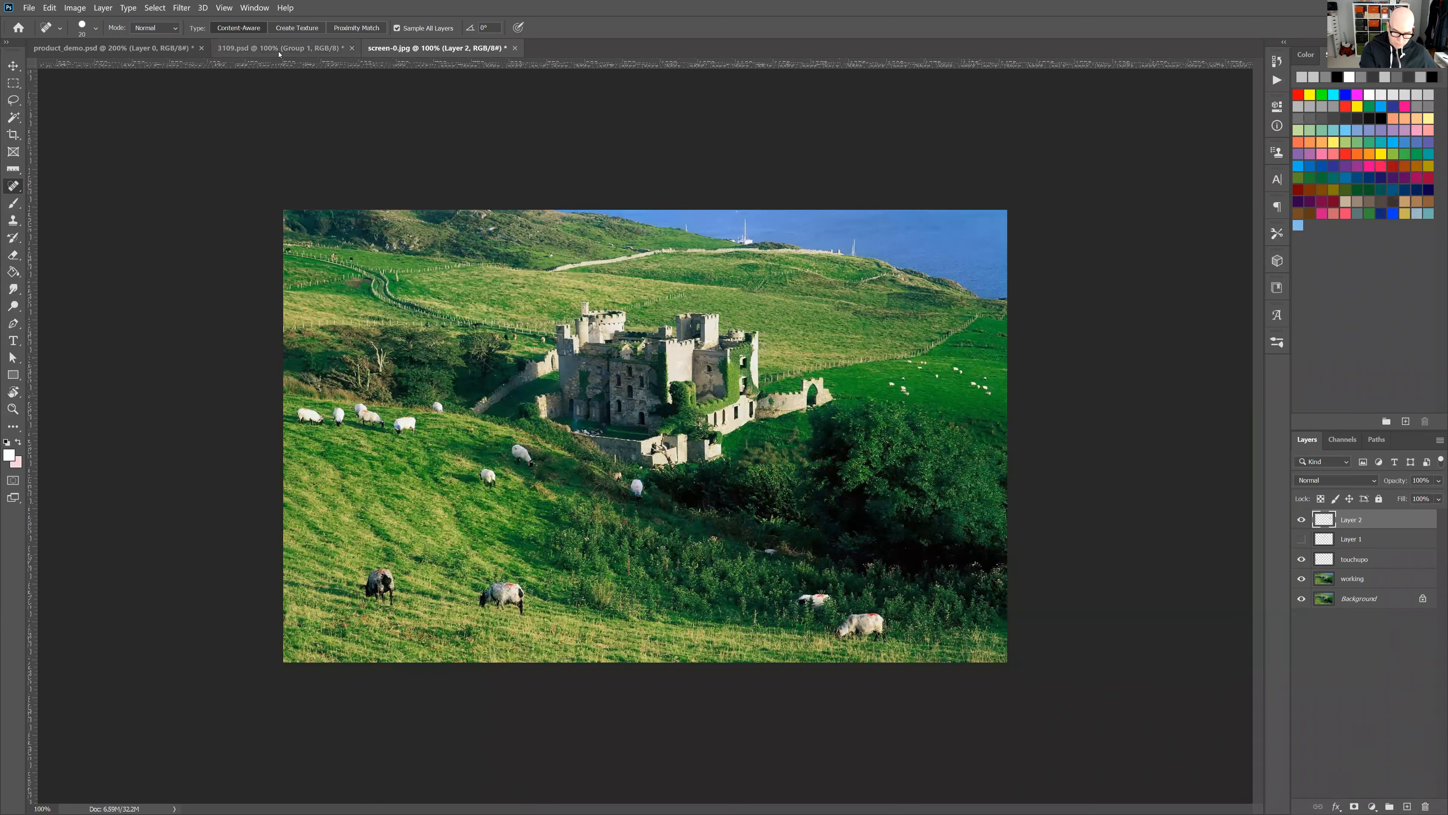
pyautogui.click(321, 57)
pyautogui.click(171, 48)
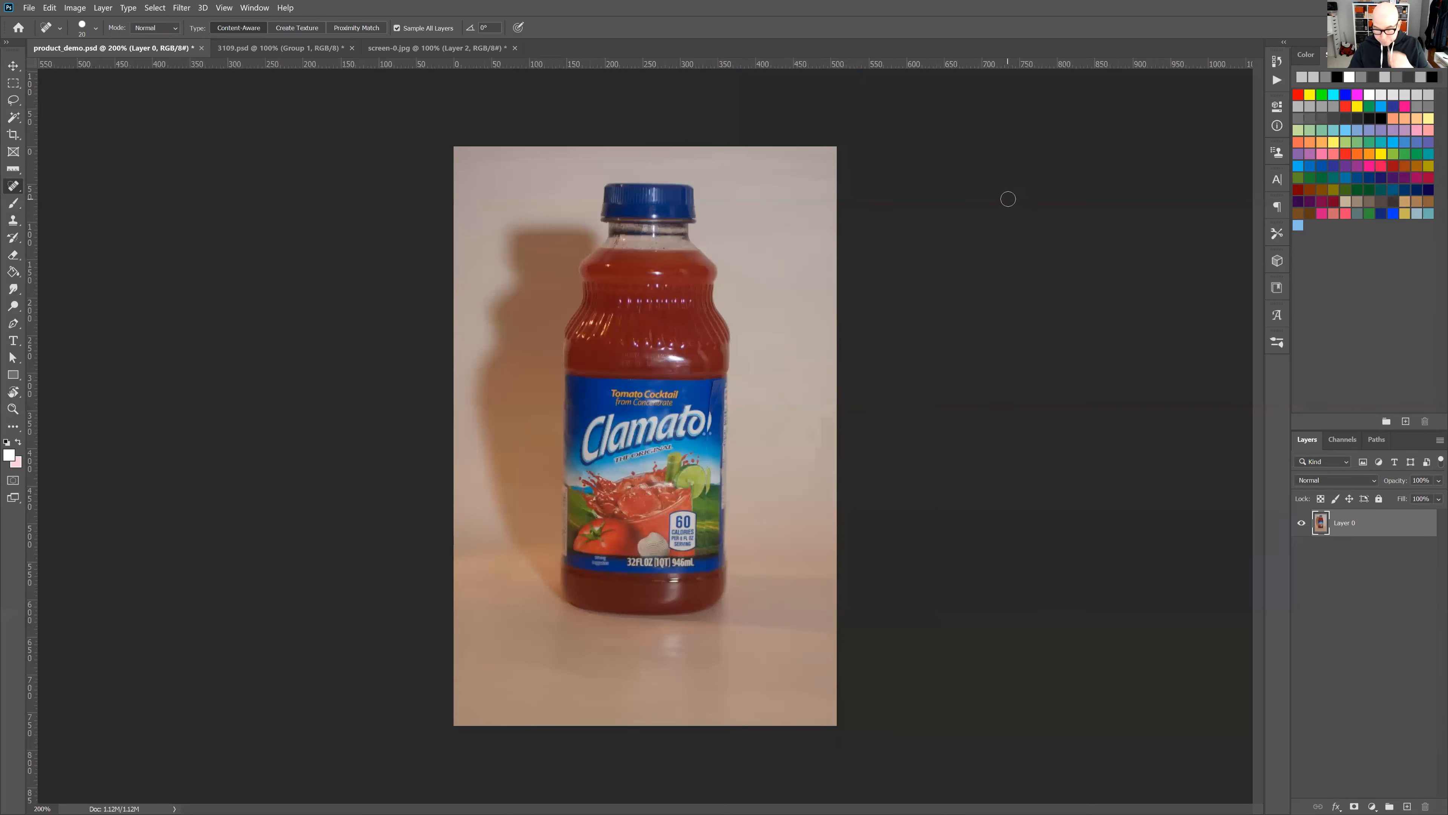
# - Duplicate Layer 0 and apply Auto Tone, Auto Contrast and Auto Color to the copy
pyautogui.moveTo(1373, 528); pyautogui.dragTo(1406, 800)
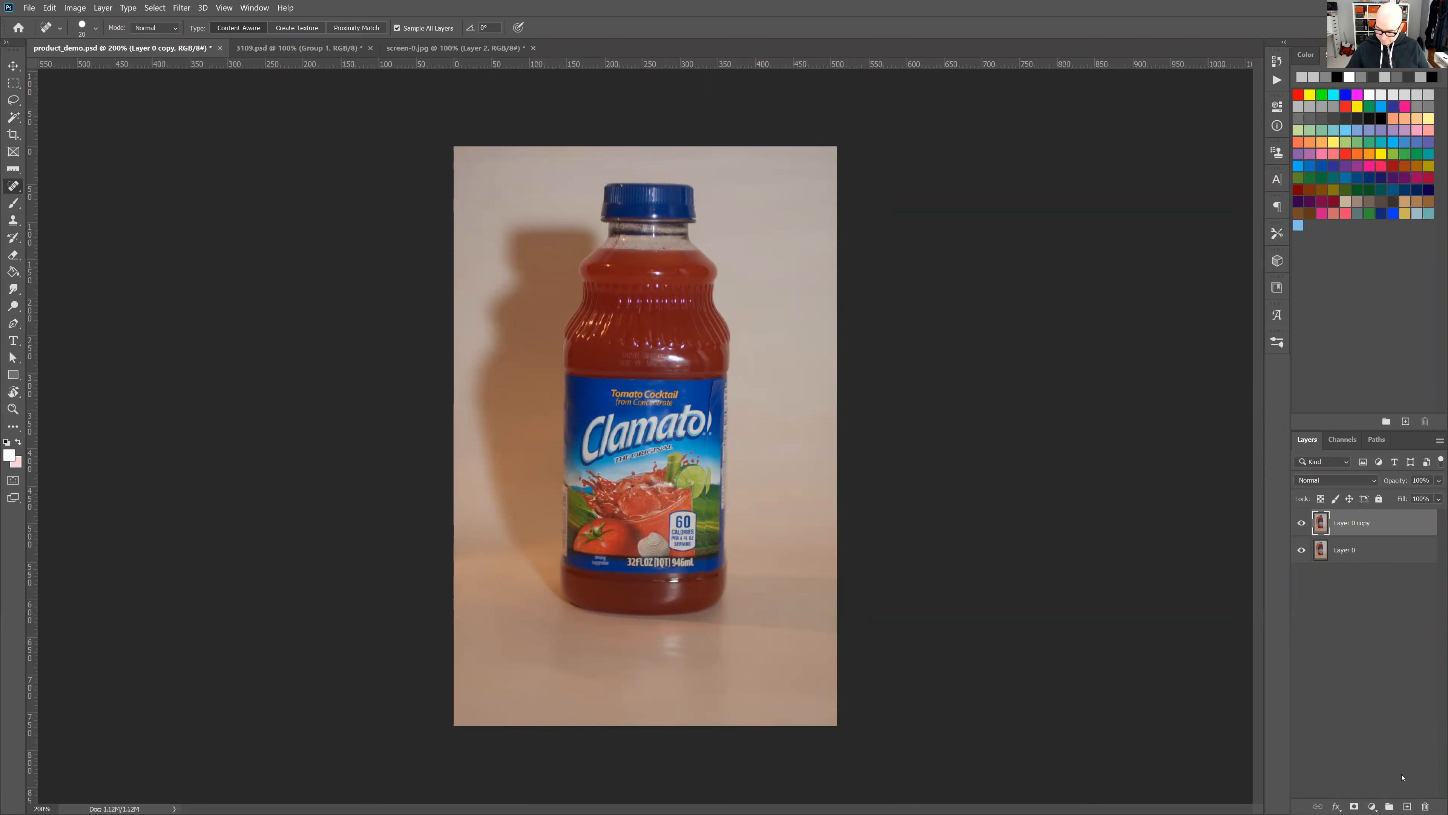
pyautogui.click(1374, 530)
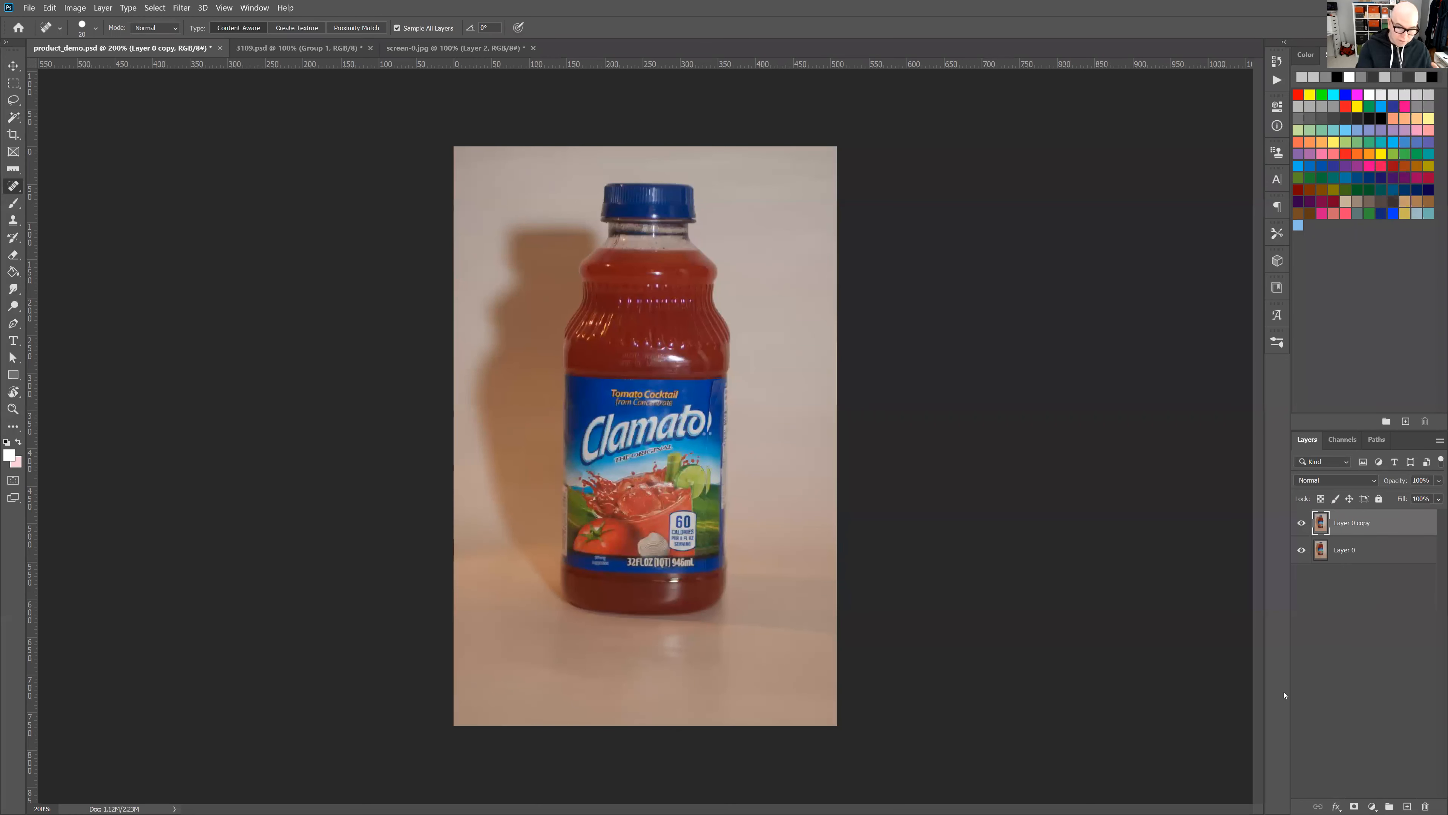
pyautogui.click(79, 10)
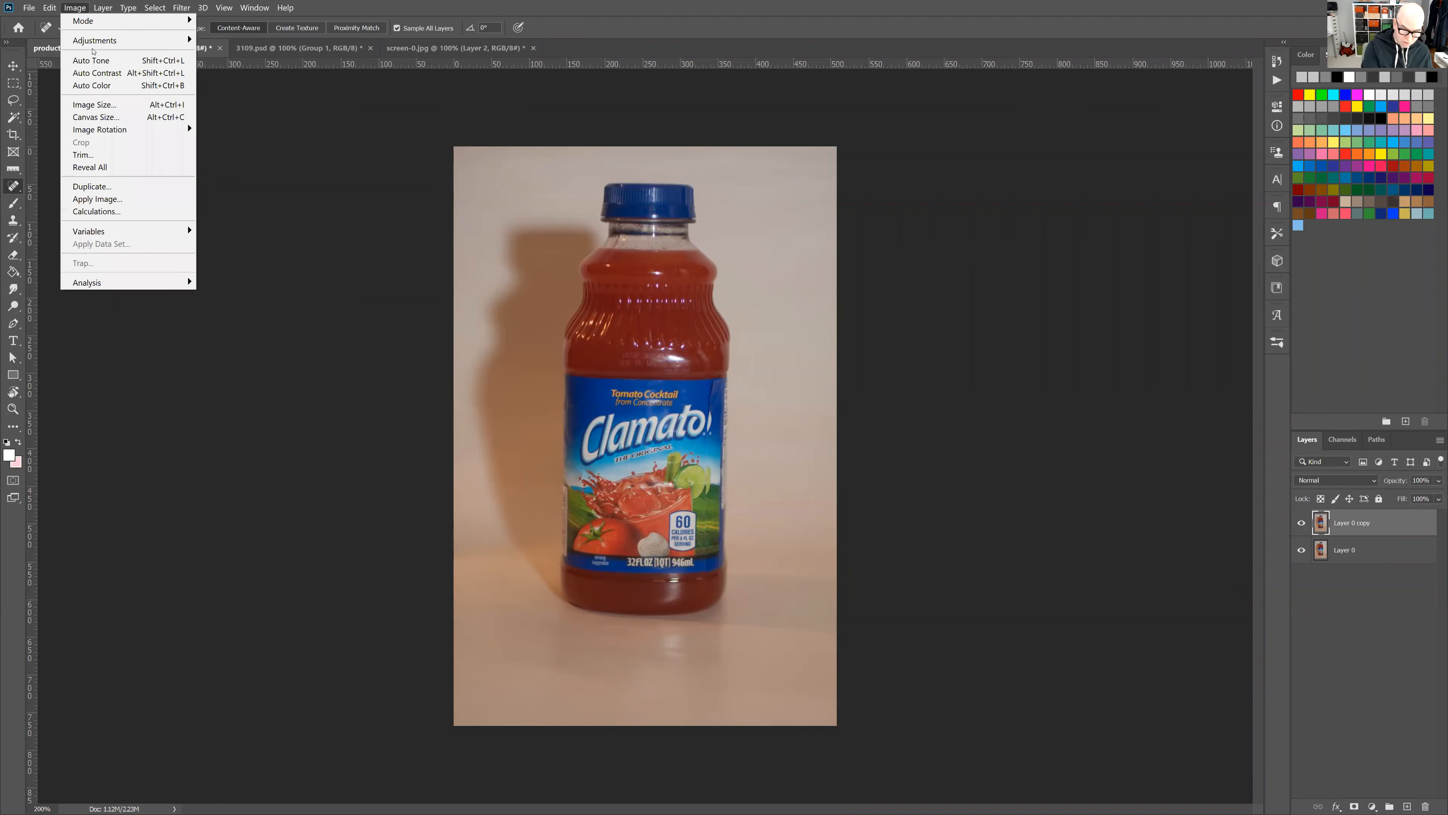
pyautogui.click(91, 60)
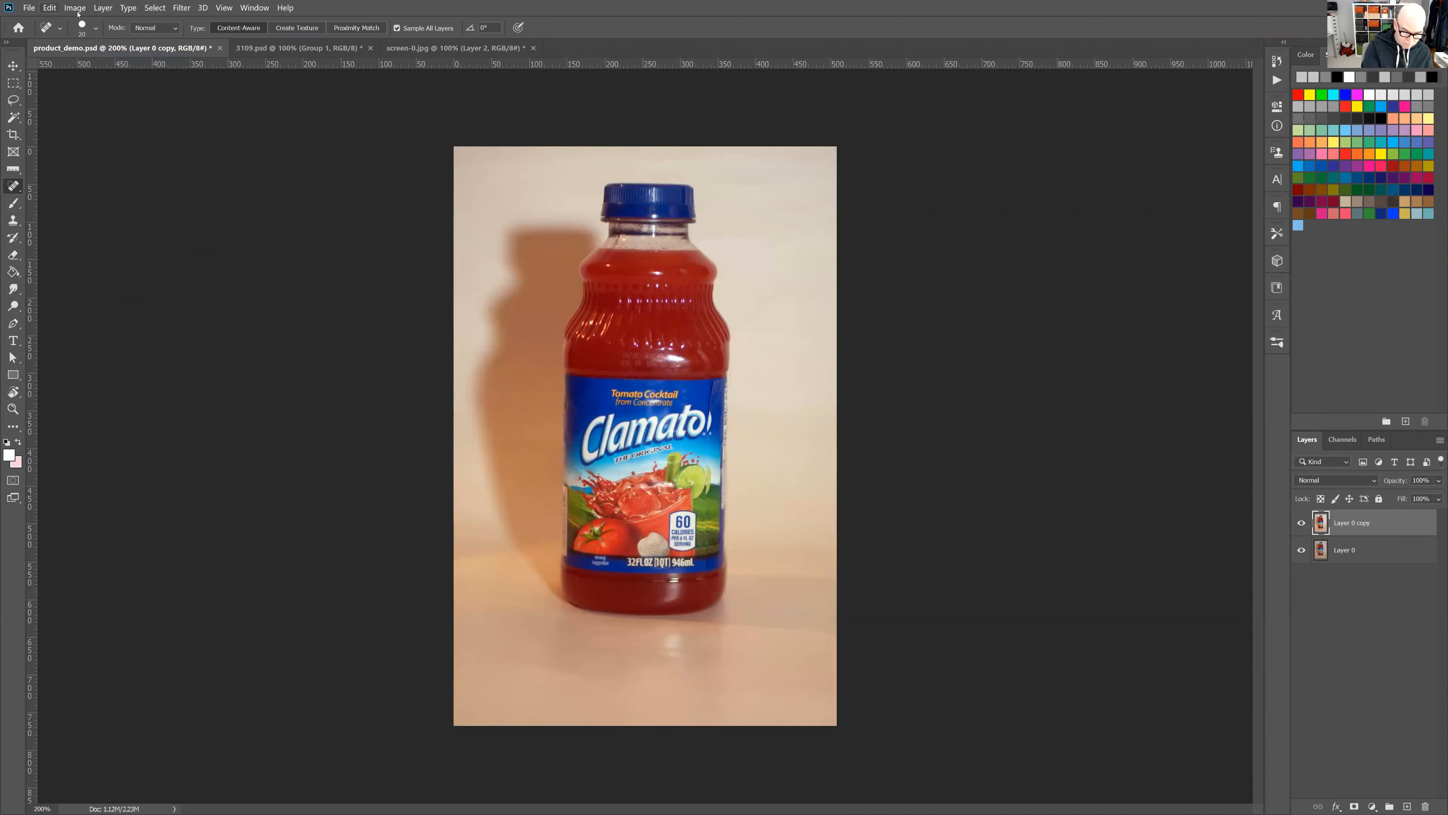
pyautogui.click(78, 10)
pyautogui.click(119, 73)
pyautogui.click(66, 10)
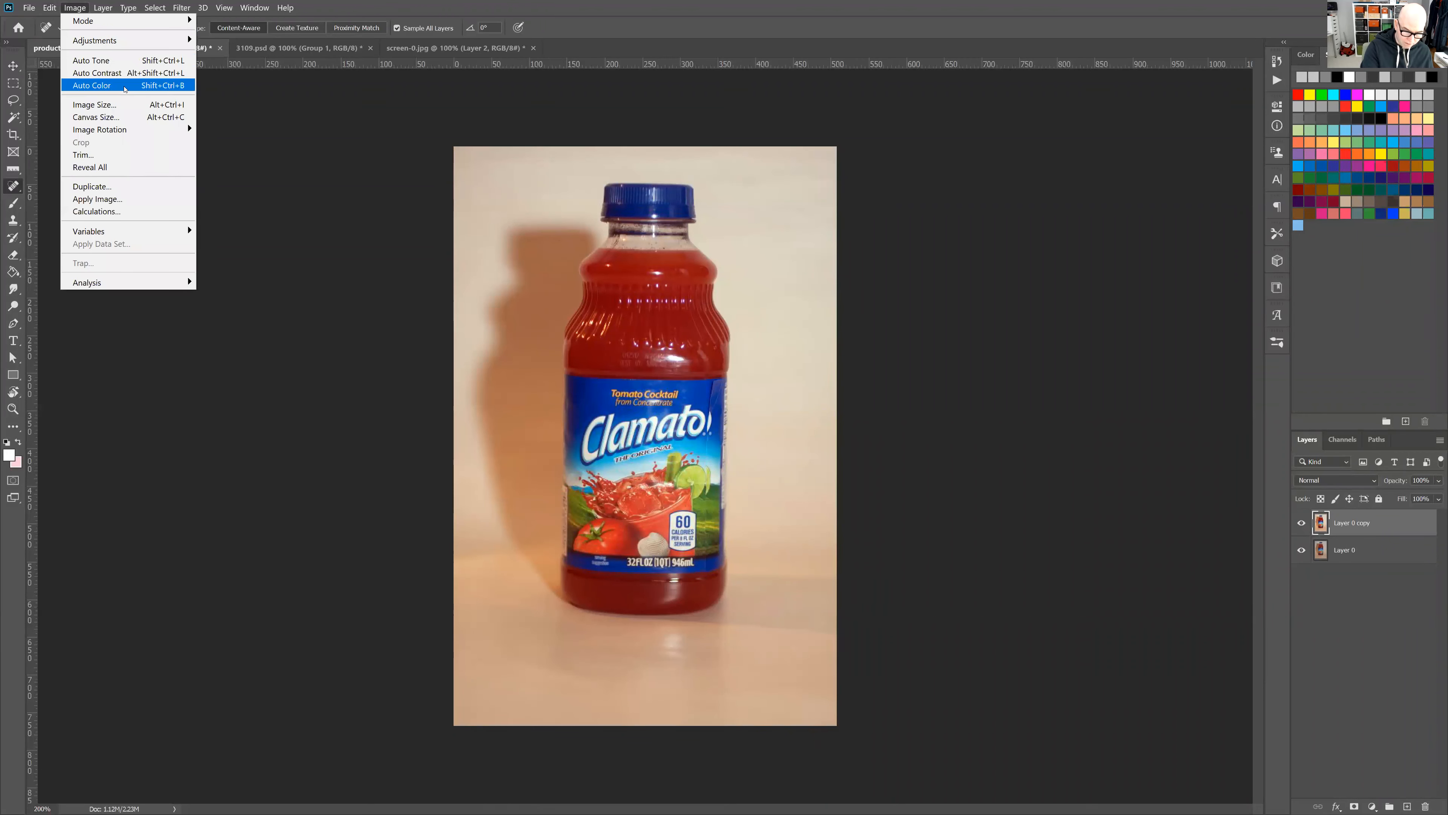
pyautogui.click(86, 86)
# - Compare the auto-corrected bottle copy with the original by hiding and showing the copy
pyautogui.click(1301, 524)
pyautogui.click(1301, 523)
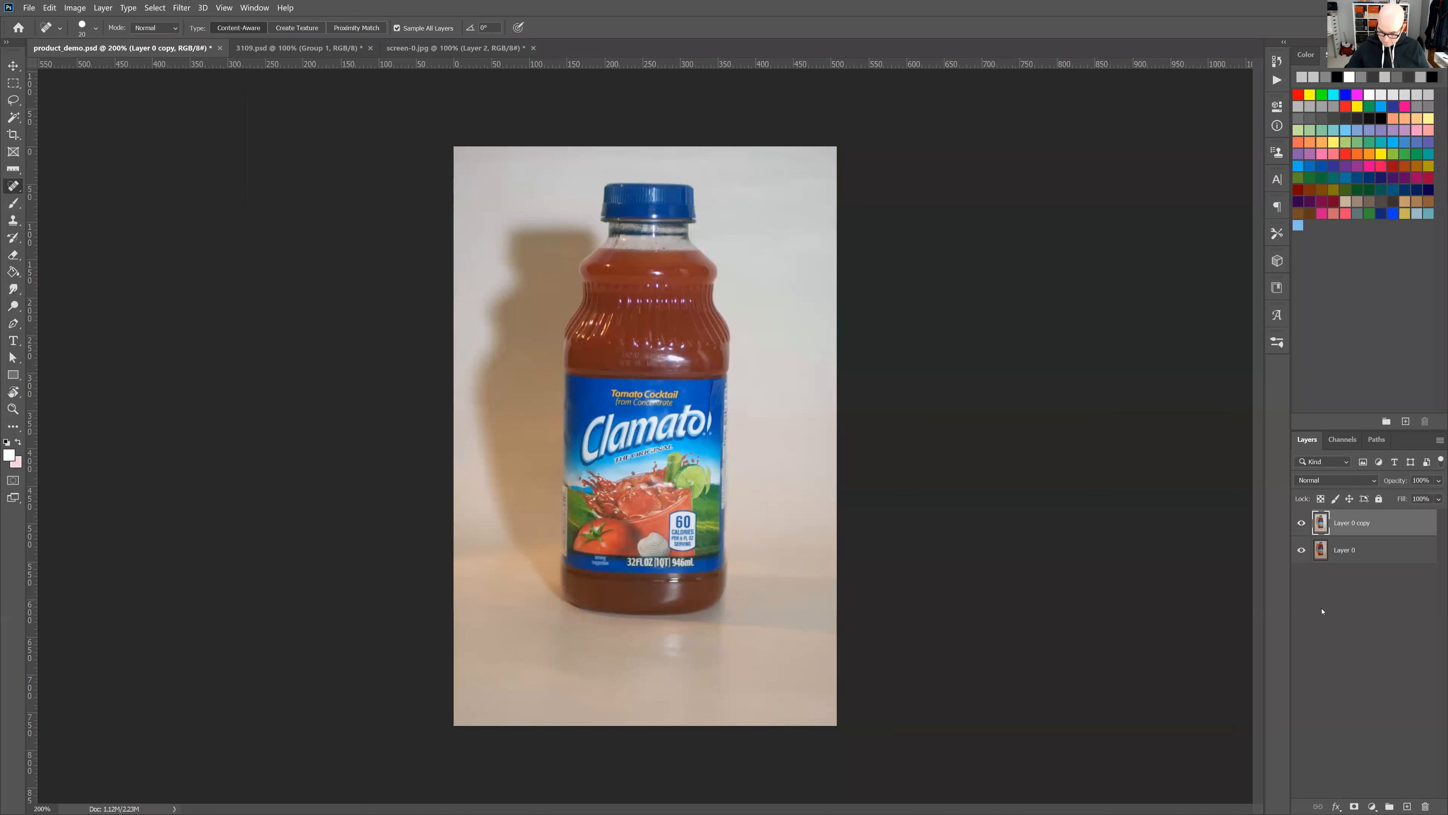
pyautogui.click(1301, 523)
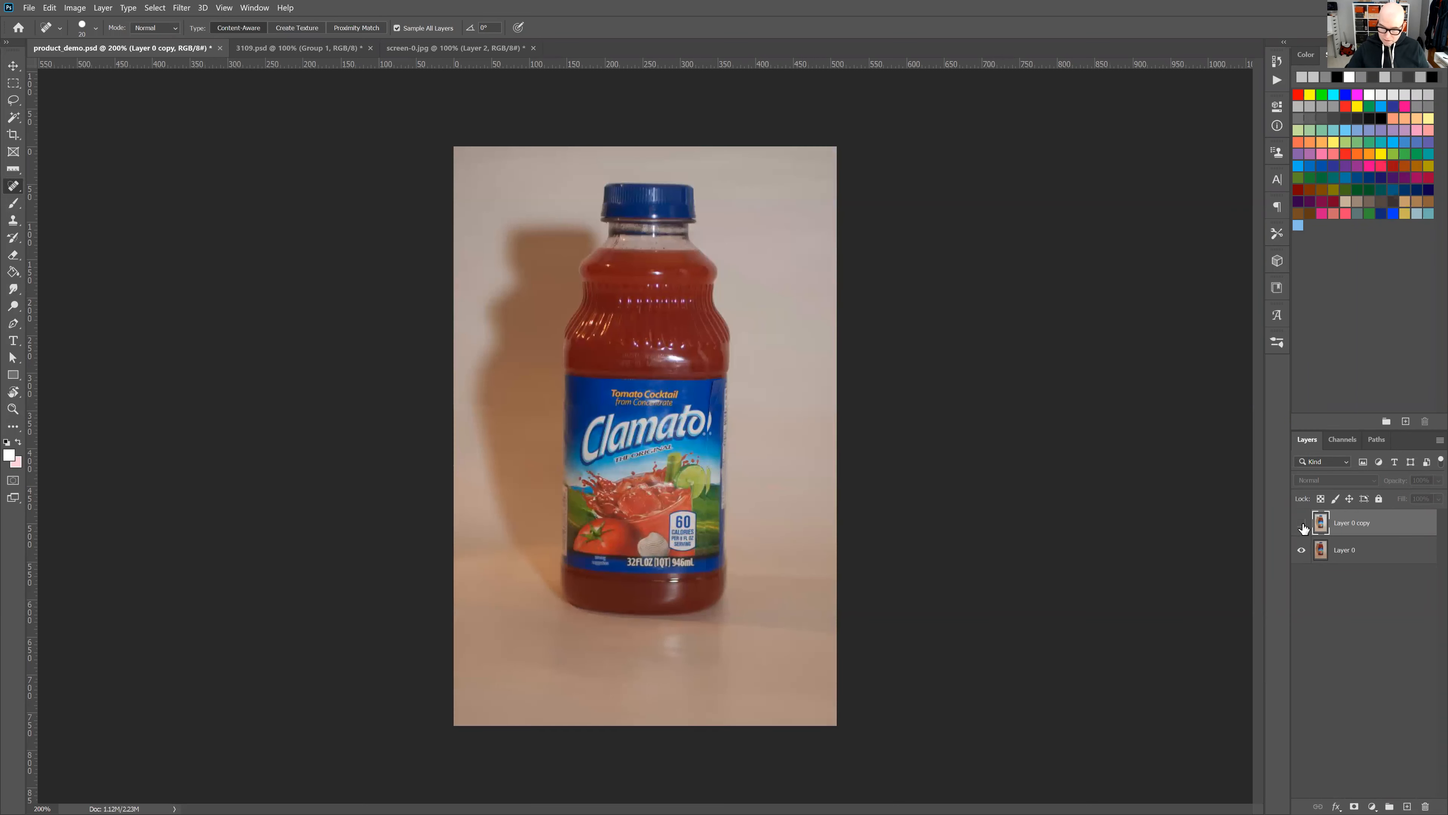
pyautogui.click(1303, 523)
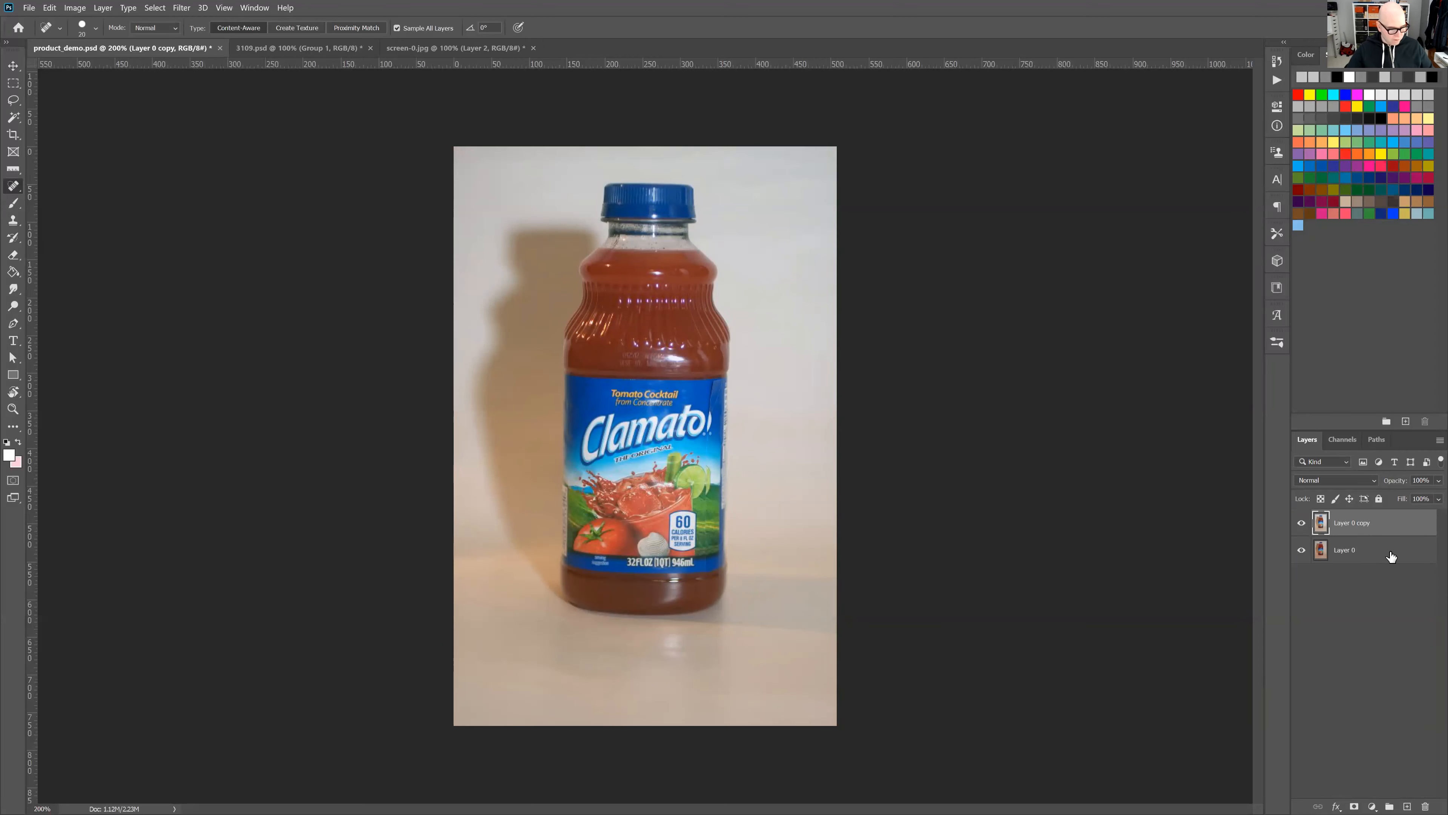
# - Delete the auto-corrected copy and make a fresh duplicate of Layer 0
pyautogui.press('Delete')
pyautogui.moveTo(1391, 524); pyautogui.dragTo(1406, 806)
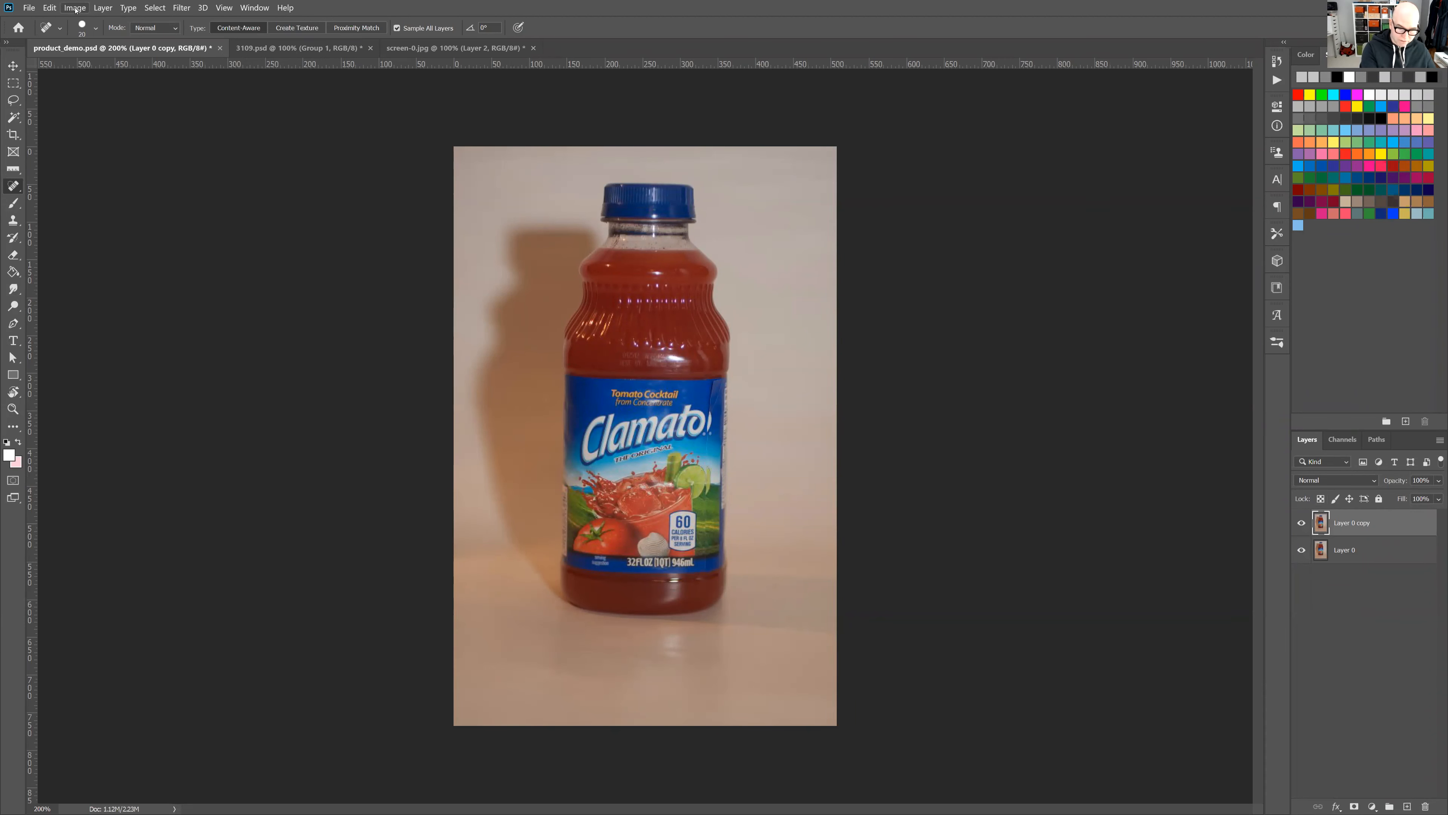
pyautogui.click(76, 8)
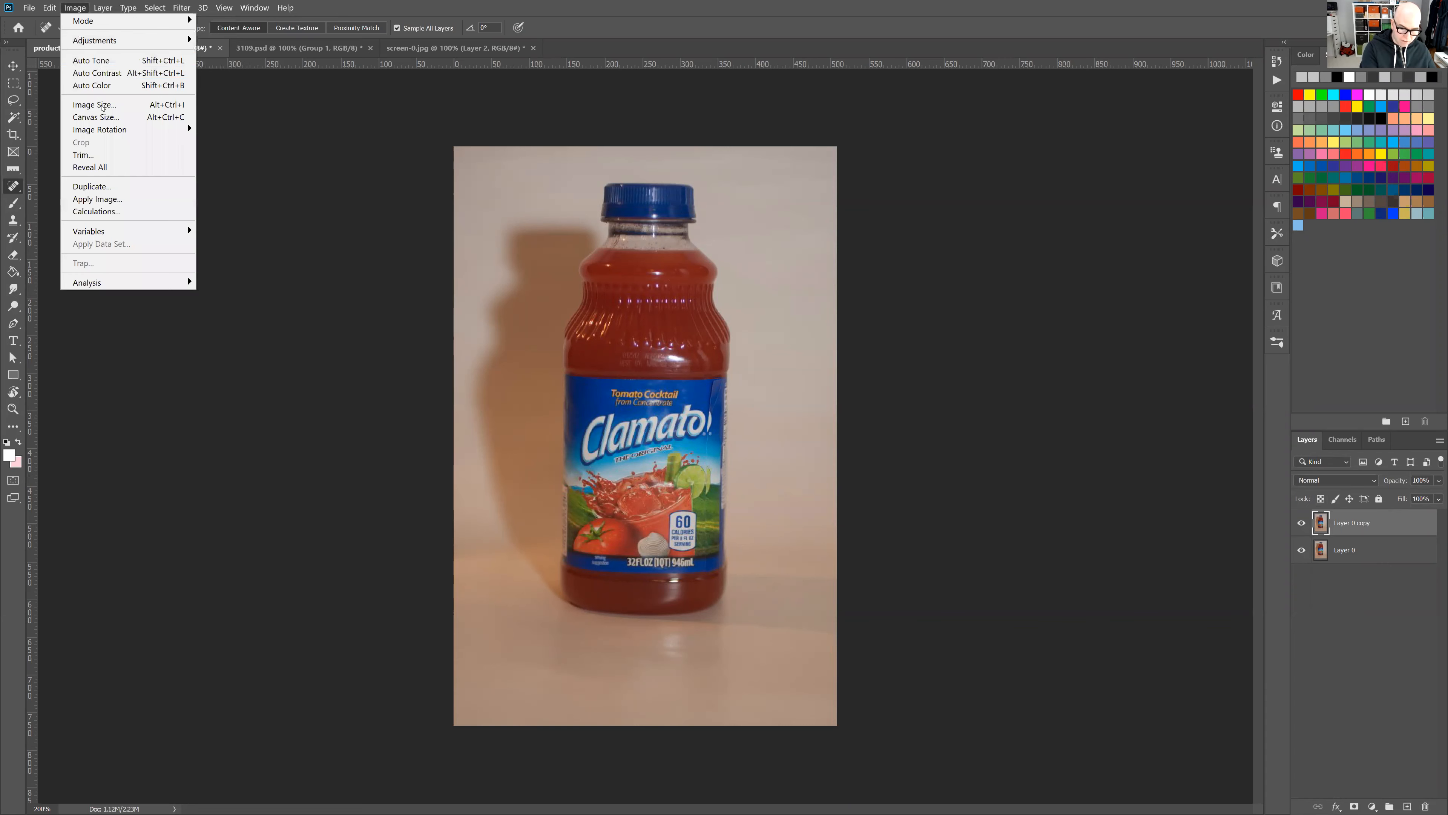
pyautogui.click(791, 4)
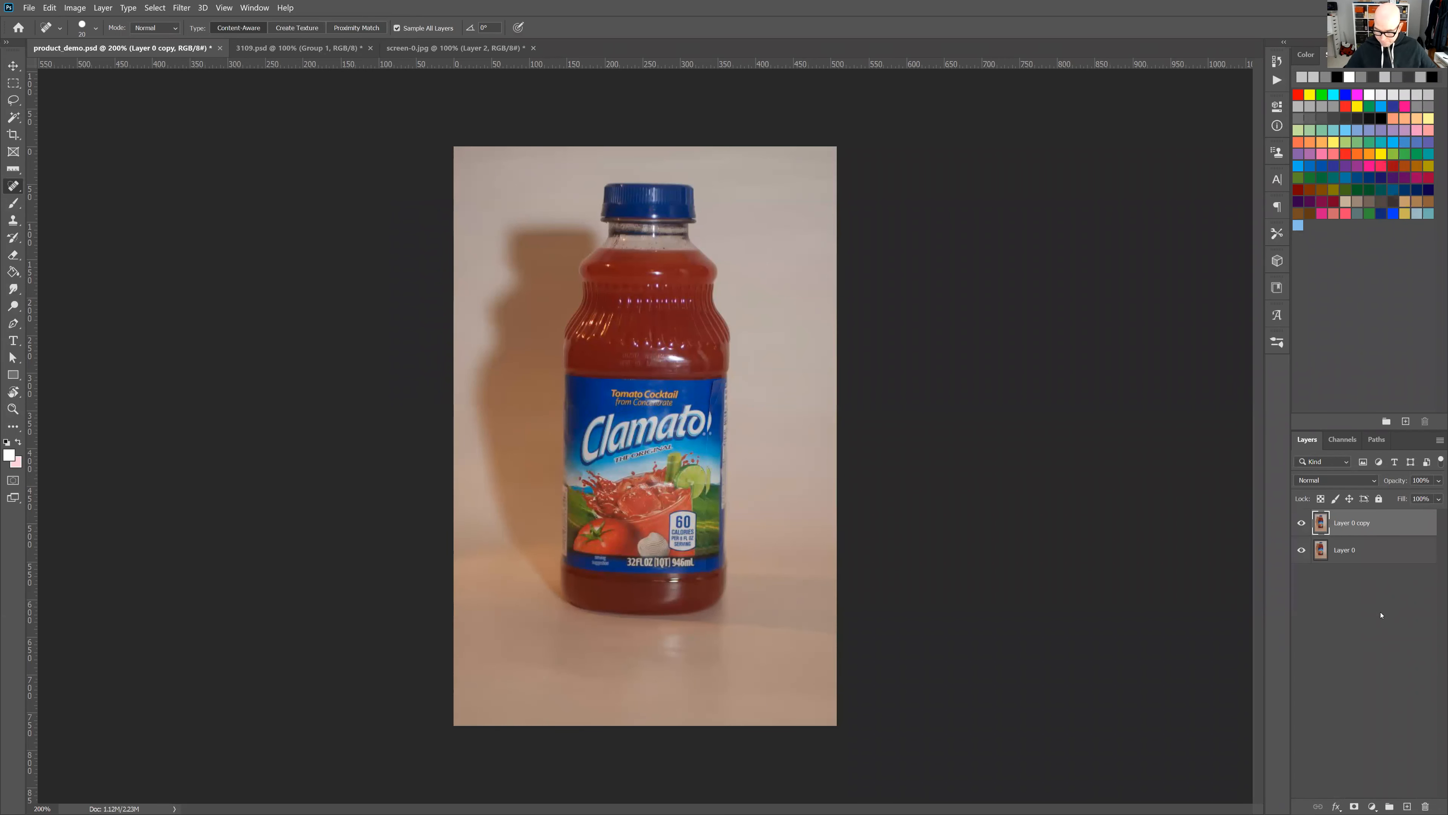
# - Add a Color Balance adjustment layer with midtones Cyan-Red -14, Magenta-Green +23 and Yellow-Blue +16, and hide it for comparison
pyautogui.click(1372, 804)
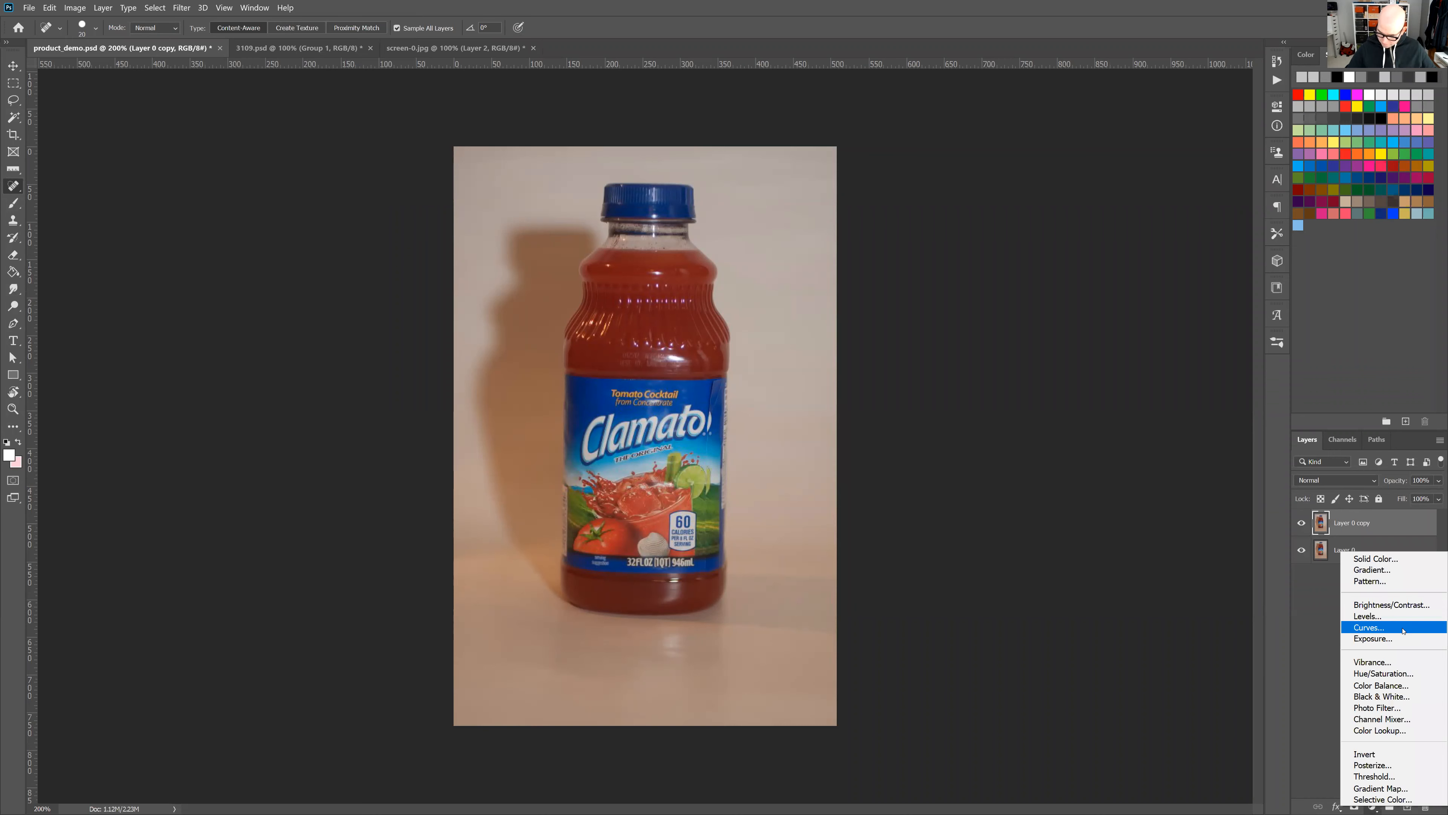
pyautogui.click(1392, 685)
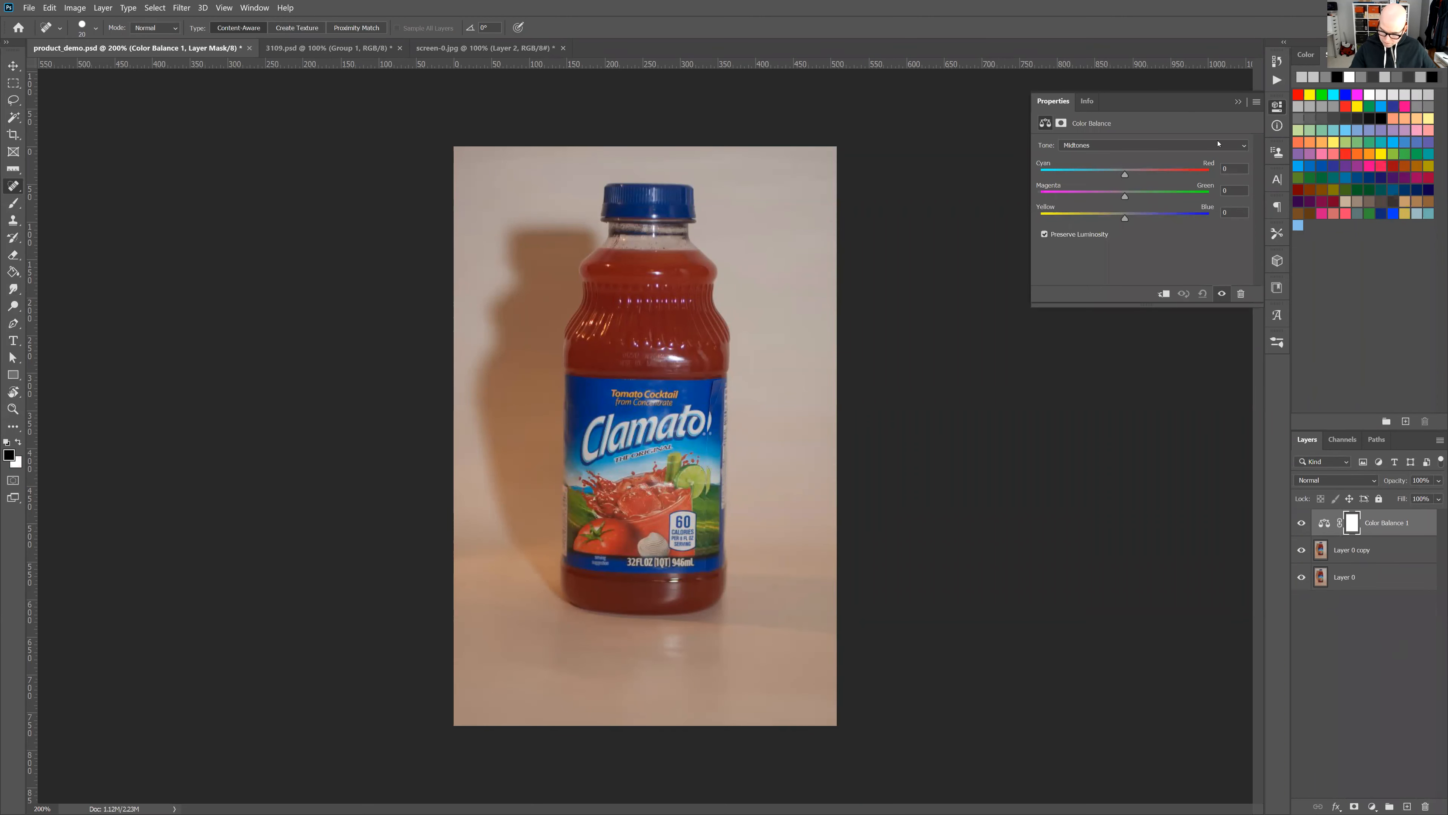
pyautogui.moveTo(1121, 175); pyautogui.dragTo(1138, 220)
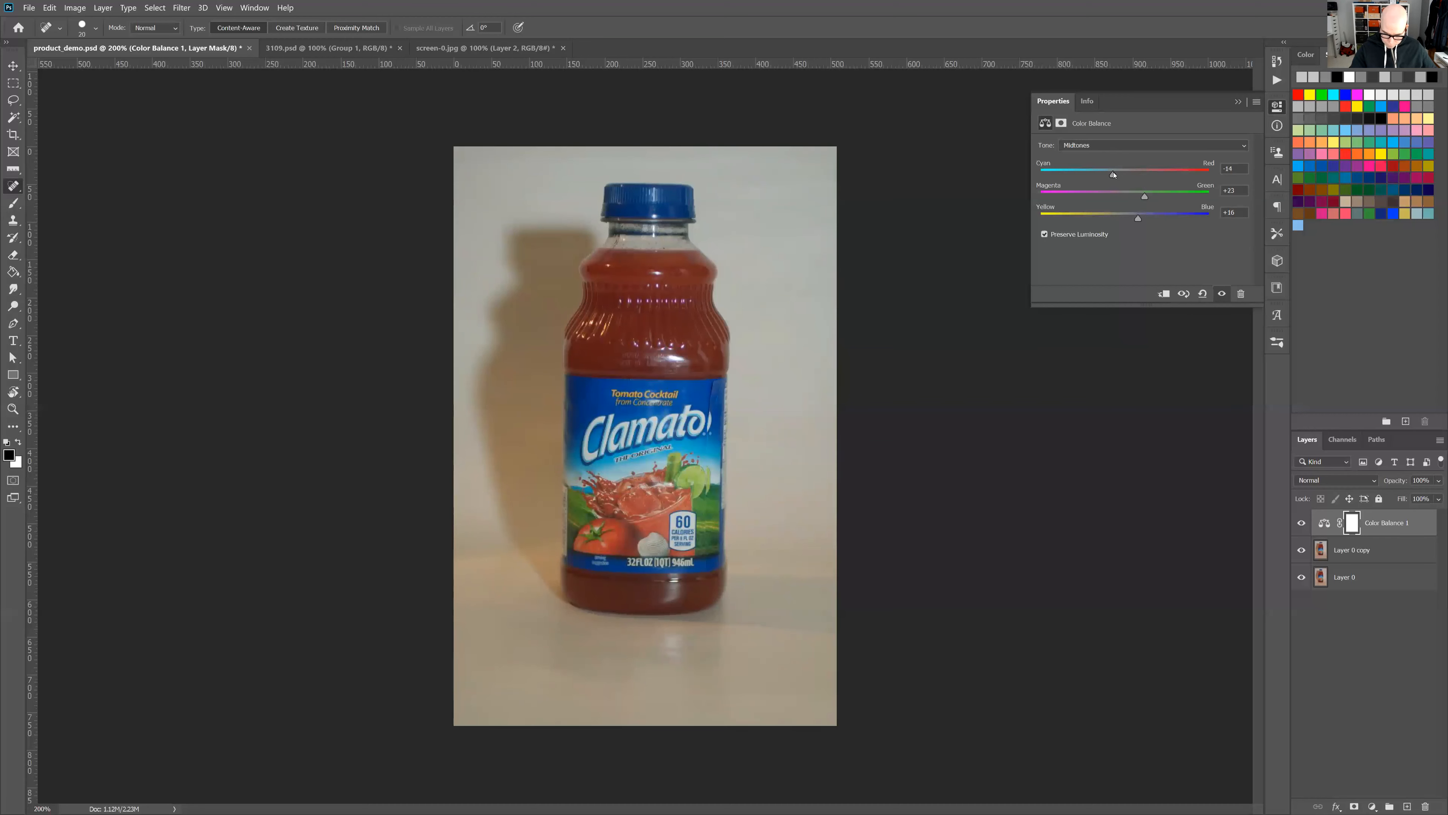
pyautogui.click(1302, 525)
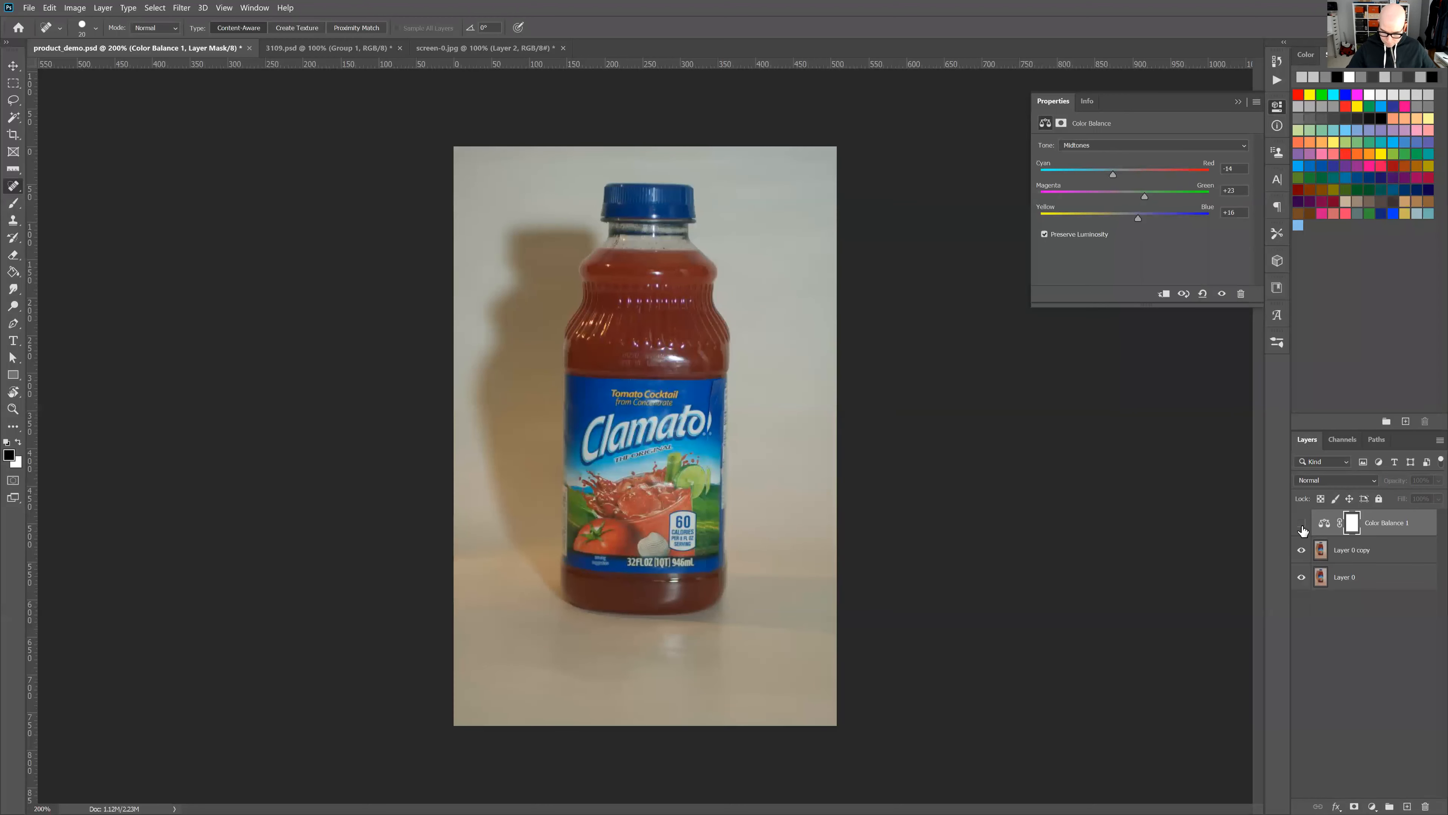
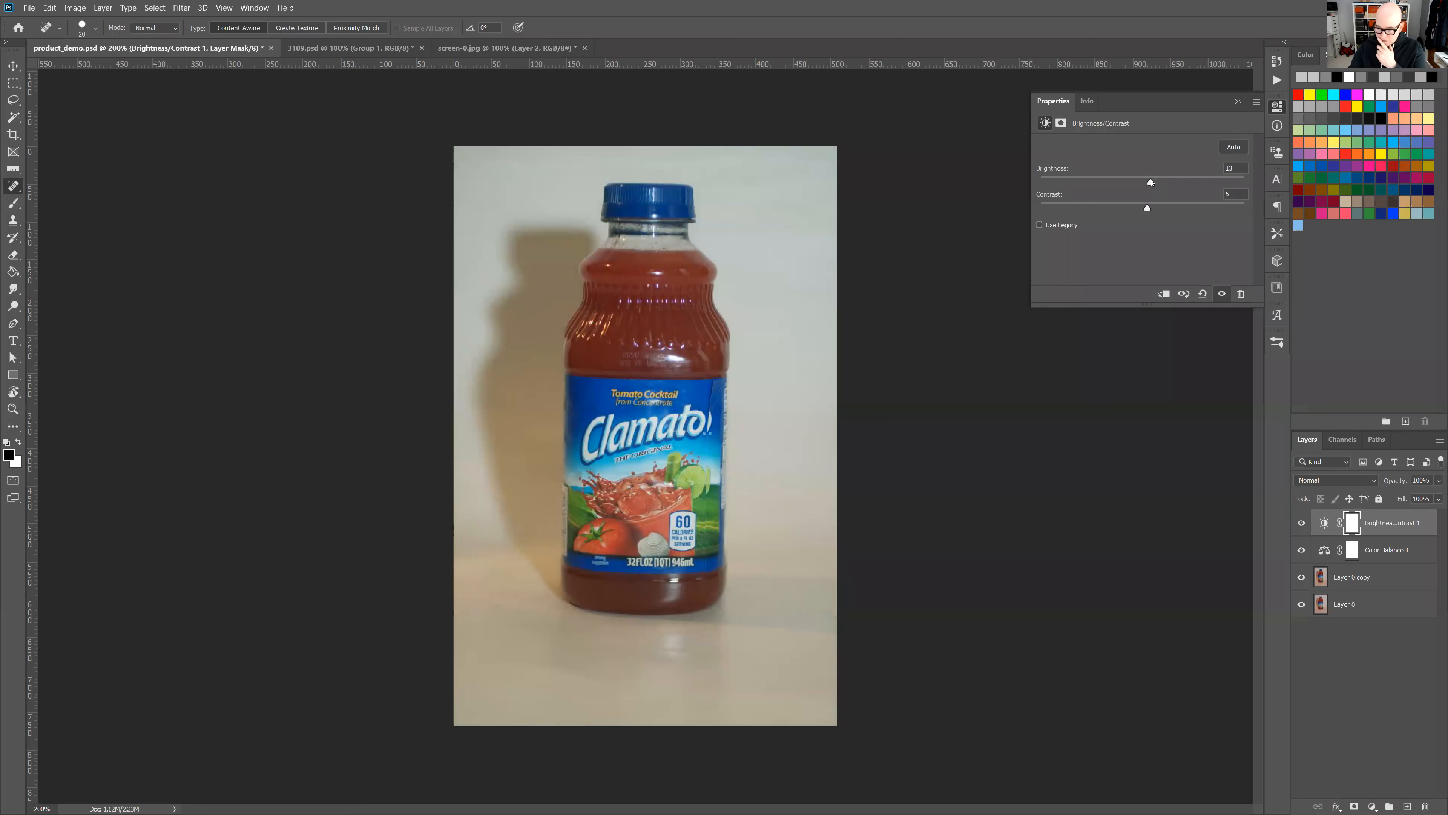
# - Delete the Brightness/Contrast adjustment layer and add a Levels adjustment layer above Color Balance 1
pyautogui.click(1404, 525)
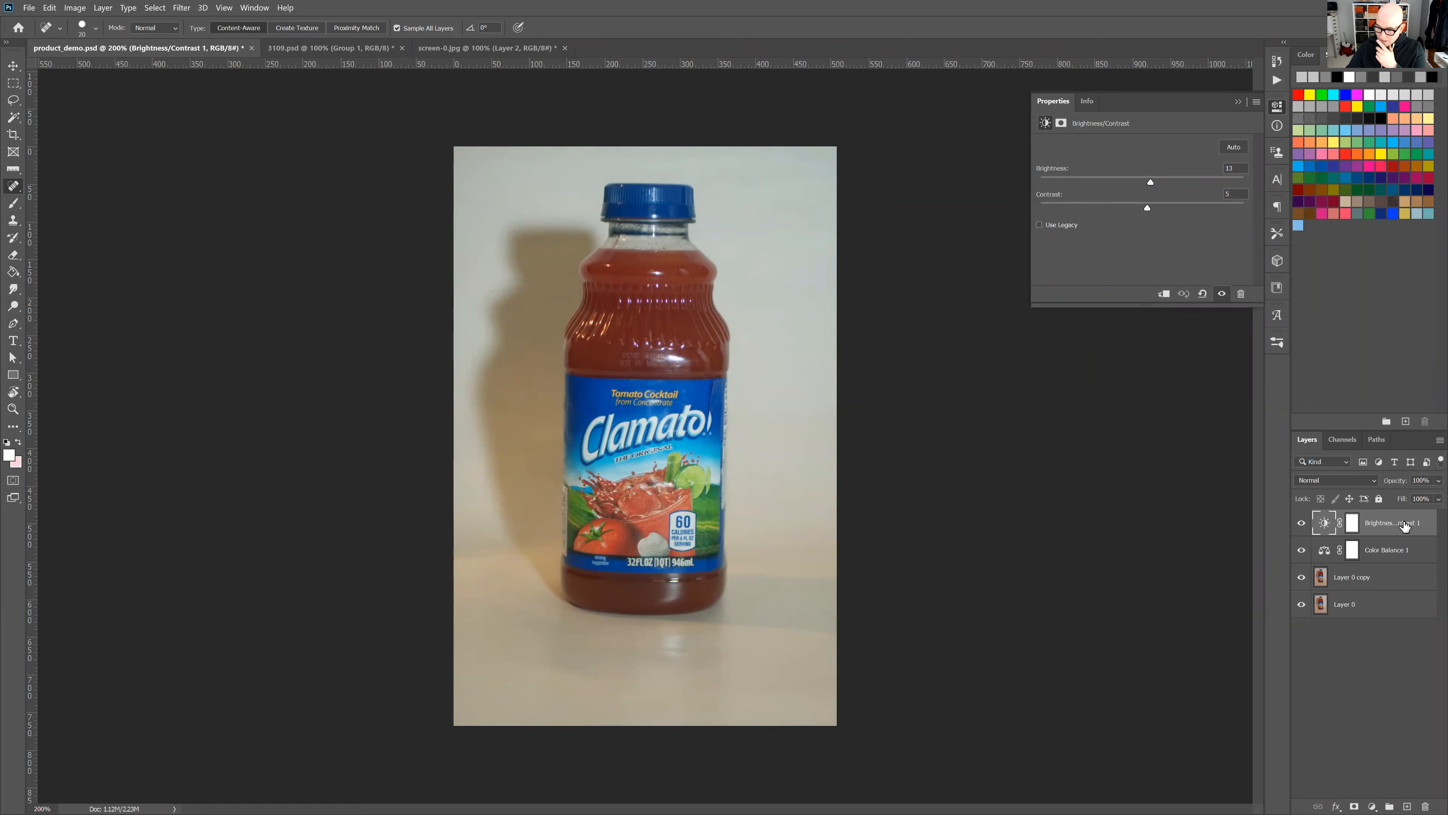
pyautogui.press('Delete')
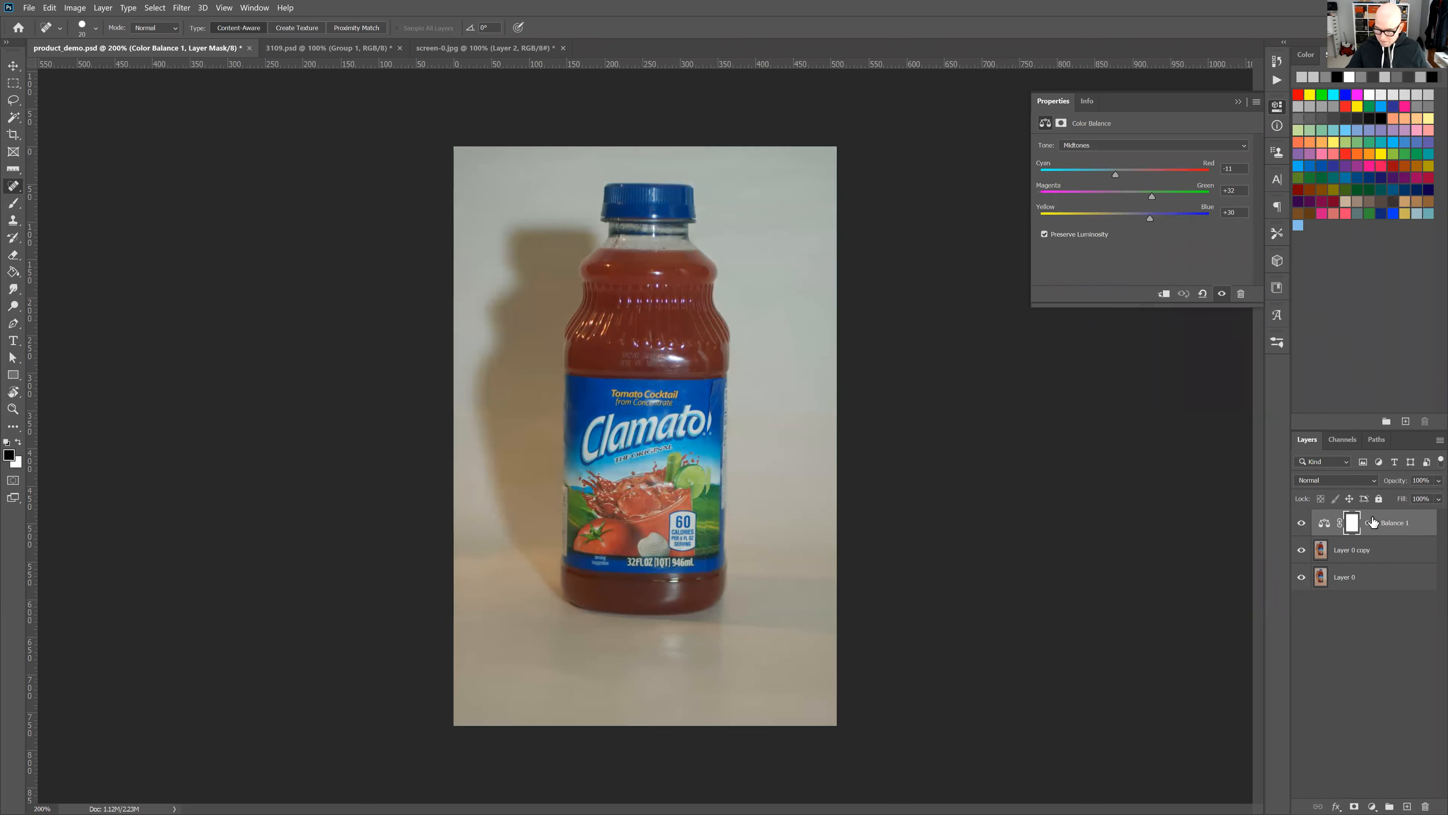
pyautogui.click(1372, 806)
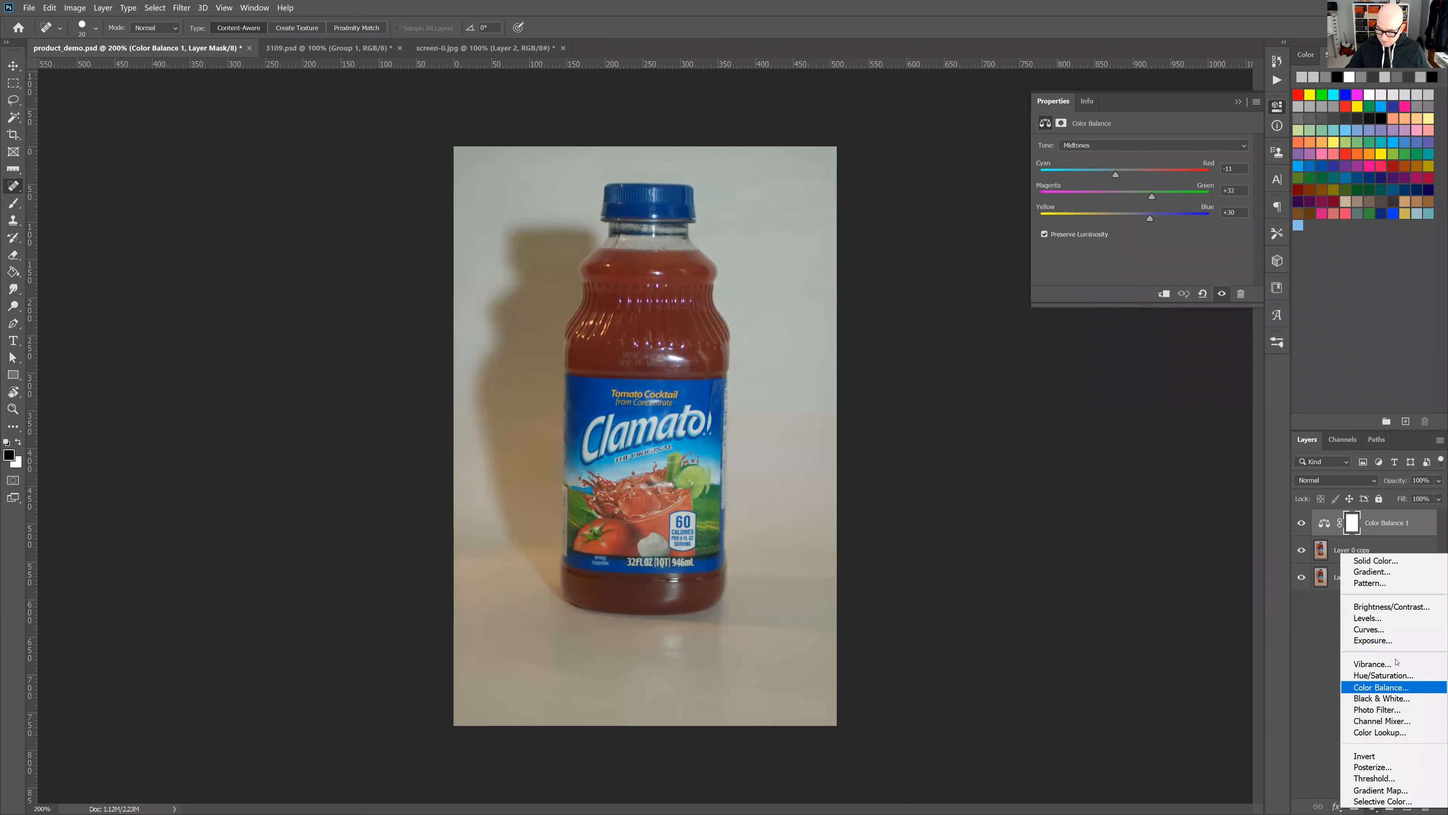
pyautogui.click(1395, 618)
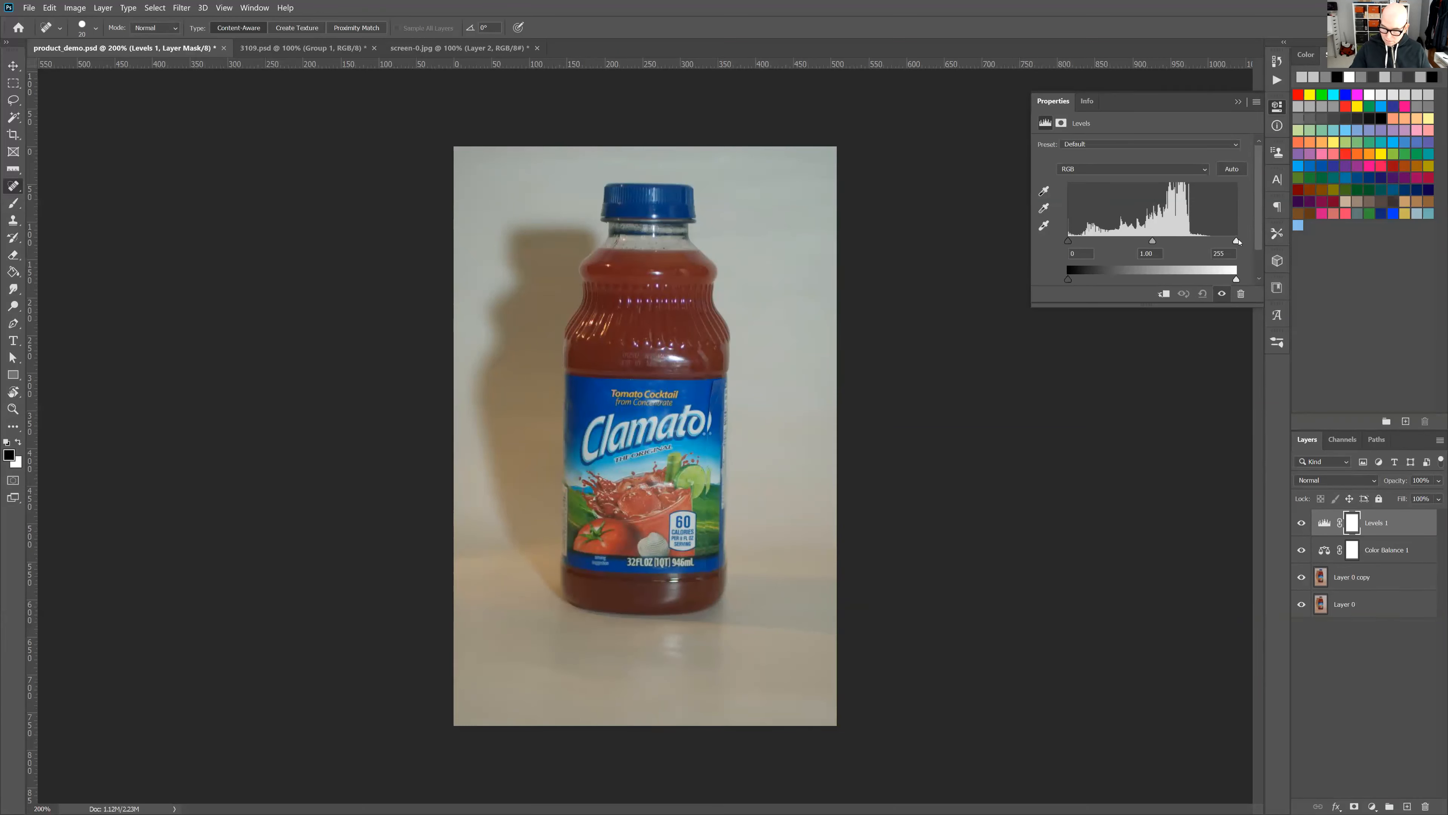
# - Try a Levels white input of 184 to brighten the photo and undo it
pyautogui.moveTo(1237, 241); pyautogui.dragTo(1190, 243)
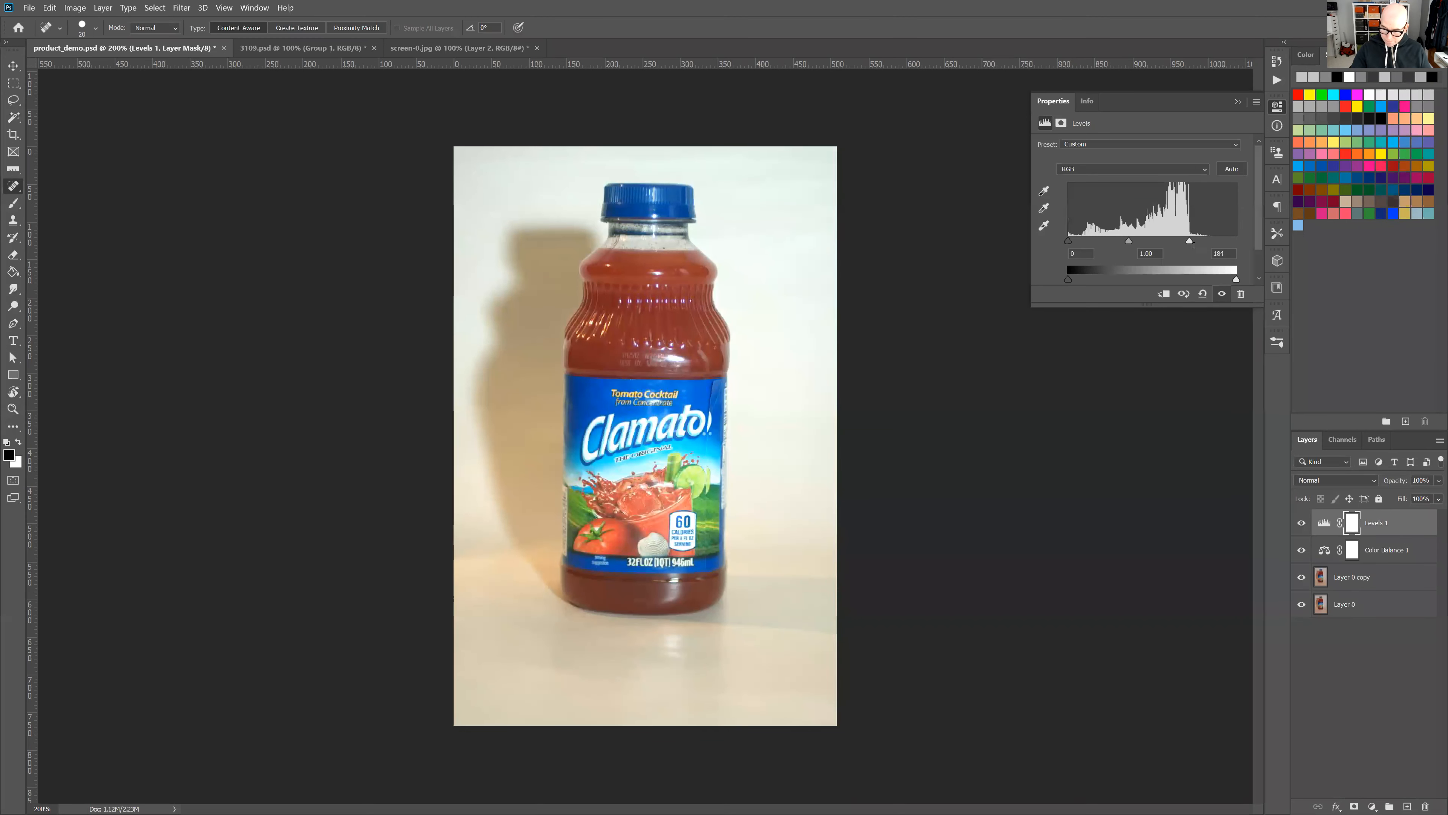
pyautogui.hotkey('ctrl', 'z')
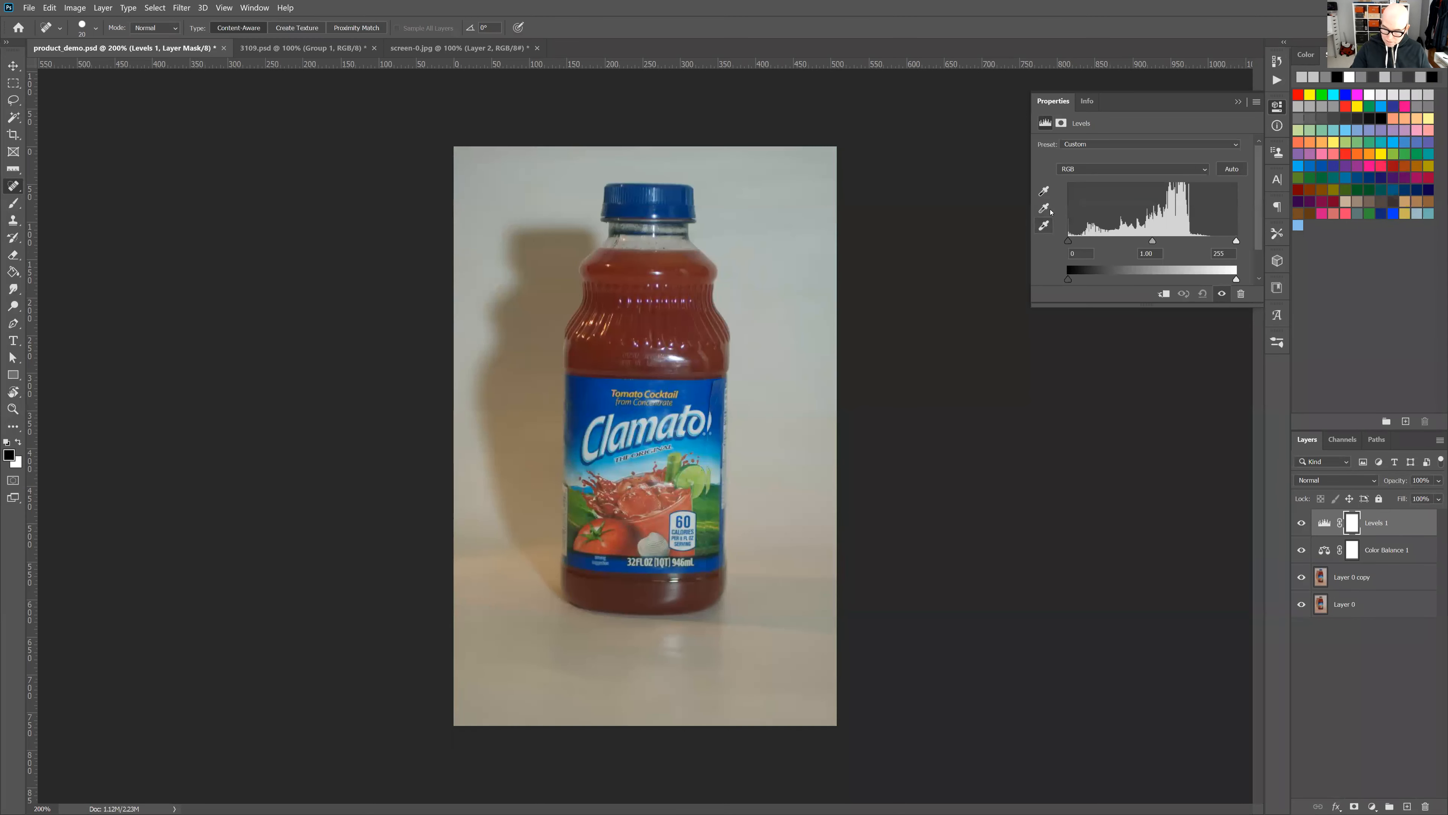
# - Set the Levels white point by sampling the white Clamato lettering on the bottle's label
pyautogui.click(1045, 207)
pyautogui.click(1047, 192)
pyautogui.click(1046, 209)
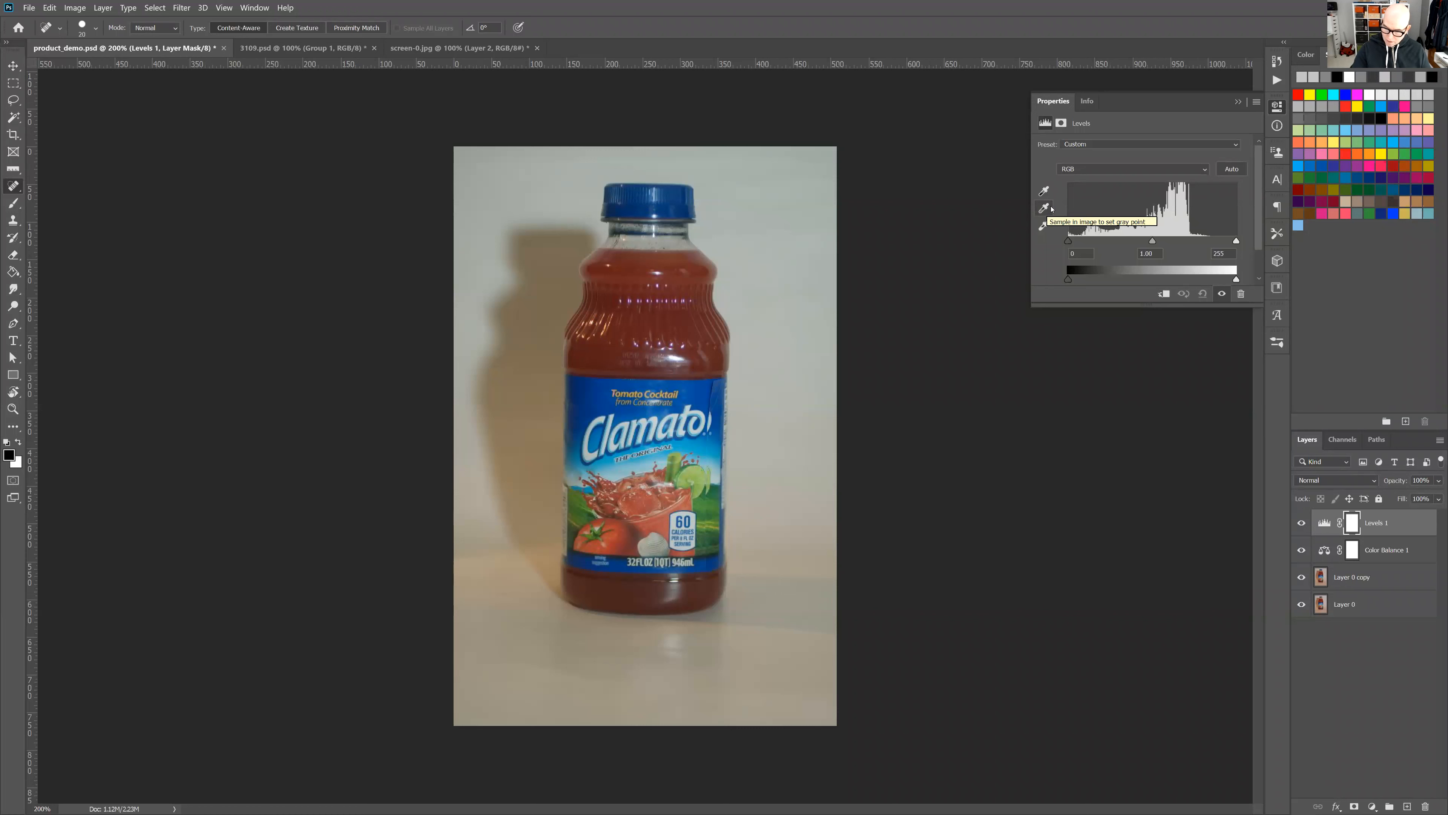
pyautogui.click(1044, 226)
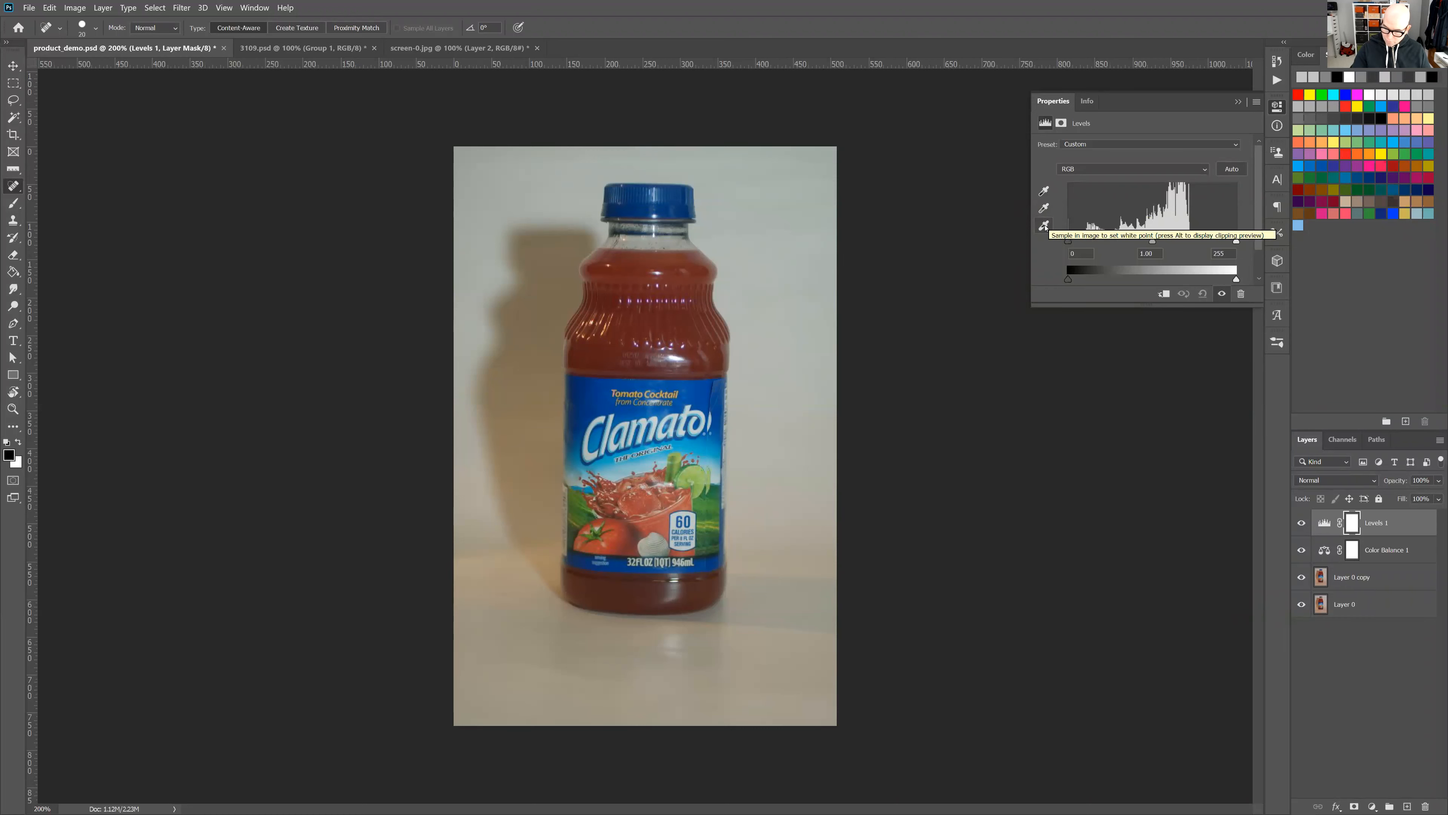
pyautogui.click(1045, 226)
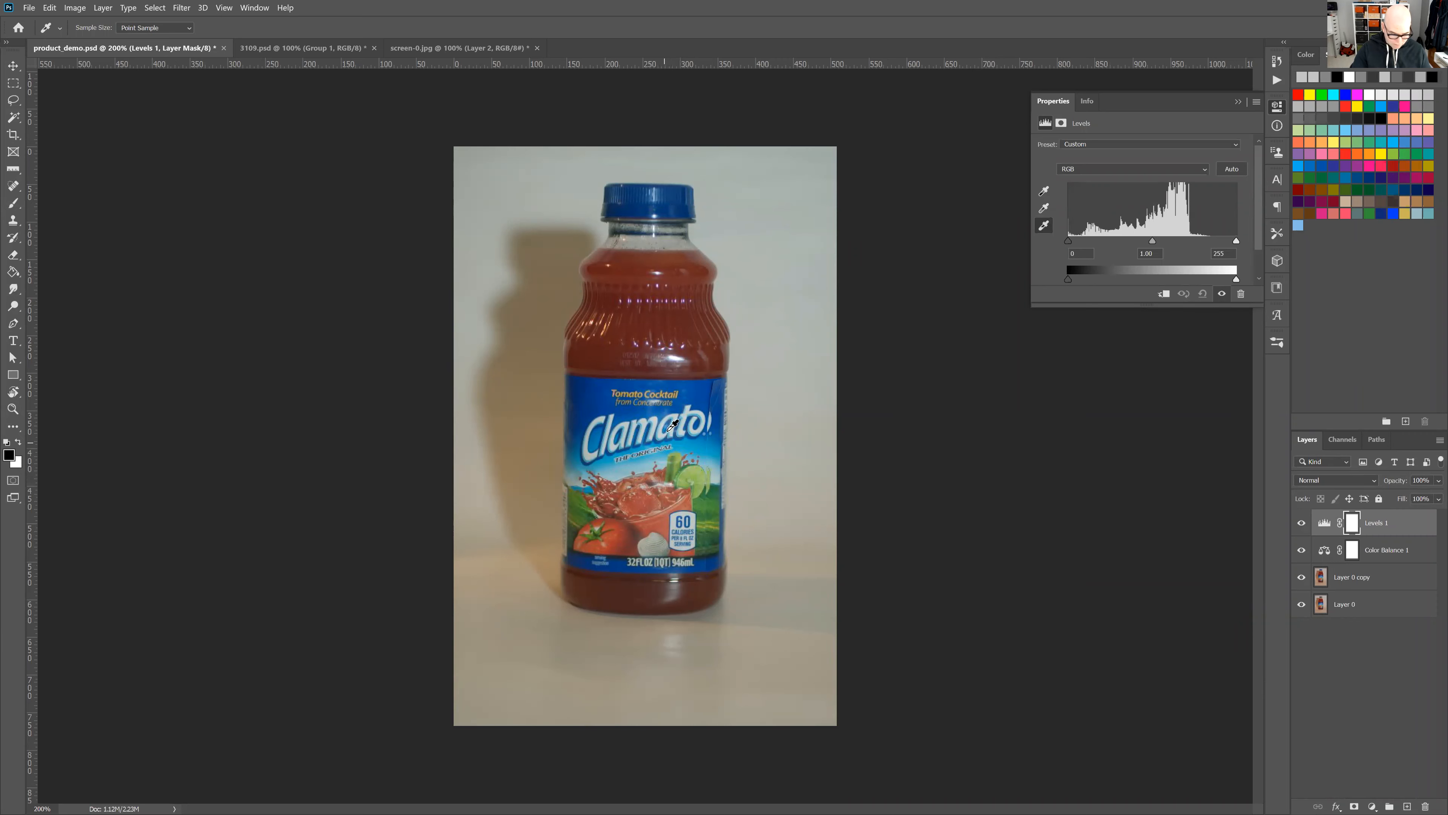
pyautogui.hotkey('ctrl', '+')
pyautogui.hotkey('ctrl', '+')
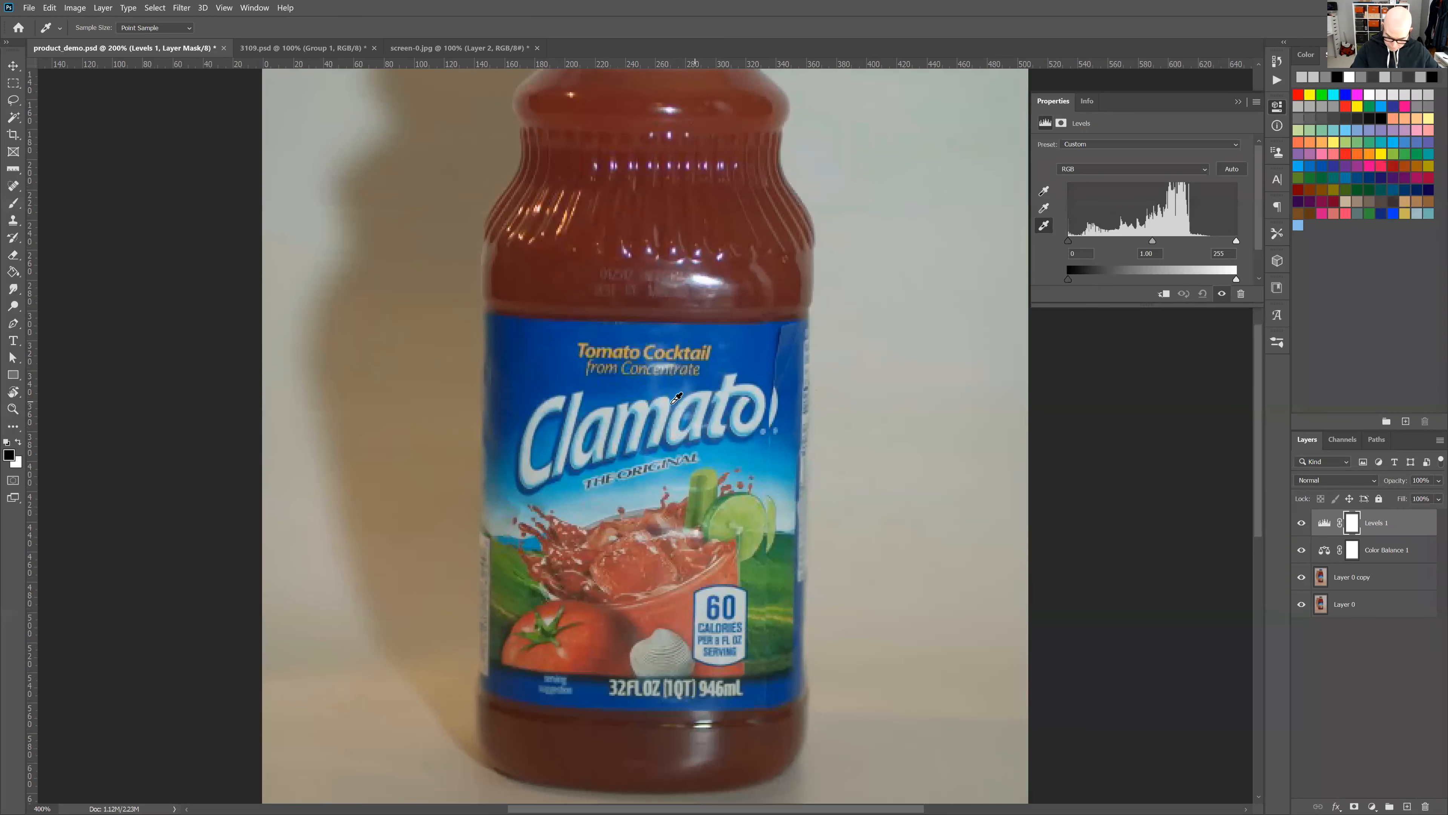
pyautogui.click(669, 395)
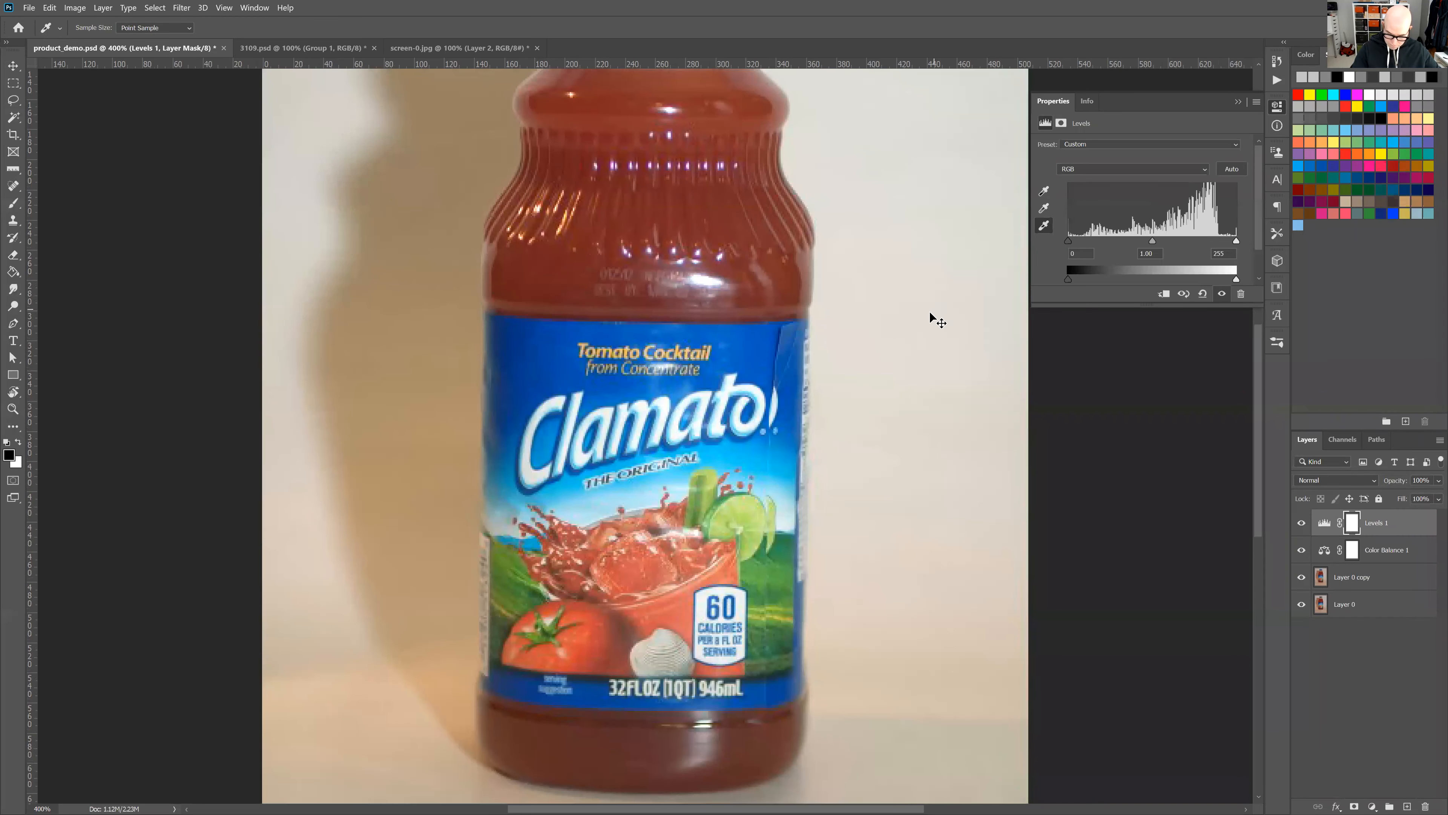
# - Examine the Levels correction on the whole bottle and compare it with the Levels layer hidden and shown
pyautogui.hotkey('ctrl', '-')
pyautogui.hotkey('ctrl', '-')
pyautogui.hotkey('ctrl', '+')
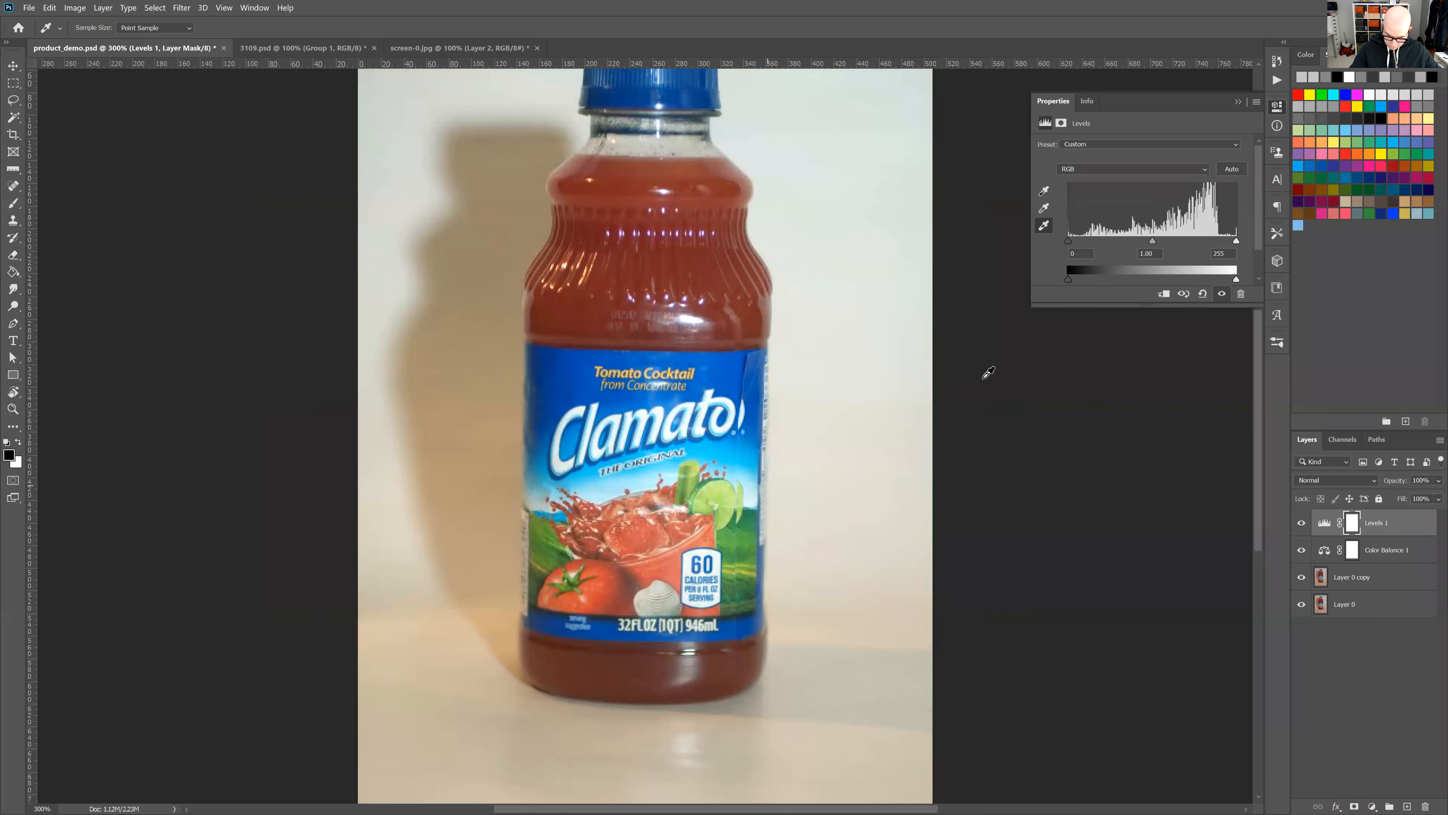
pyautogui.hotkey('ctrl', '-')
pyautogui.hotkey('ctrl', '-')
pyautogui.hotkey('ctrl', '-')
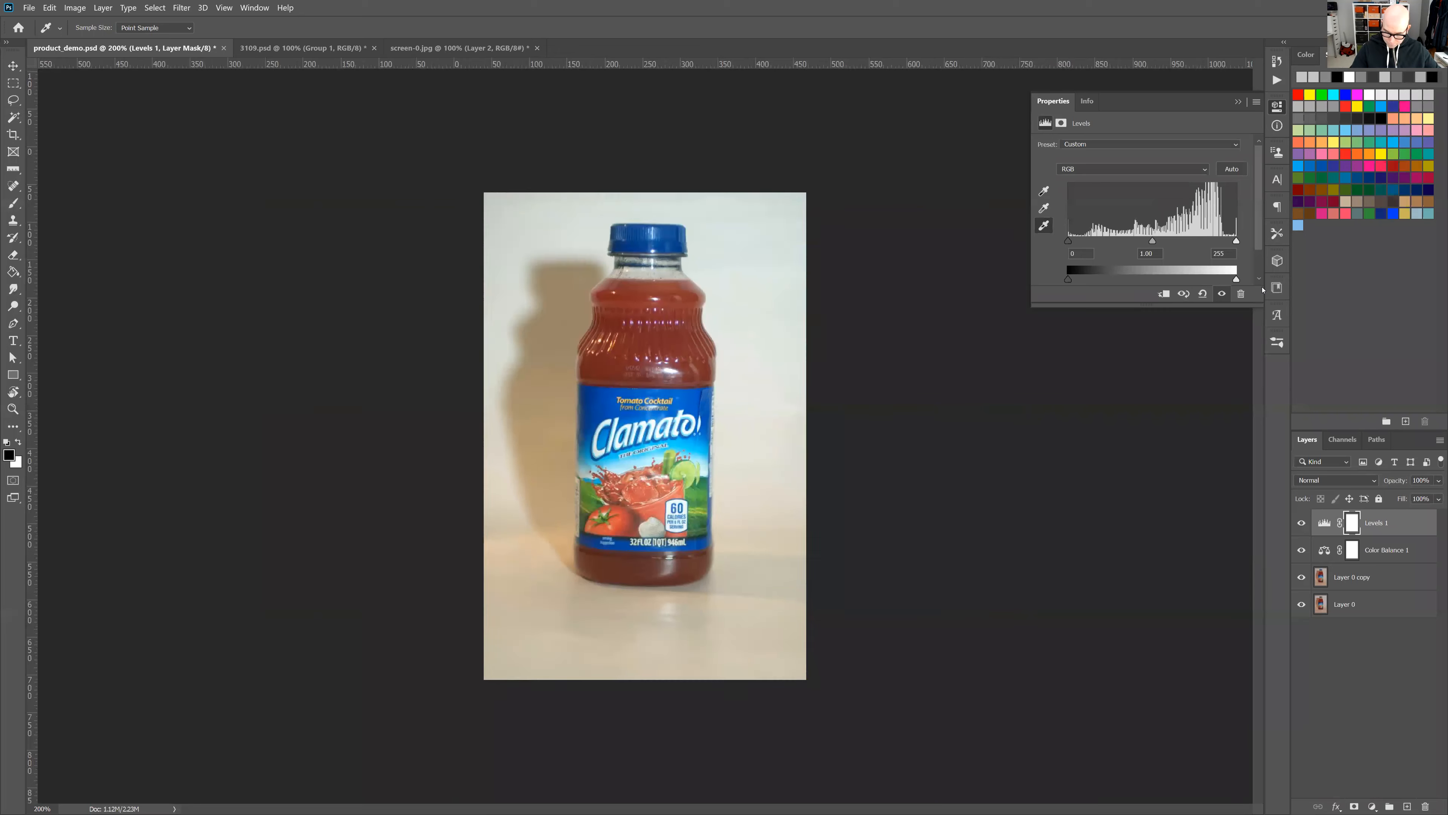
pyautogui.hotkey('ctrl', '+')
pyautogui.hotkey('ctrl', '+')
pyautogui.hotkey('ctrl', '-')
pyautogui.hotkey('ctrl', '-')
pyautogui.hotkey('ctrl', '+')
pyautogui.hotkey('ctrl', '-')
pyautogui.hotkey('ctrl', '+')
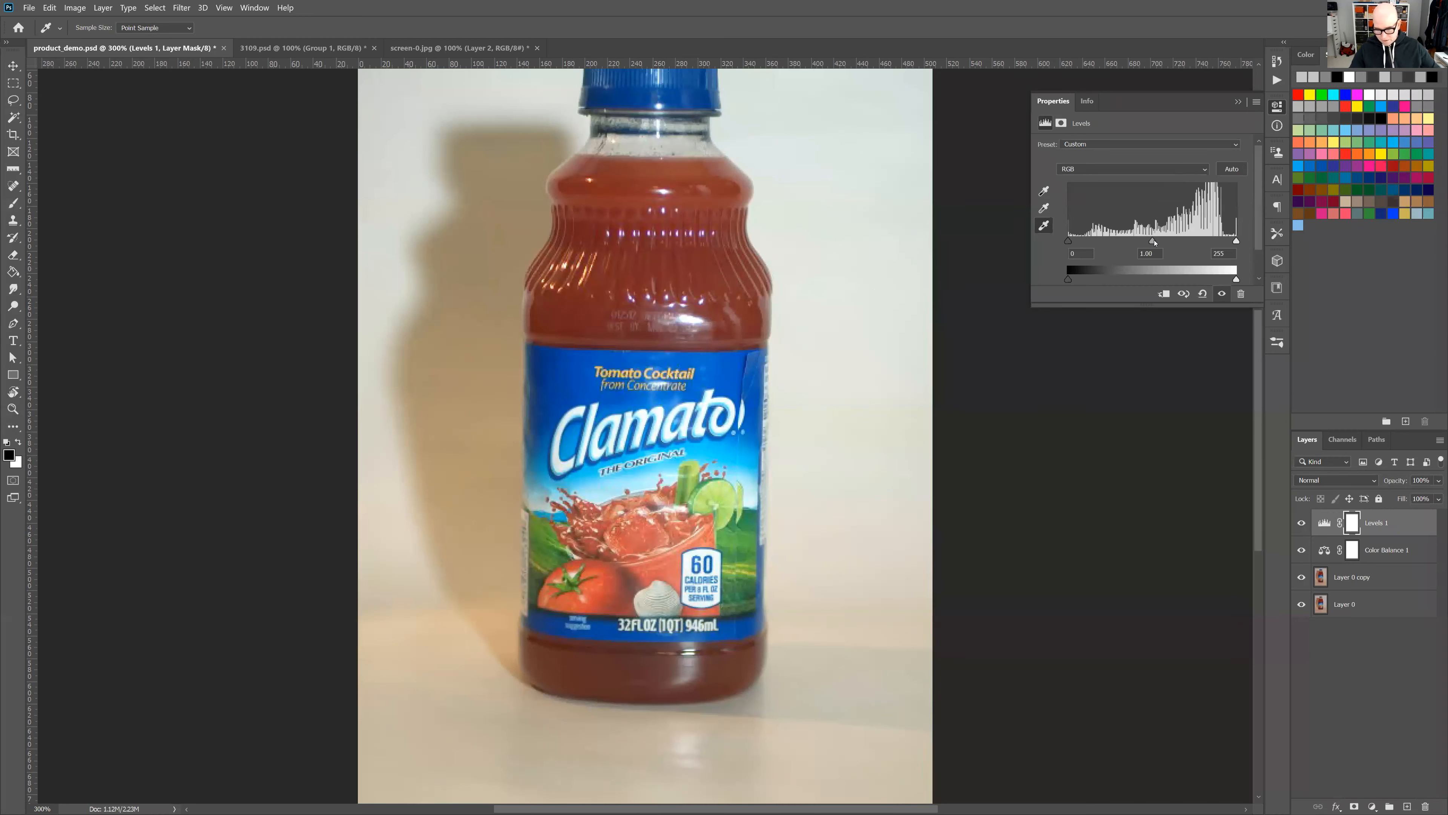
pyautogui.click(1302, 523)
pyautogui.click(1302, 525)
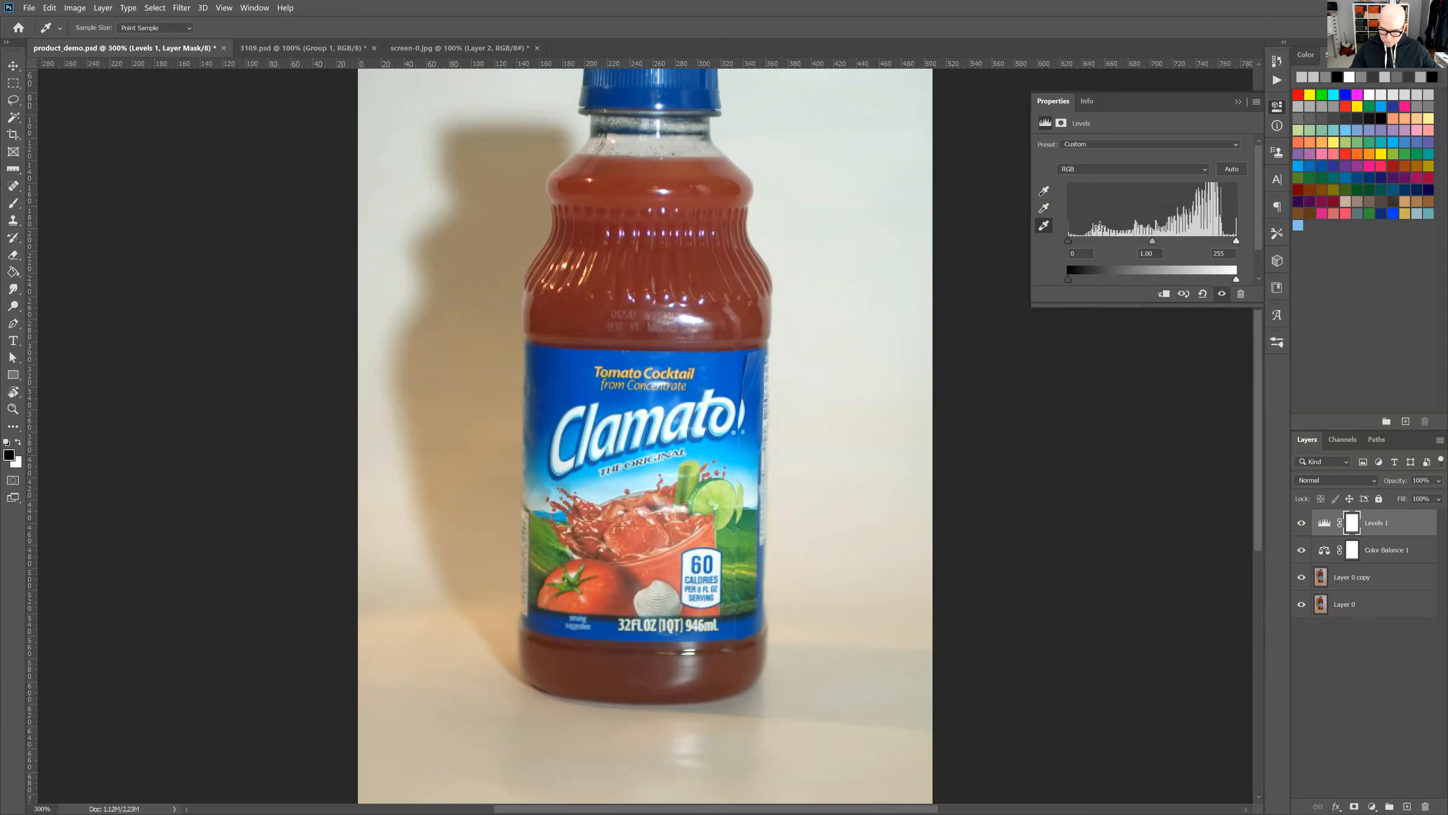
# - Darken the Levels midtones to 0.76 and set the white input to 249
pyautogui.press('j')
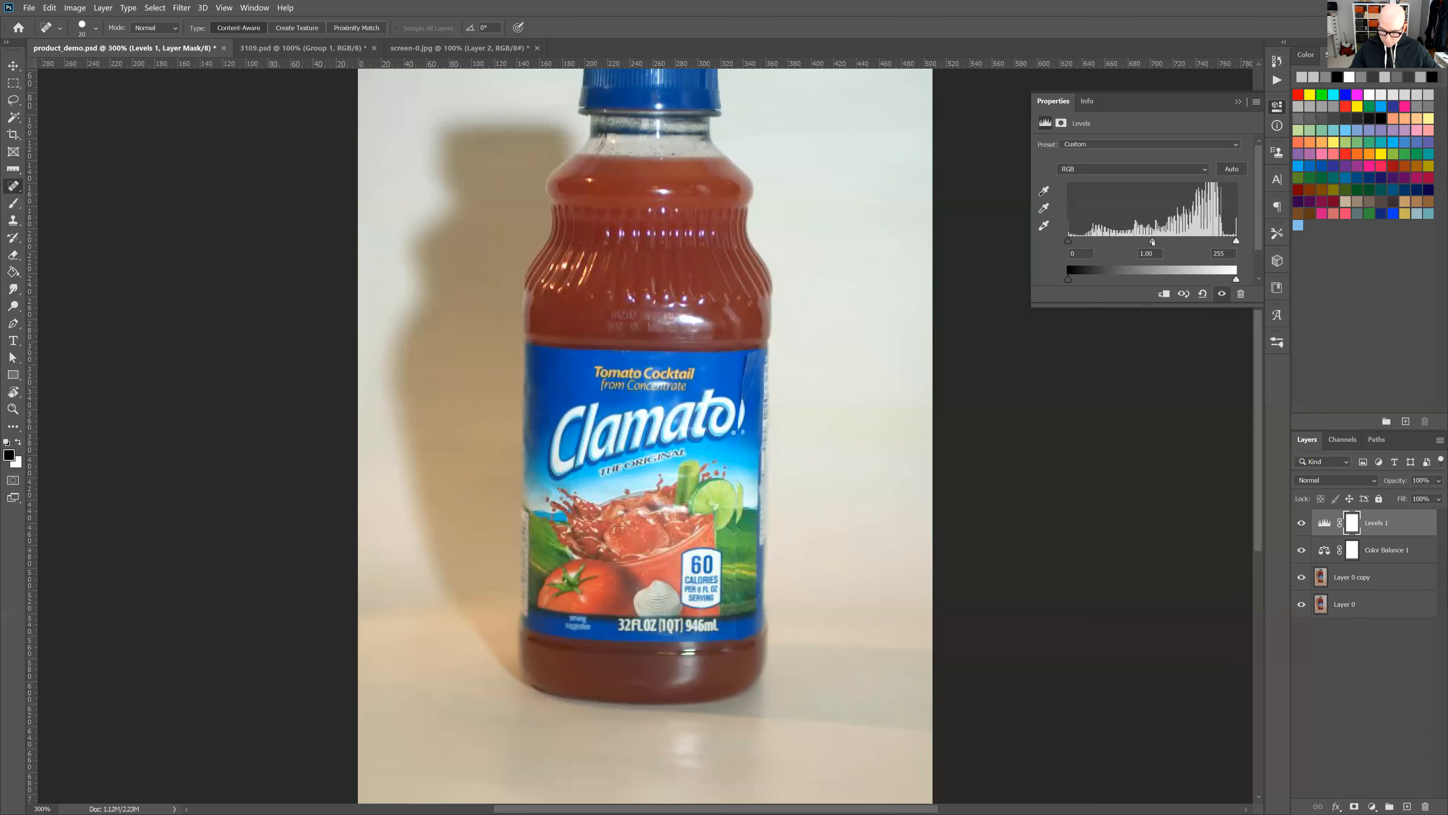
pyautogui.moveTo(1153, 244)
pyautogui.mouseDown()
pyautogui.moveTo(1183, 241)
pyautogui.moveTo(1166, 242)
pyautogui.mouseUp()
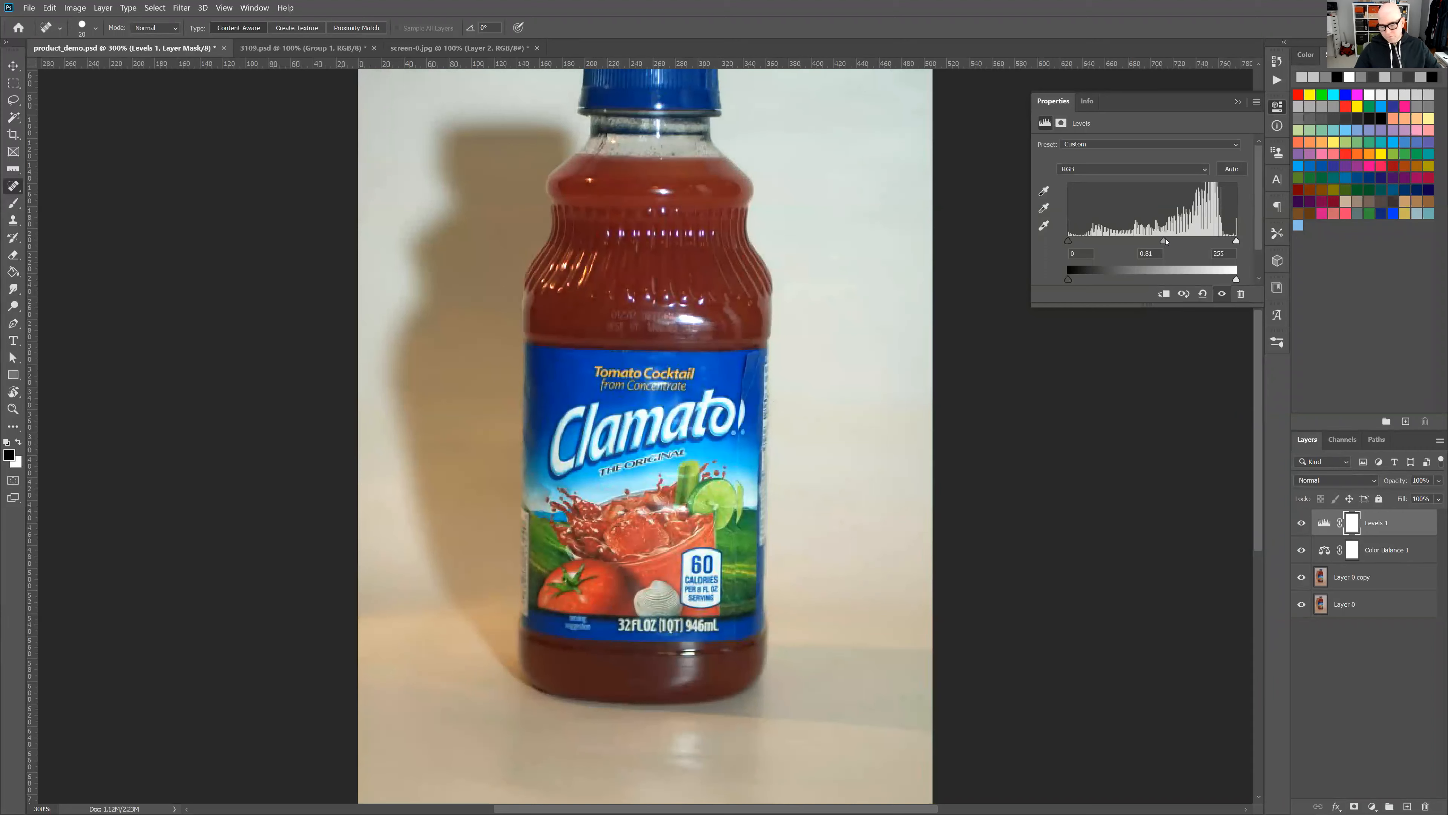
pyautogui.moveTo(1164, 242); pyautogui.dragTo(1167, 247)
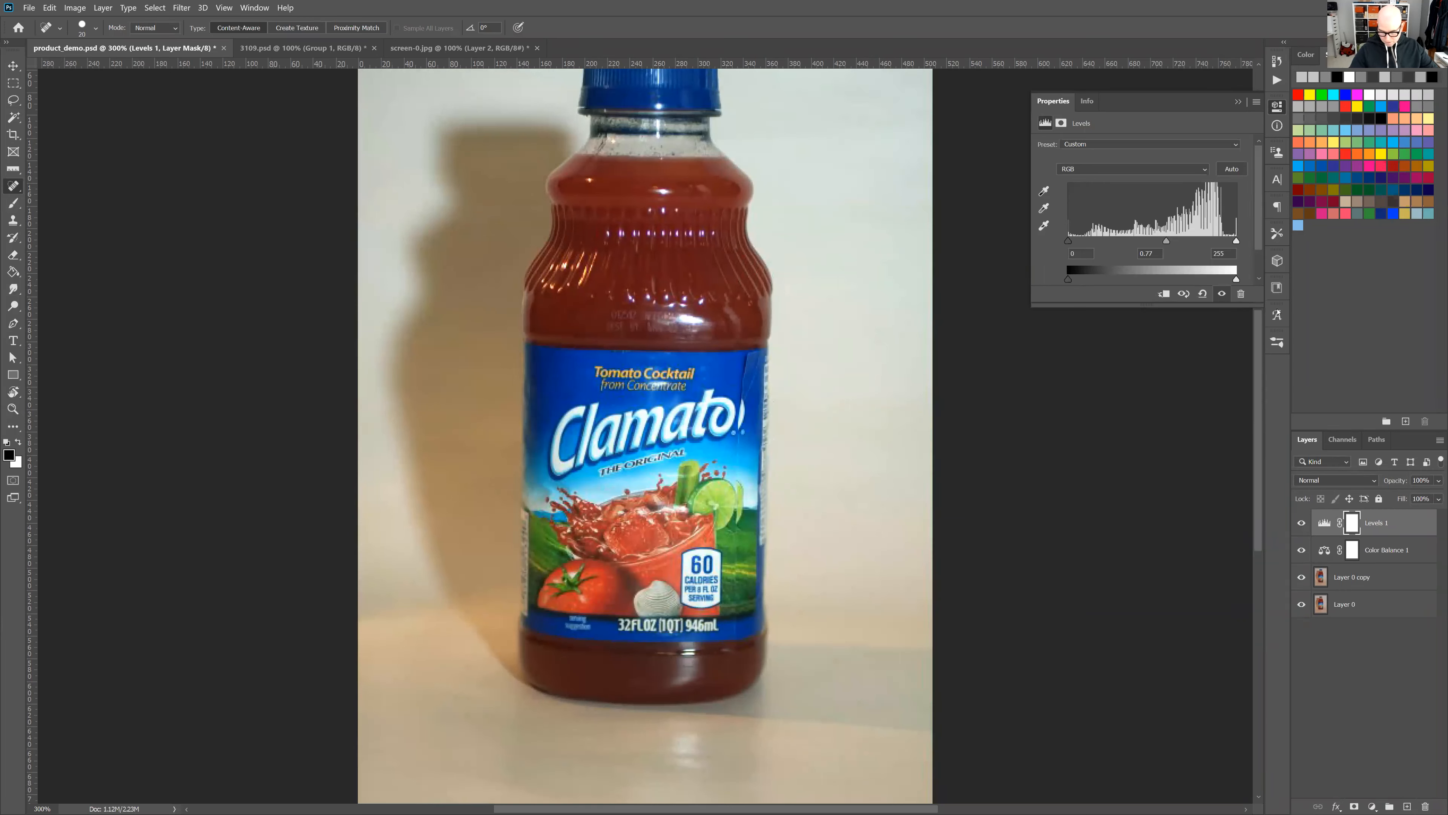
pyautogui.moveTo(1236, 240); pyautogui.dragTo(1233, 242)
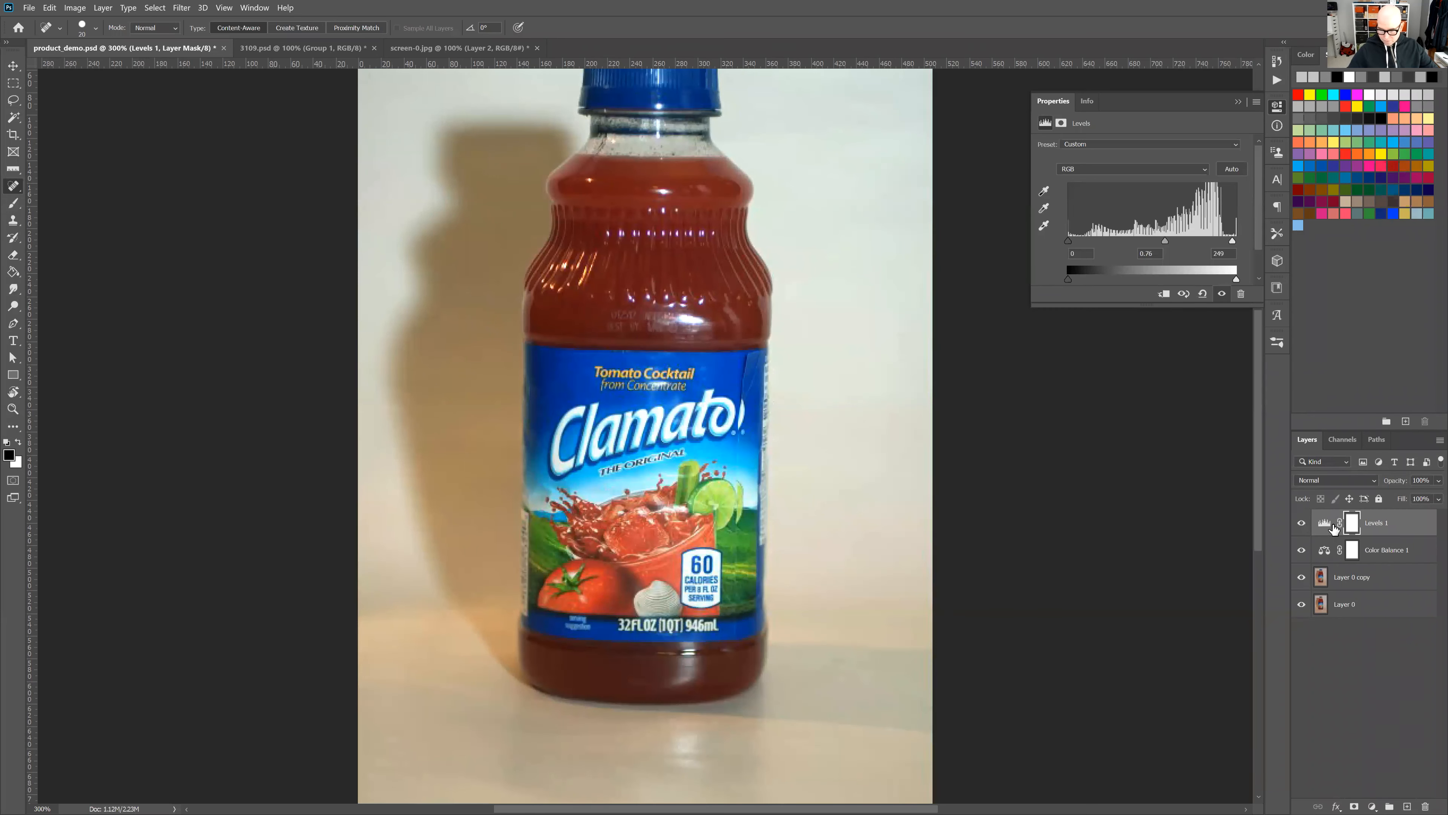
# - Hide the Levels 1 layer and add a Curves adjustment layer on top
pyautogui.click(1396, 532)
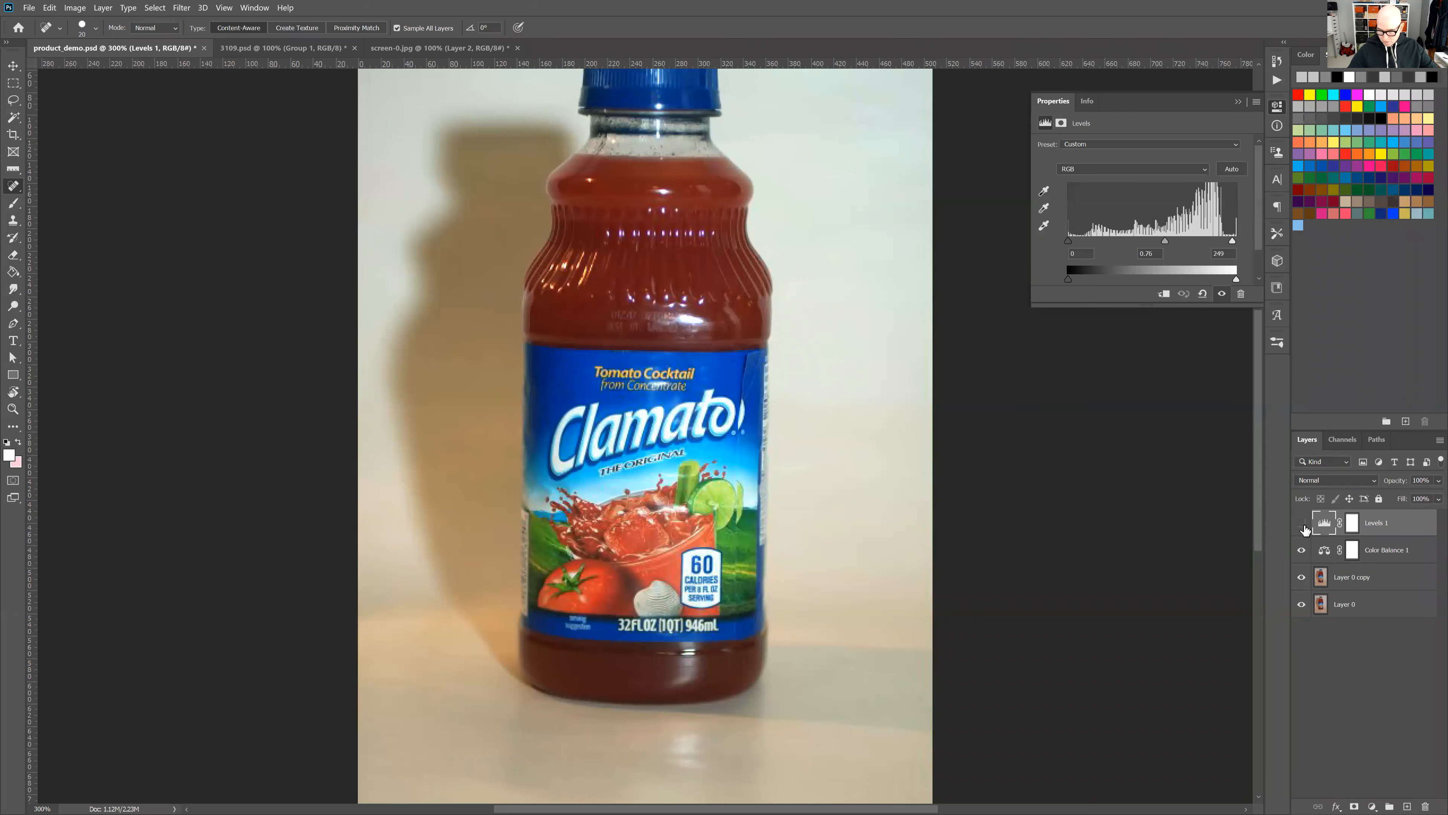
pyautogui.click(1302, 523)
pyautogui.click(1372, 806)
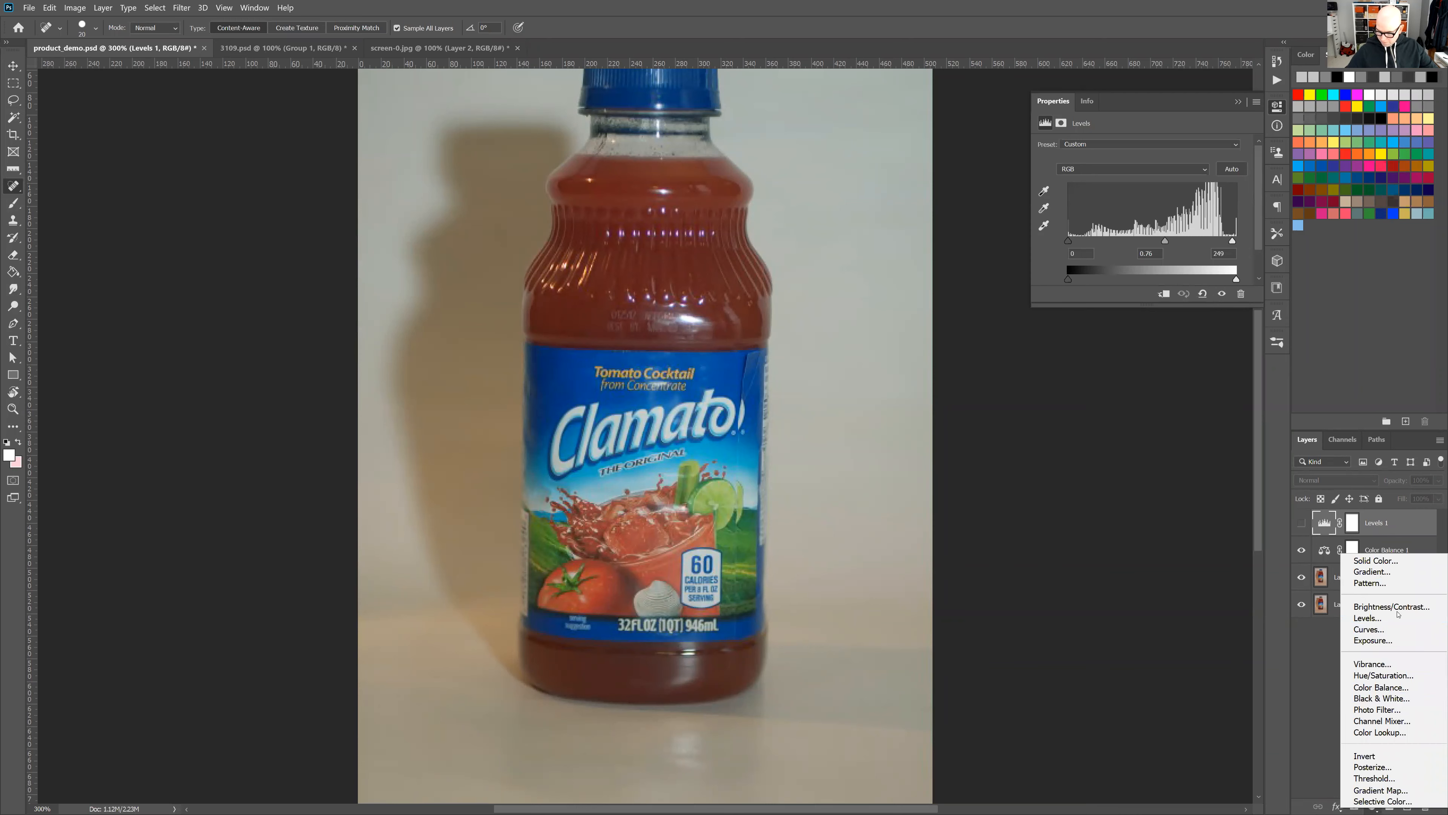
pyautogui.click(1395, 630)
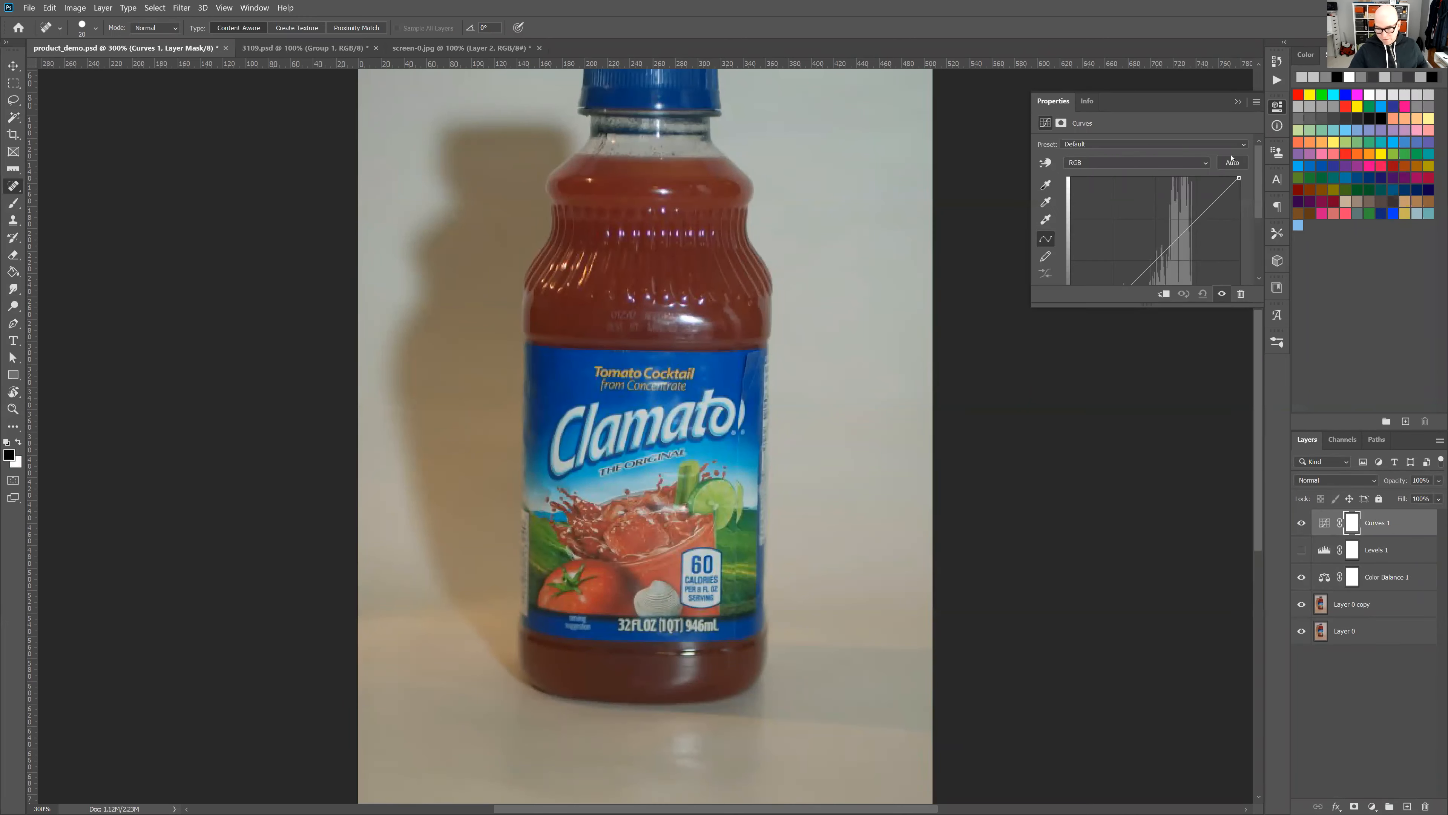
# - Try extreme bends in the RGB curve with extra points and a shifted white point, and reset the Curves adjustment
pyautogui.moveTo(1239, 177); pyautogui.dragTo(1203, 178)
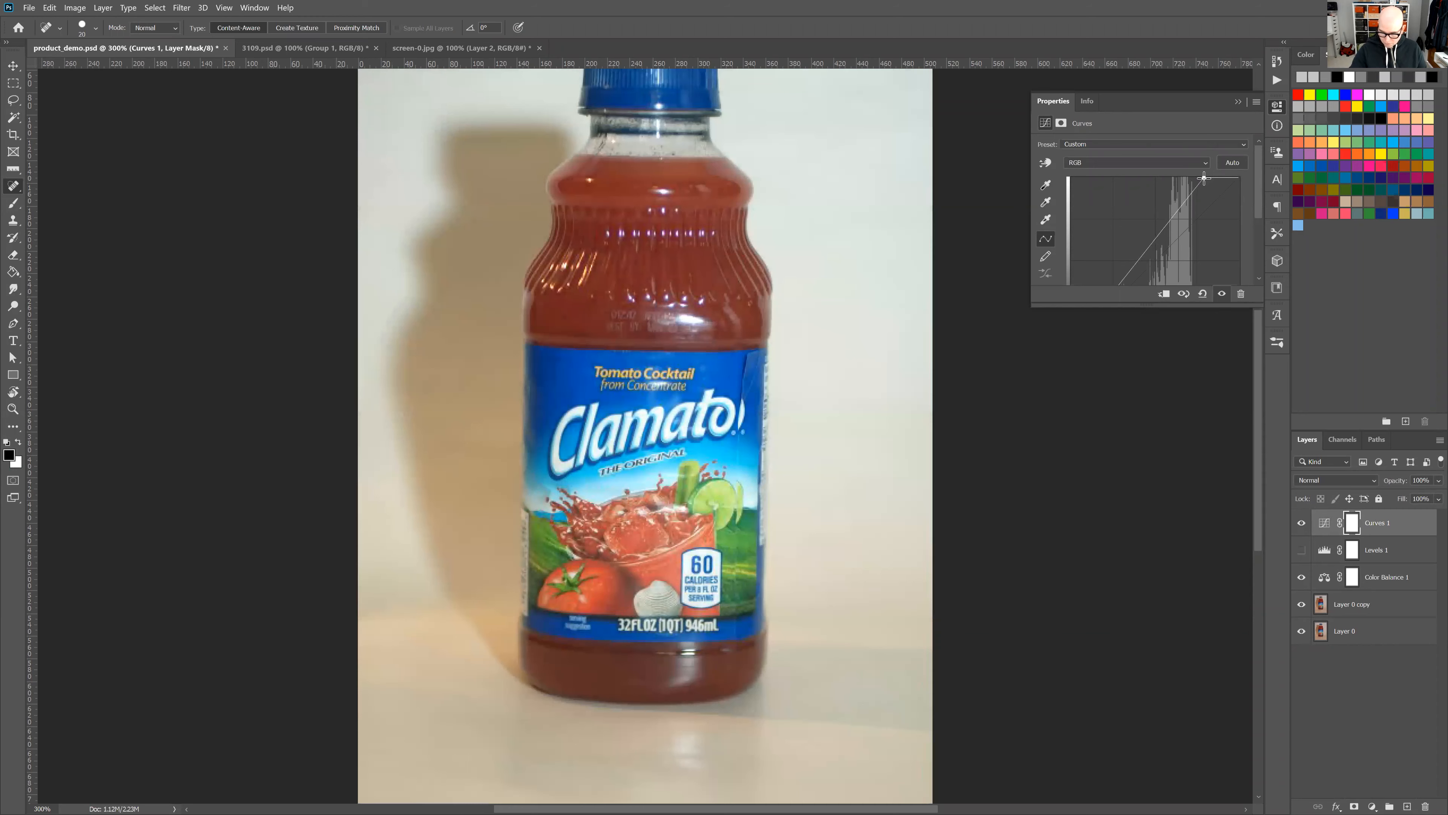
pyautogui.moveTo(1203, 178); pyautogui.dragTo(1173, 209)
pyautogui.moveTo(1134, 258); pyautogui.dragTo(1179, 266)
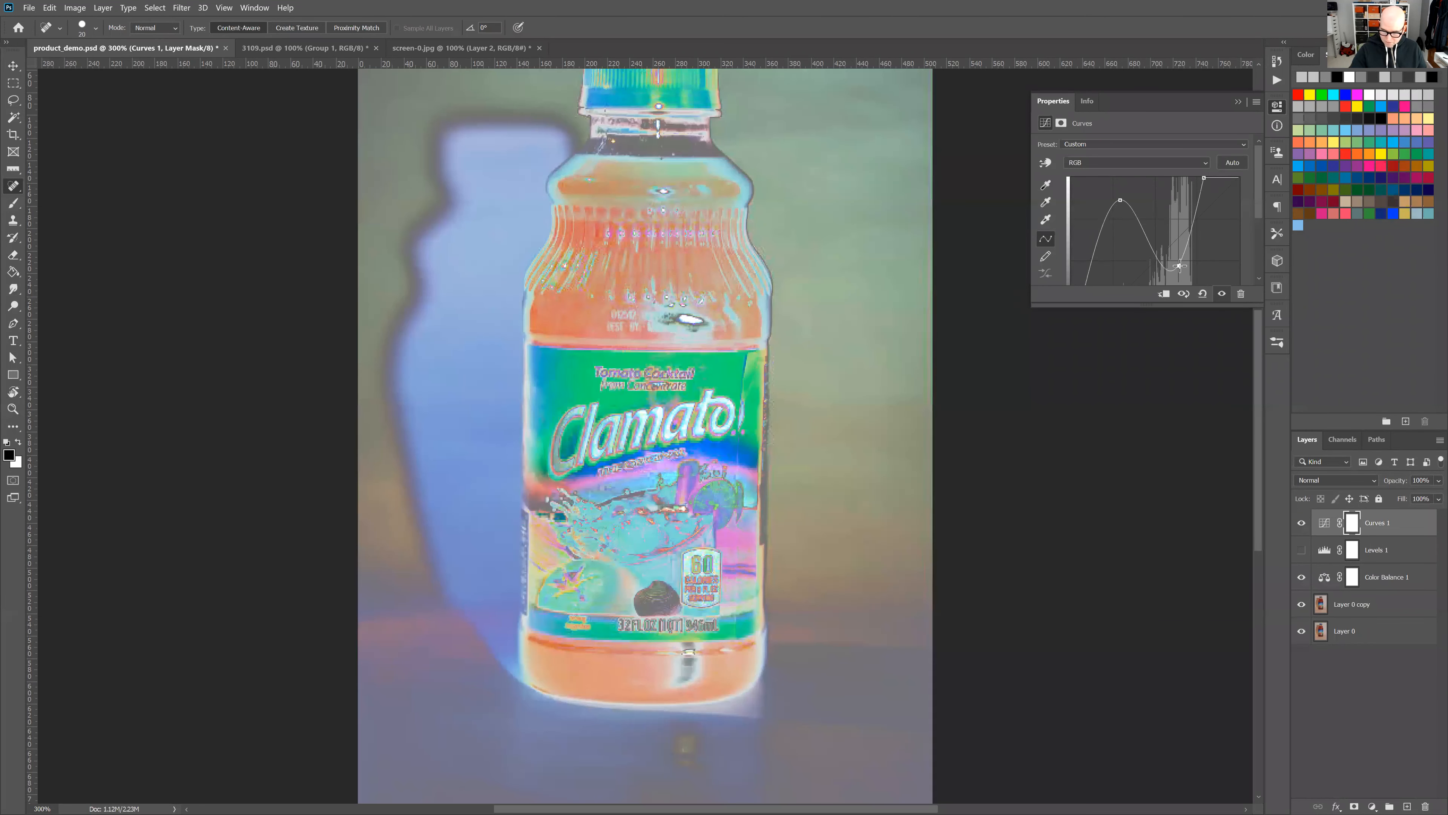
pyautogui.moveTo(1204, 179); pyautogui.dragTo(1206, 178)
pyautogui.moveTo(1122, 195); pyautogui.dragTo(1124, 182)
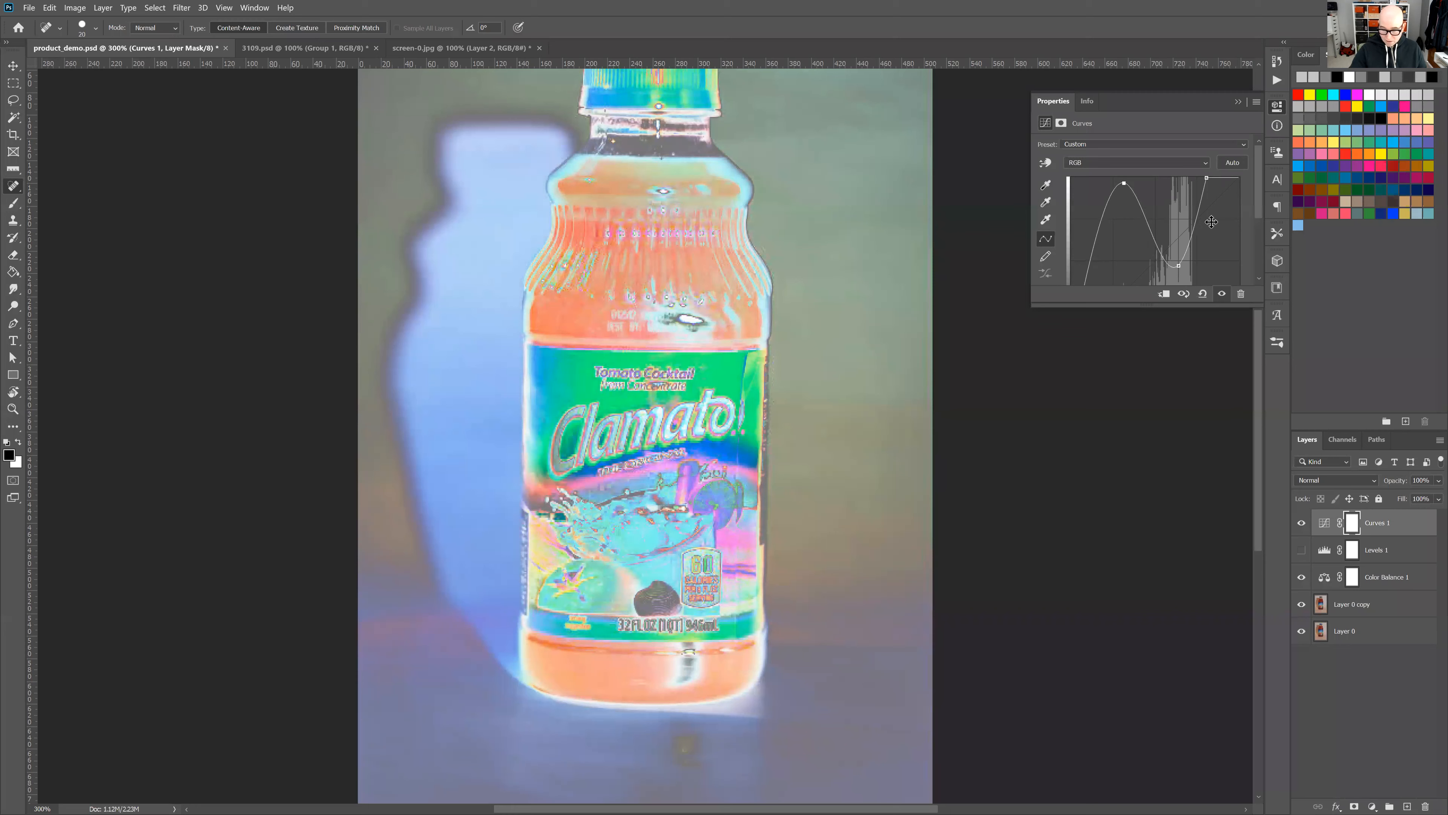
pyautogui.moveTo(1178, 265)
pyautogui.mouseDown()
pyautogui.moveTo(1181, 234)
pyautogui.moveTo(1179, 266)
pyautogui.mouseUp()
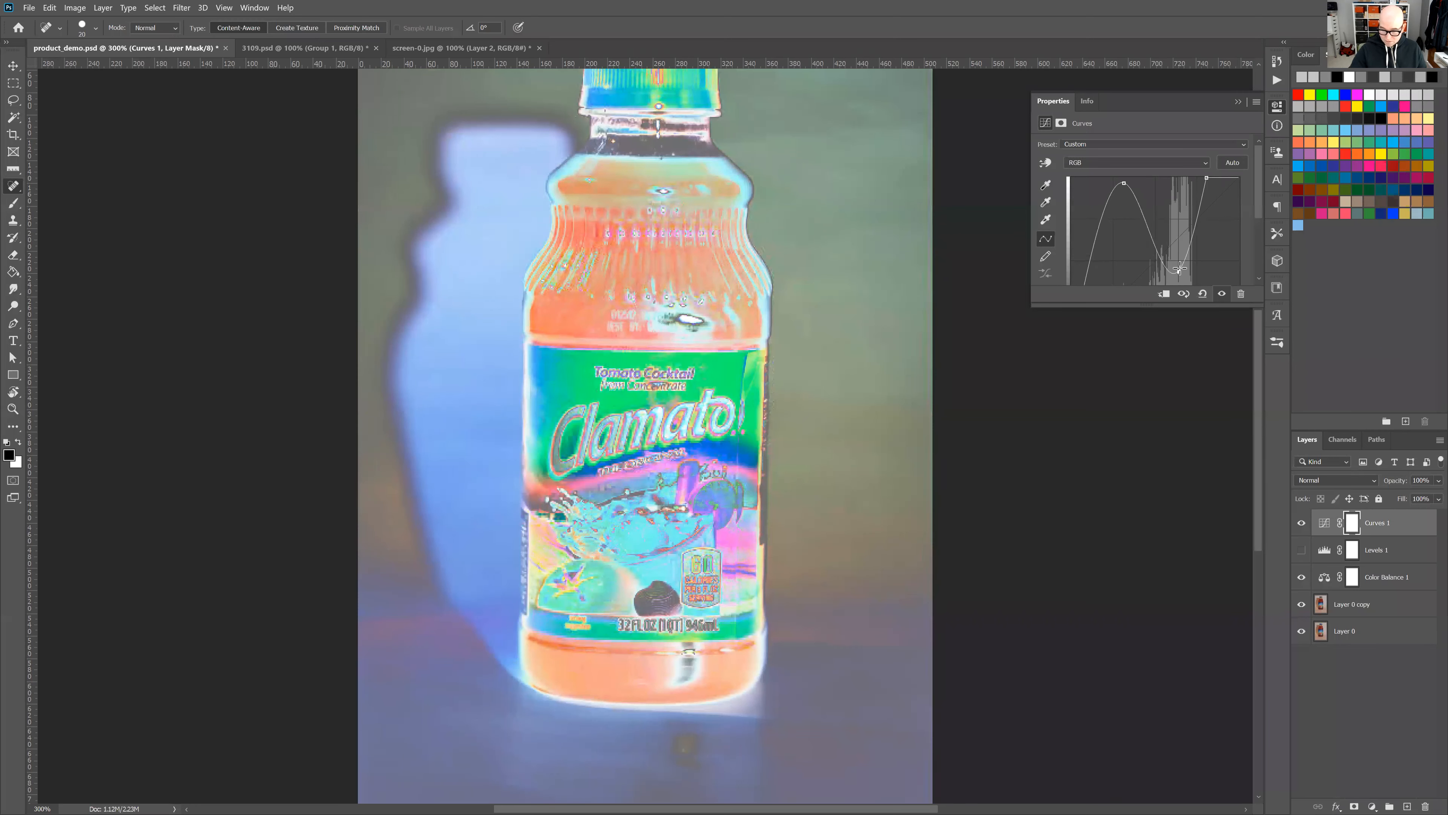
pyautogui.click(1202, 293)
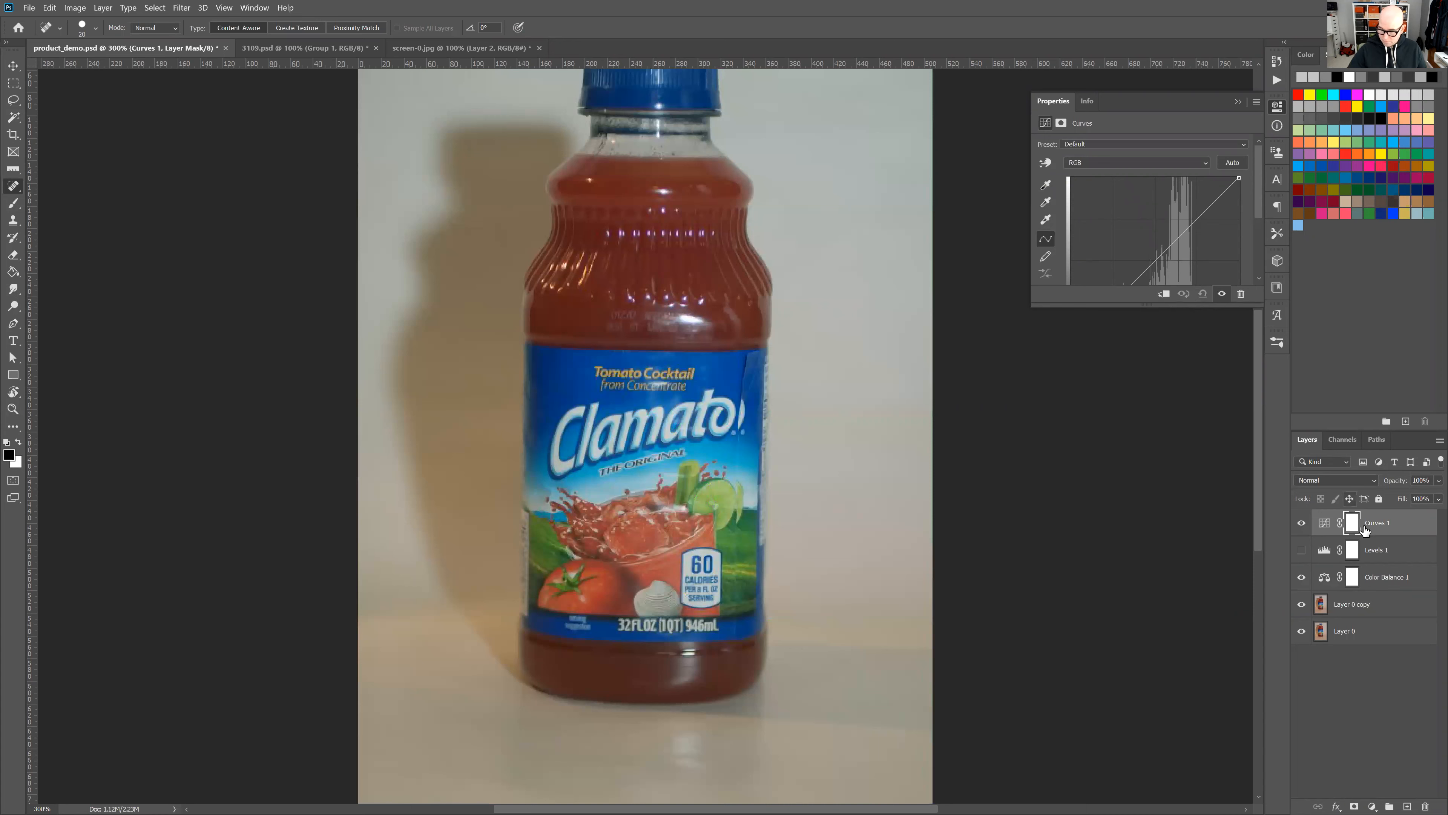
# - Brighten the photo in Curves 1 by moving the RGB white point inward, and add a control point on the curve's upper half
pyautogui.click(1375, 554)
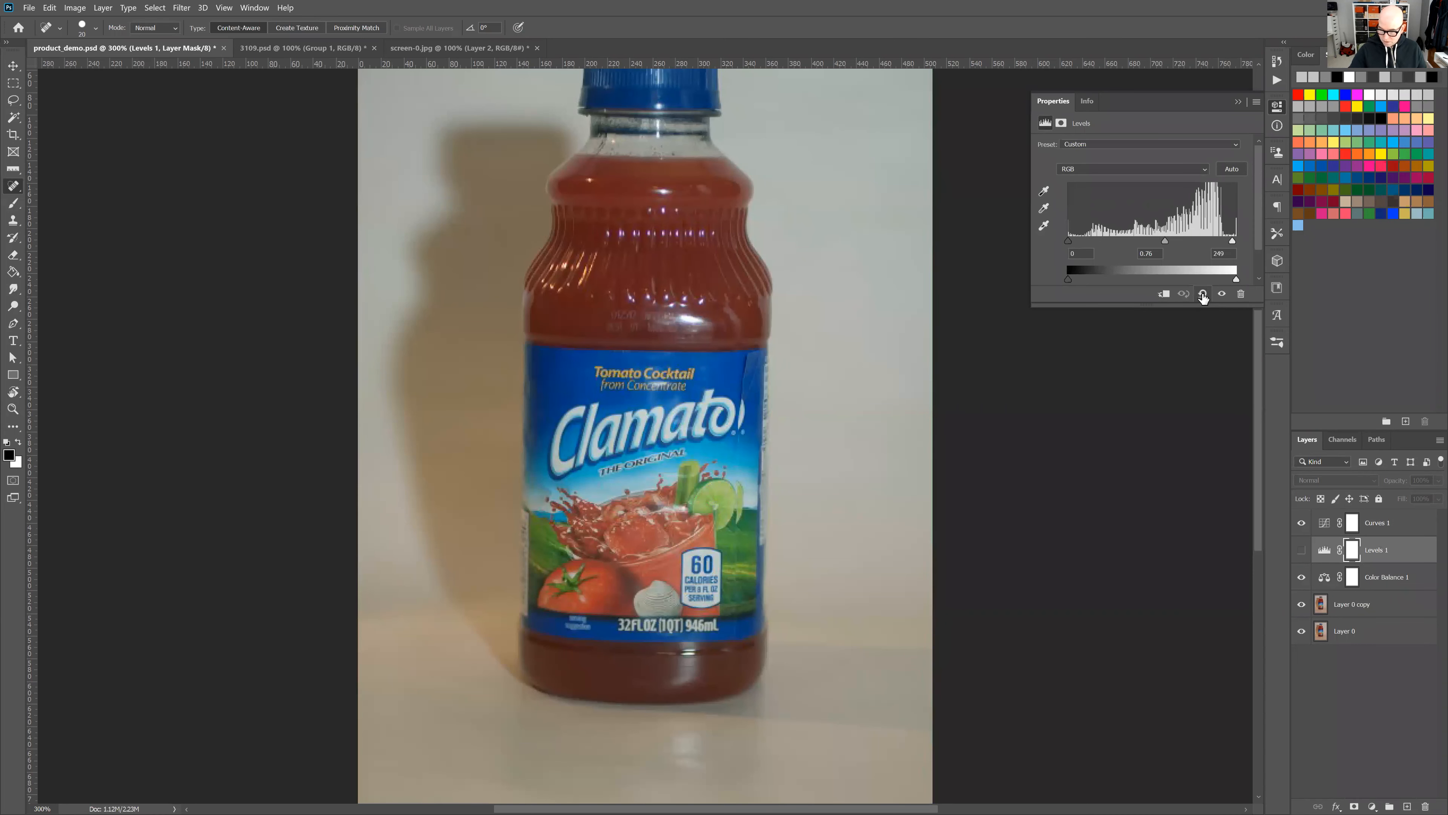
pyautogui.click(1375, 526)
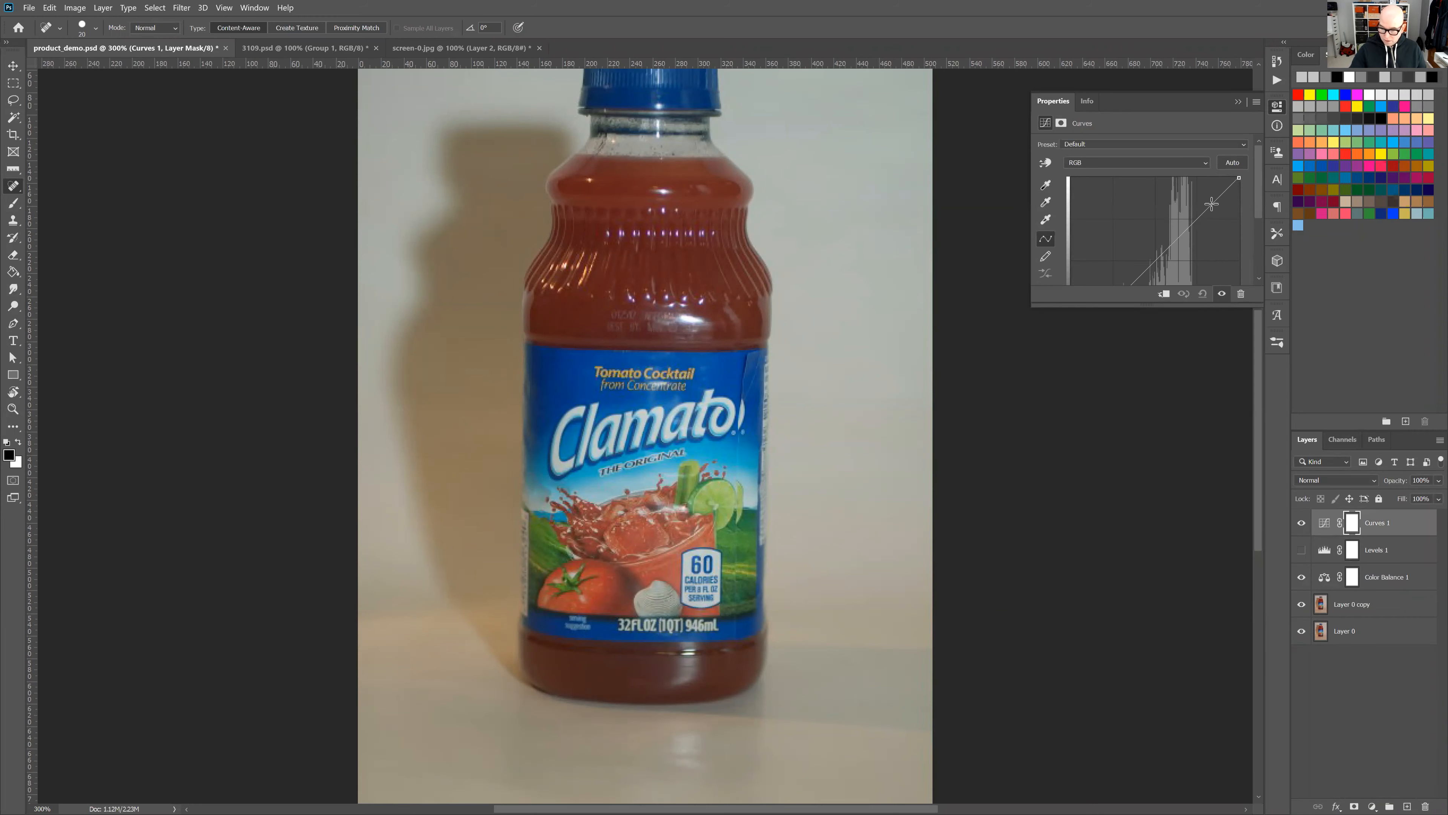
pyautogui.moveTo(1239, 178); pyautogui.dragTo(1171, 221)
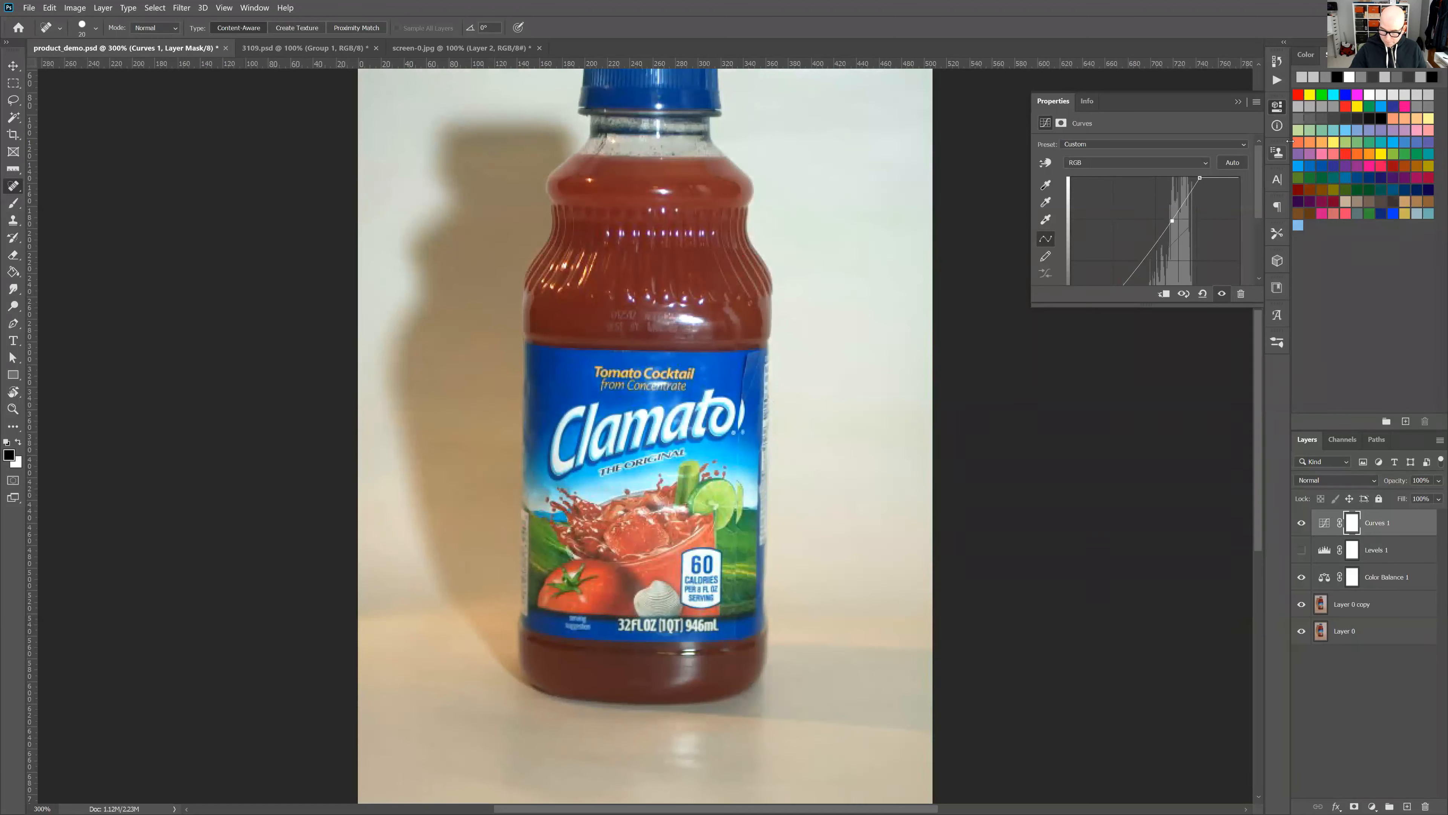
# - Switch Curves 1 to the Blue channel, move its white point inward, and adjust a control point on the upper curve
pyautogui.click(1206, 164)
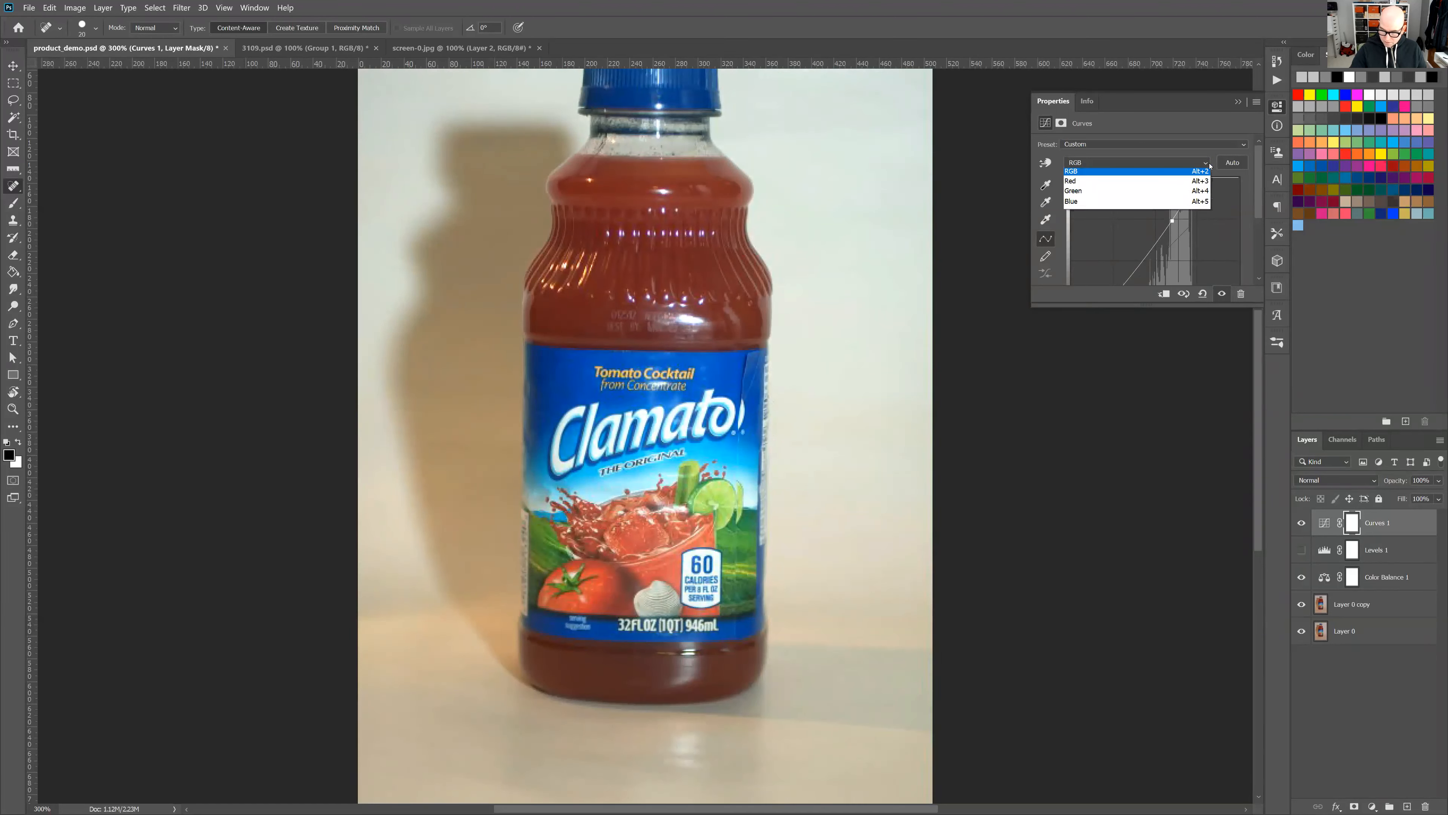
pyautogui.click(1123, 206)
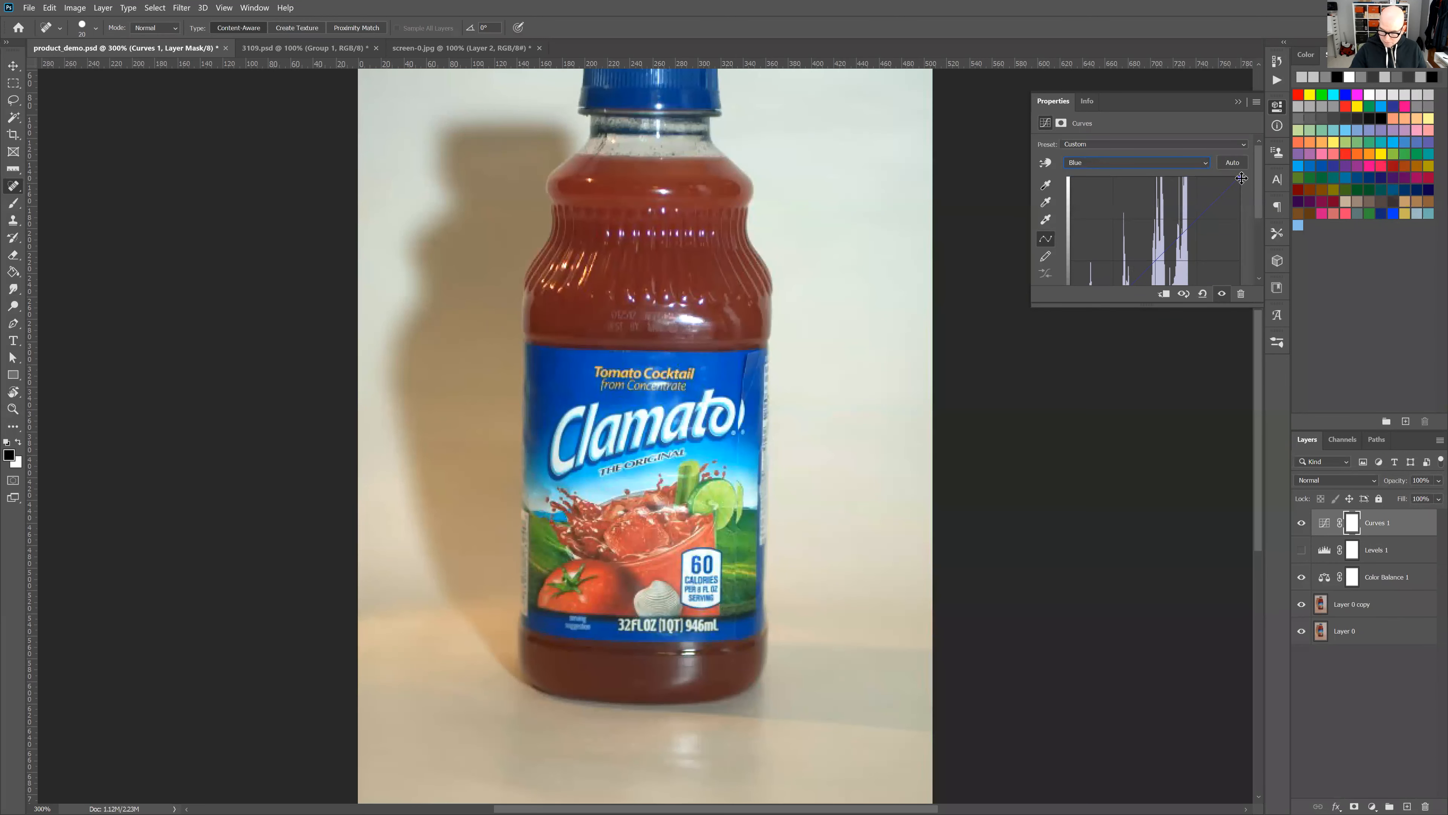
pyautogui.moveTo(1242, 181); pyautogui.dragTo(1215, 178)
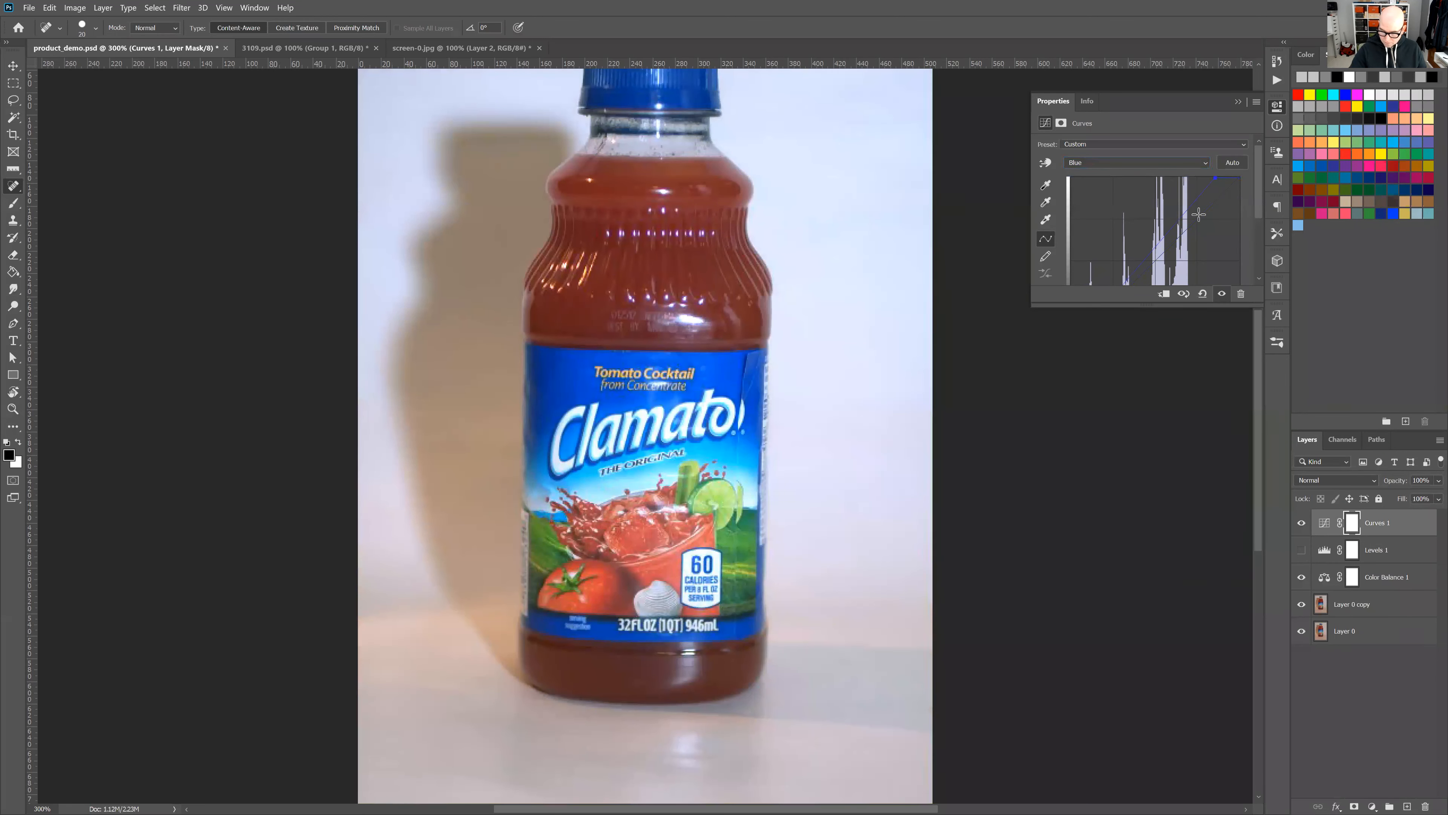
pyautogui.click(1183, 218)
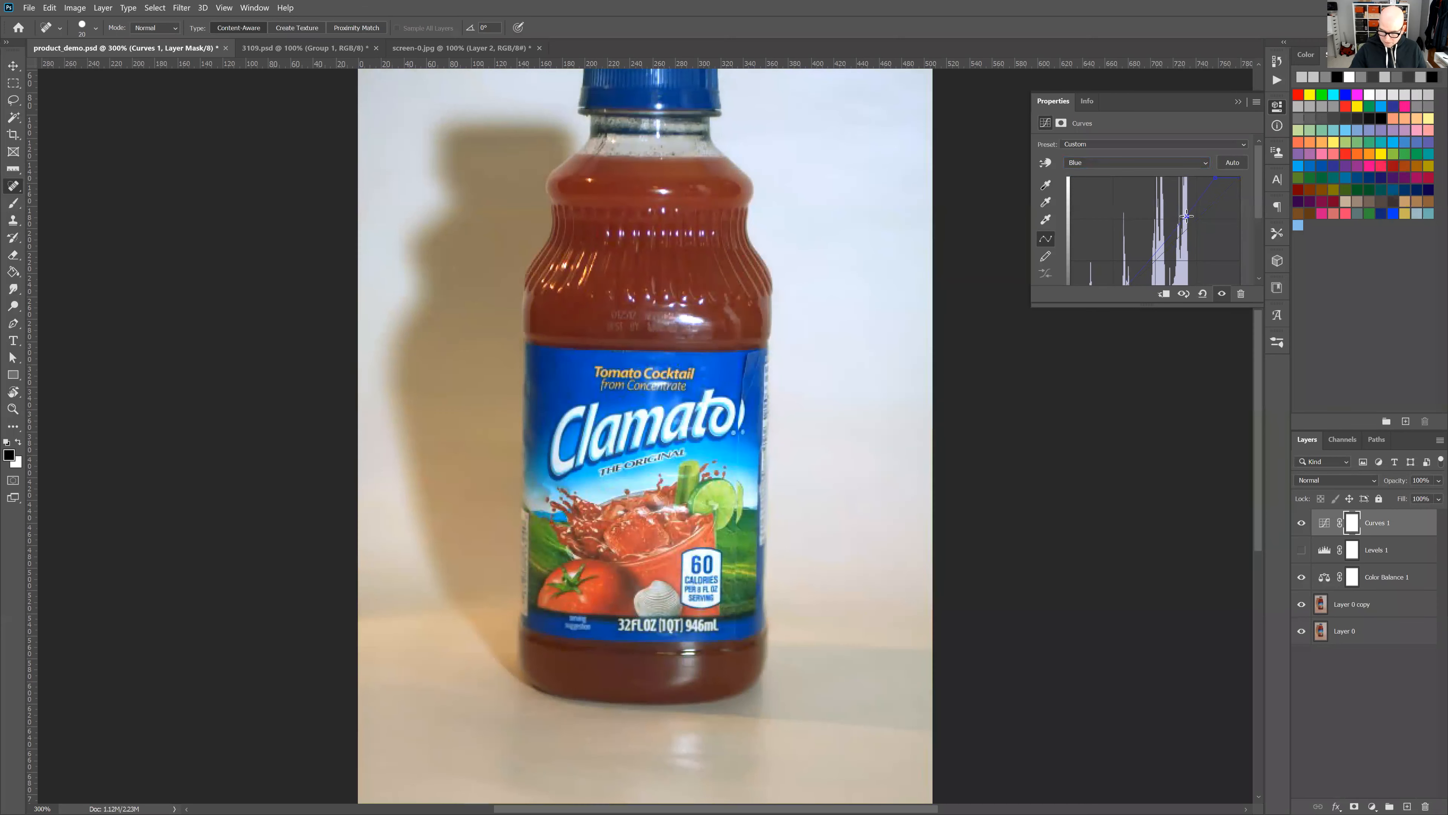
pyautogui.moveTo(1183, 218); pyautogui.dragTo(1186, 212)
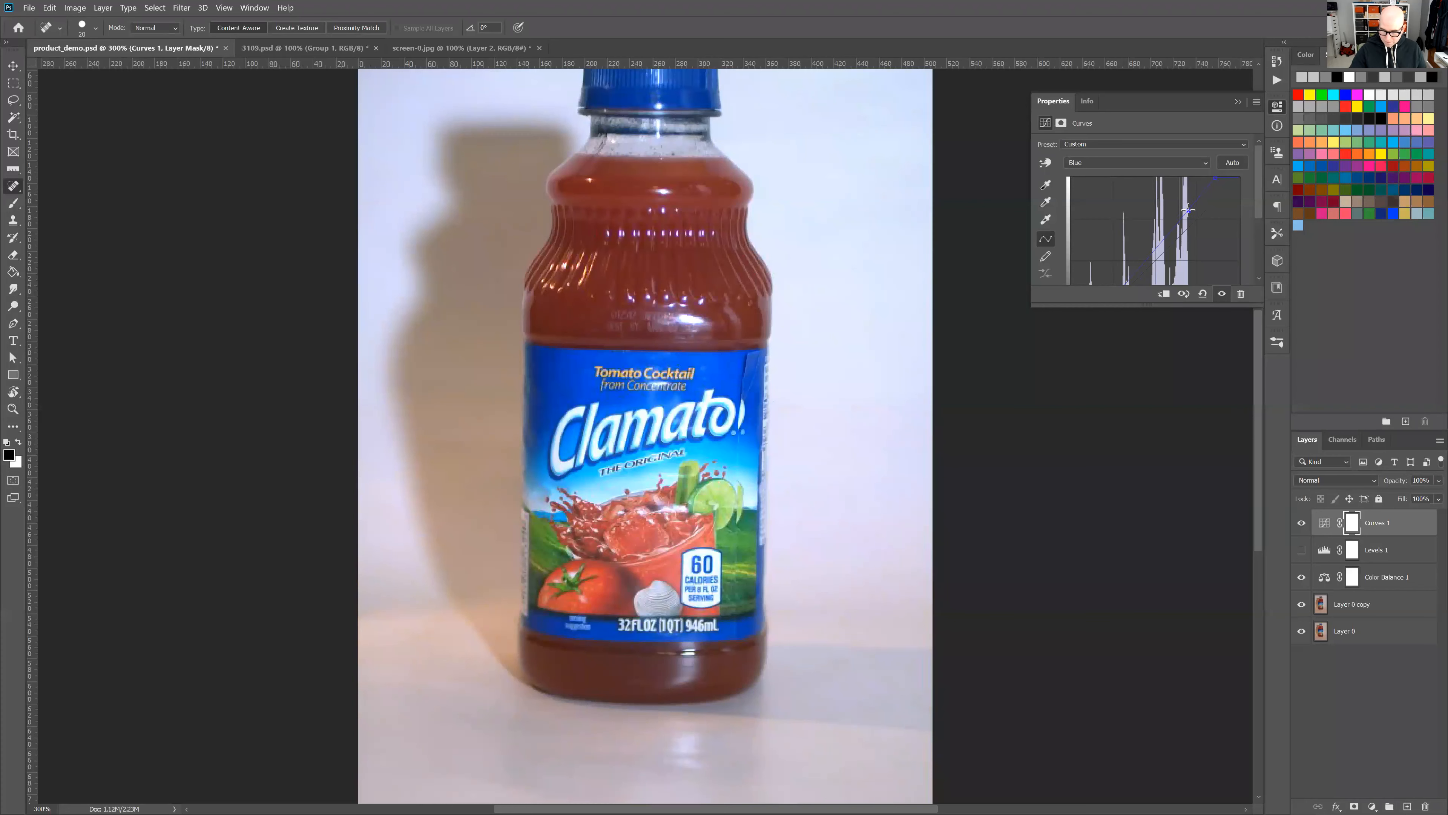
# - Delete the Curves 1 adjustment layer and show the Levels 1 layer again
pyautogui.click(1277, 106)
pyautogui.click(1396, 529)
pyautogui.press('Delete')
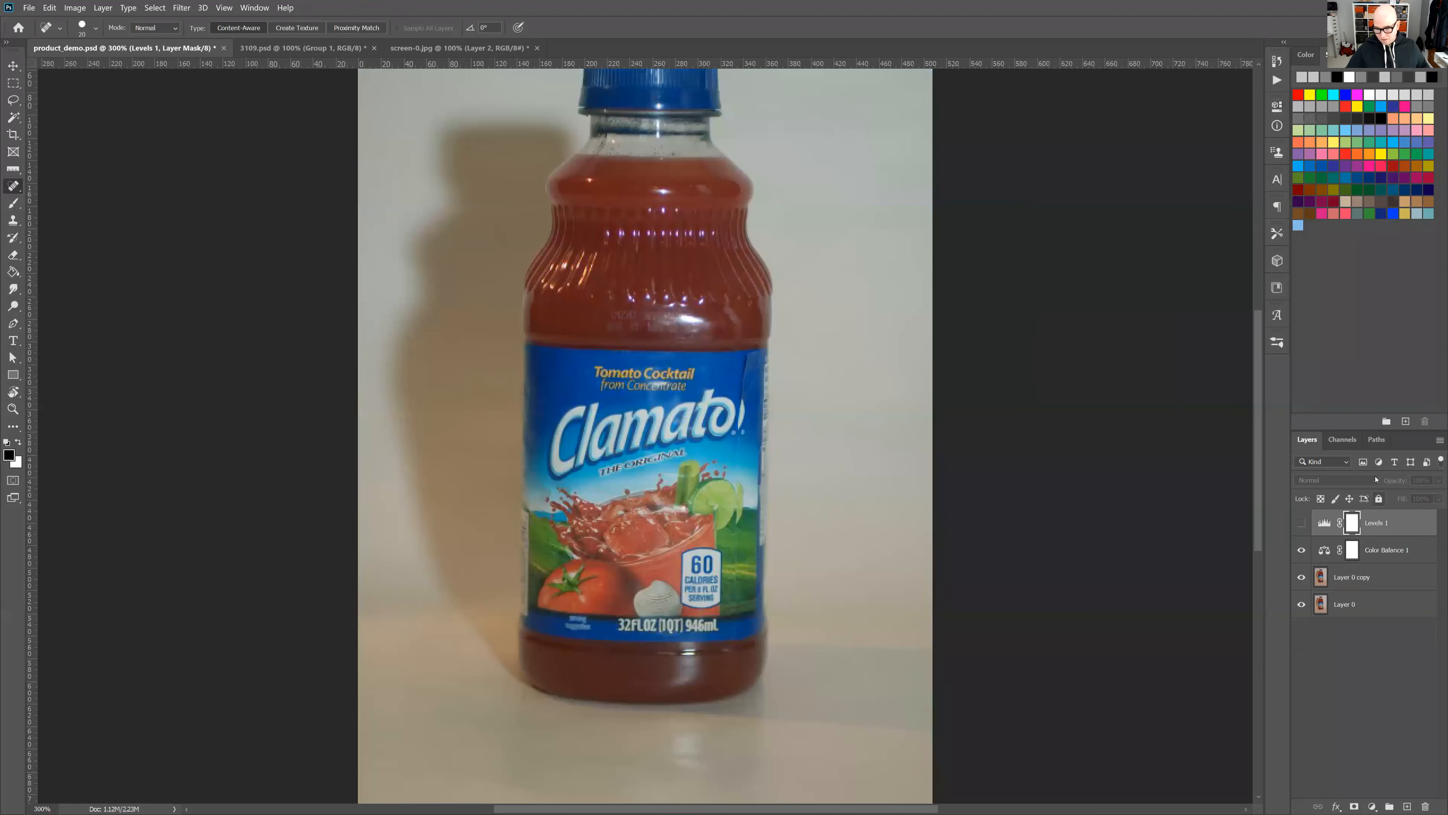
pyautogui.click(1302, 523)
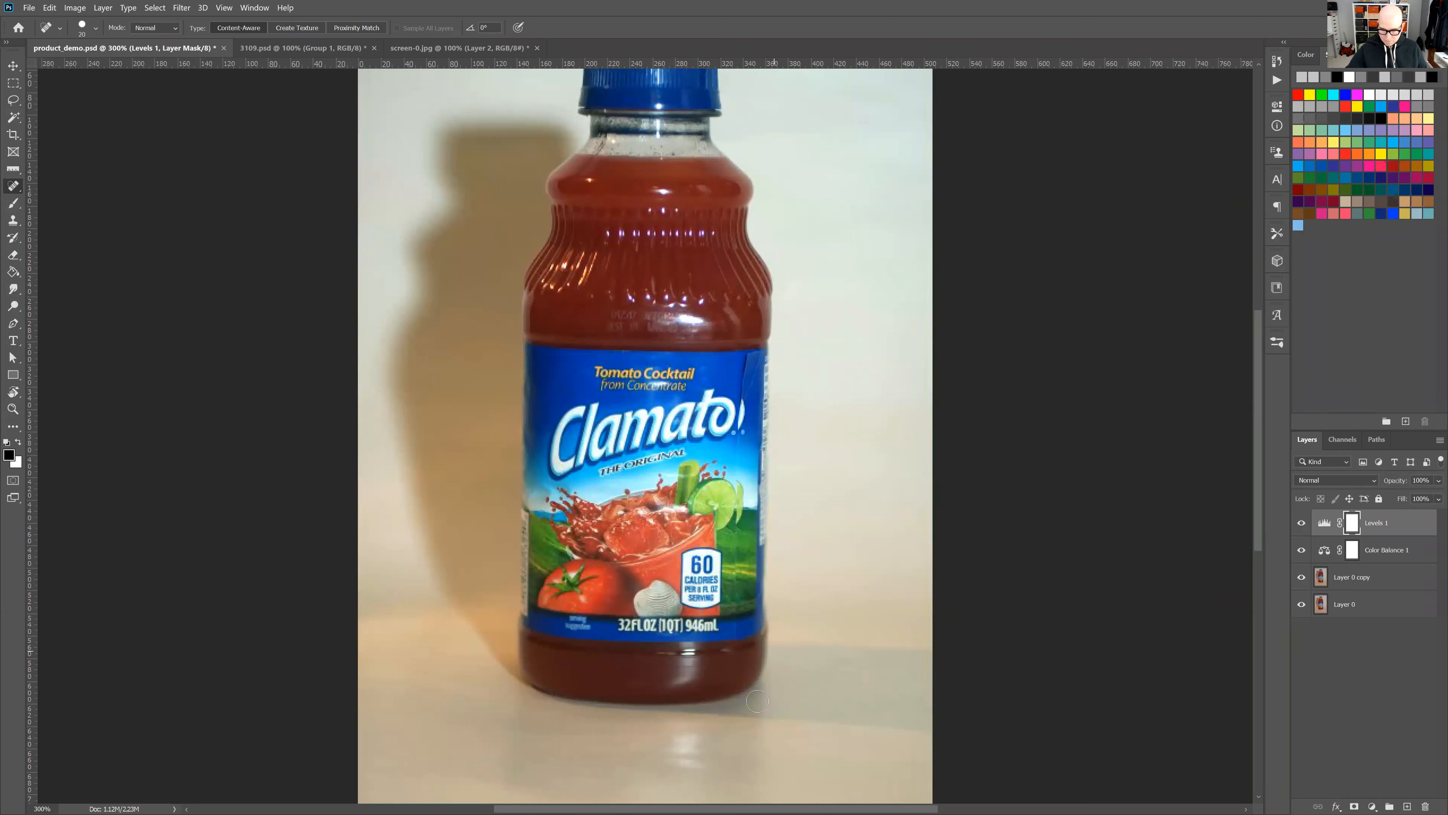
# - With Color Balance 1 active, start a Pen tool path up the bottle's left edge from the base to the shoulder
pyautogui.click(1380, 551)
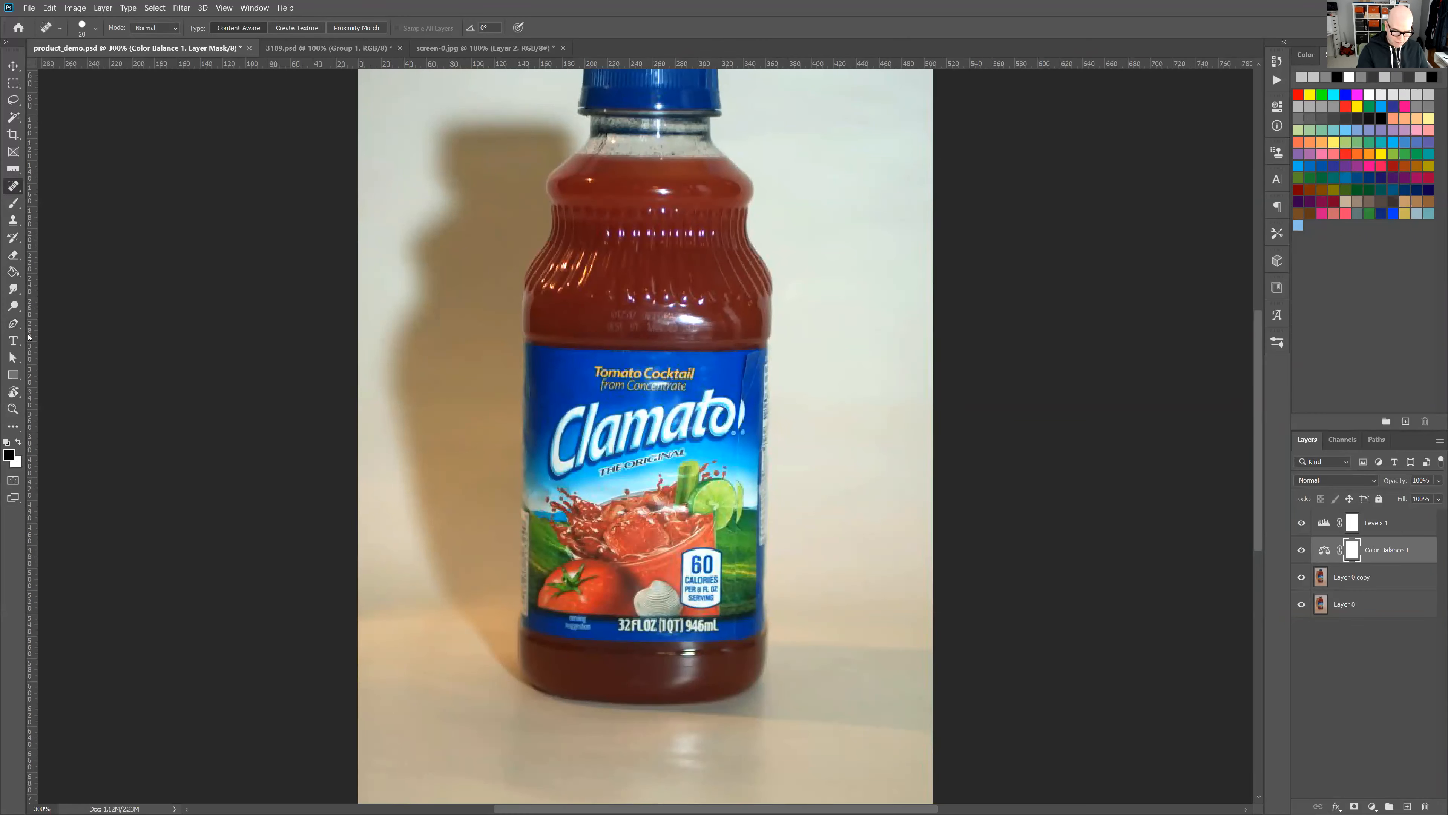
pyautogui.click(15, 325)
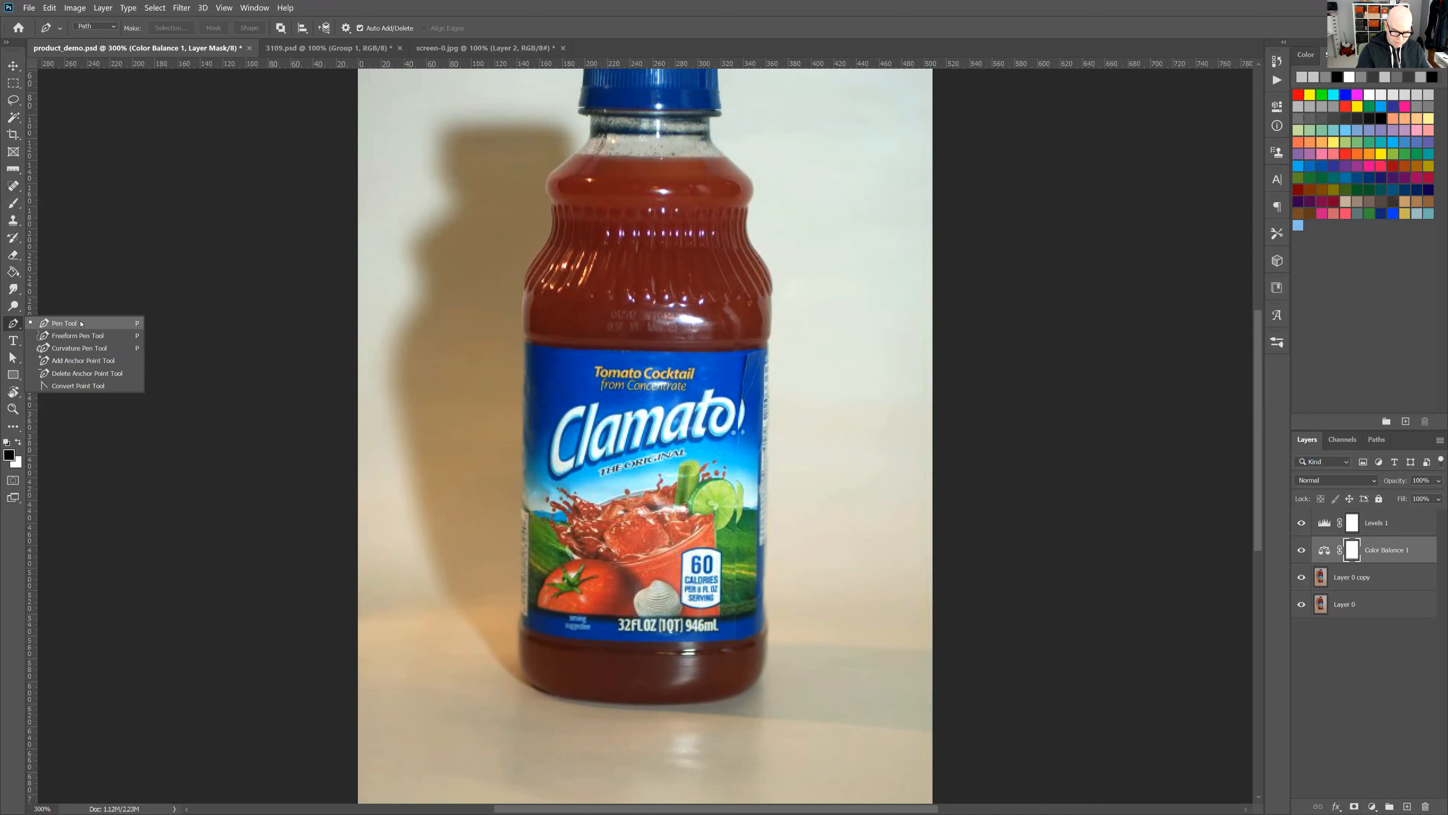
pyautogui.click(80, 323)
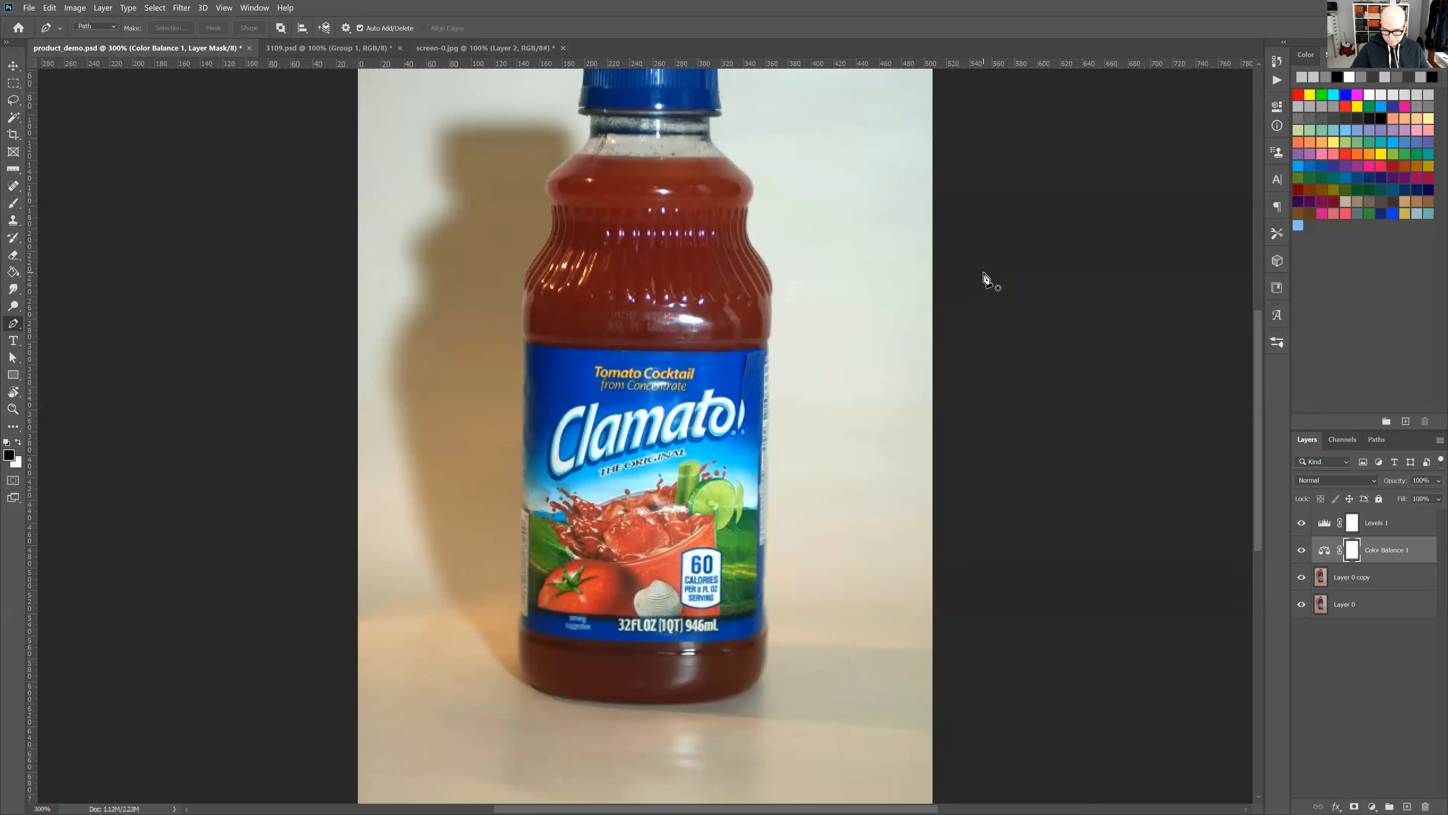
pyautogui.click(13, 100)
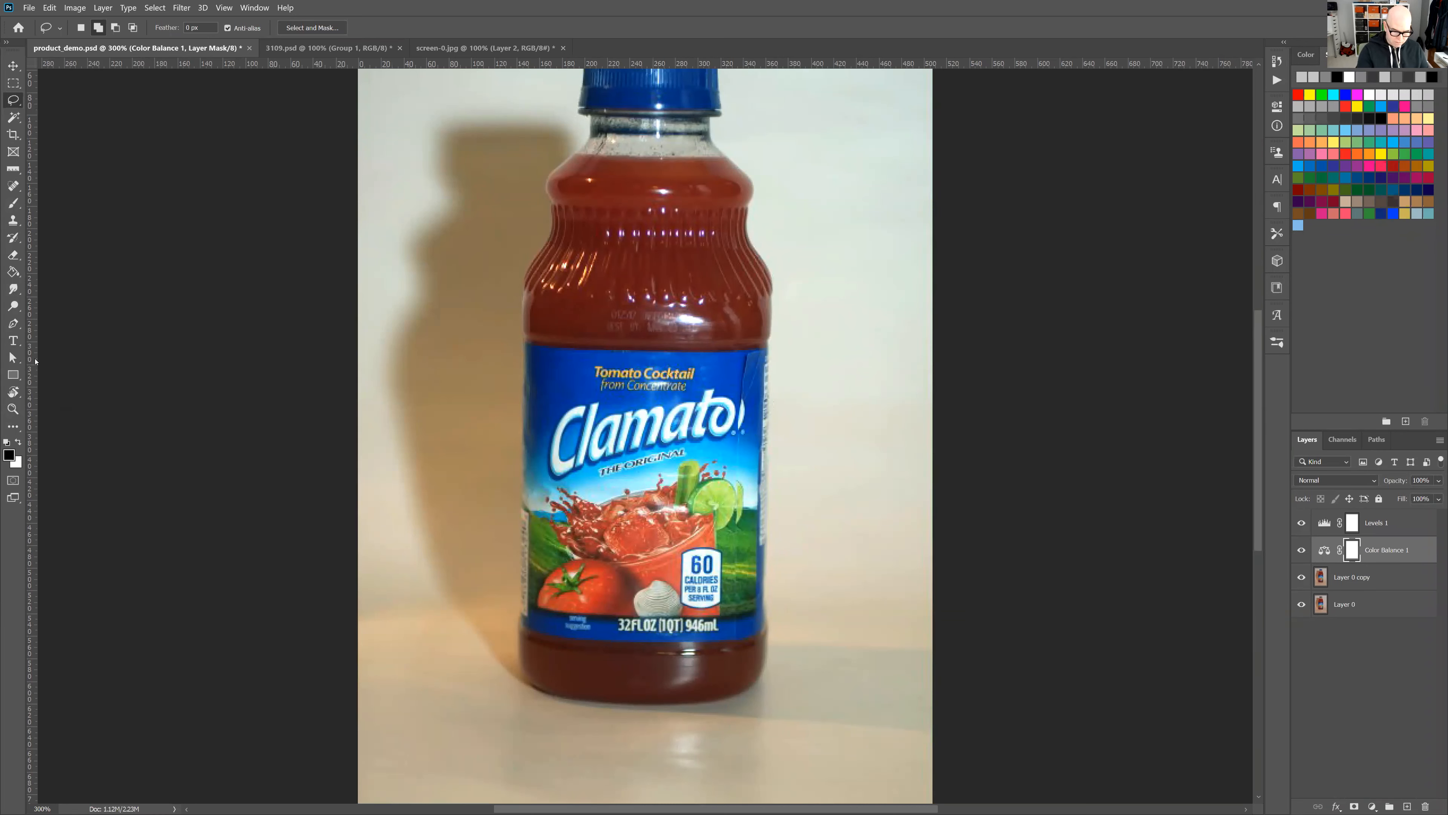
pyautogui.click(13, 323)
pyautogui.click(520, 664)
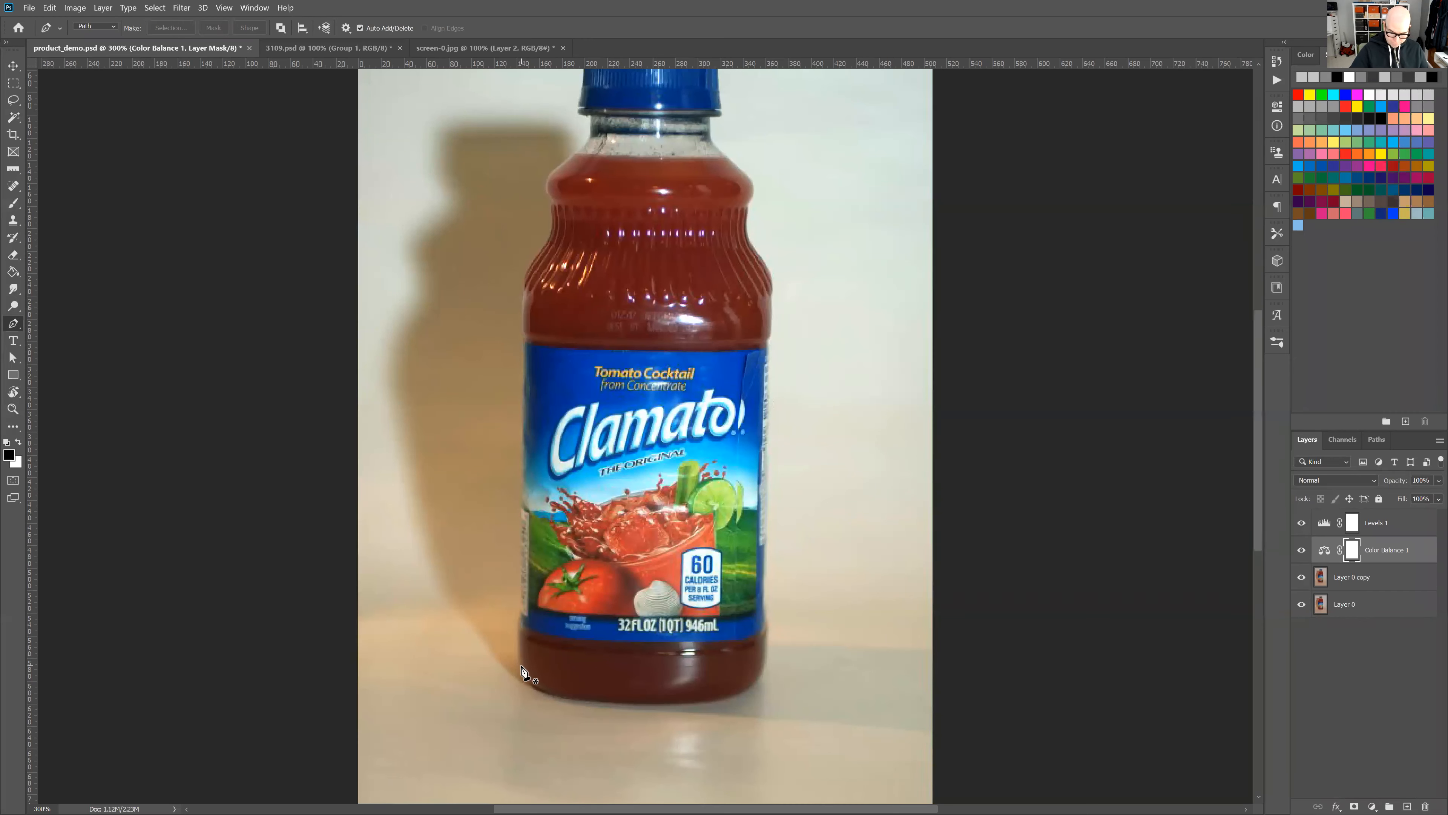
pyautogui.click(523, 281)
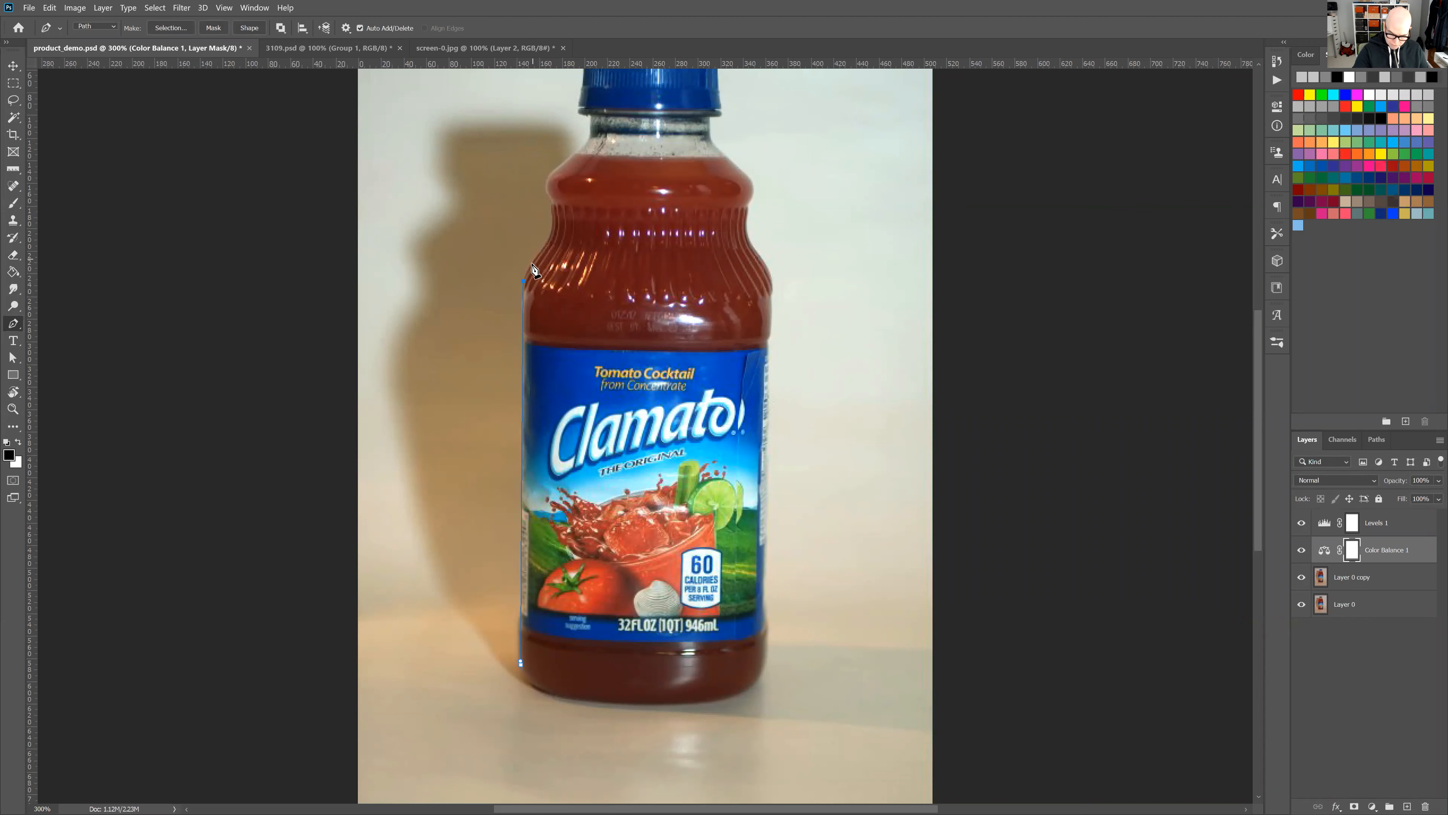
pyautogui.moveTo(551, 232); pyautogui.dragTo(590, 119)
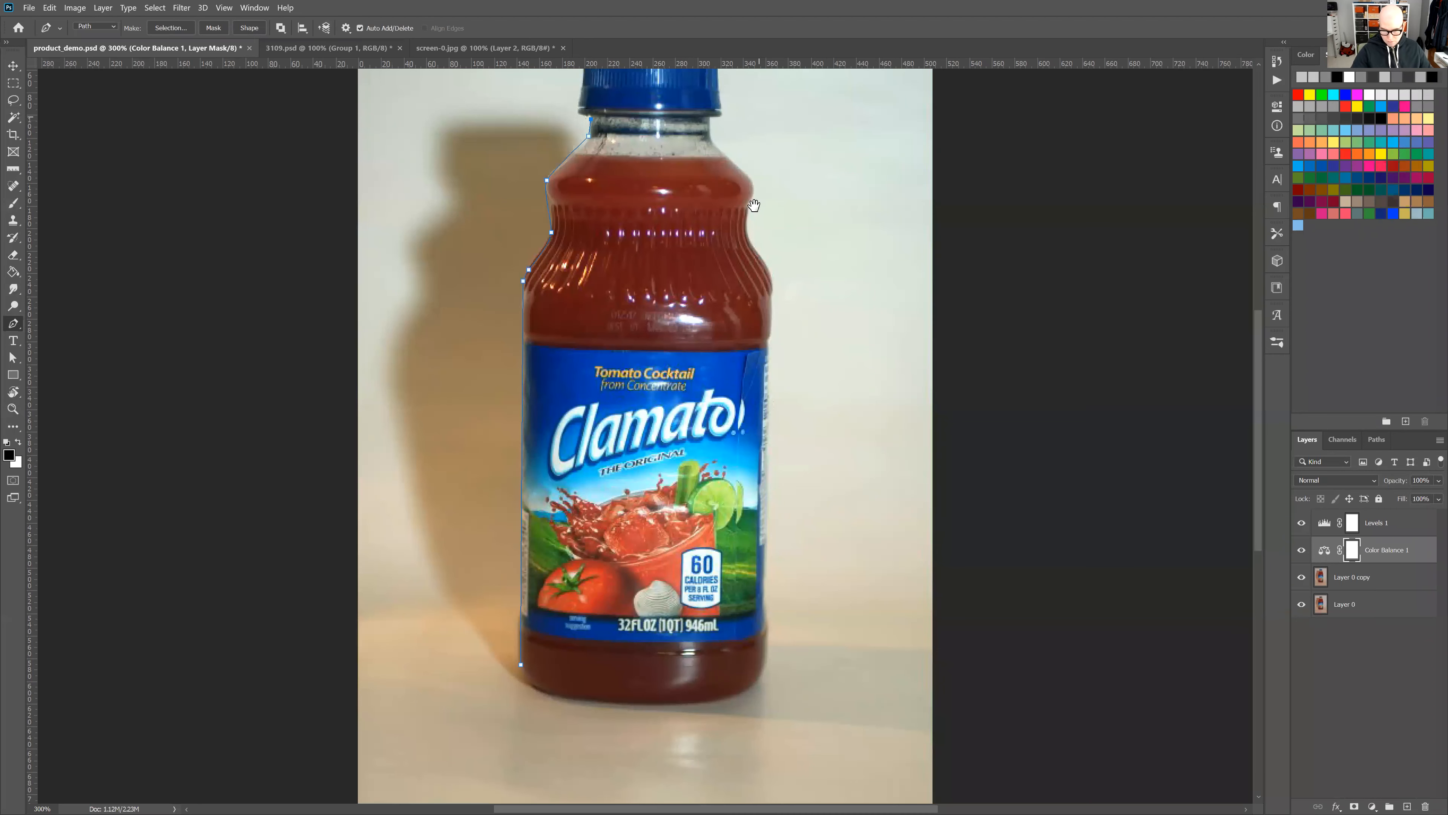
# - Continue the pen path around the bottle's neck and along the outline of the blue cap
pyautogui.moveTo(751, 123); pyautogui.dragTo(760, 314)
pyautogui.click(591, 324)
pyautogui.click(580, 318)
pyautogui.click(587, 266)
pyautogui.moveTo(649, 262); pyautogui.dragTo(666, 262)
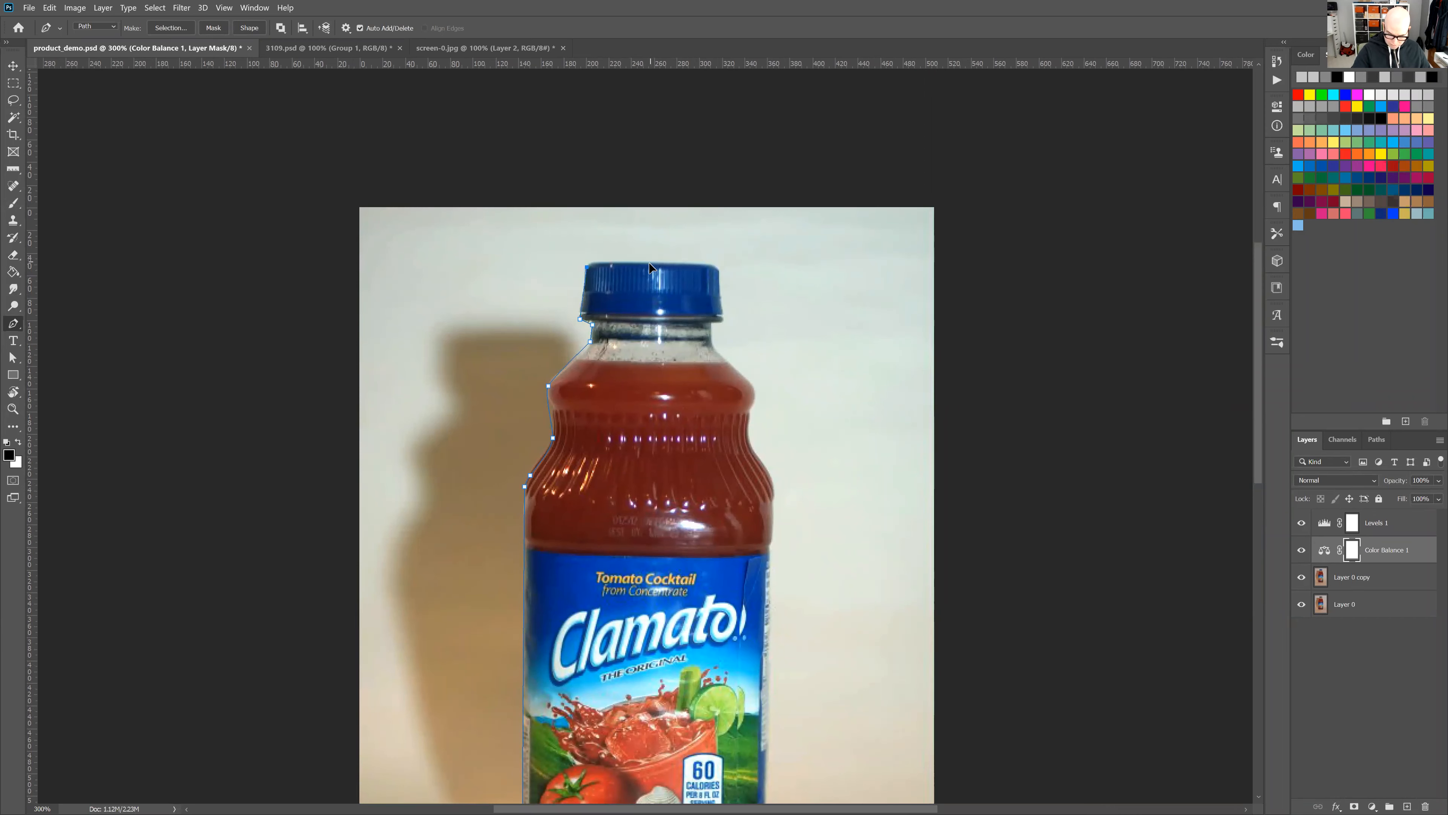
pyautogui.click(717, 266)
pyautogui.click(722, 317)
pyautogui.click(713, 324)
# - Extend the pen path down the bottle's right shoulder and ribbed waist to the top of the label
pyautogui.moveTo(755, 389); pyautogui.dragTo(755, 397)
pyautogui.moveTo(771, 476); pyautogui.dragTo(772, 486)
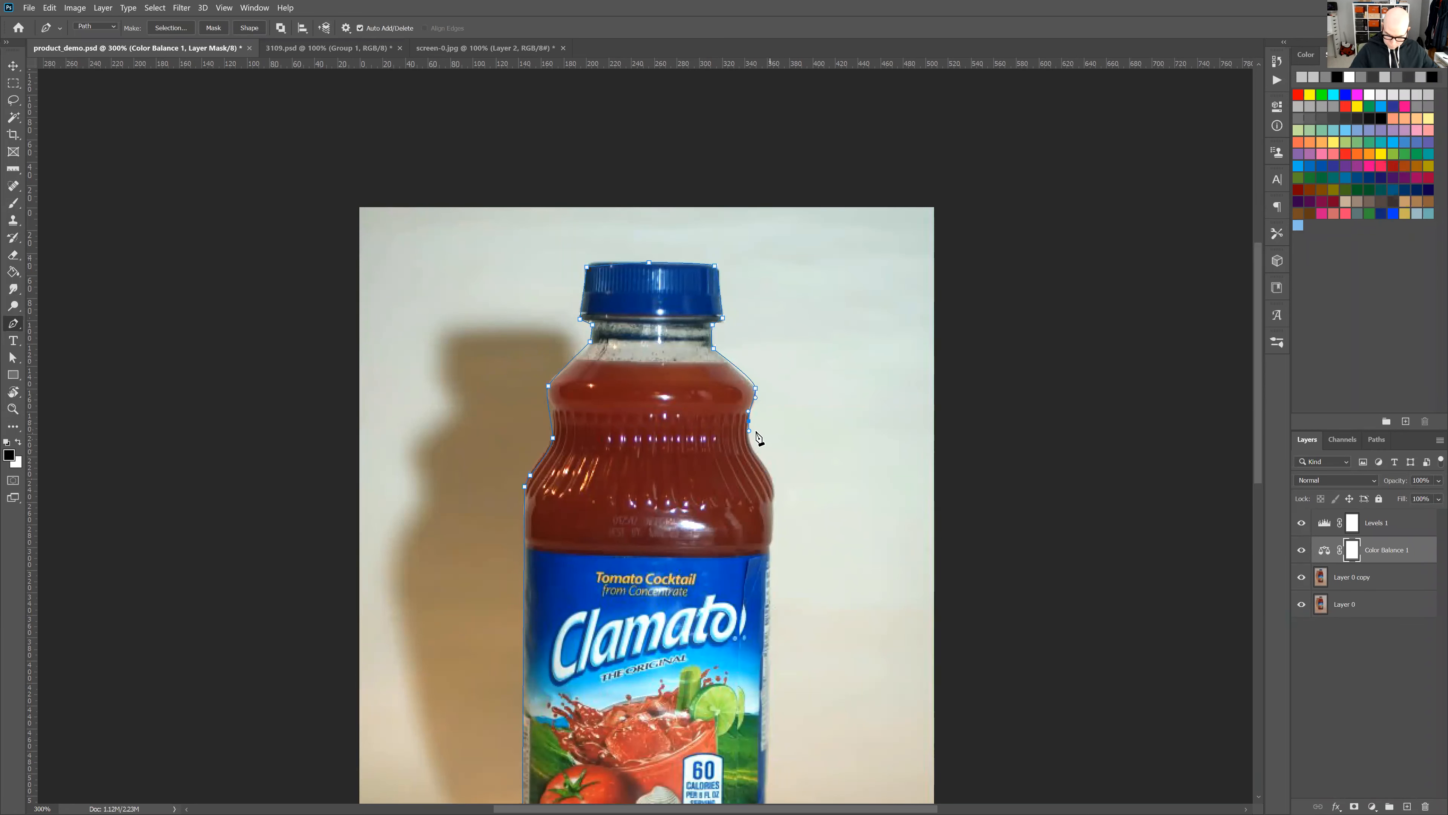
pyautogui.click(755, 451)
pyautogui.click(773, 484)
pyautogui.click(772, 541)
# - Trace the rest of the bottle's right side and the curved base, and close the path at its starting point
pyautogui.moveTo(805, 601); pyautogui.dragTo(840, 414)
pyautogui.click(801, 642)
pyautogui.moveTo(799, 689); pyautogui.dragTo(752, 725)
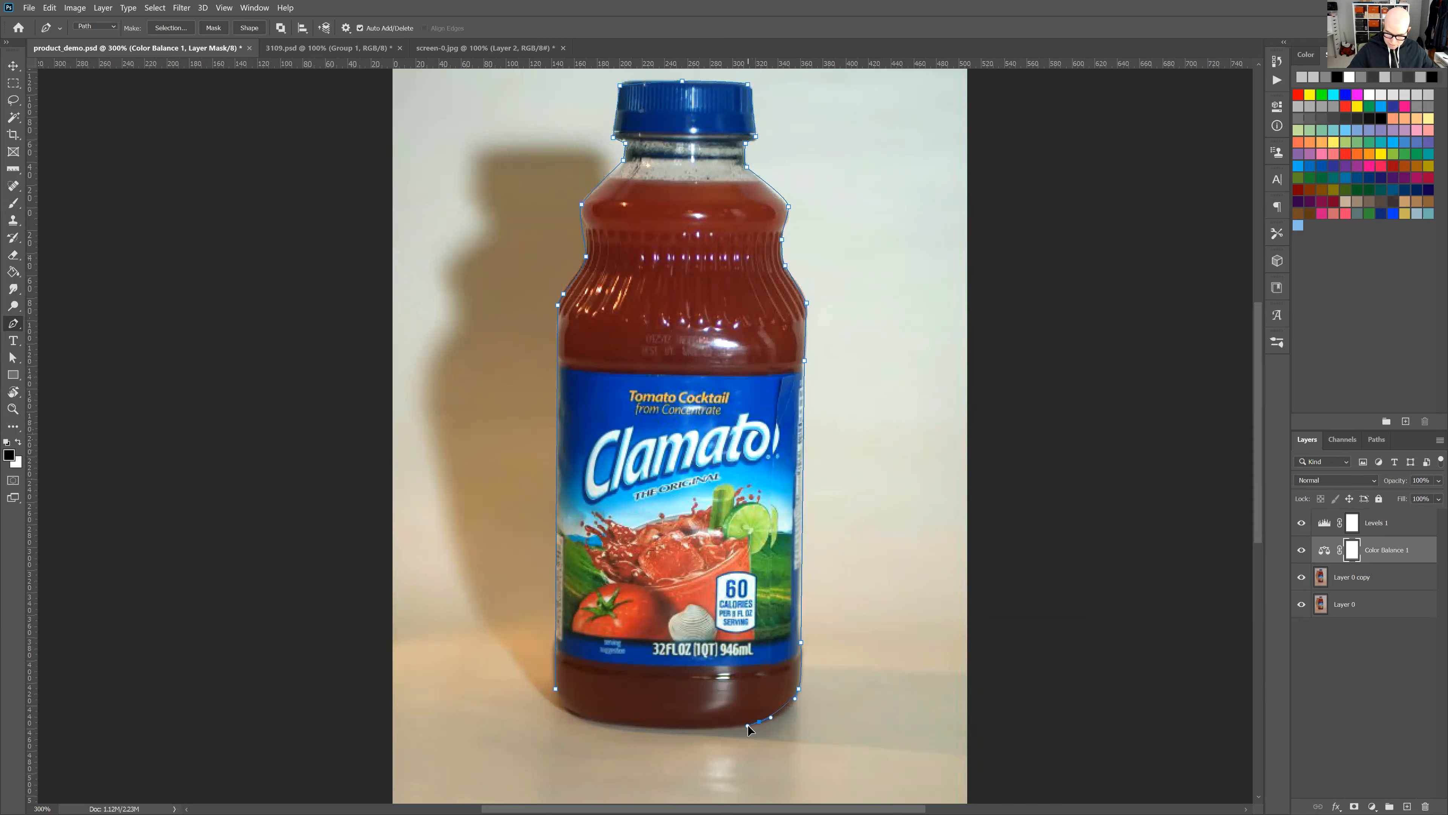
pyautogui.click(673, 729)
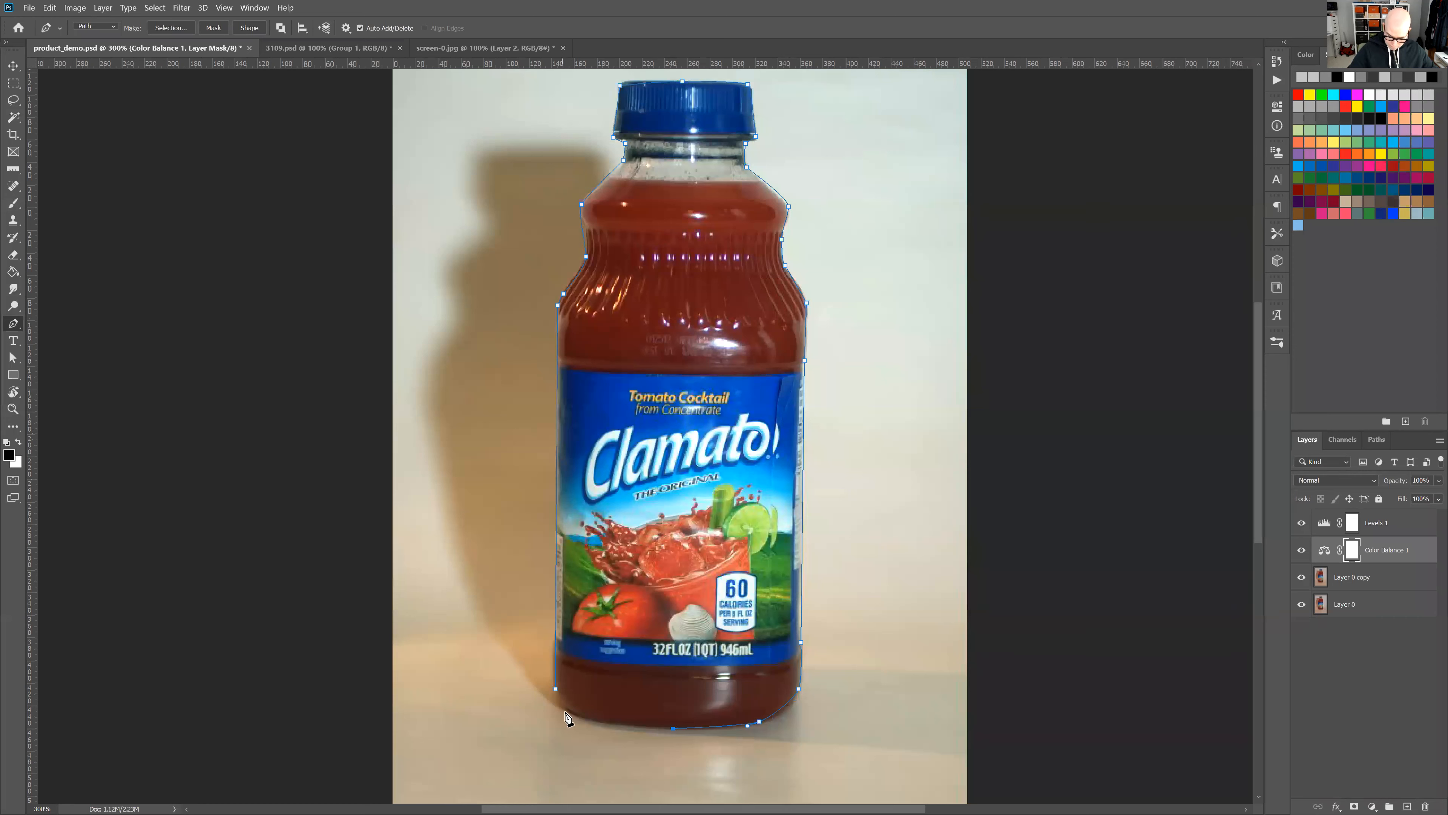
pyautogui.click(592, 719)
pyautogui.click(557, 689)
# - Refine the path's anchor points along the bottle's base so the outline follows its rounded corners
pyautogui.press('a')
pyautogui.moveTo(580, 717); pyautogui.dragTo(578, 722)
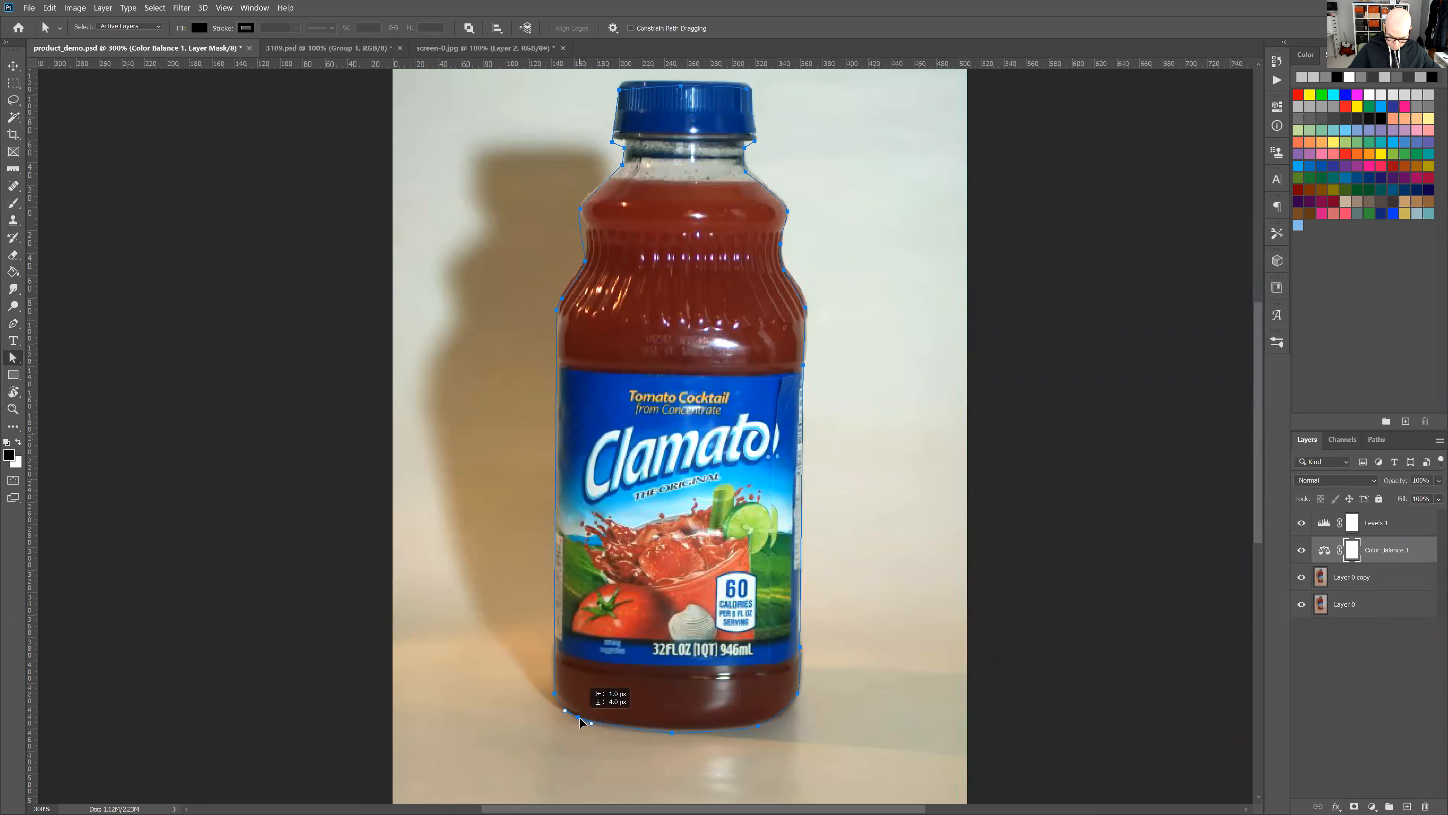
pyautogui.moveTo(758, 730); pyautogui.dragTo(759, 729)
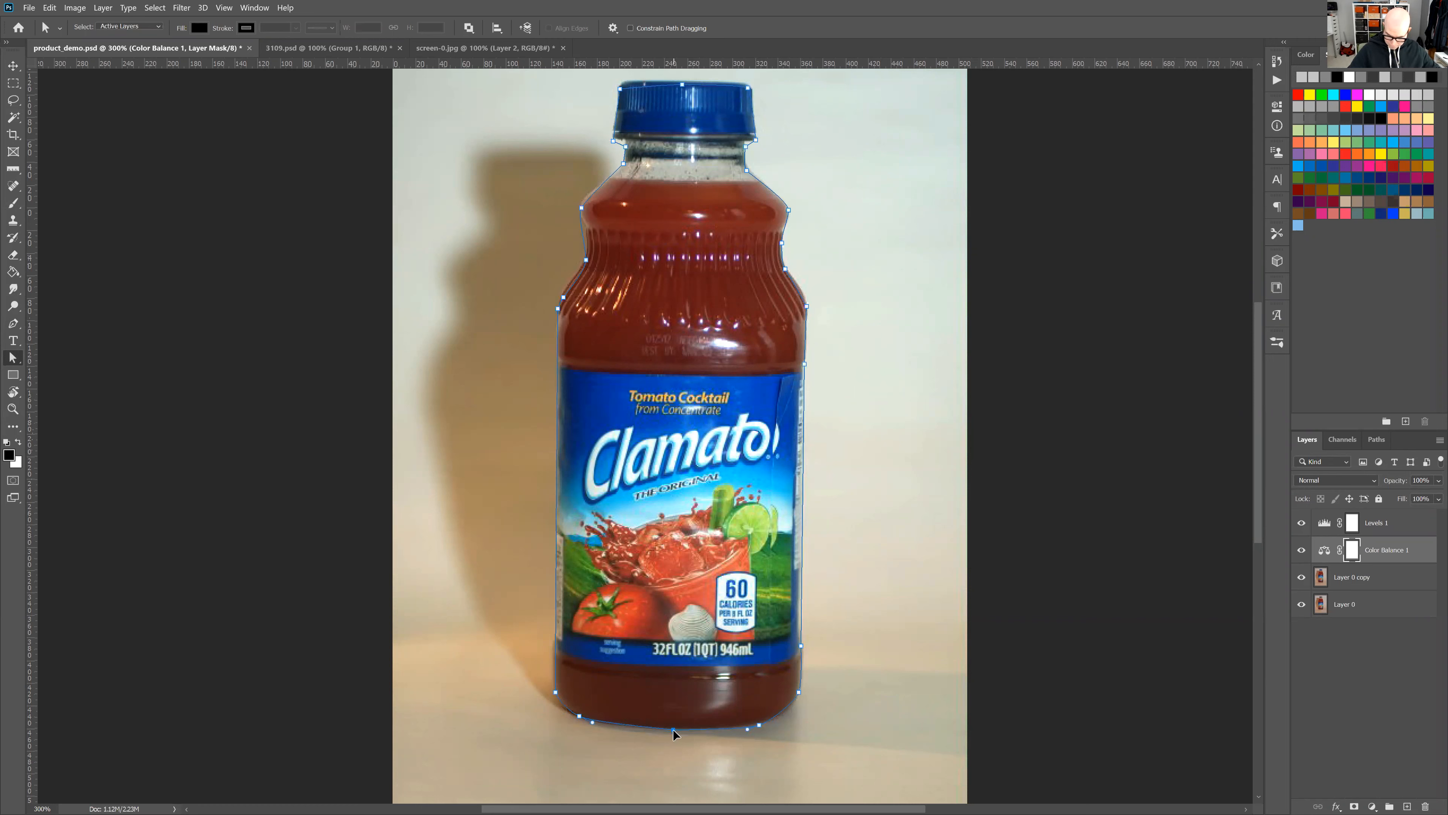
pyautogui.click(796, 699)
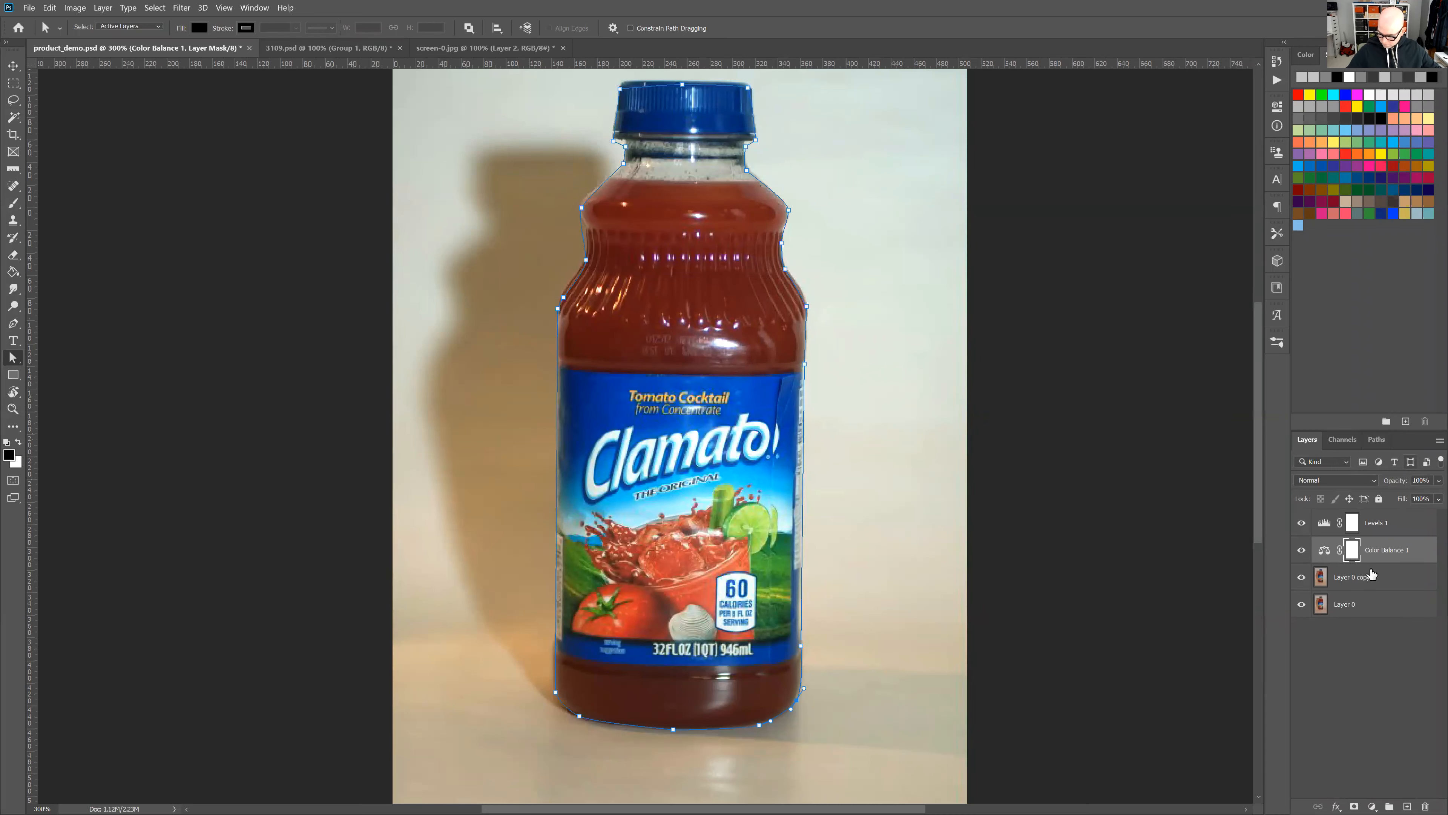
# - Add an empty layer above Color Balance 1 and a Levels adjustment layer masked by the bottle's work path
pyautogui.click(1376, 439)
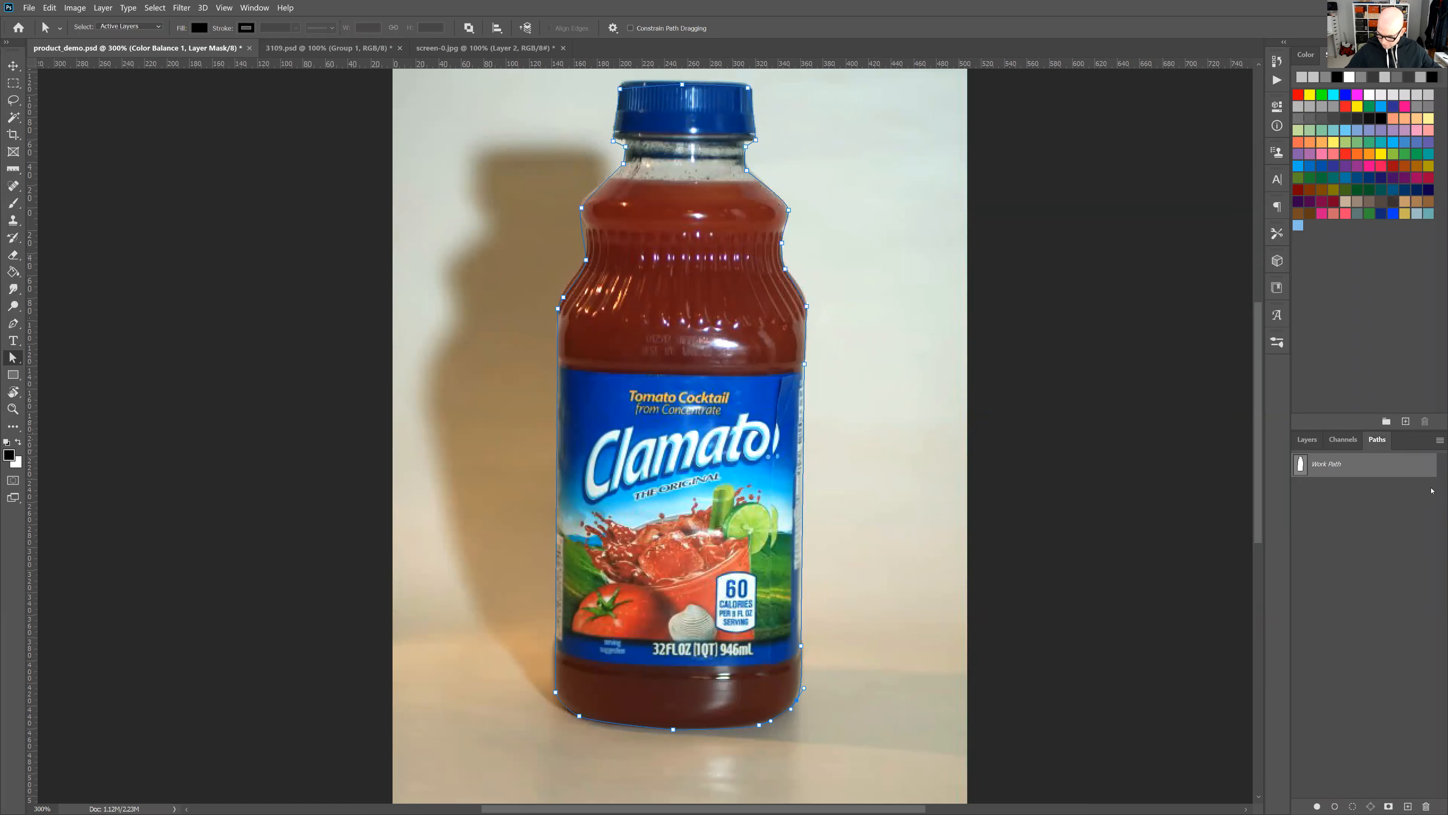
pyautogui.click(1307, 440)
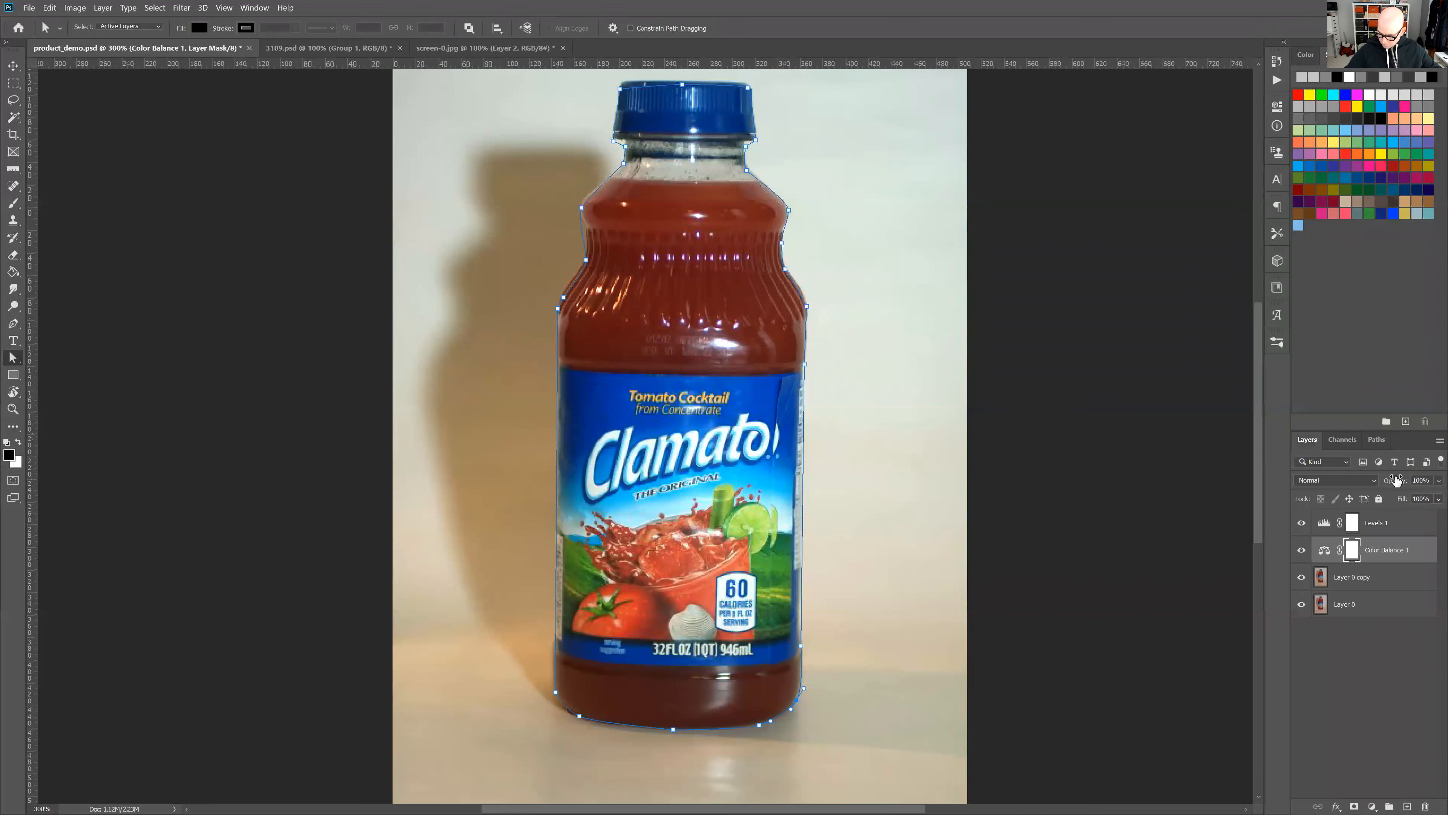
pyautogui.click(1408, 803)
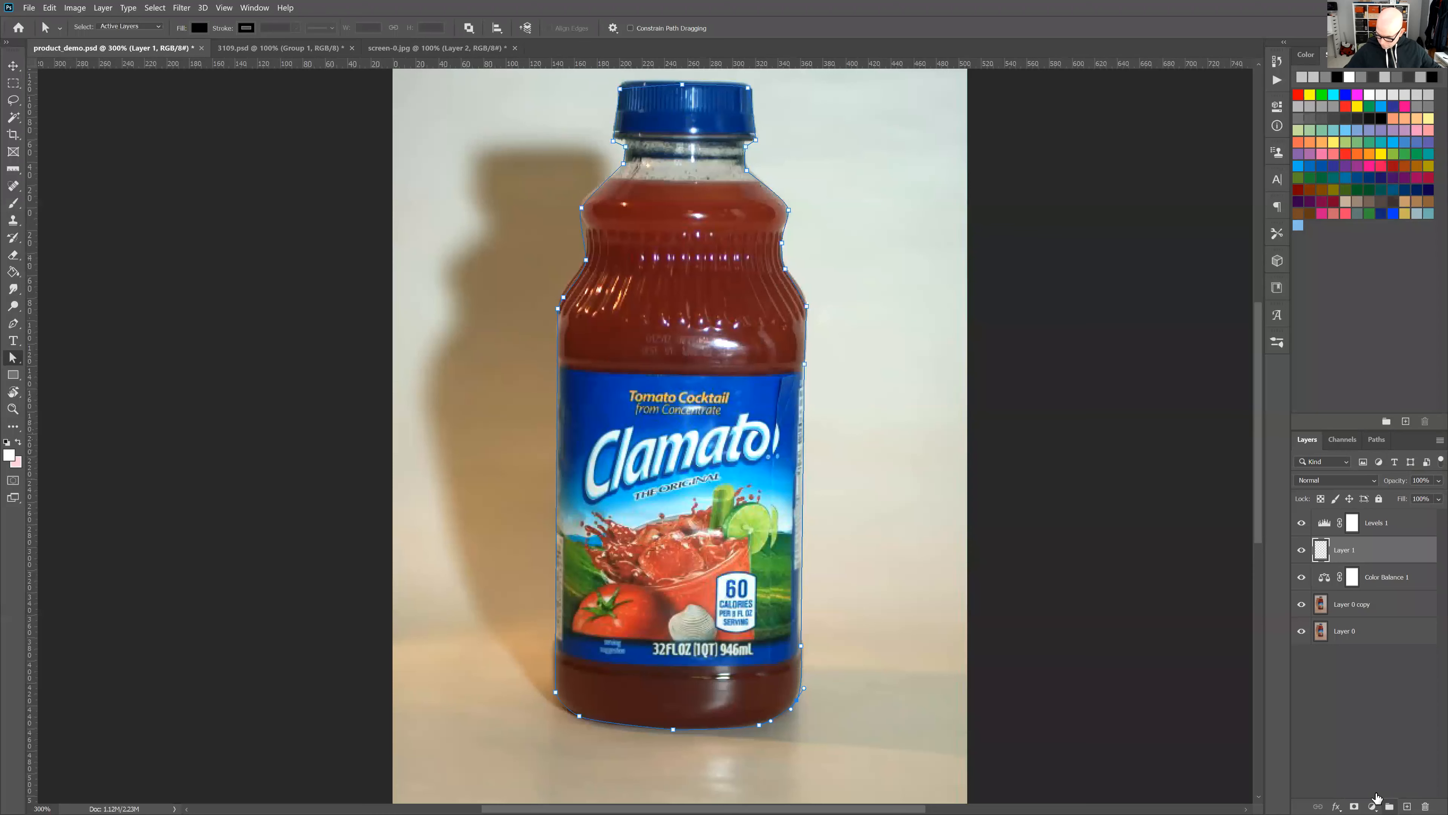
pyautogui.click(1372, 806)
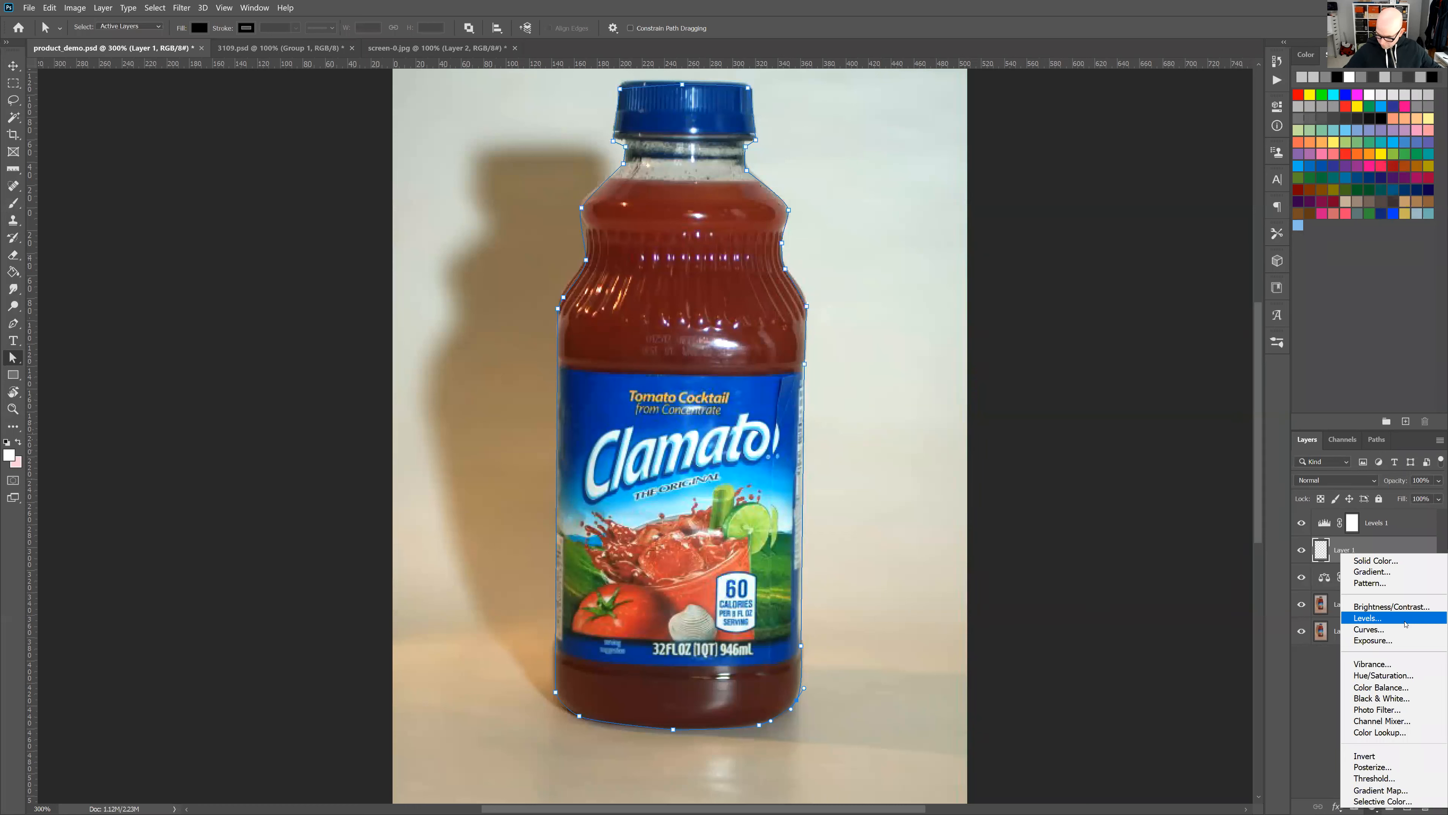
pyautogui.click(1406, 620)
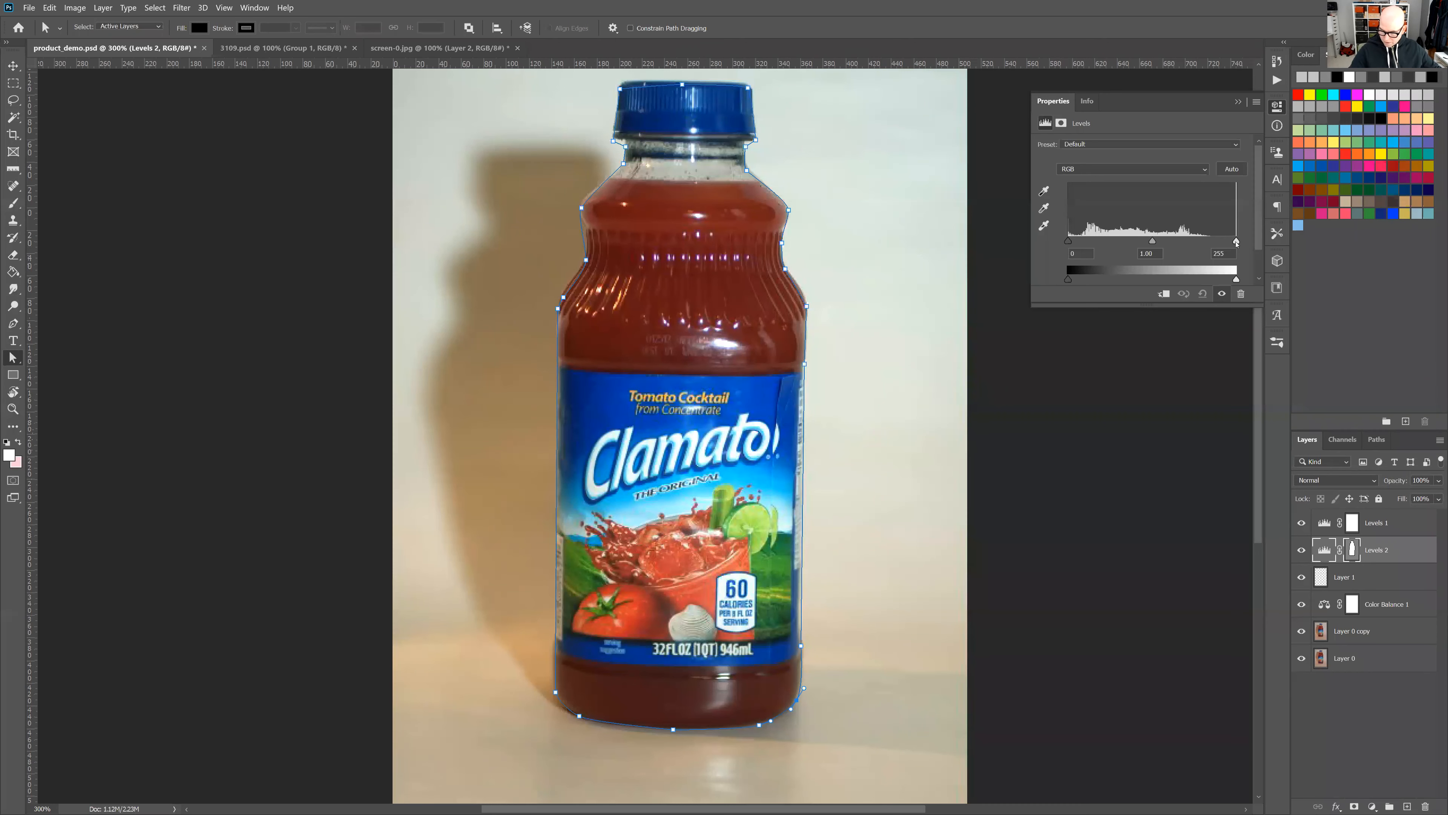
# - With Levels 1 hidden, sample the label's white calorie box as the Levels 2 white point and set the midtones to 0.75
pyautogui.click(1301, 522)
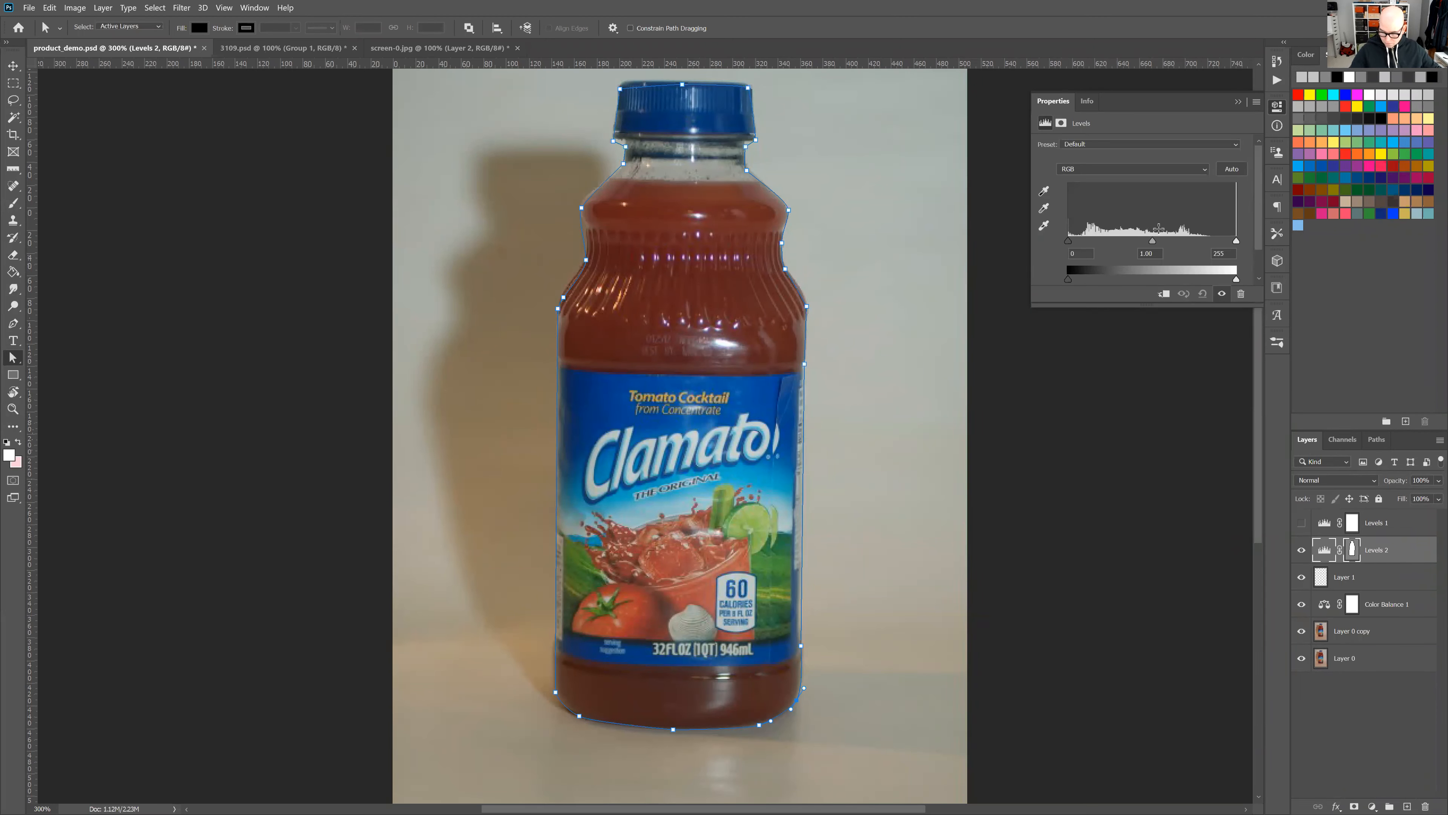
pyautogui.moveTo(1238, 242)
pyautogui.mouseDown()
pyautogui.moveTo(1214, 242)
pyautogui.moveTo(1237, 241)
pyautogui.mouseUp()
pyautogui.click(1044, 226)
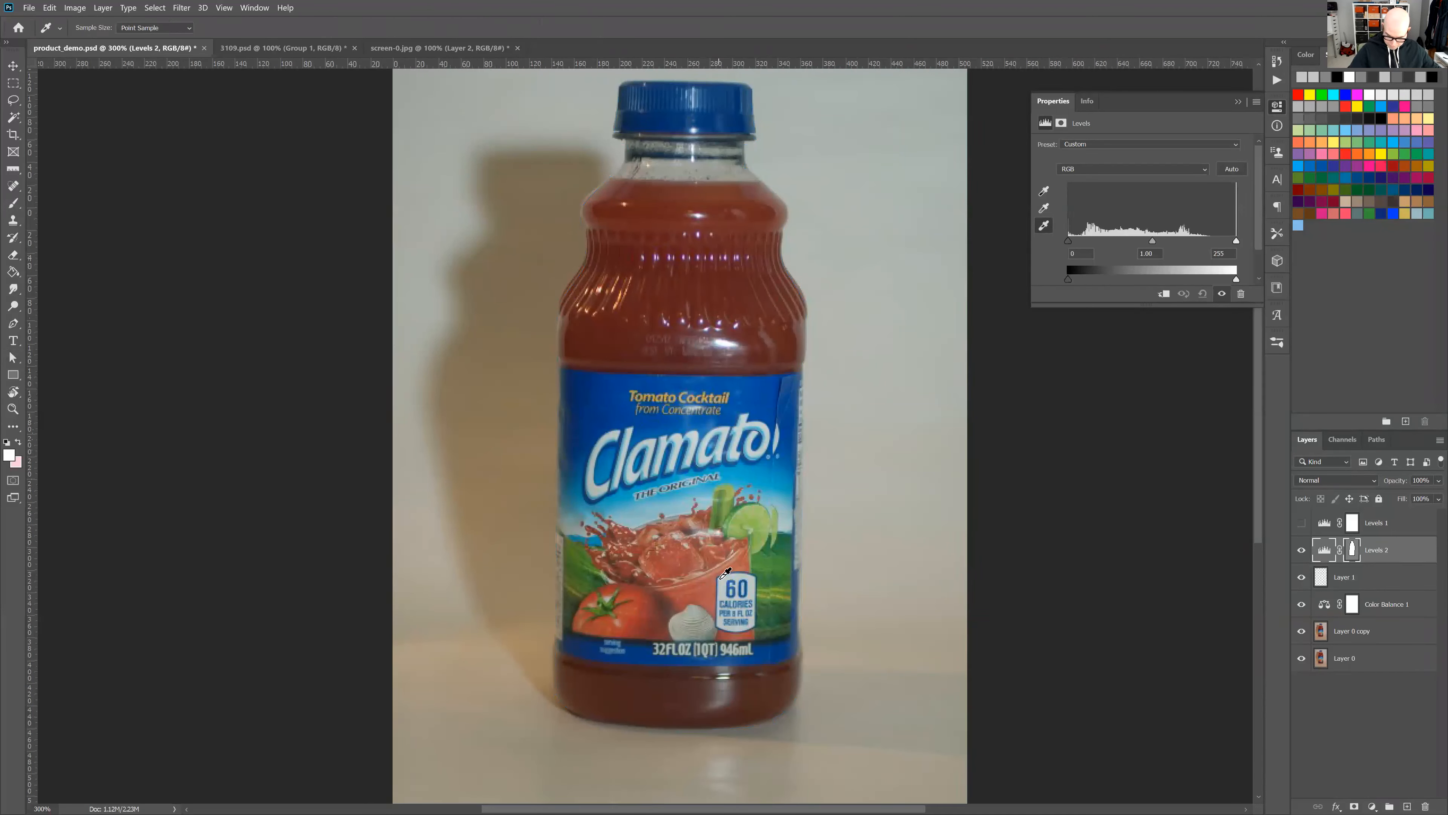
pyautogui.click(724, 580)
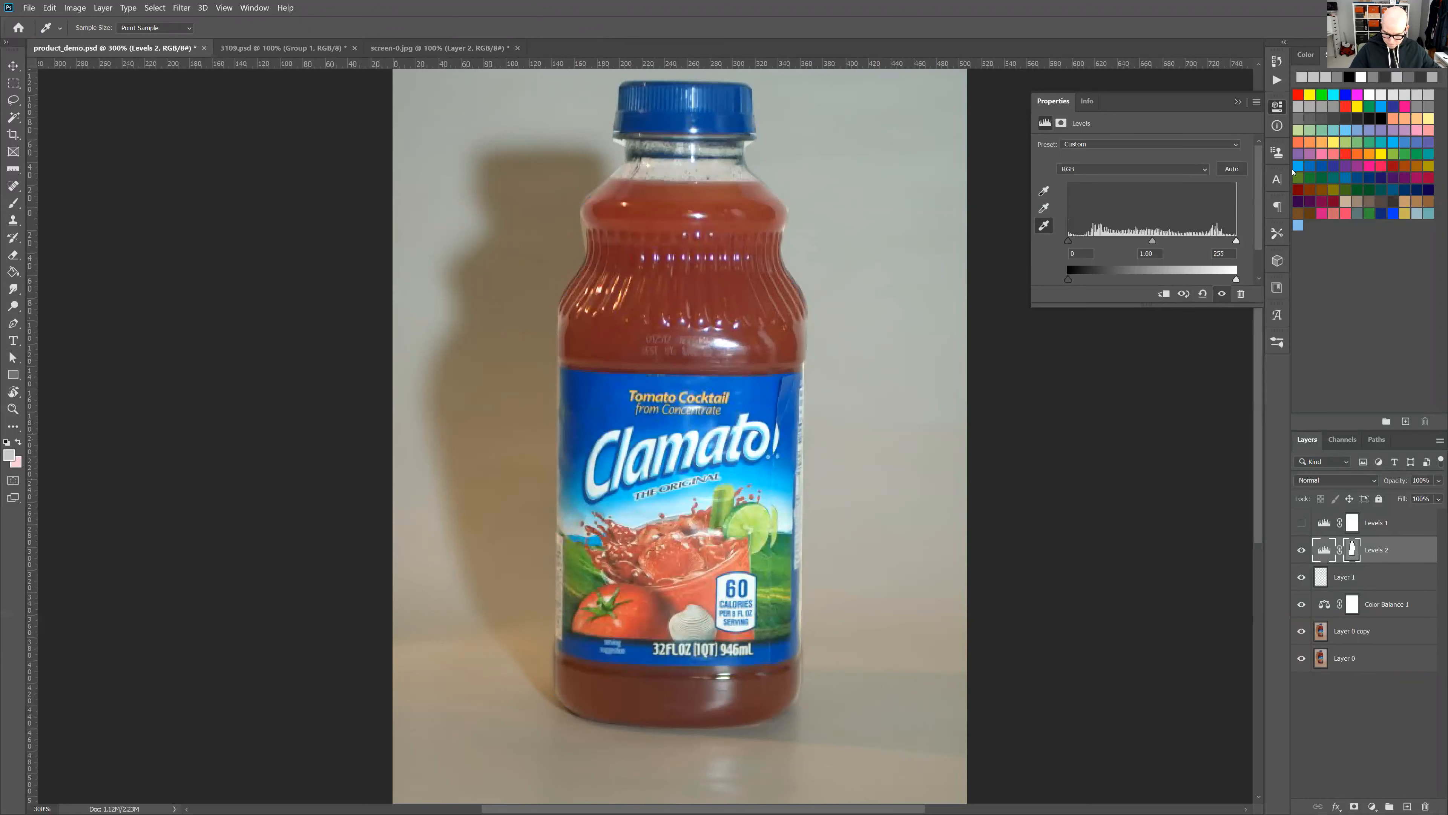
pyautogui.moveTo(1152, 241); pyautogui.dragTo(1173, 239)
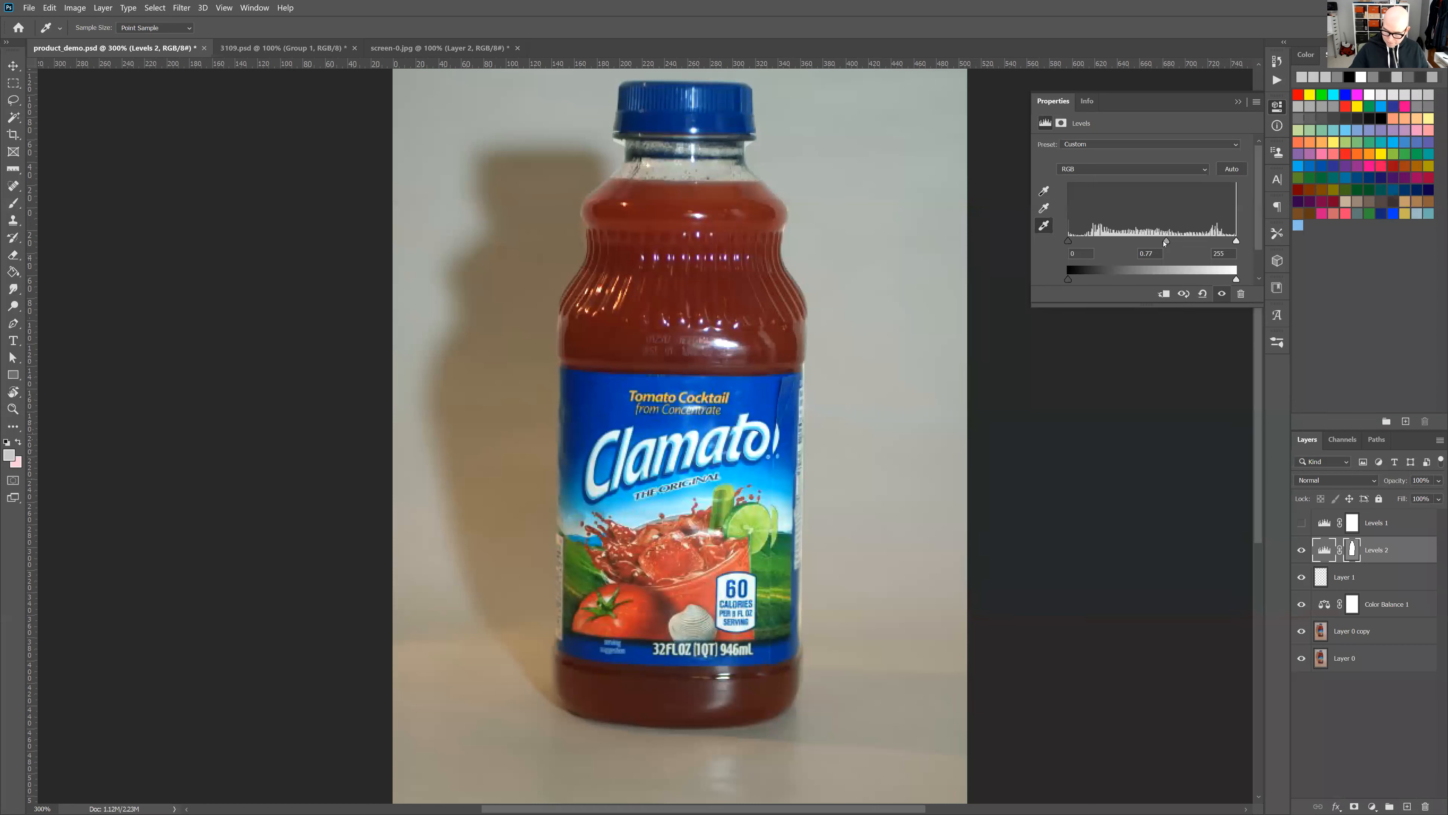
pyautogui.moveTo(1167, 244); pyautogui.dragTo(1168, 244)
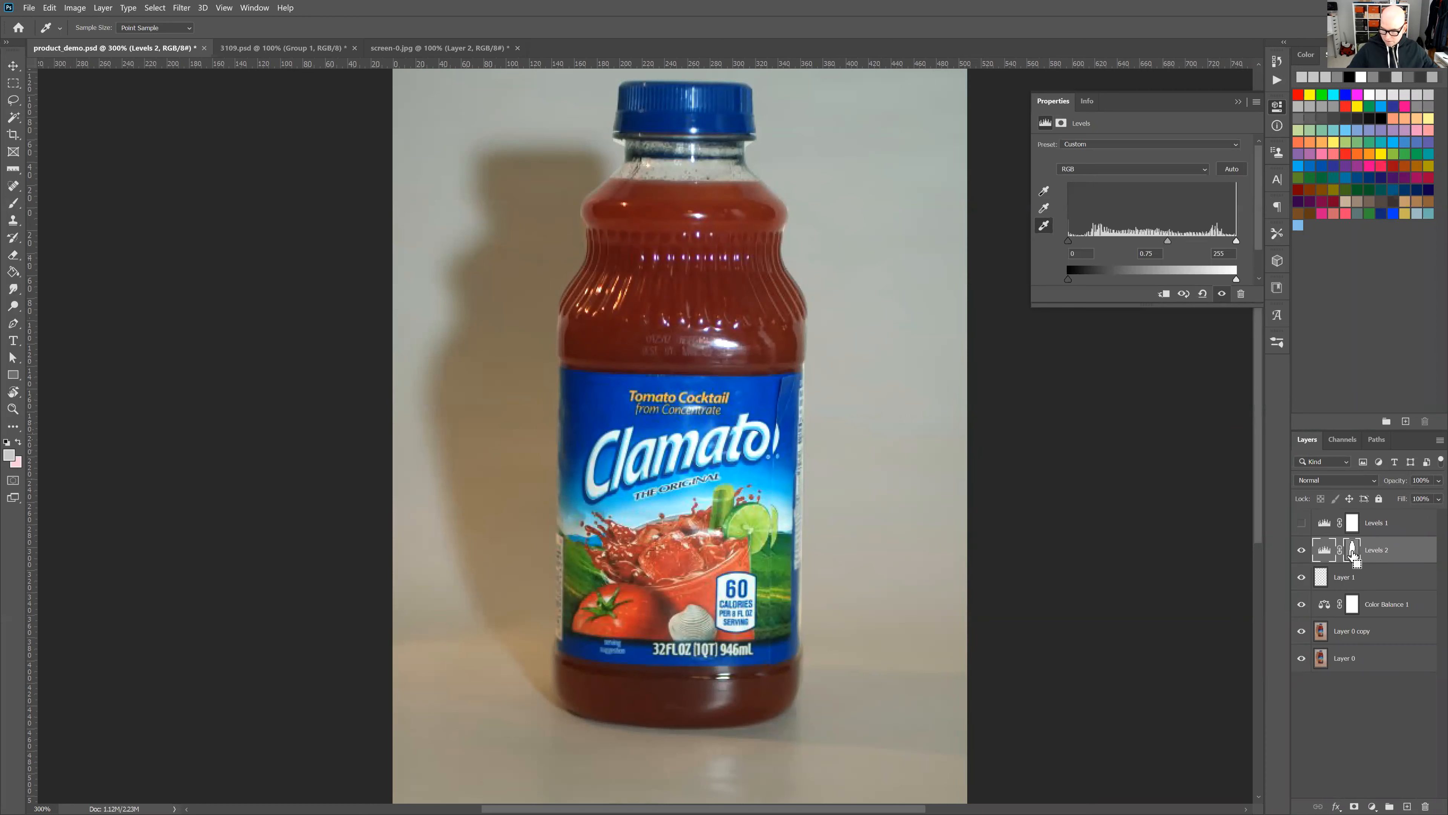
# - Load the Levels 2 vector mask as a selection, invert it, and add a Levels adjustment layer for the background
pyautogui.keyDown('ctrl'); pyautogui.click(1352, 549); pyautogui.keyUp('ctrl')
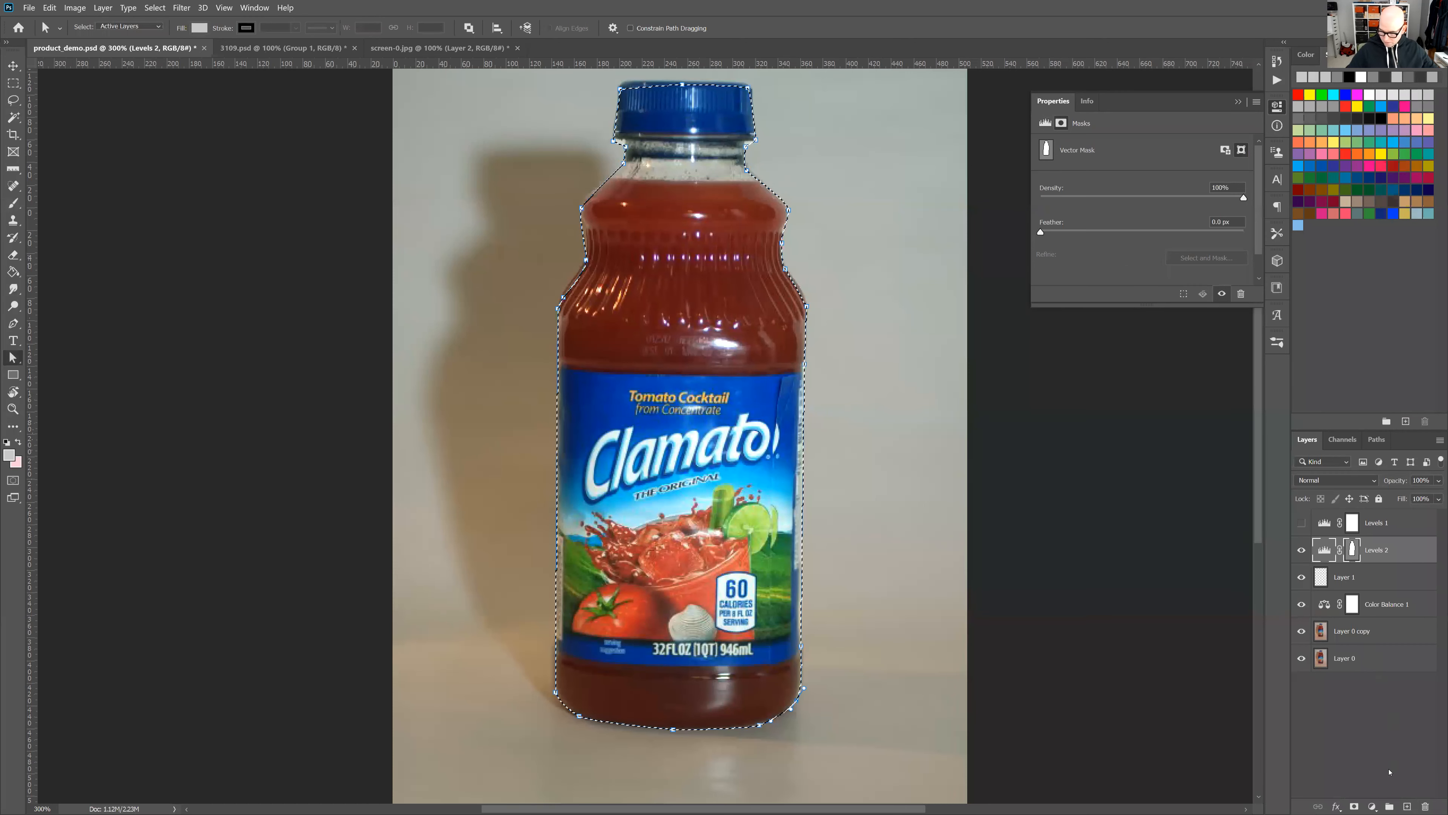
pyautogui.hotkey('ctrl', 'shift', 'i')
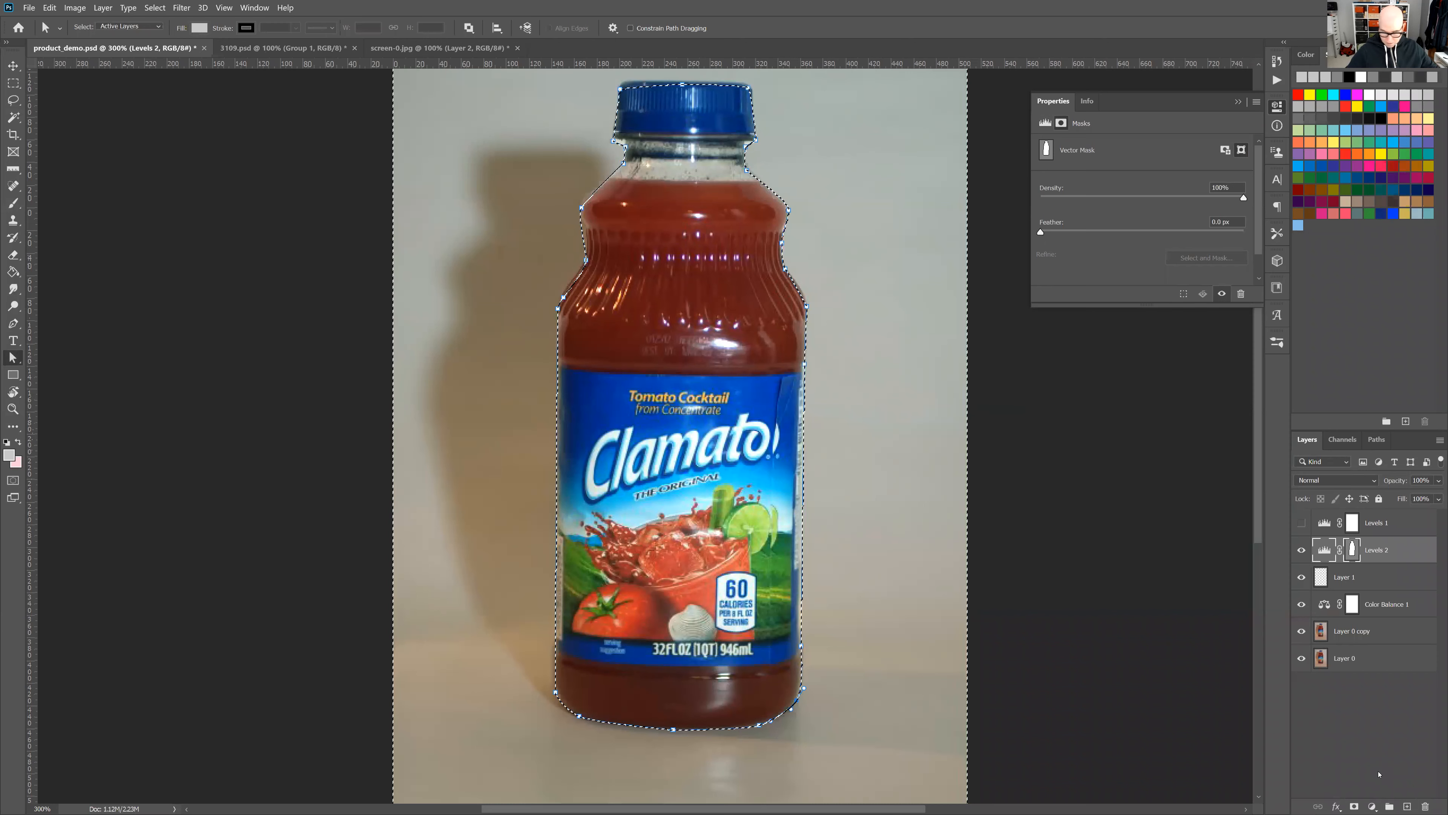
pyautogui.click(1372, 801)
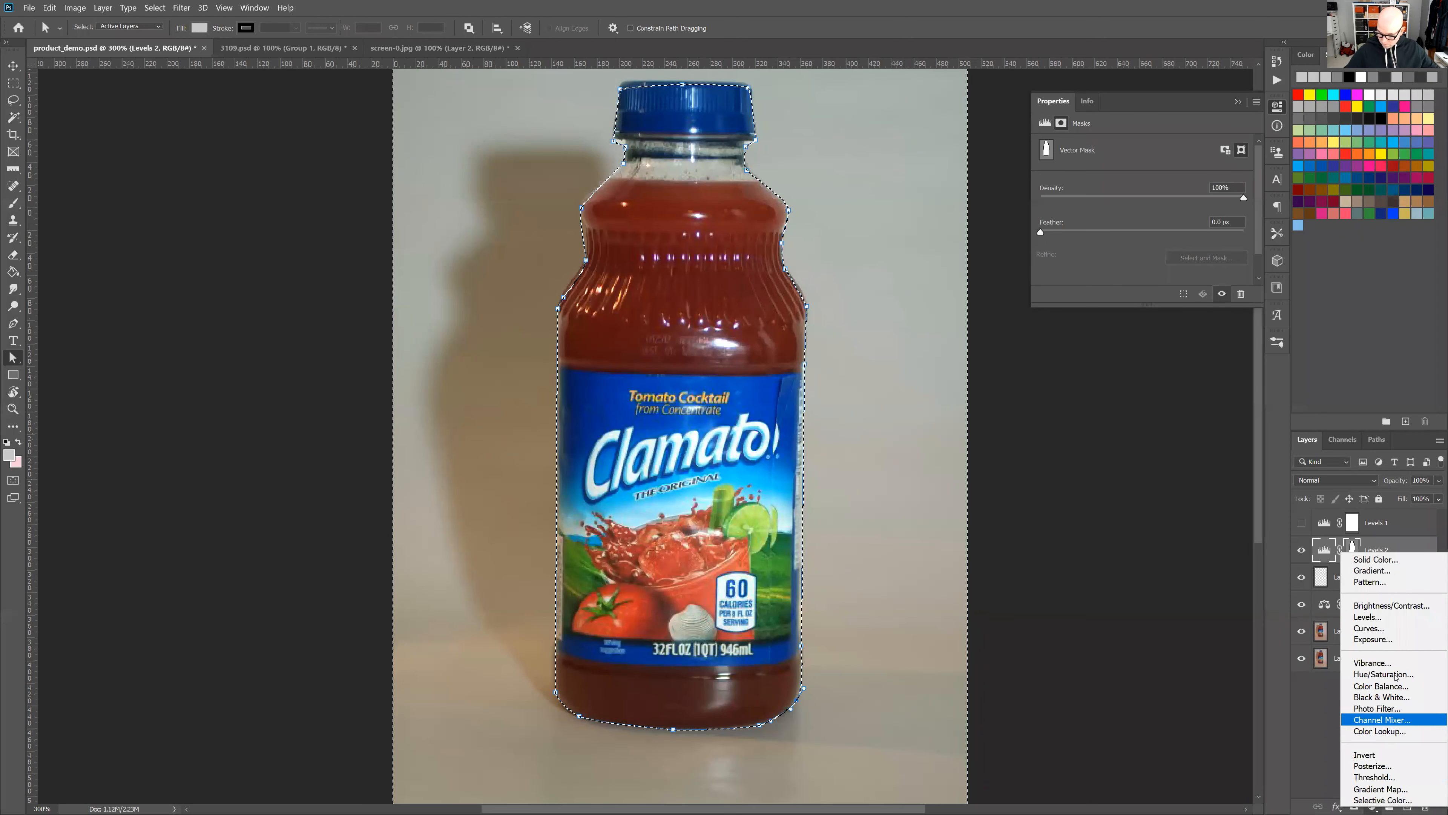
pyautogui.click(1399, 621)
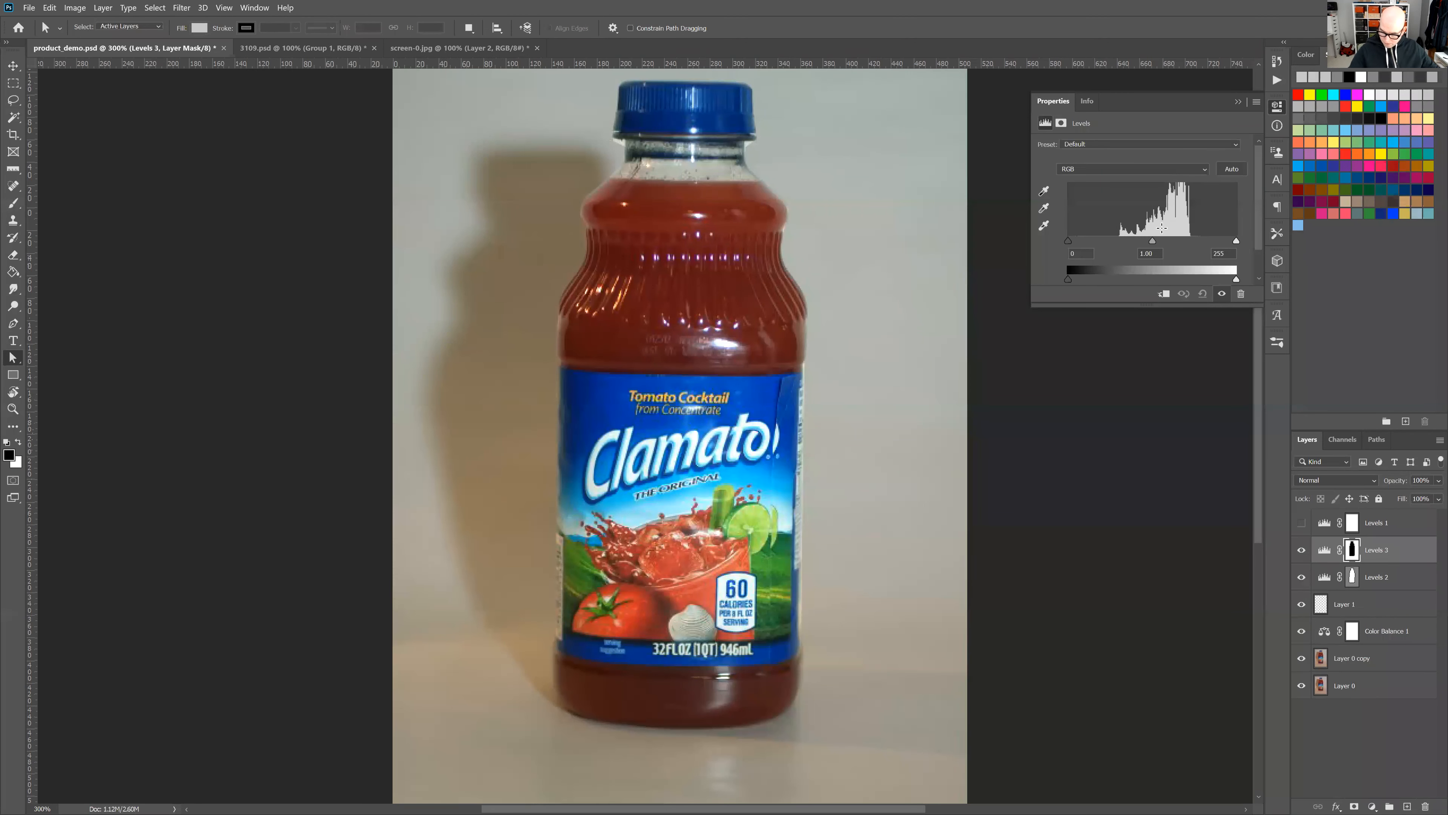
# - Set the background Levels white input to 188 with brighter midtones, and add a Hue/Saturation layer with the same mask at saturation -52
pyautogui.moveTo(1236, 240); pyautogui.dragTo(1114, 244)
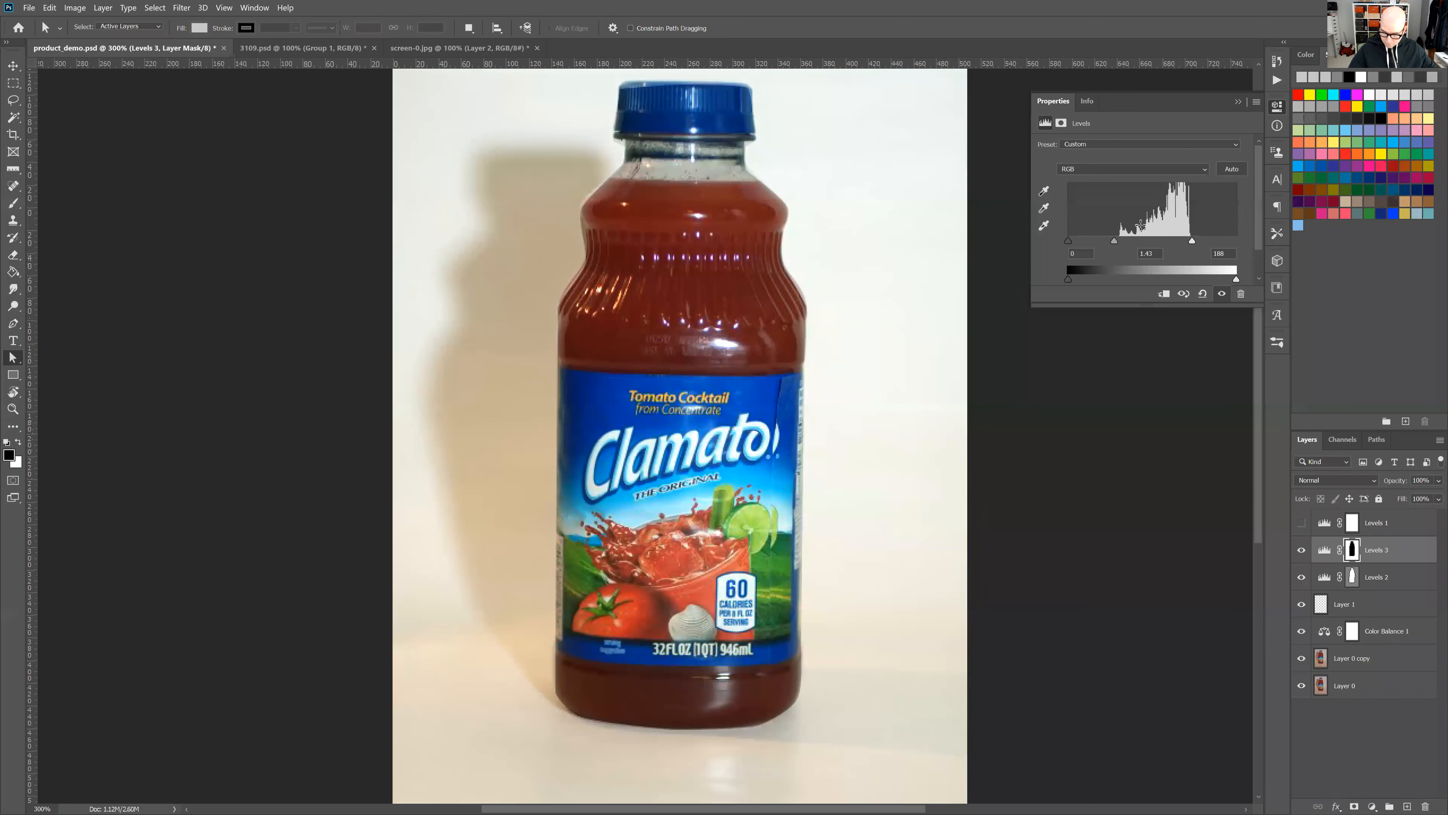
pyautogui.keyDown('ctrl'); pyautogui.click(1361, 552); pyautogui.keyUp('ctrl')
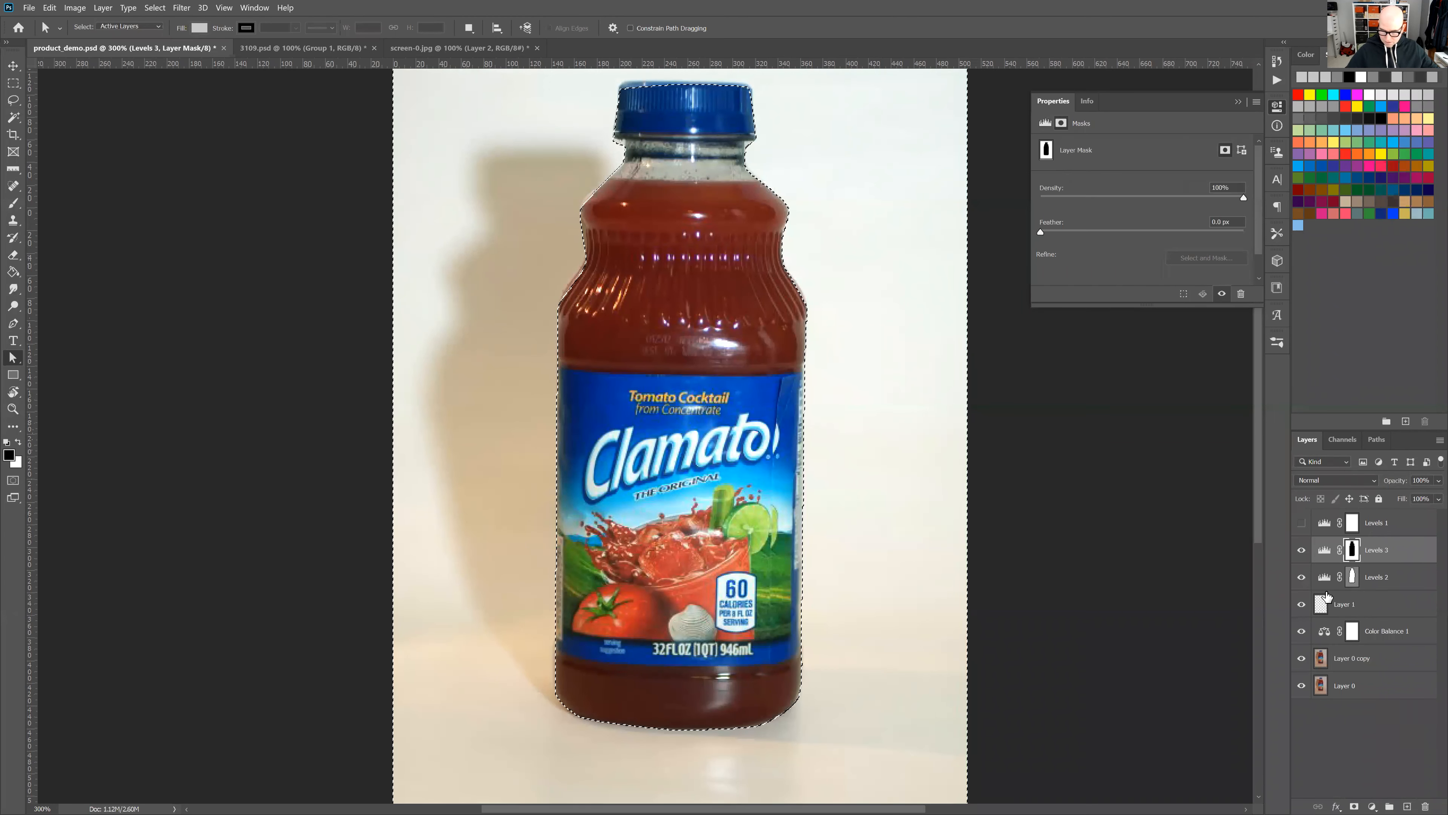
pyautogui.click(1372, 806)
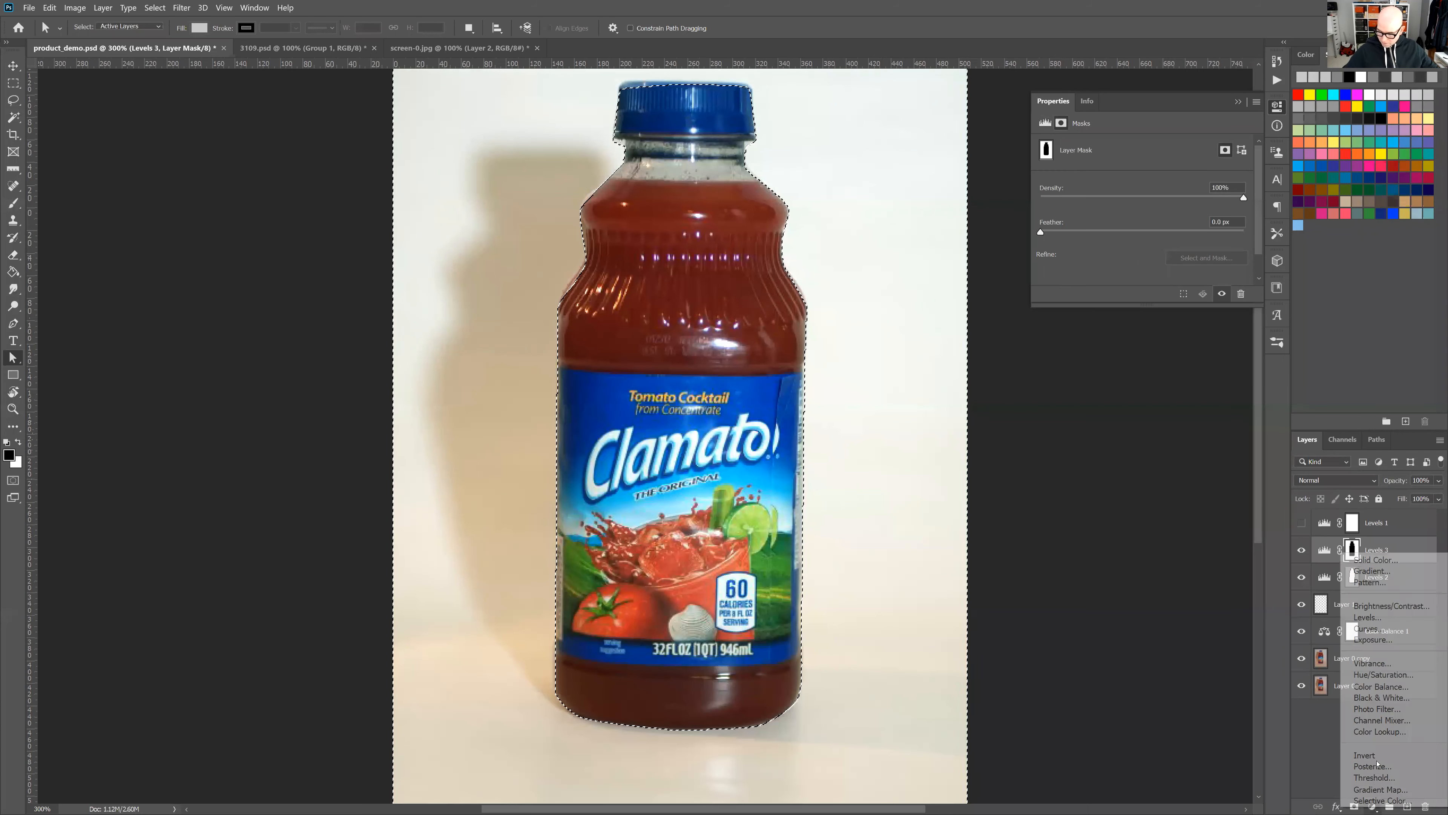
pyautogui.click(1384, 674)
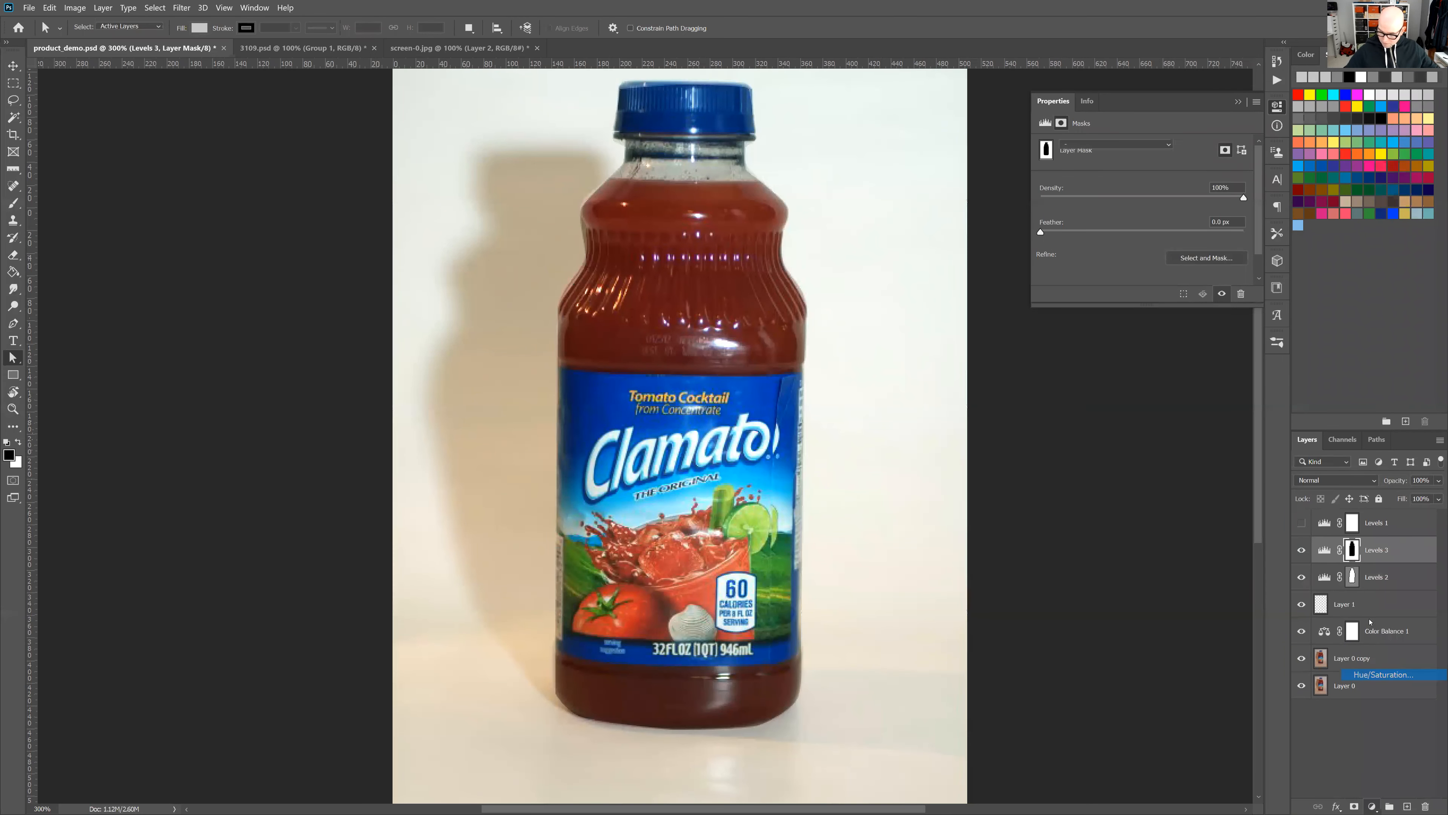
pyautogui.moveTo(1142, 222); pyautogui.dragTo(1131, 222)
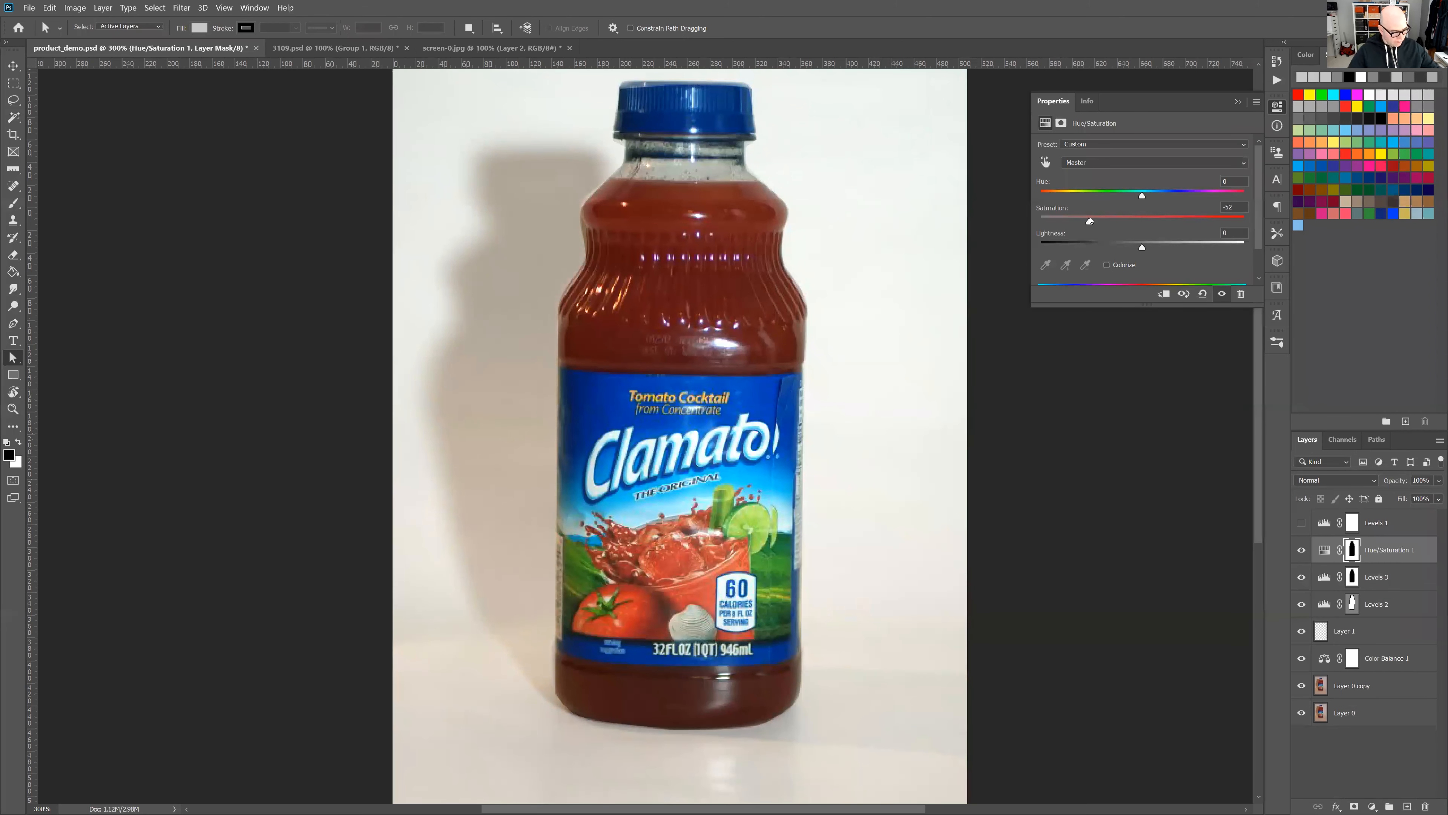
# - Readjust the background's Levels 3 layer to midtones 1.96 and a white input of 218
pyautogui.hotkey('ctrl', '-')
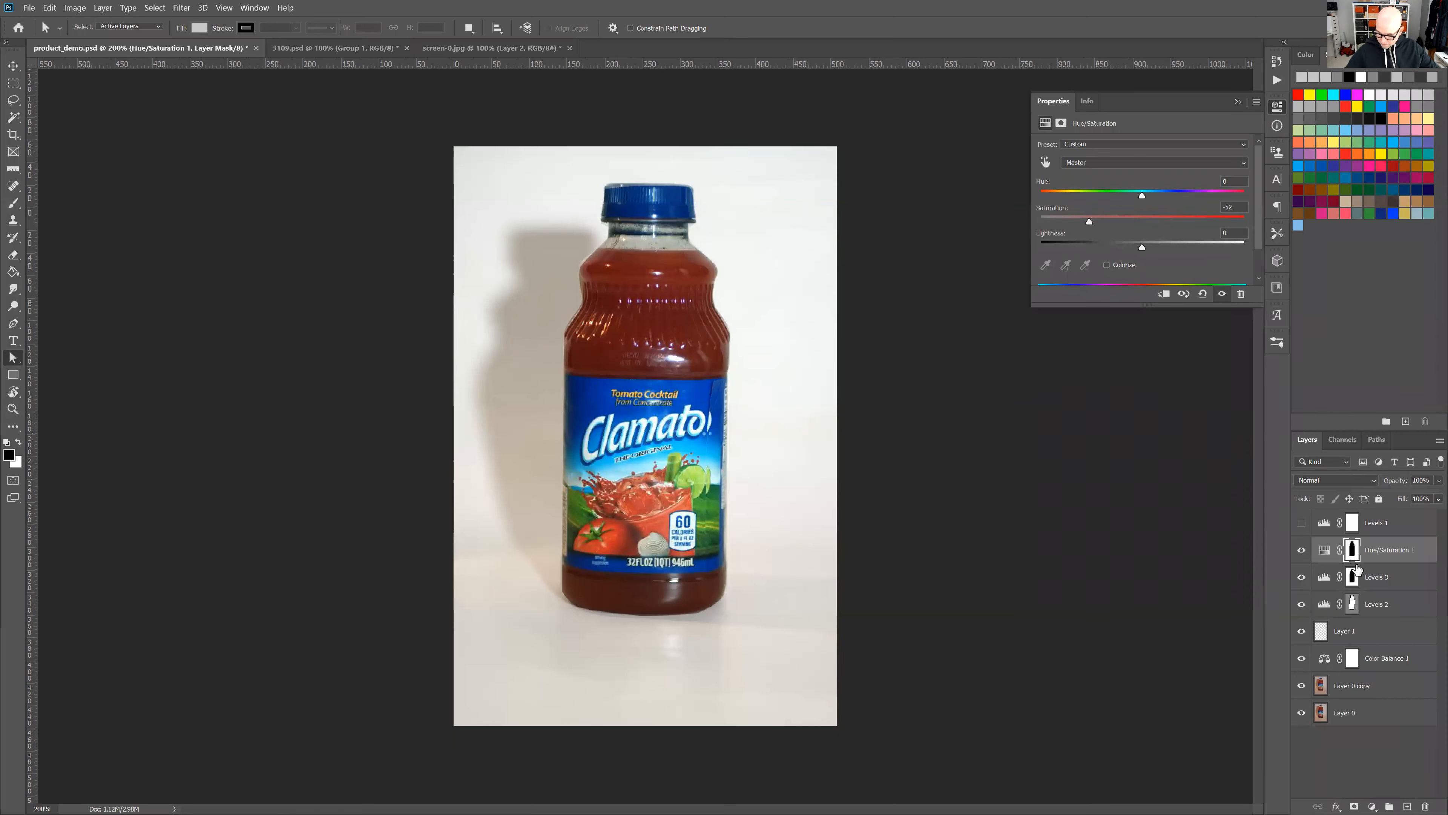
pyautogui.click(1352, 578)
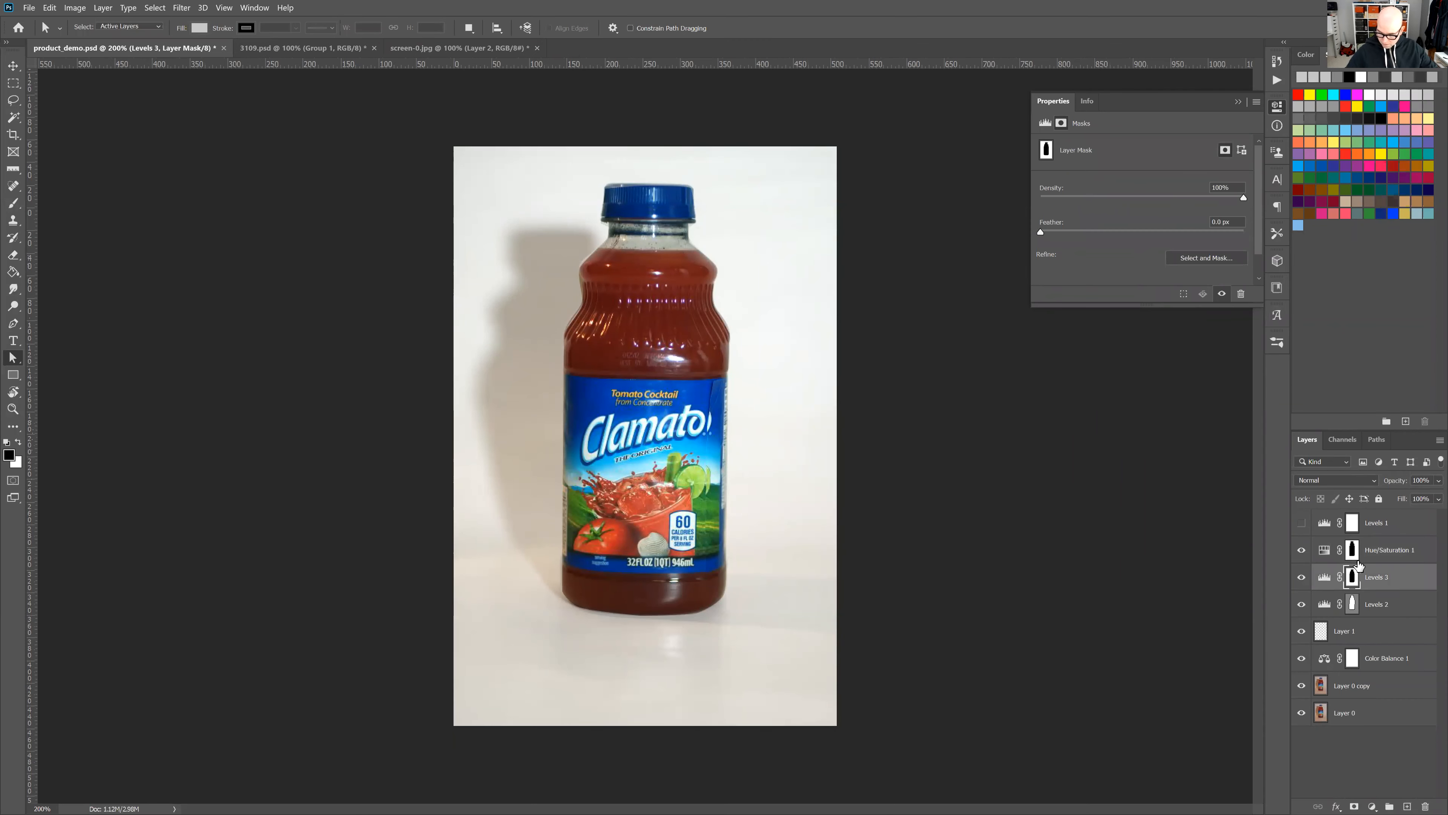
pyautogui.click(1325, 578)
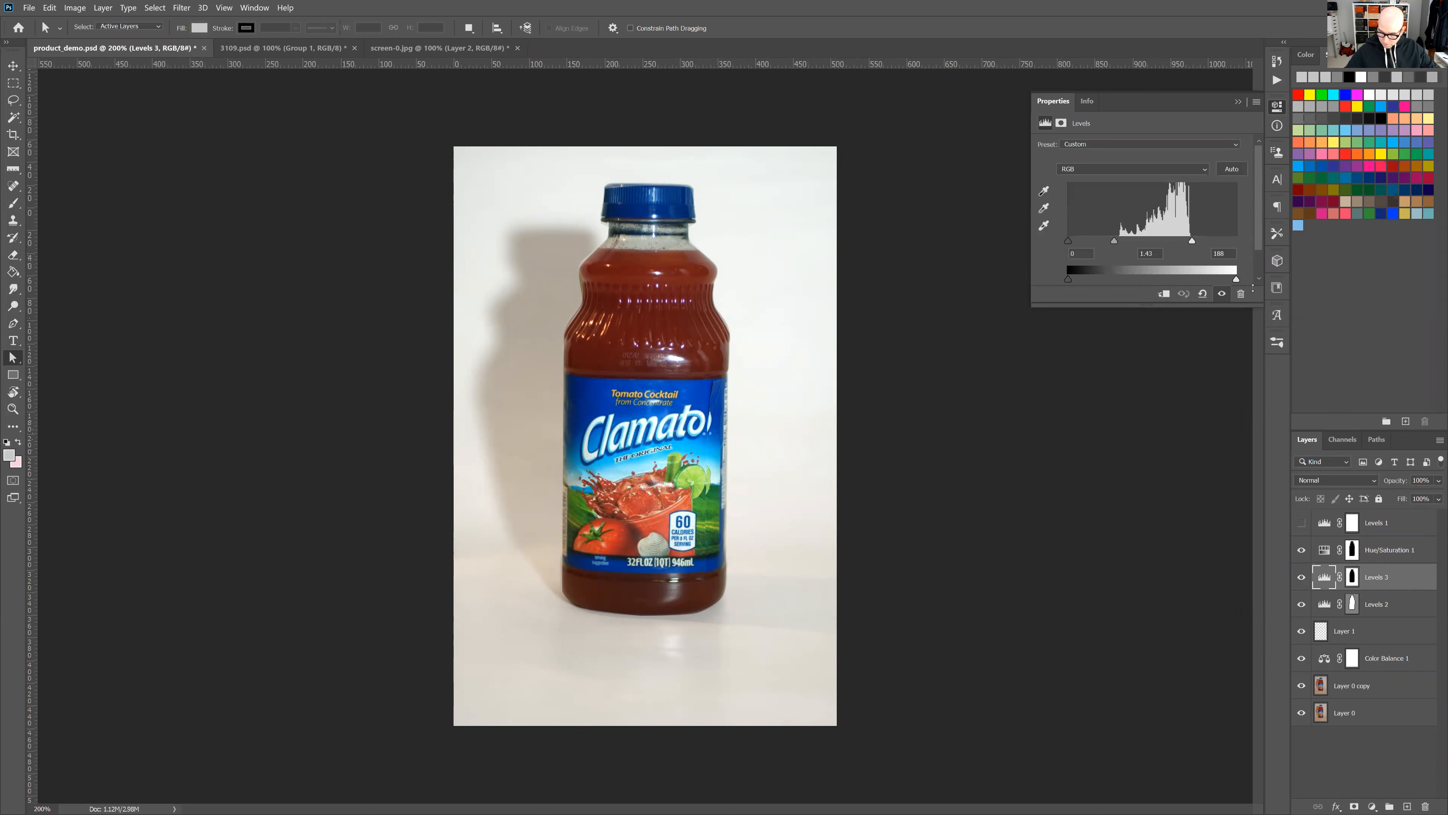
pyautogui.moveTo(1192, 241)
pyautogui.mouseDown()
pyautogui.moveTo(1174, 242)
pyautogui.moveTo(1203, 241)
pyautogui.mouseUp()
pyautogui.moveTo(1118, 240); pyautogui.dragTo(1089, 242)
pyautogui.moveTo(1203, 241); pyautogui.dragTo(1117, 239)
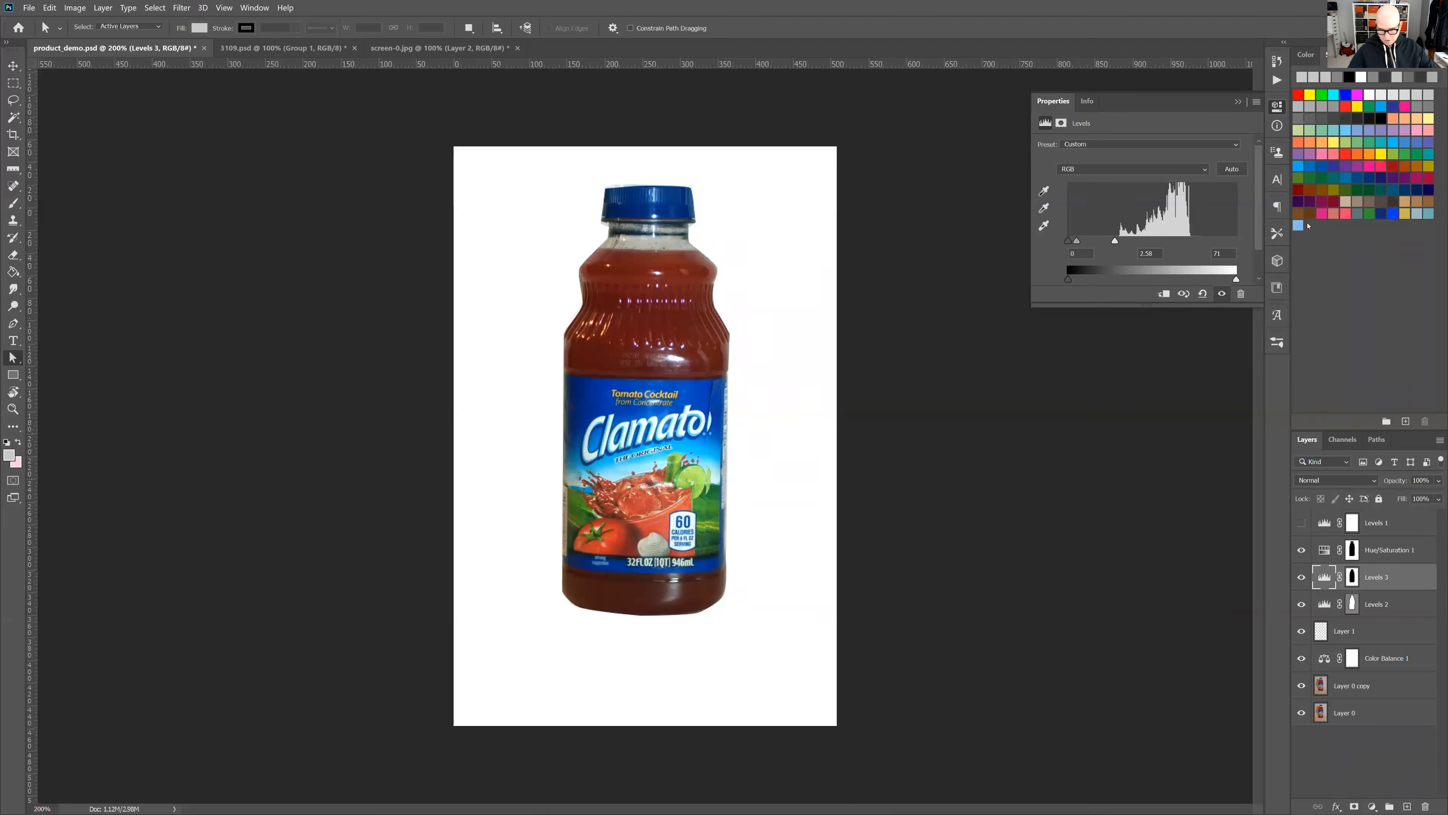
pyautogui.moveTo(1116, 241); pyautogui.dragTo(1198, 241)
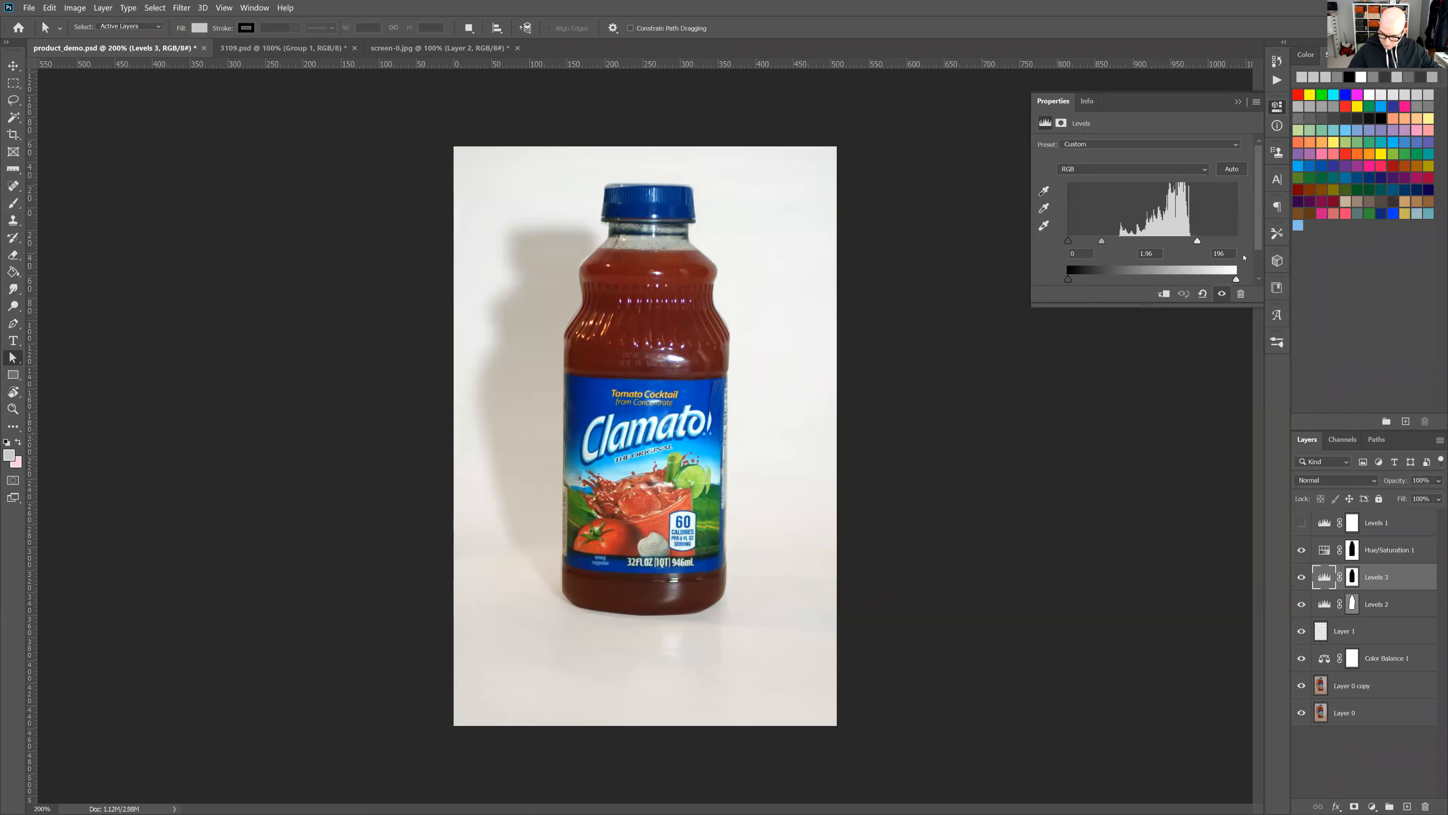
pyautogui.moveTo(1197, 241); pyautogui.dragTo(1213, 242)
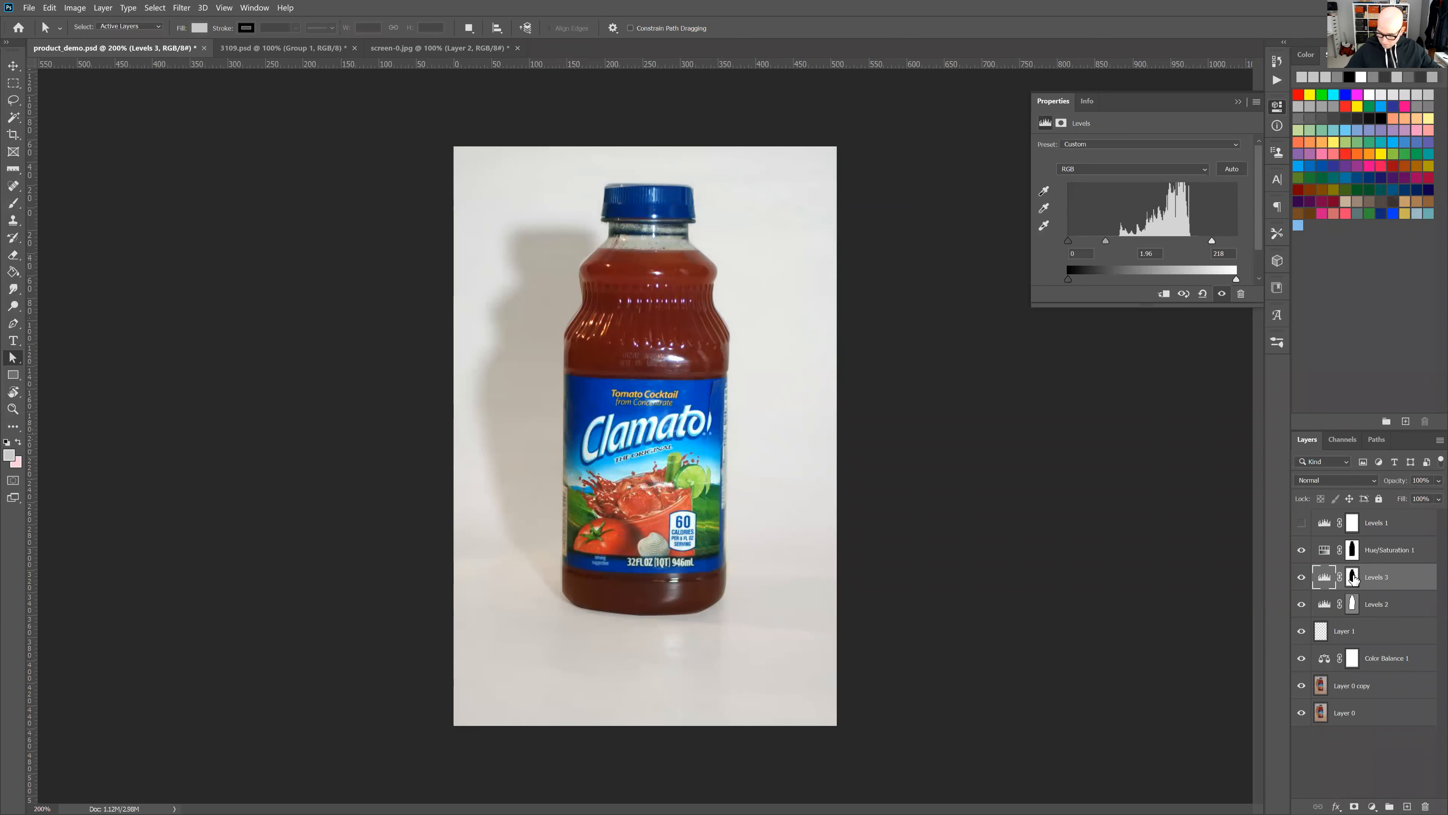
# - Load the Levels 3 mask as a selection and intersect it with a lasso outline around the shadow beside the bottle
pyautogui.keyDown('ctrl'); pyautogui.click(1353, 577); pyautogui.keyUp('ctrl')
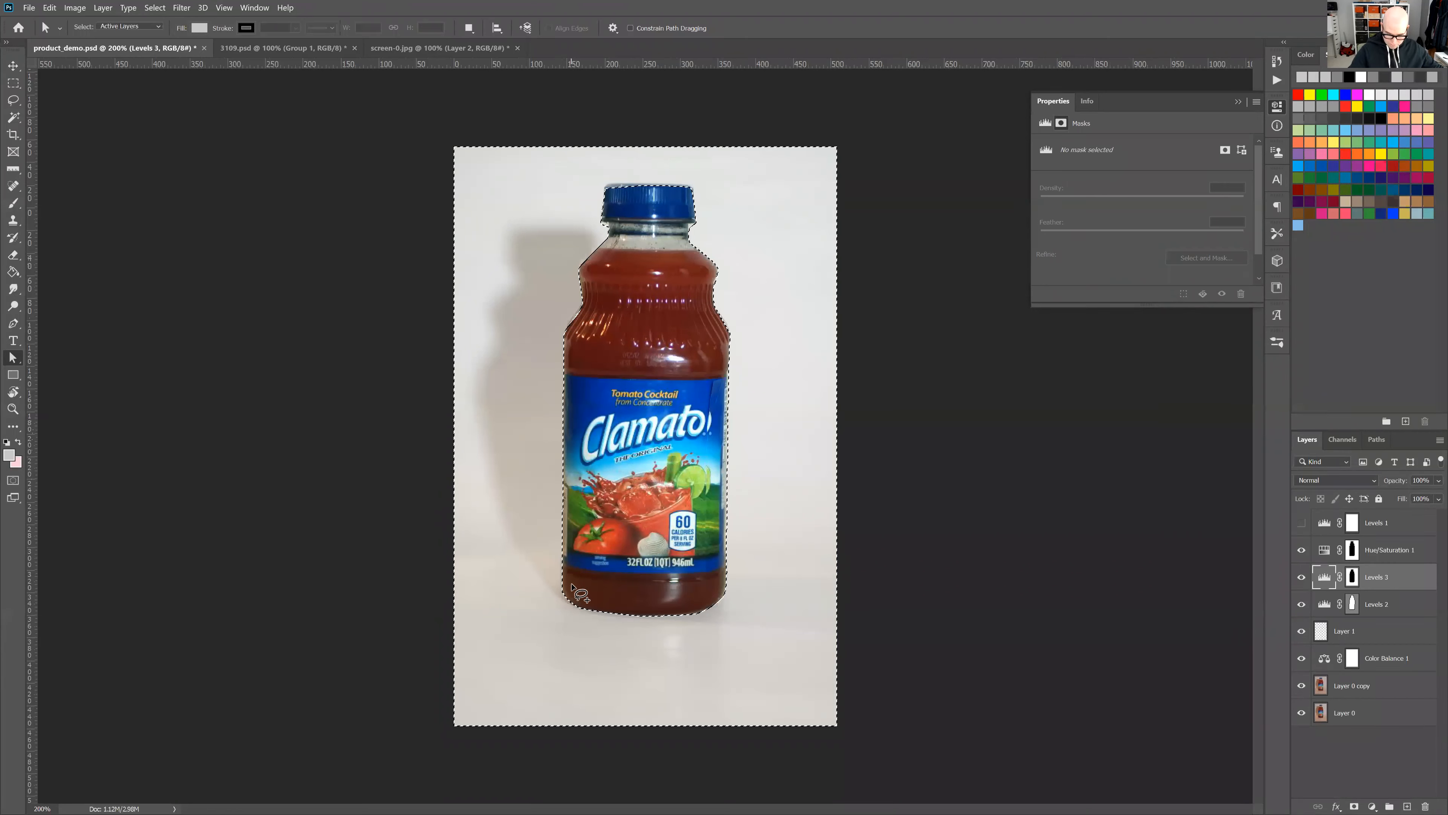
pyautogui.press('l')
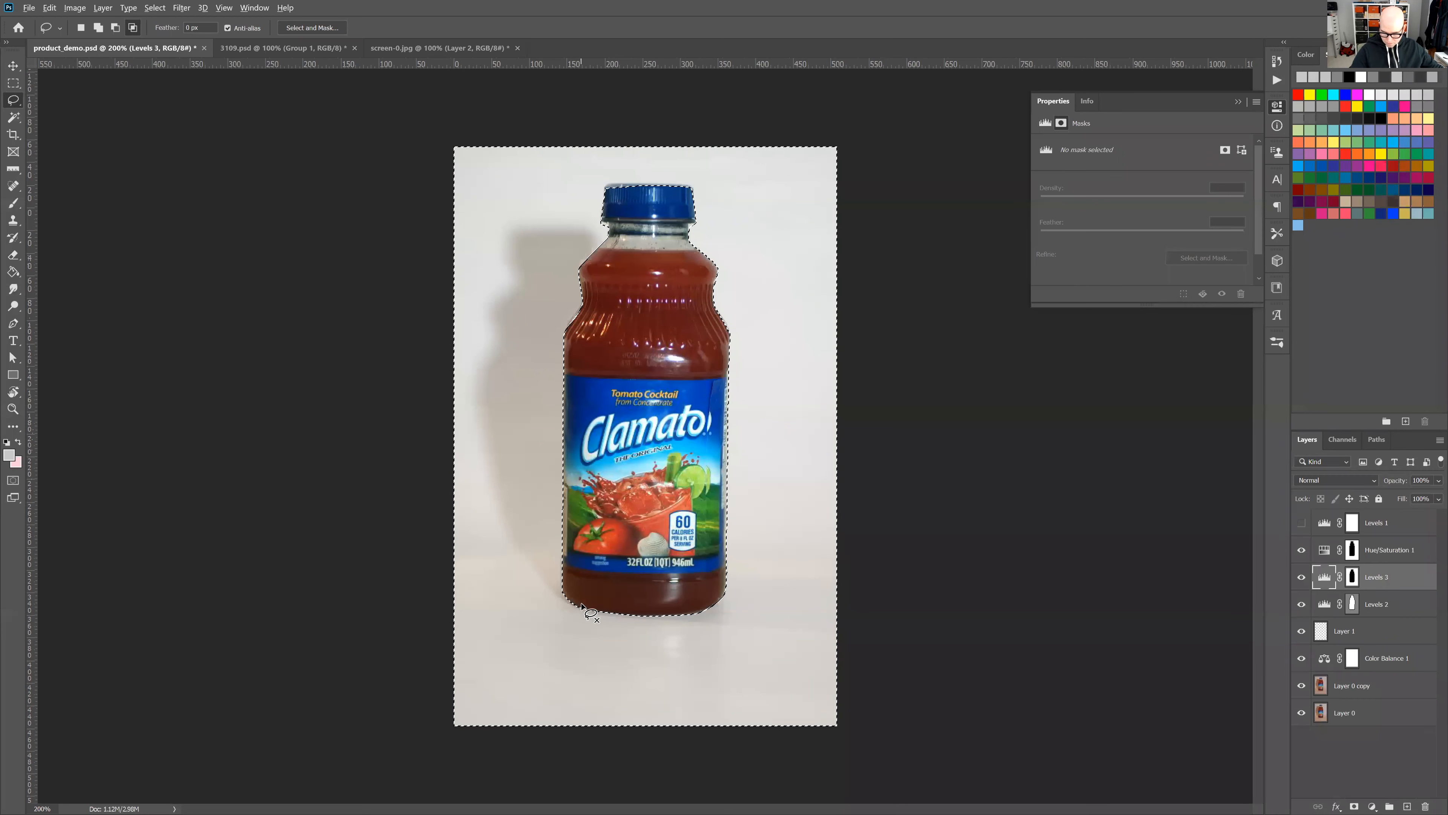
pyautogui.moveTo(530, 568)
pyautogui.mouseDown()
pyautogui.moveTo(494, 507)
pyautogui.moveTo(473, 363)
pyautogui.moveTo(494, 225)
pyautogui.moveTo(544, 203)
pyautogui.moveTo(588, 221)
pyautogui.moveTo(618, 274)
pyautogui.moveTo(588, 593)
pyautogui.moveTo(542, 576)
pyautogui.mouseUp()
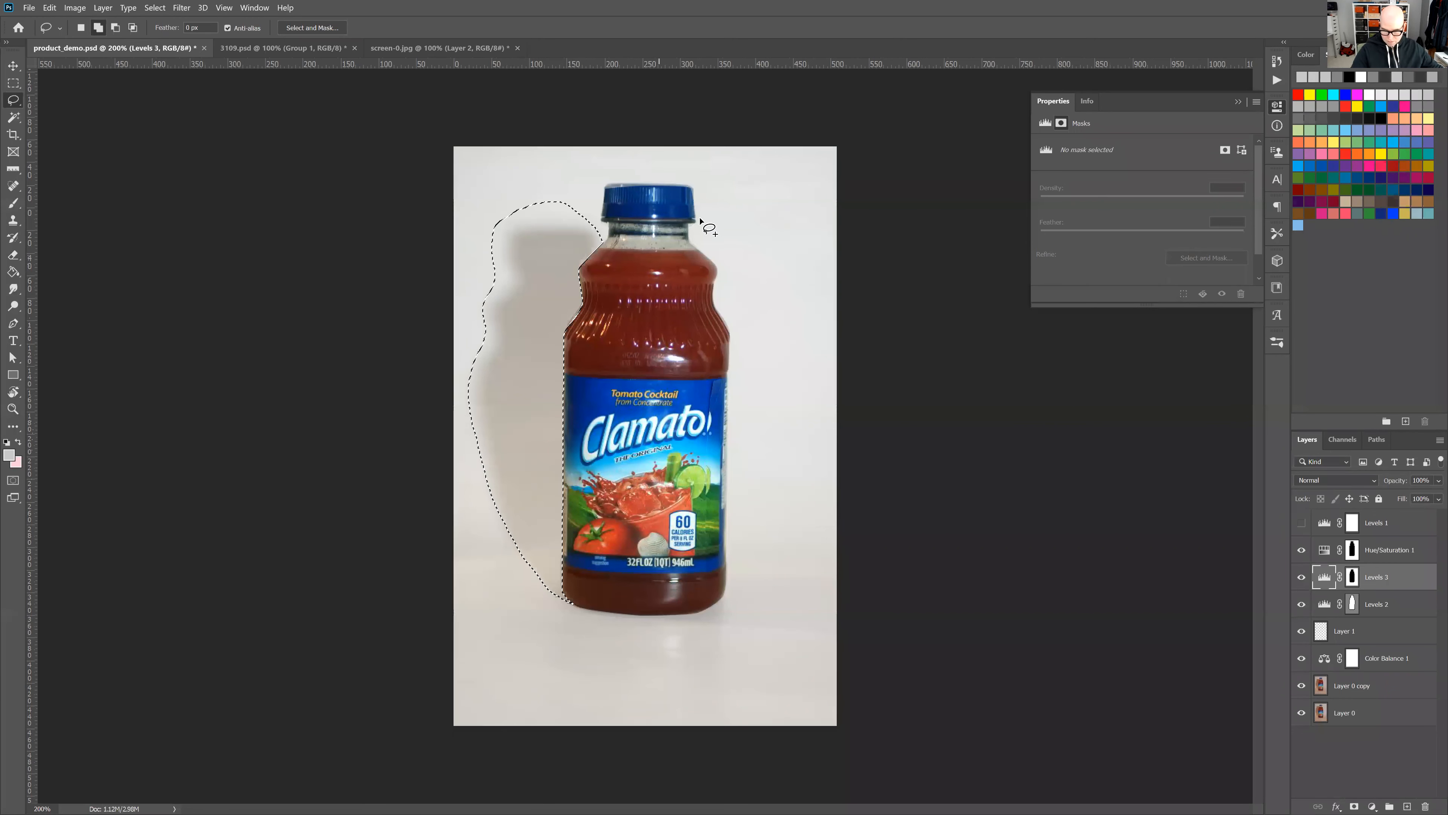
# - Try lightening the selected shadow with a new Levels layer at midtones 1.59, and delete that layer
pyautogui.click(1372, 806)
pyautogui.click(1404, 618)
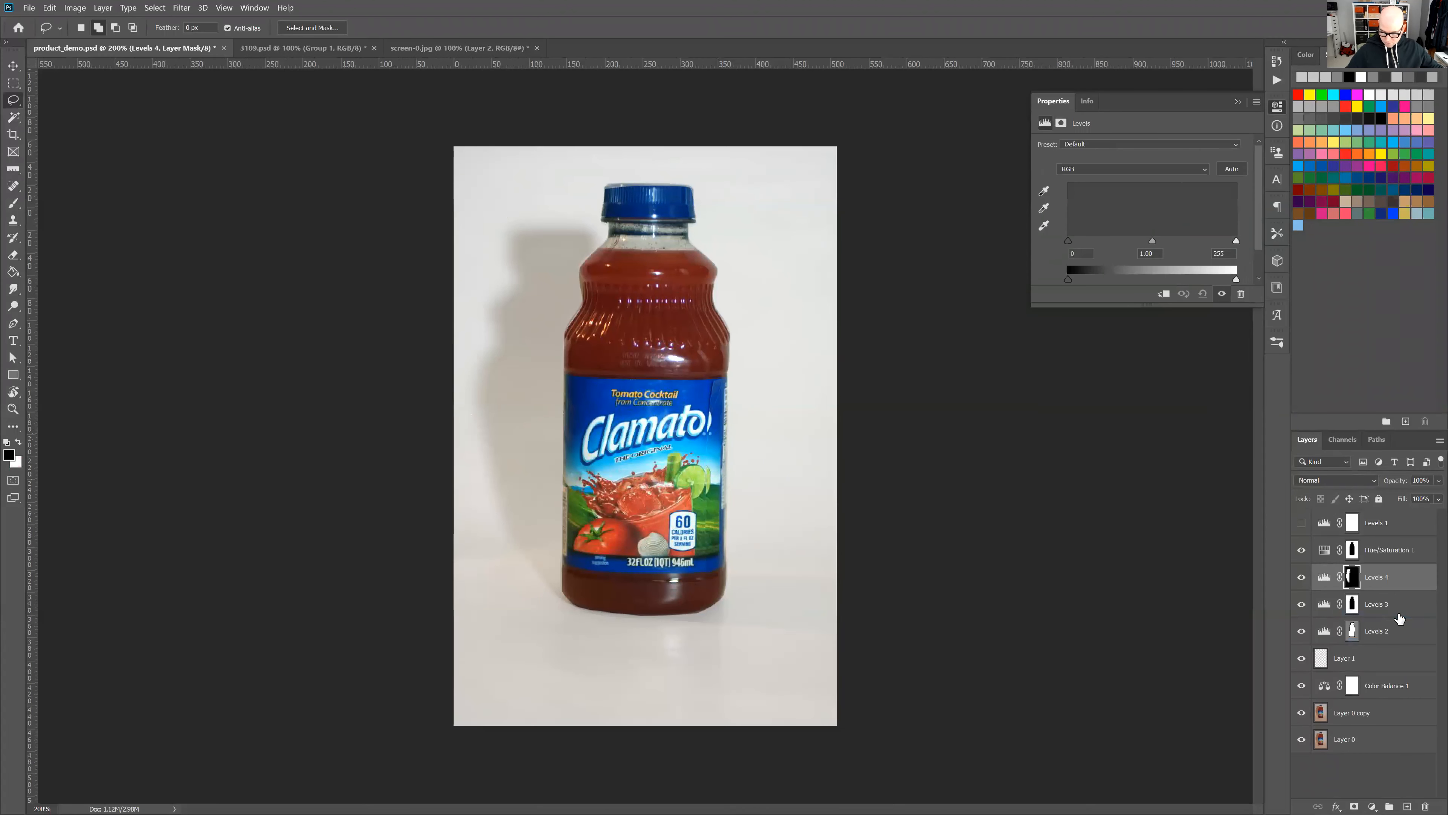
pyautogui.moveTo(1233, 241); pyautogui.dragTo(1121, 241)
pyautogui.moveTo(1236, 240); pyautogui.dragTo(1246, 245)
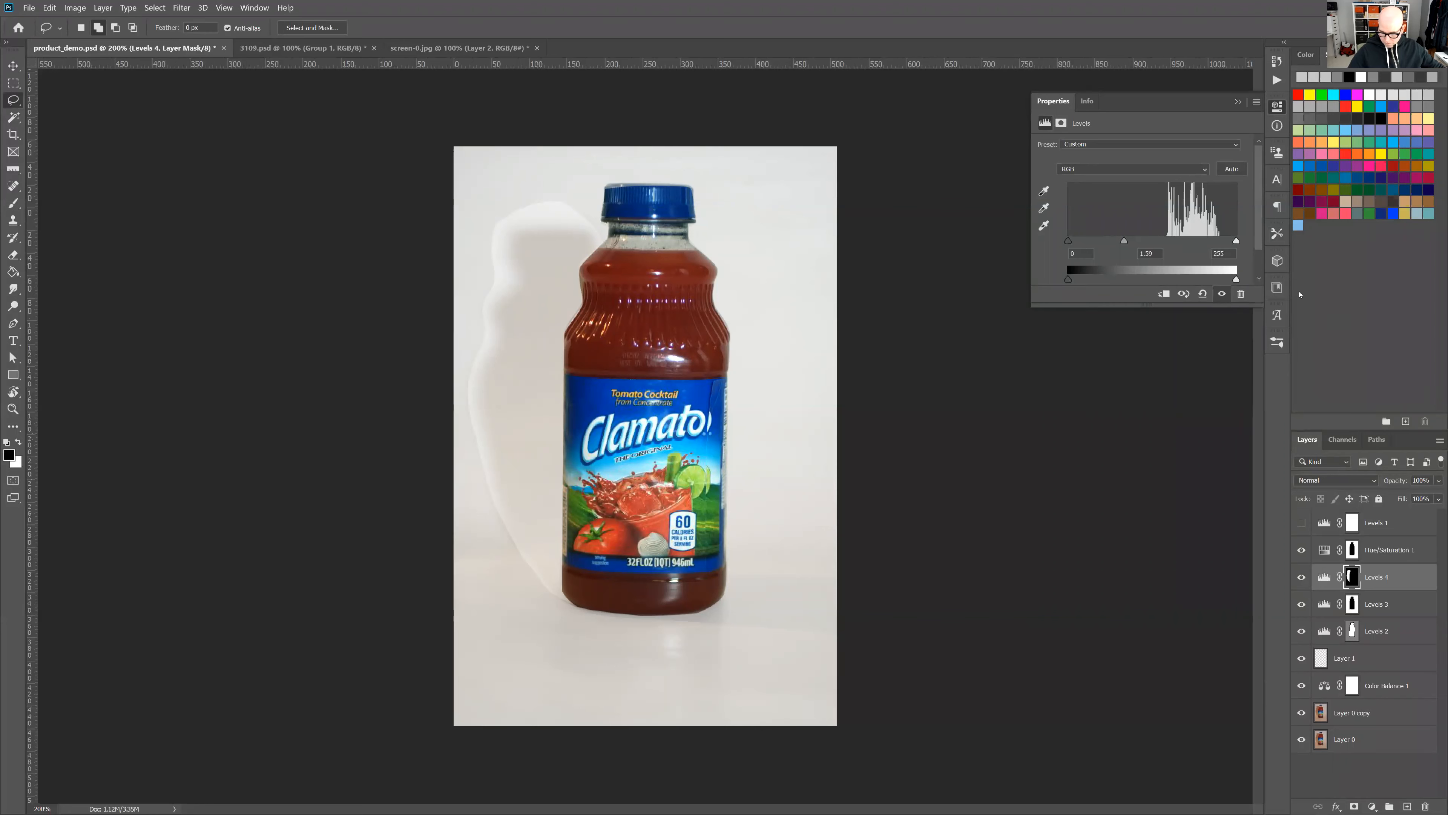
pyautogui.press('Delete')
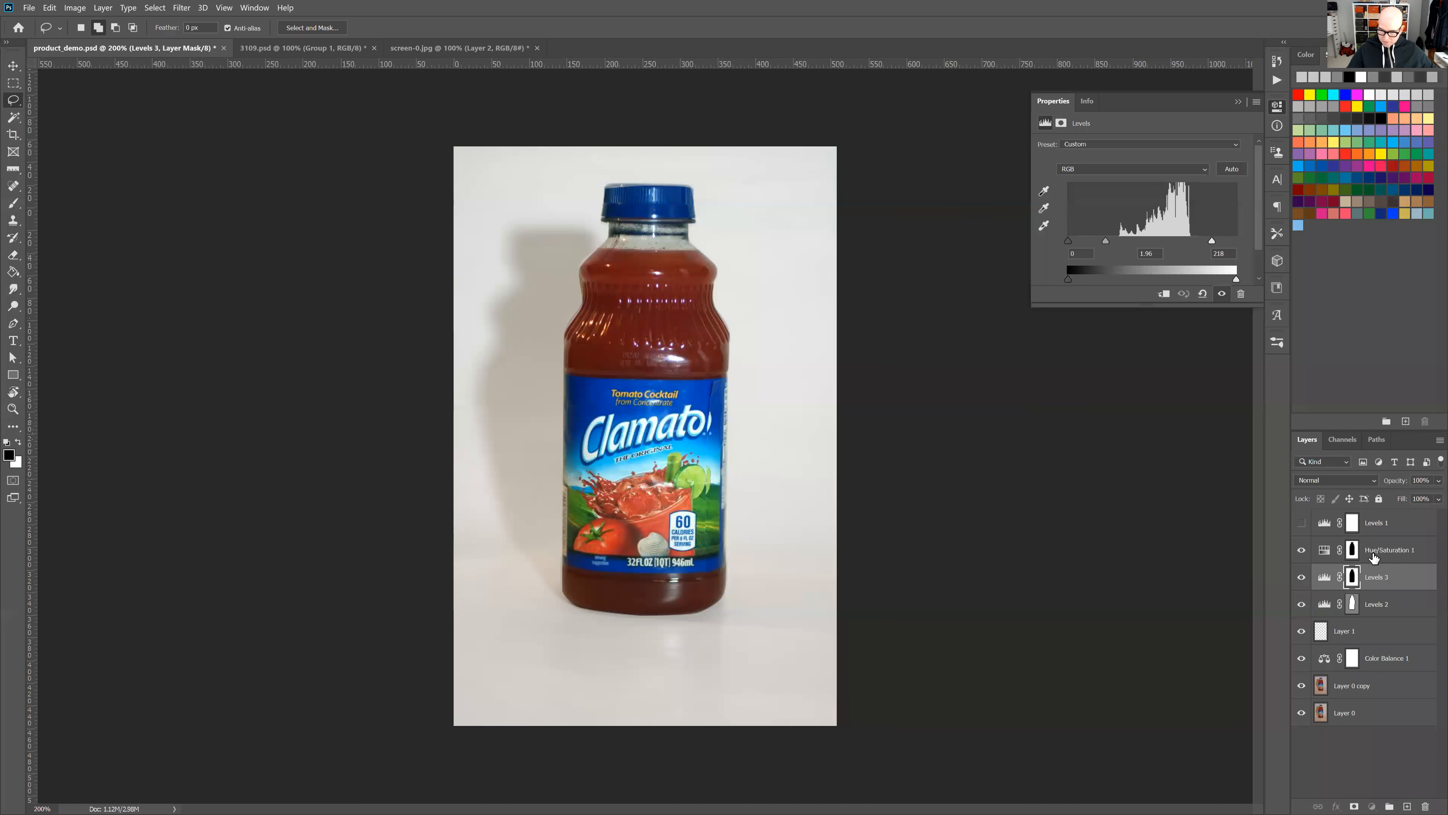
# - Duplicate the original Layer 0 and bring the copy to the top of the layer stack
pyautogui.click(1373, 555)
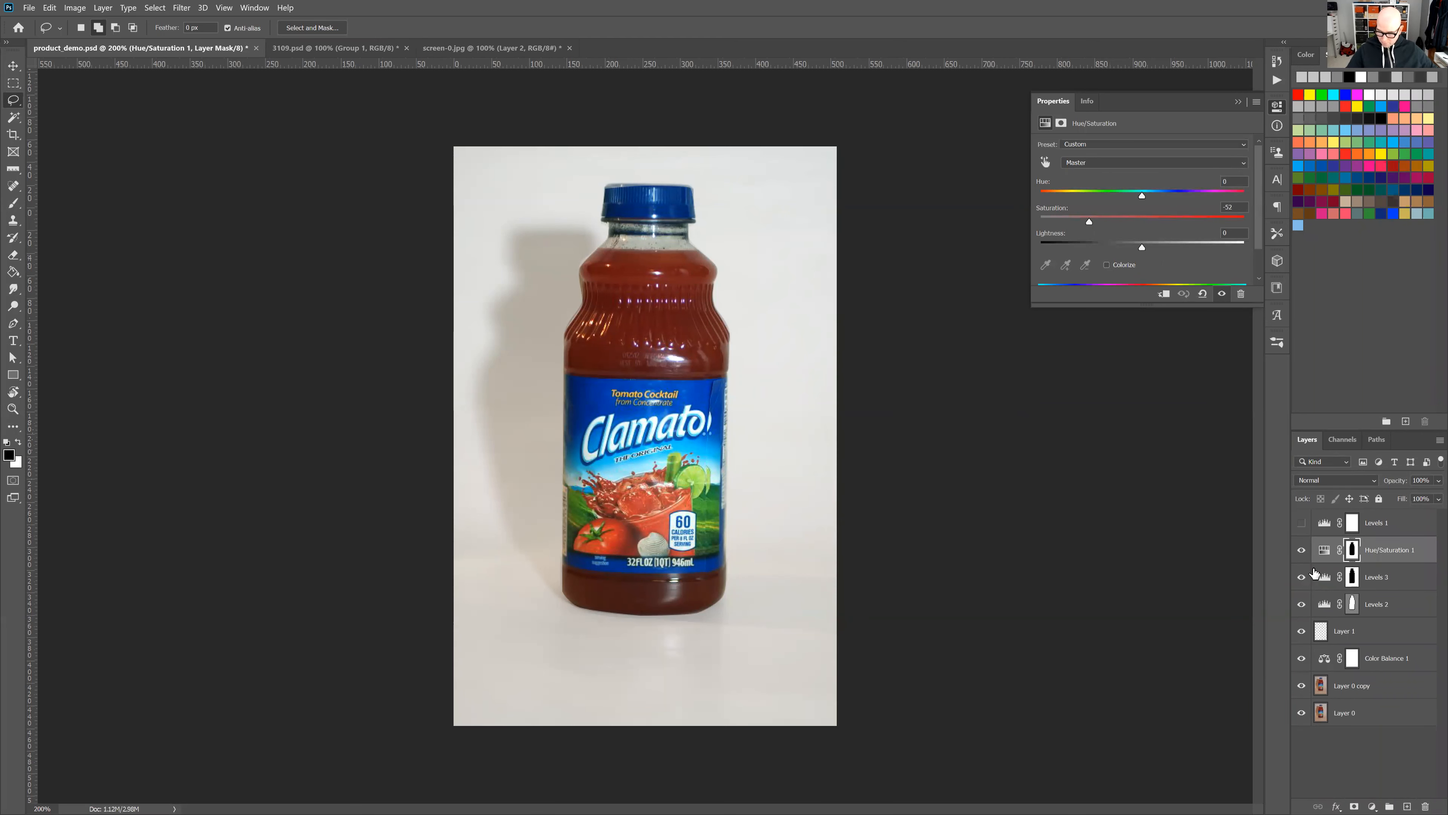
pyautogui.click(1376, 713)
pyautogui.hotkey('ctrl', 'j')
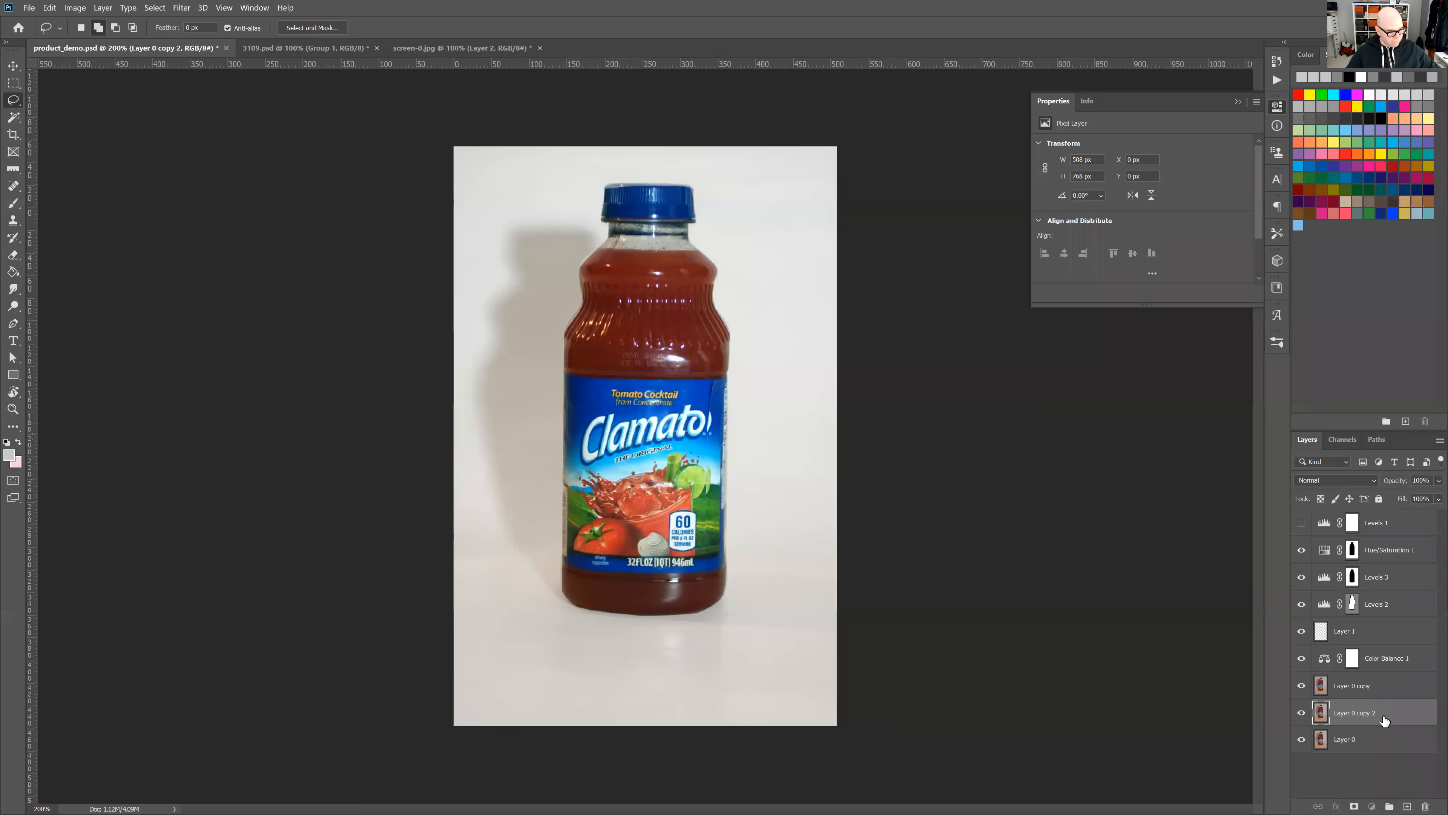
pyautogui.hotkey('ctrl', 'shift', ']')
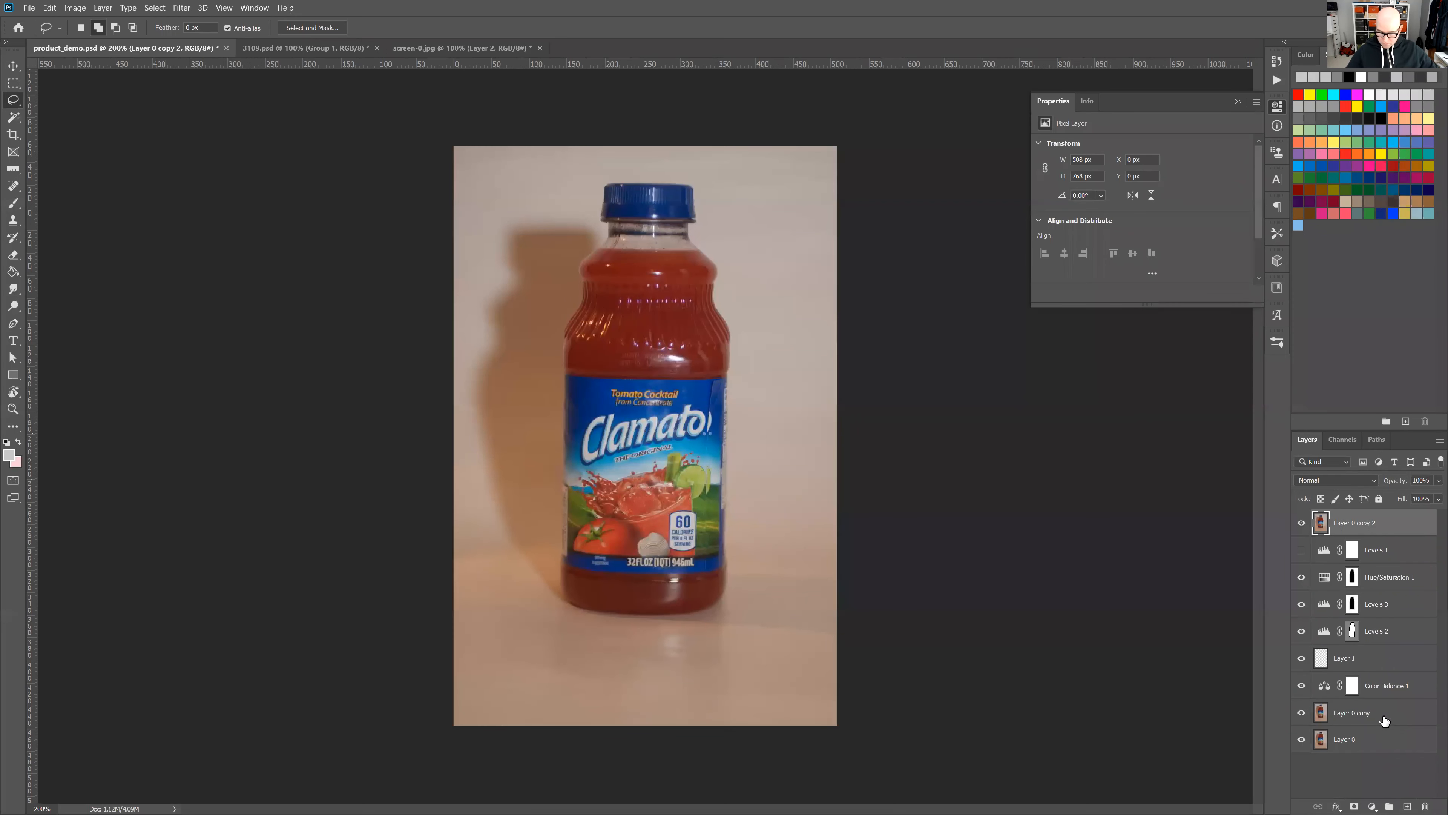
# - Toggle the topmost original copy to compare before and after, and leave it hidden
pyautogui.click(1301, 524)
pyautogui.click(1302, 525)
pyautogui.click(1303, 525)
pyautogui.click(1304, 525)
pyautogui.click(1305, 524)
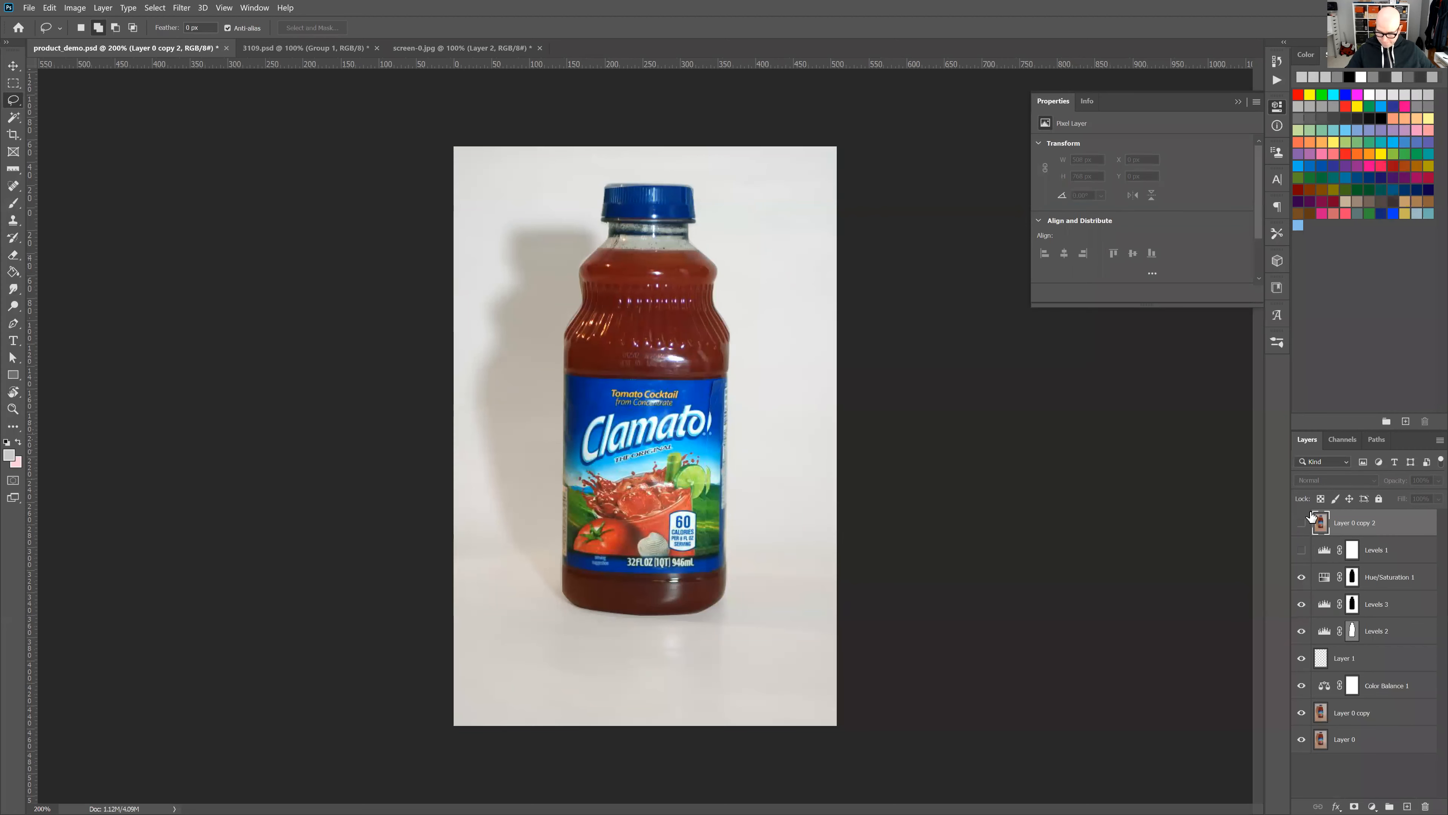
pyautogui.click(1303, 523)
pyautogui.click(1304, 523)
# - Add a Hue/Saturation layer above Levels 2, masked by the bottle selection, with saturation +17, and compare the bottle without and with it
pyautogui.click(1387, 606)
pyautogui.keyDown('ctrl'); pyautogui.click(1352, 632); pyautogui.keyUp('ctrl')
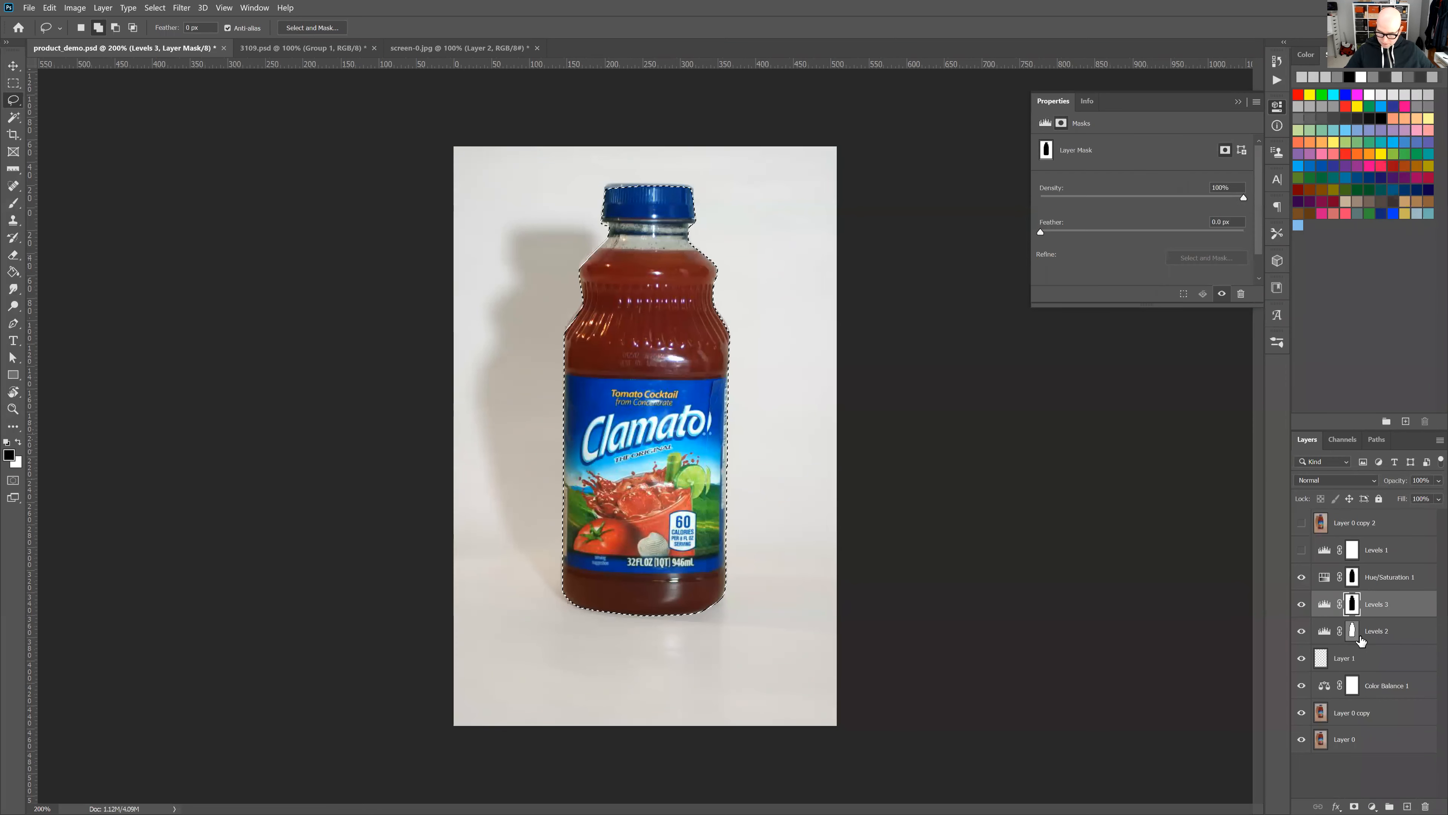
pyautogui.click(1324, 630)
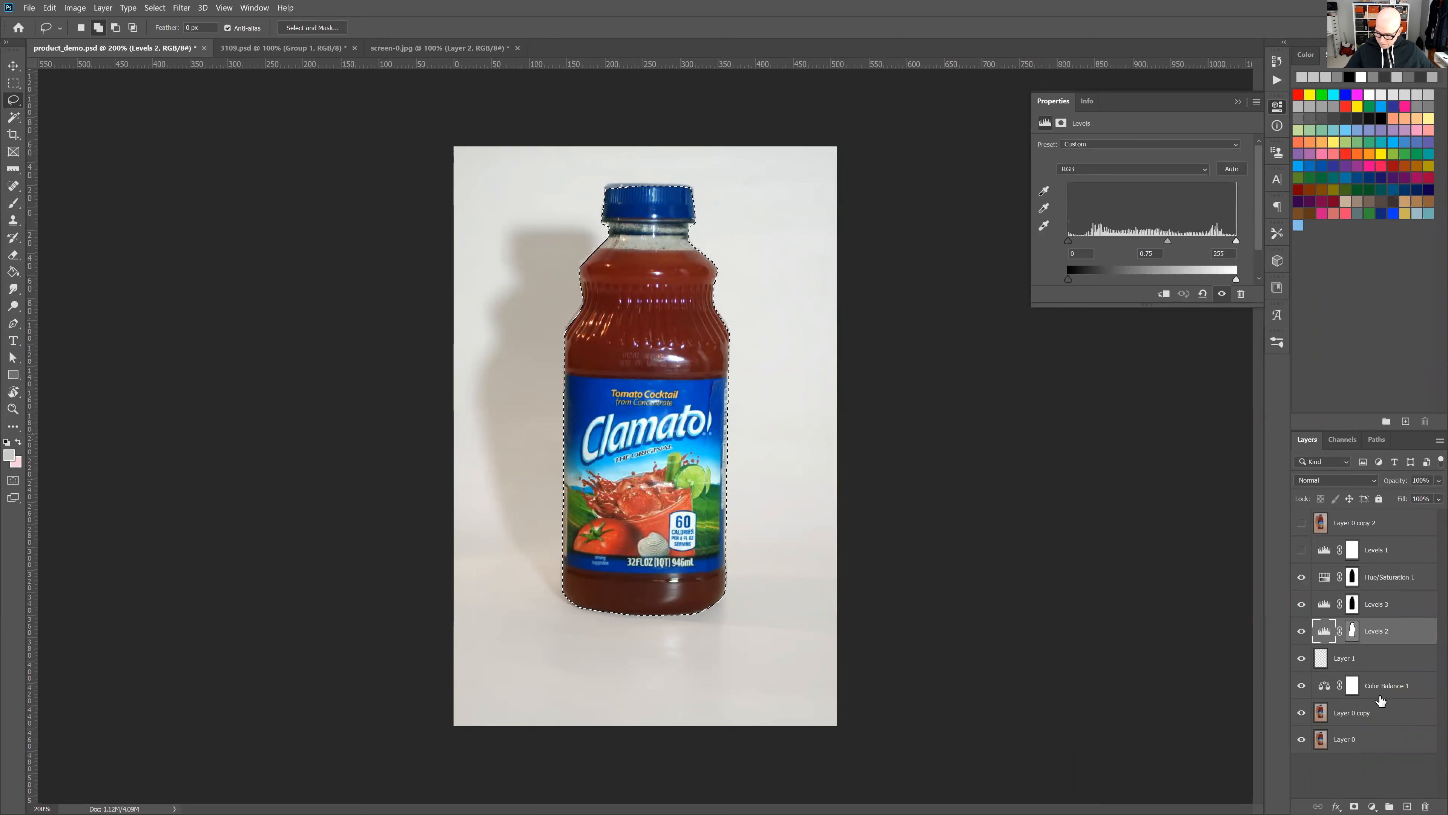
pyautogui.click(1372, 806)
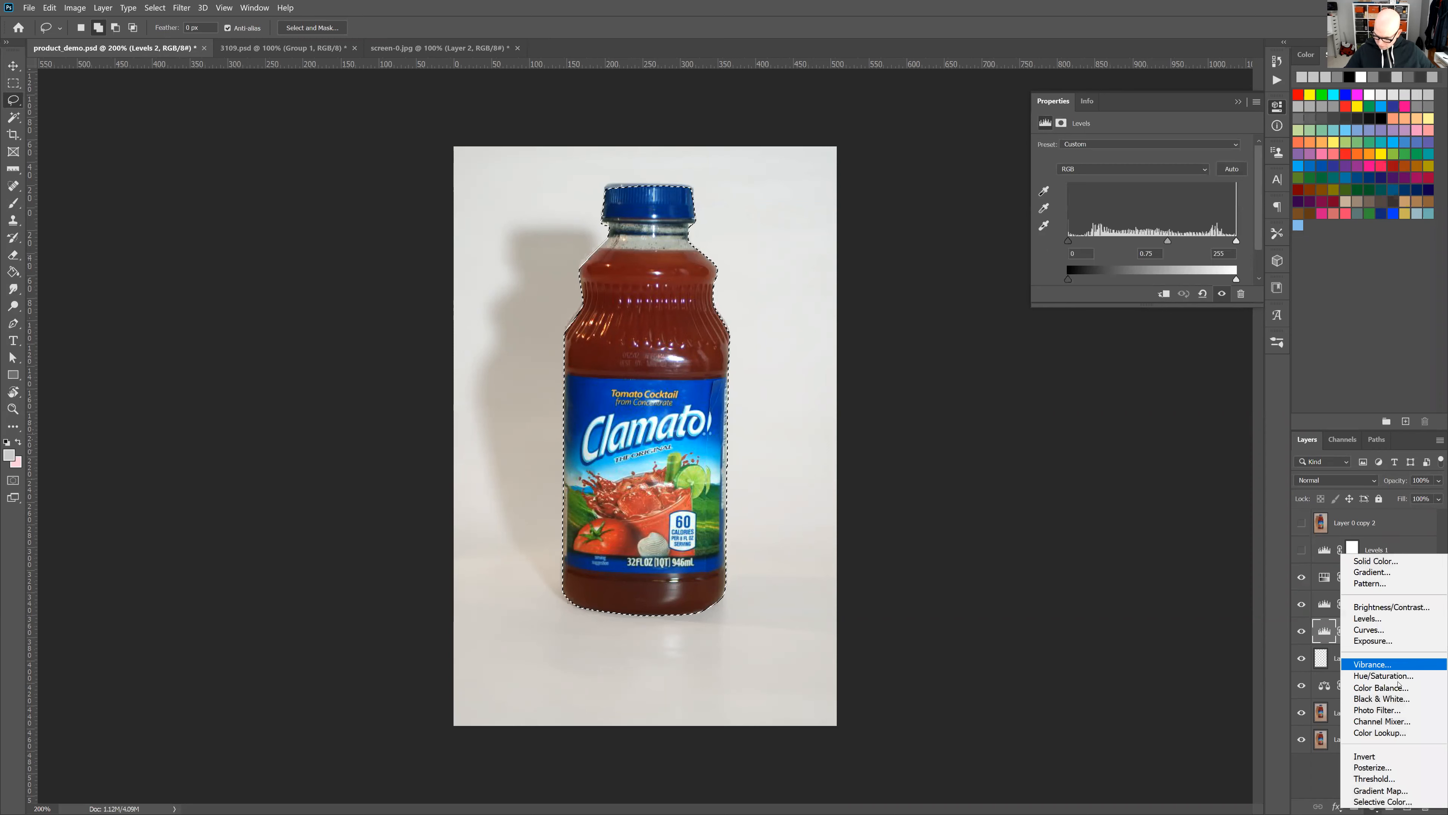
pyautogui.click(1383, 675)
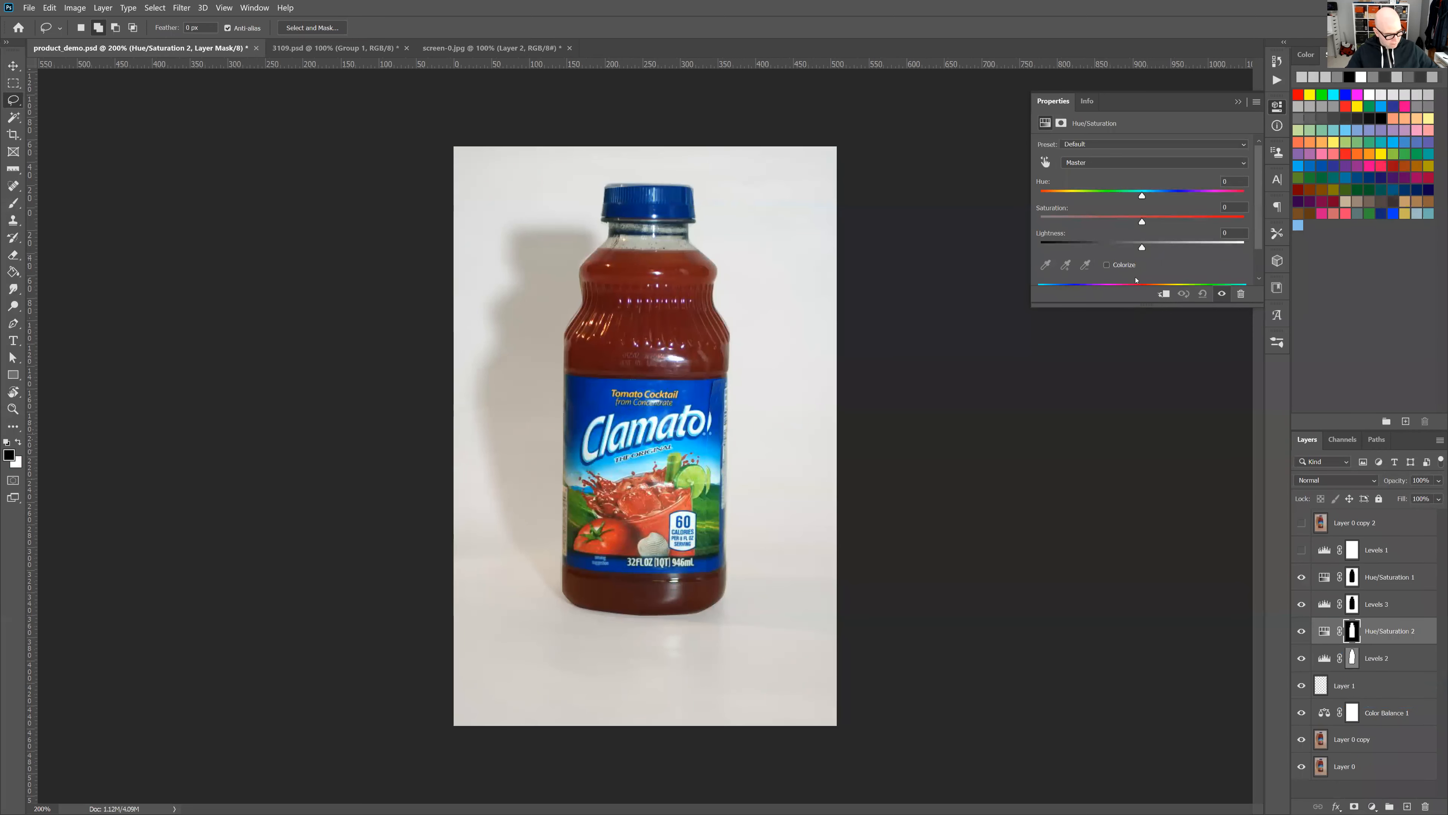
pyautogui.hotkey('ctrl', '+')
pyautogui.hotkey('ctrl', '+')
pyautogui.moveTo(1142, 221); pyautogui.dragTo(1152, 224)
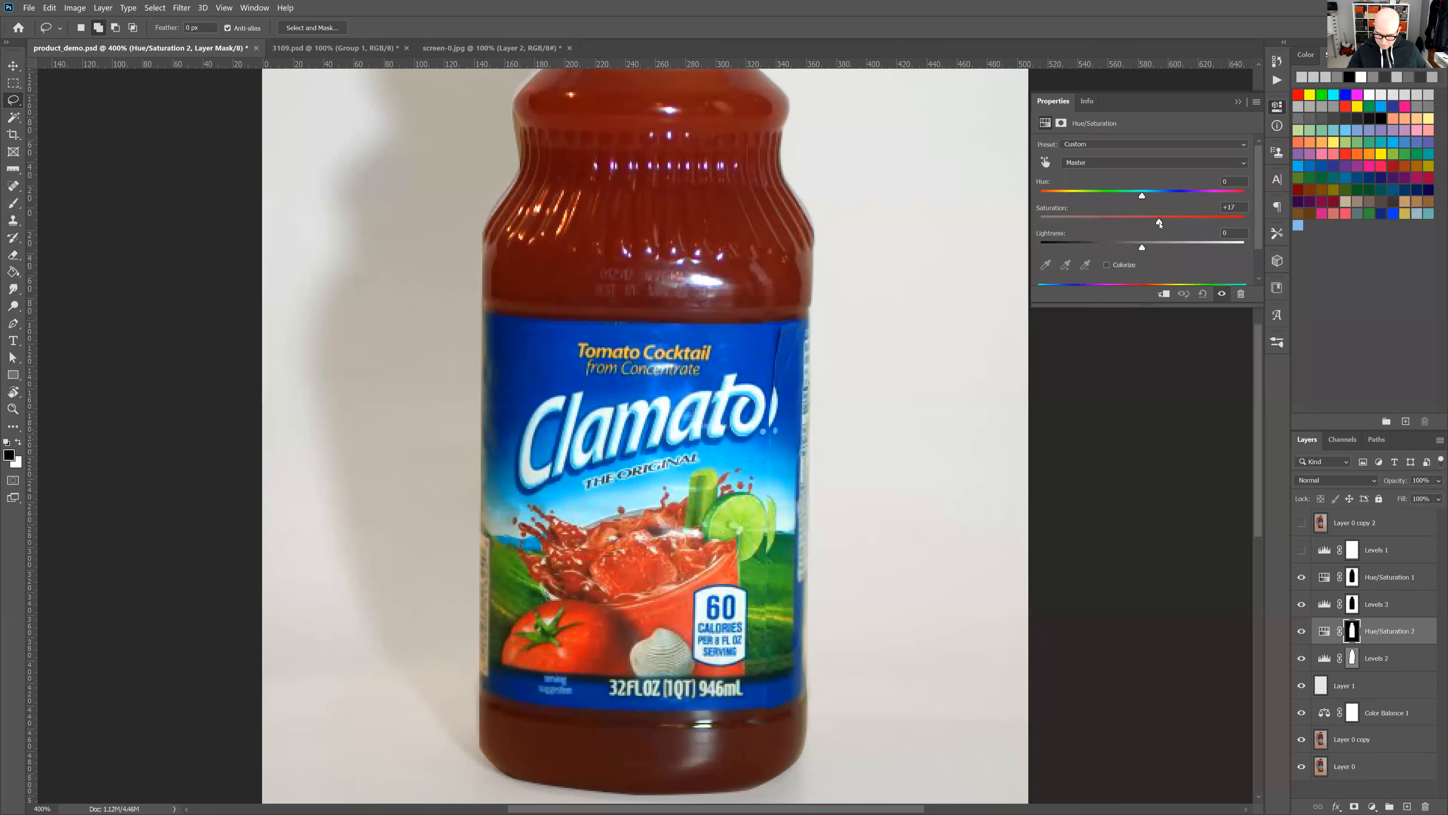
pyautogui.hotkey('ctrl', '-')
pyautogui.hotkey('ctrl', '-')
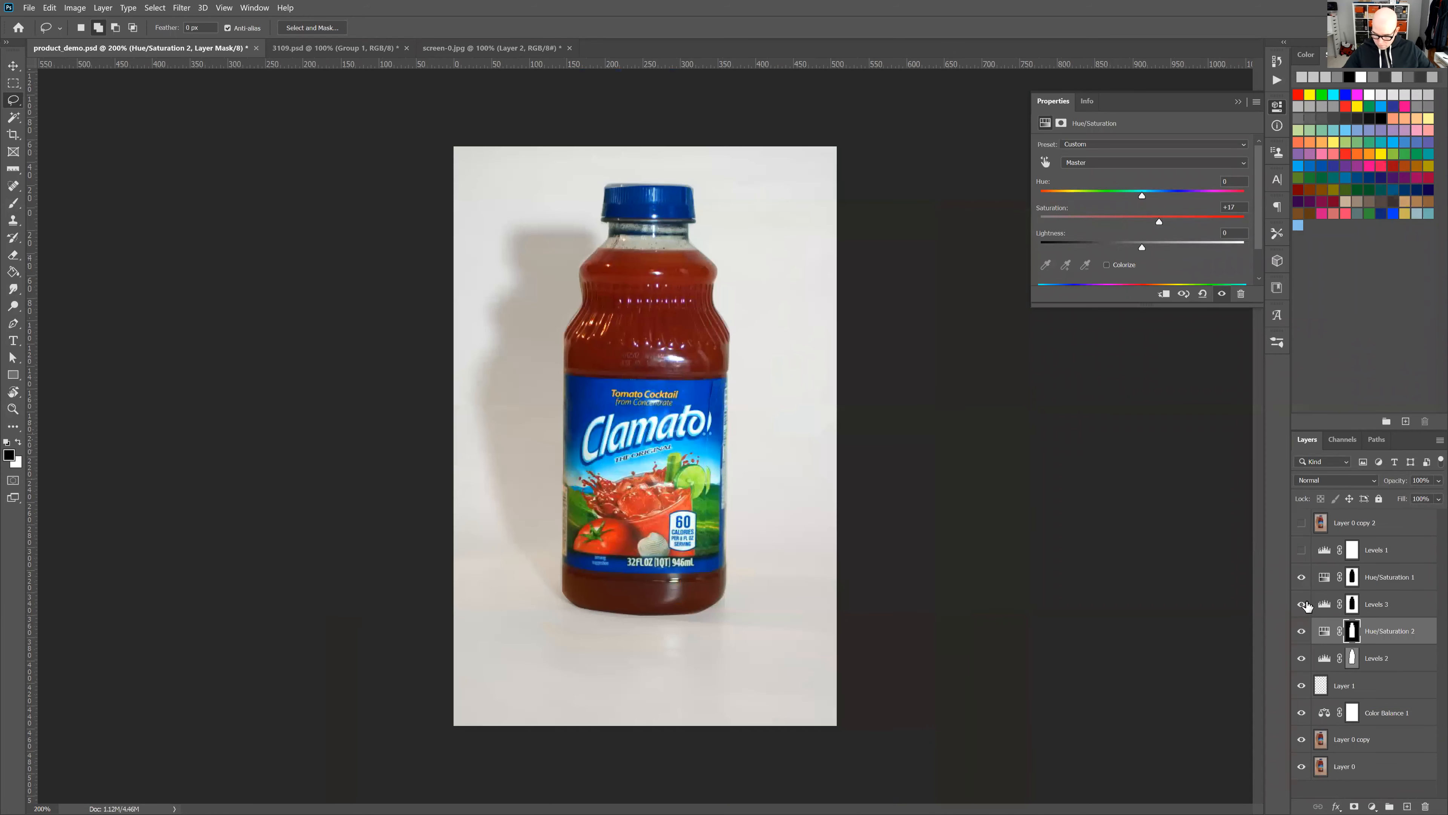
pyautogui.click(1301, 631)
pyautogui.click(1301, 631)
# - Try a slight positive hue shift on the bottle's Hue/Saturation layer and reset the hue to 0
pyautogui.hotkey('ctrl', '+')
pyautogui.hotkey('ctrl', '+')
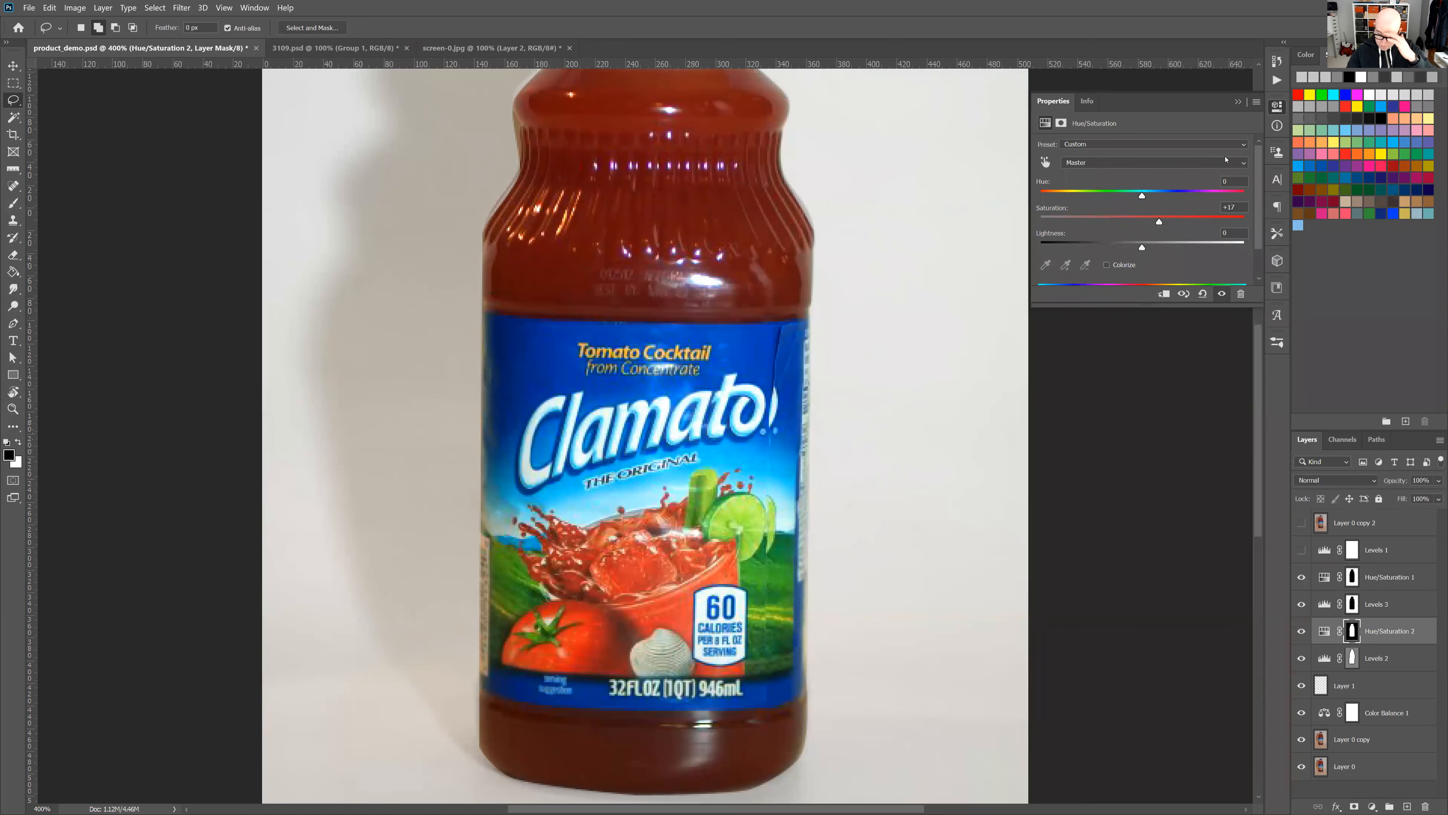
pyautogui.moveTo(1143, 197); pyautogui.dragTo(1152, 197)
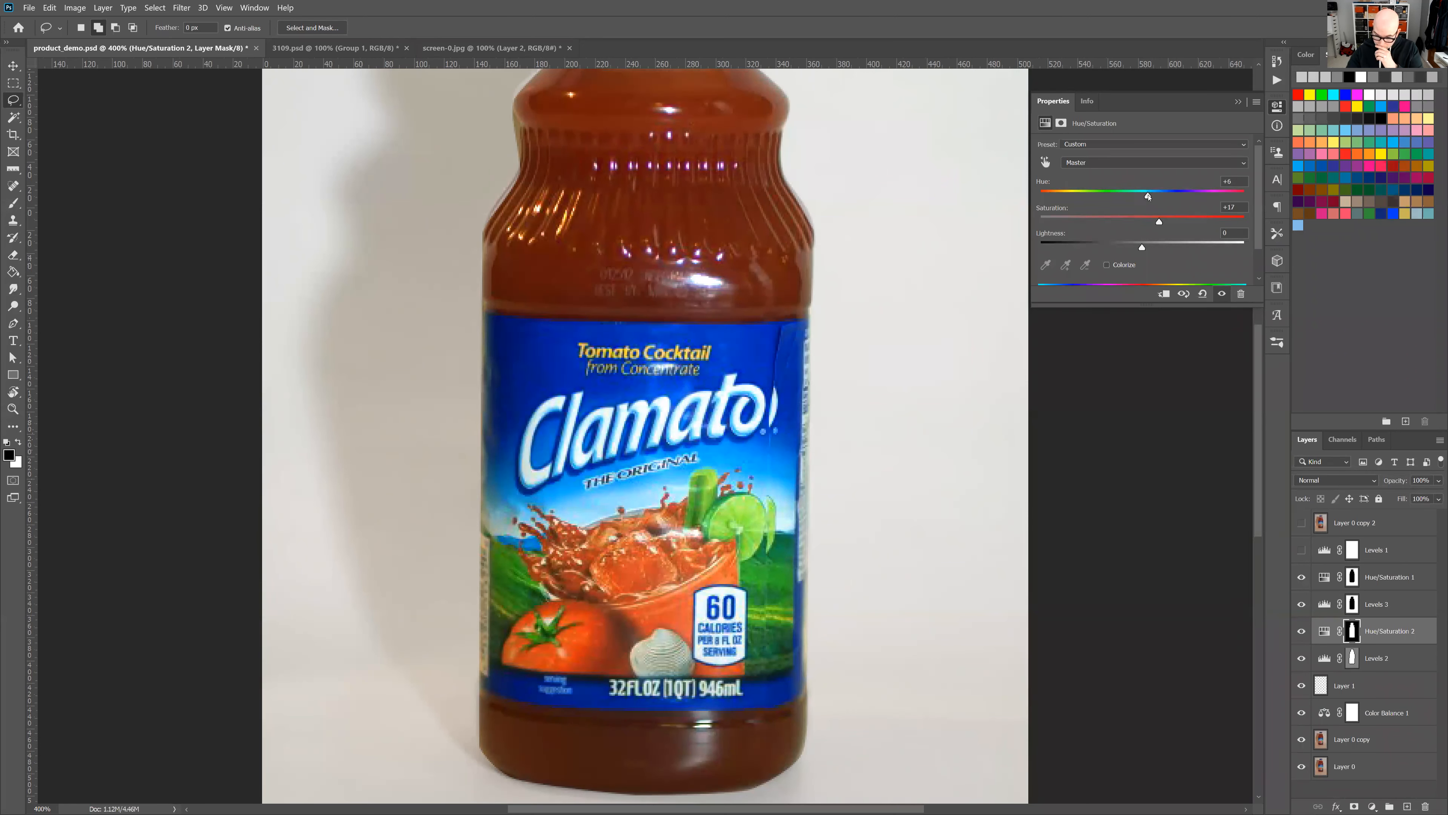
pyautogui.write('0')
pyautogui.press('Return')
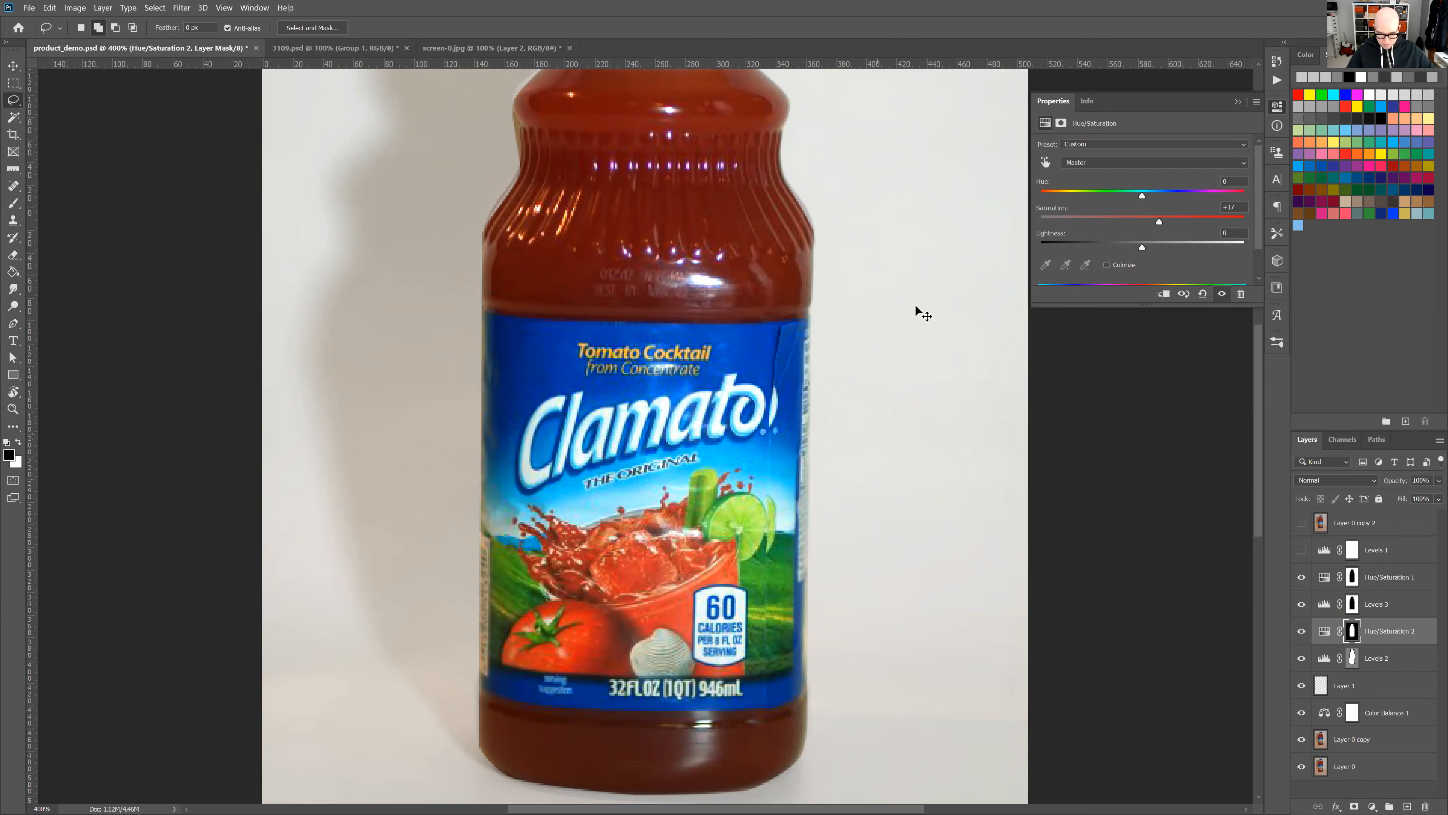
# - Activate the Spot Healing Brush and add a new empty layer directly above Hue/Saturation 1
pyautogui.hotkey('ctrl', '+')
pyautogui.hotkey('ctrl', '+')
pyautogui.hotkey('ctrl', '+')
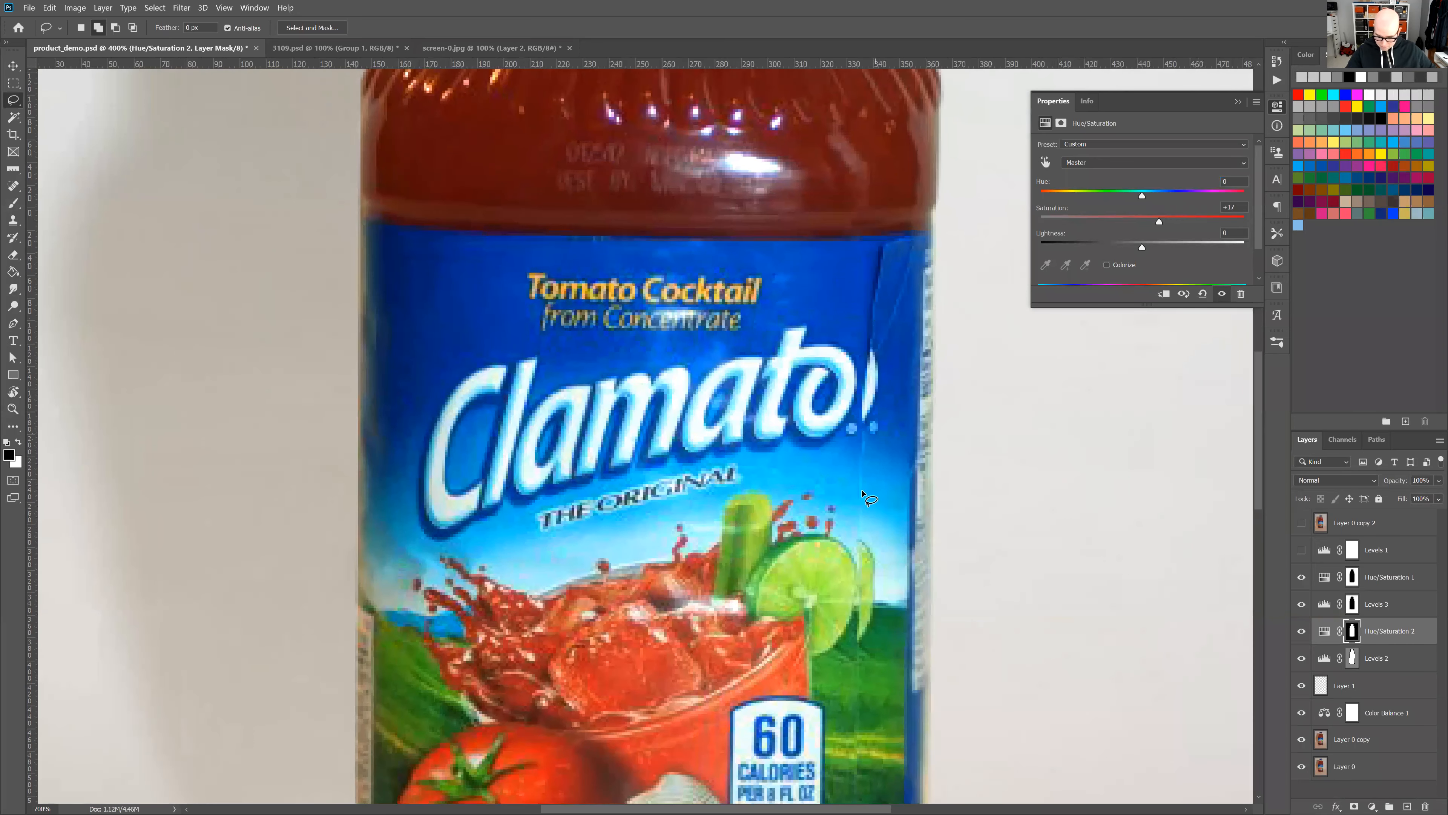
pyautogui.scroll(-3, 852, 411)
pyautogui.scroll(-1, 852, 412)
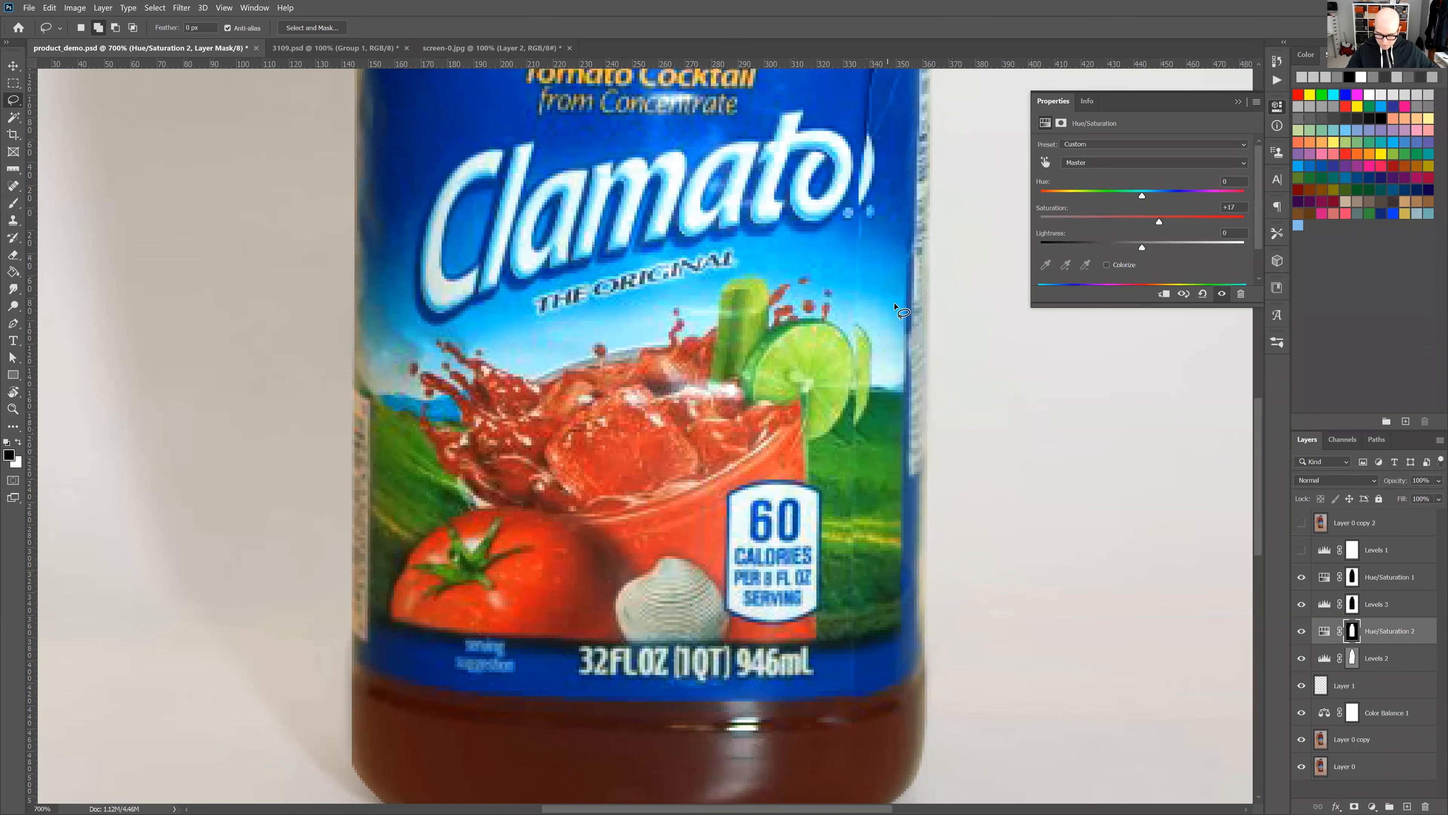
pyautogui.scroll(4, 898, 319)
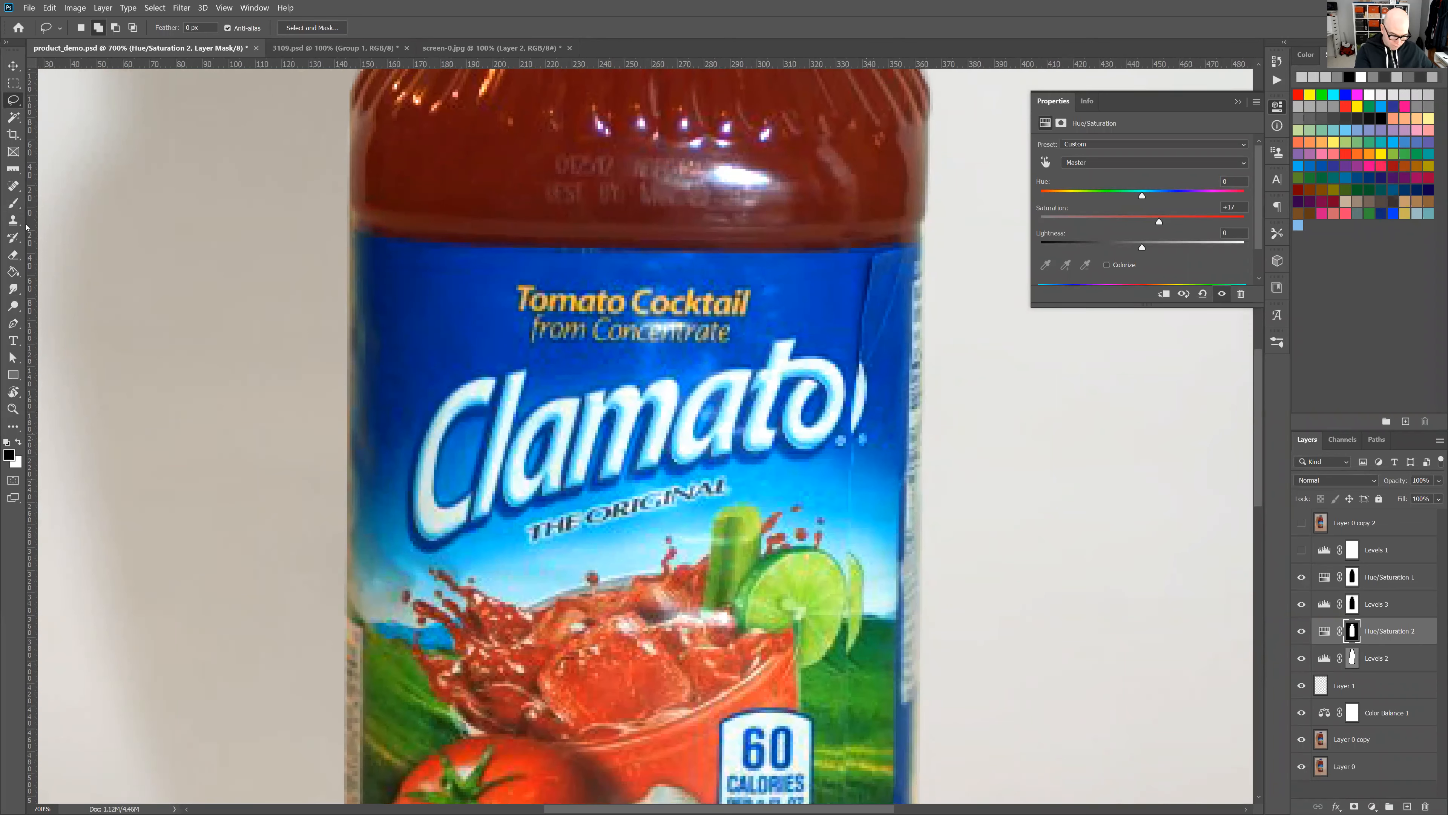
pyautogui.click(20, 187)
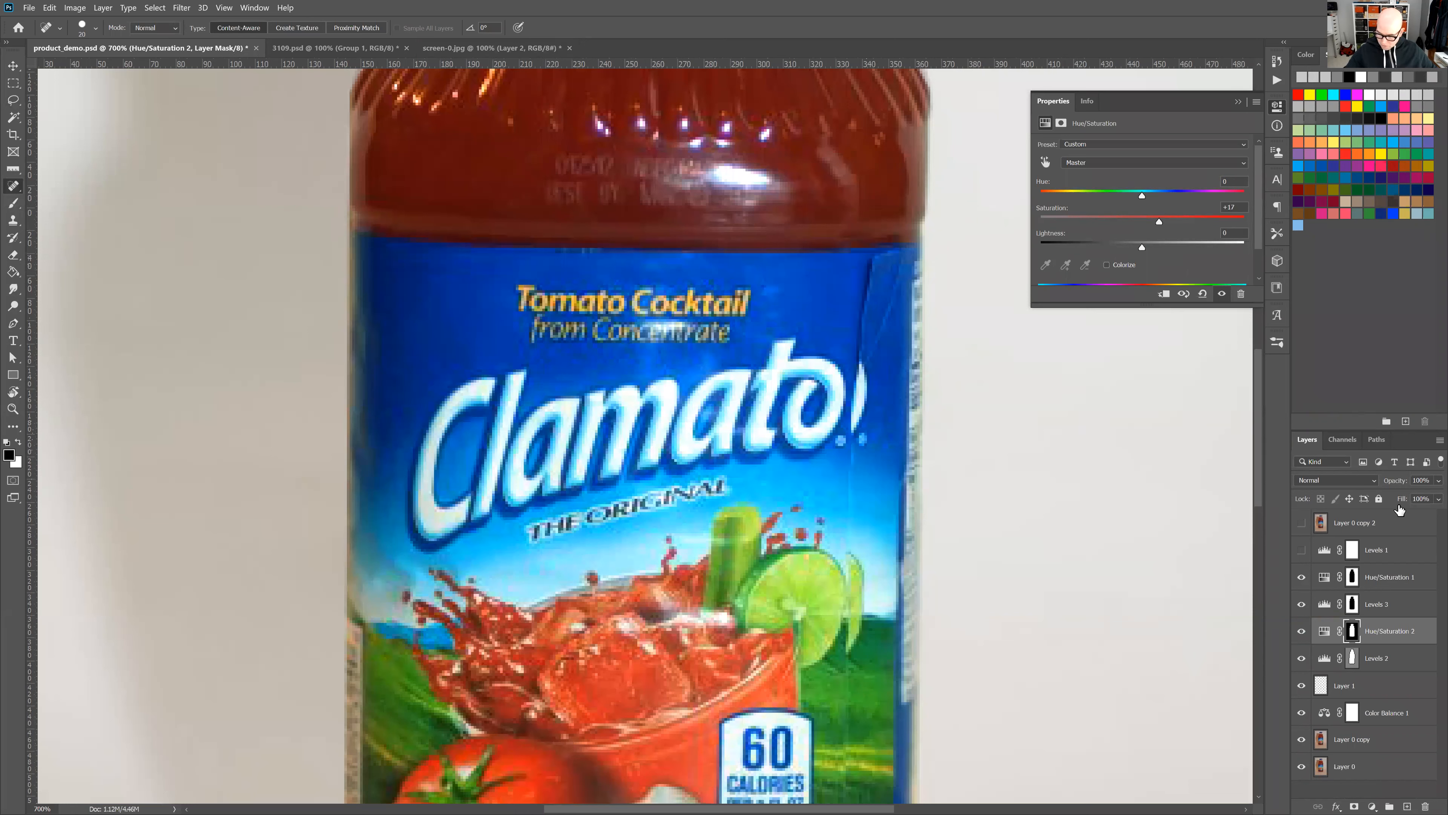
pyautogui.click(1390, 551)
pyautogui.click(1388, 577)
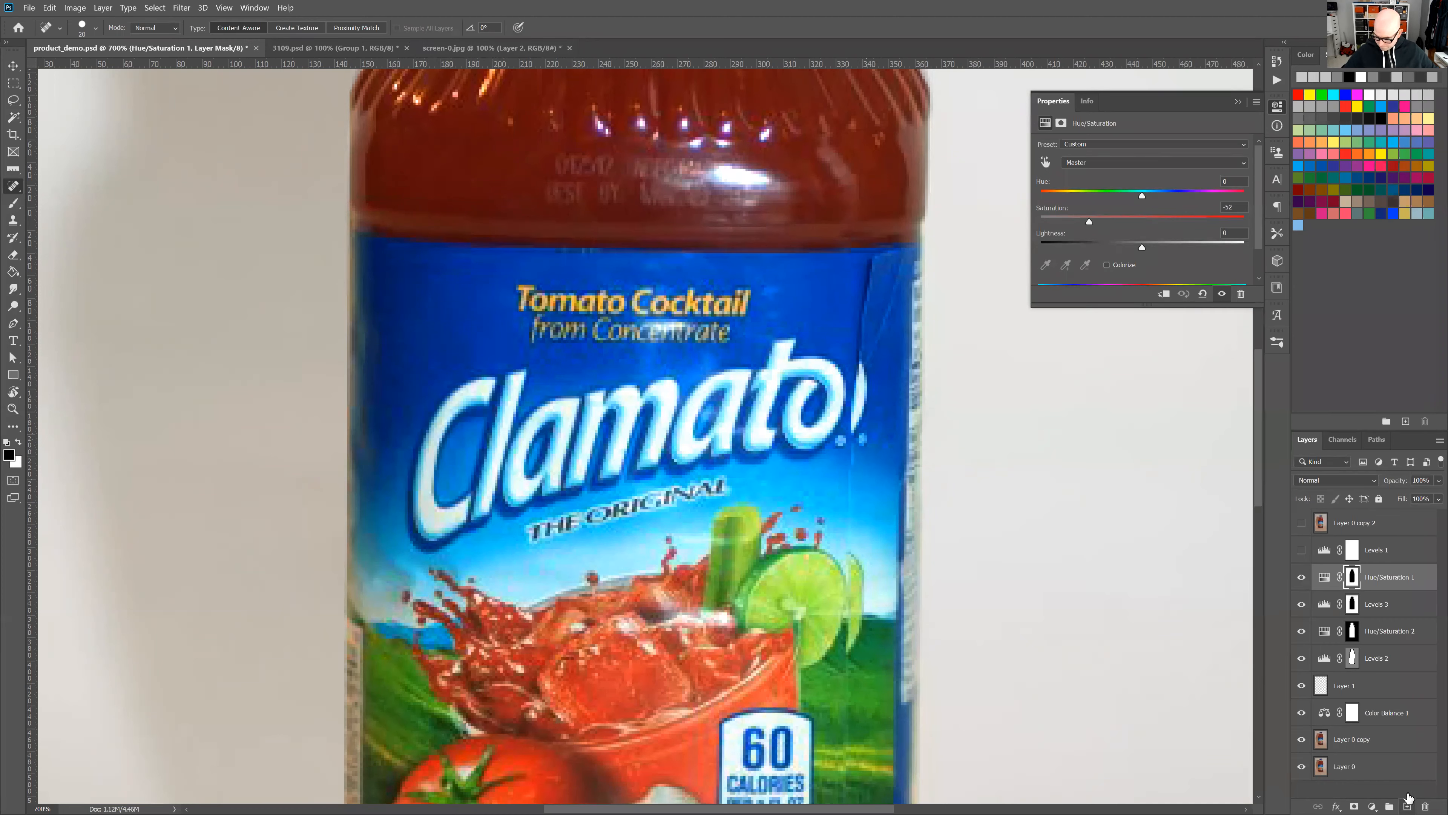
pyautogui.click(1407, 806)
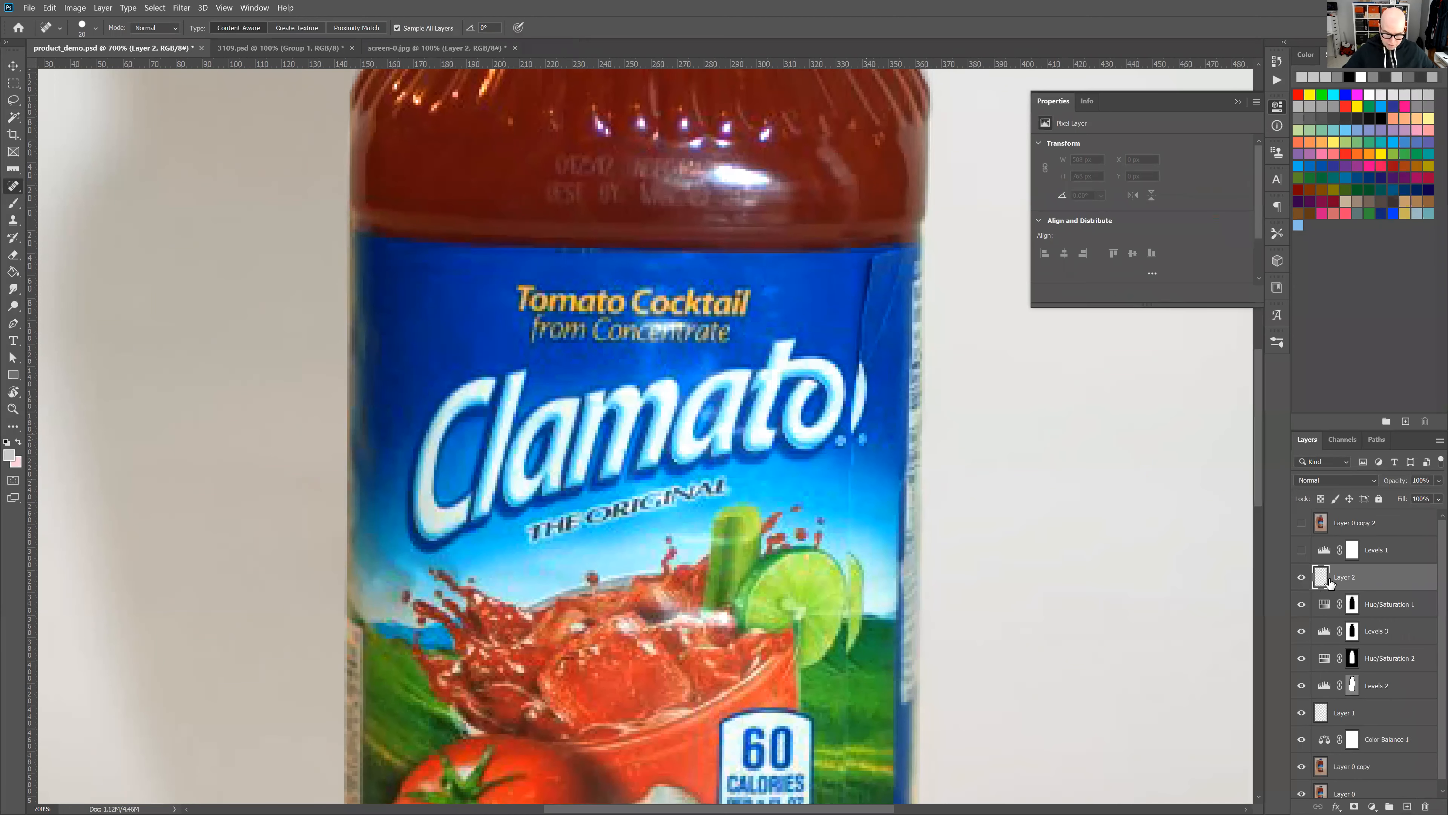
# - Hide the adjustment layers, add a new empty layer directly above Layer 0 copy, and show the adjustments again
pyautogui.scroll(-1, 1437, 648)
pyautogui.moveTo(1301, 622); pyautogui.dragTo(1302, 732)
pyautogui.click(1374, 755)
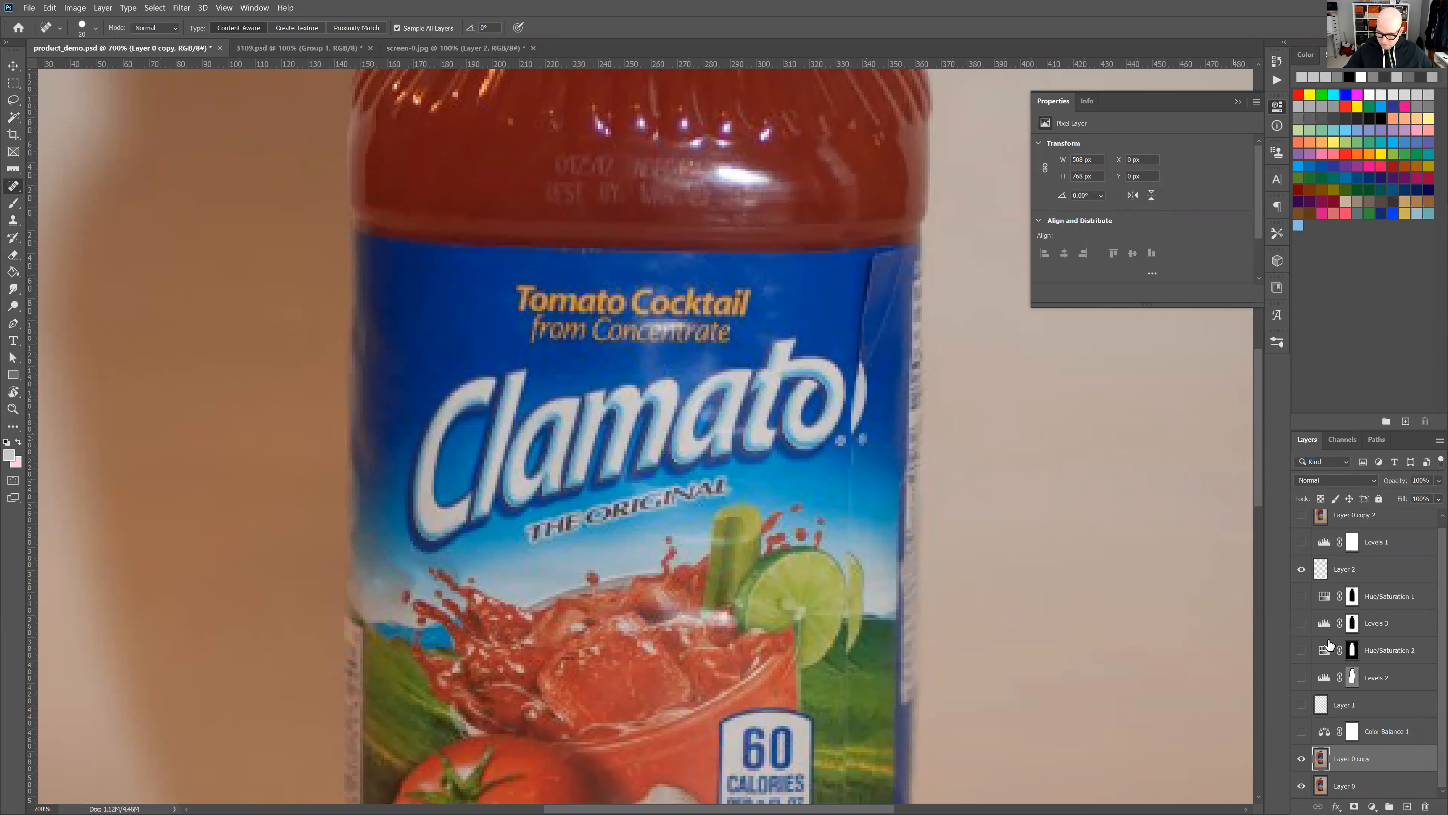
pyautogui.click(1407, 805)
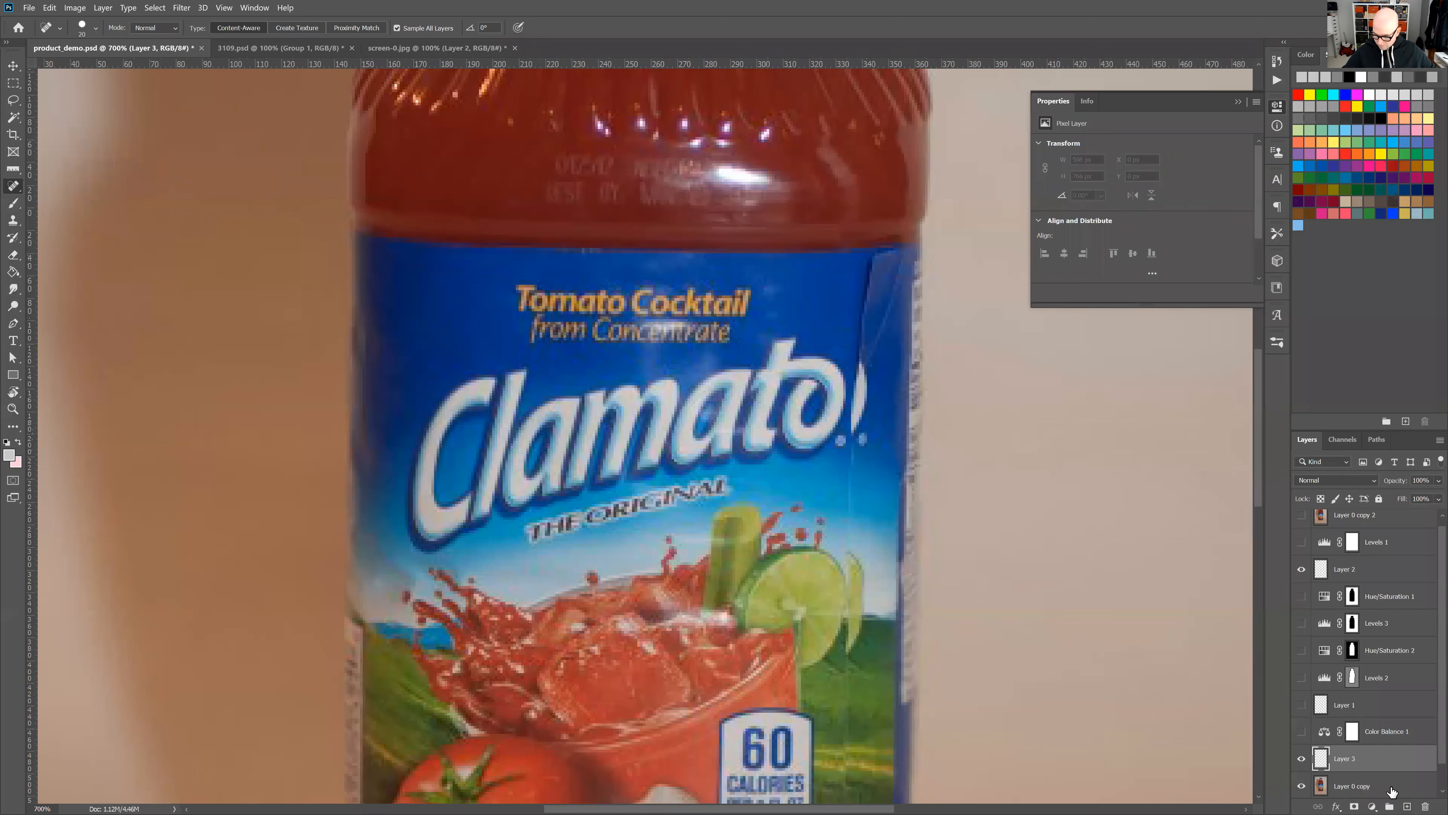
pyautogui.moveTo(1301, 595); pyautogui.dragTo(1300, 735)
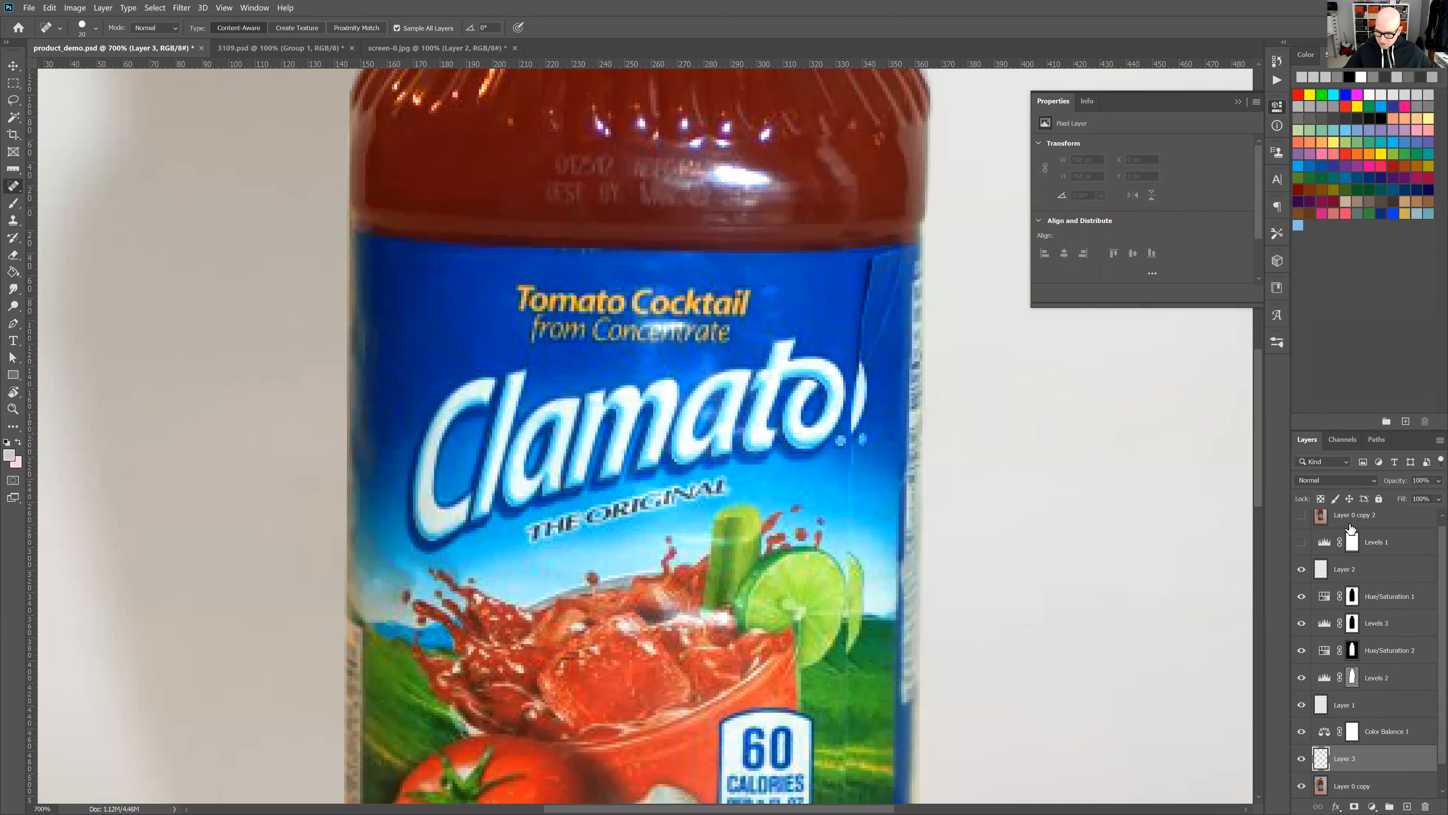
# - On Layer 2, heal the vertical crease beside the Clamato logo with a smaller Spot Healing Brush
pyautogui.click(1320, 569)
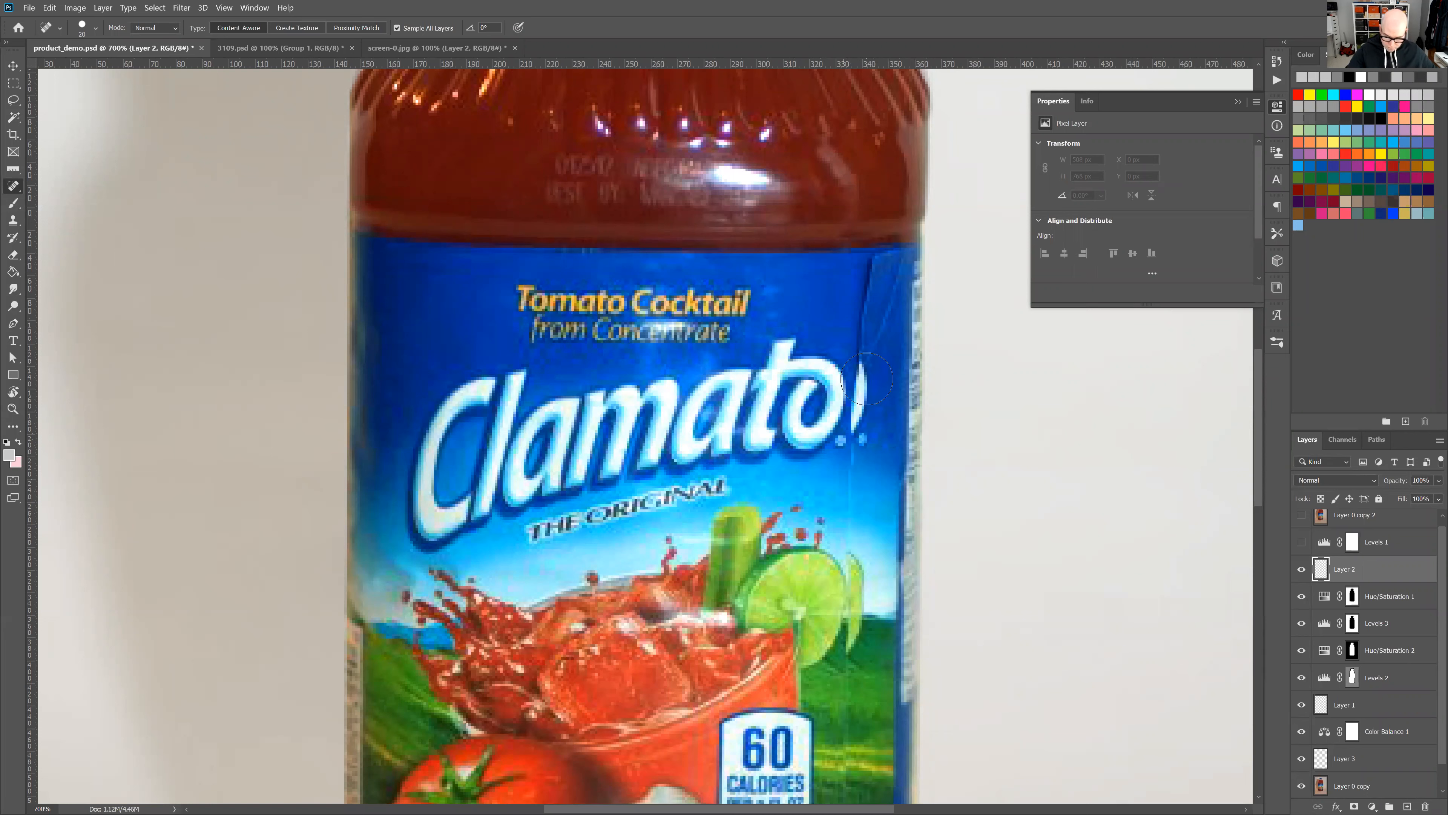
pyautogui.press('[')
pyautogui.press('[')
pyautogui.press('[')
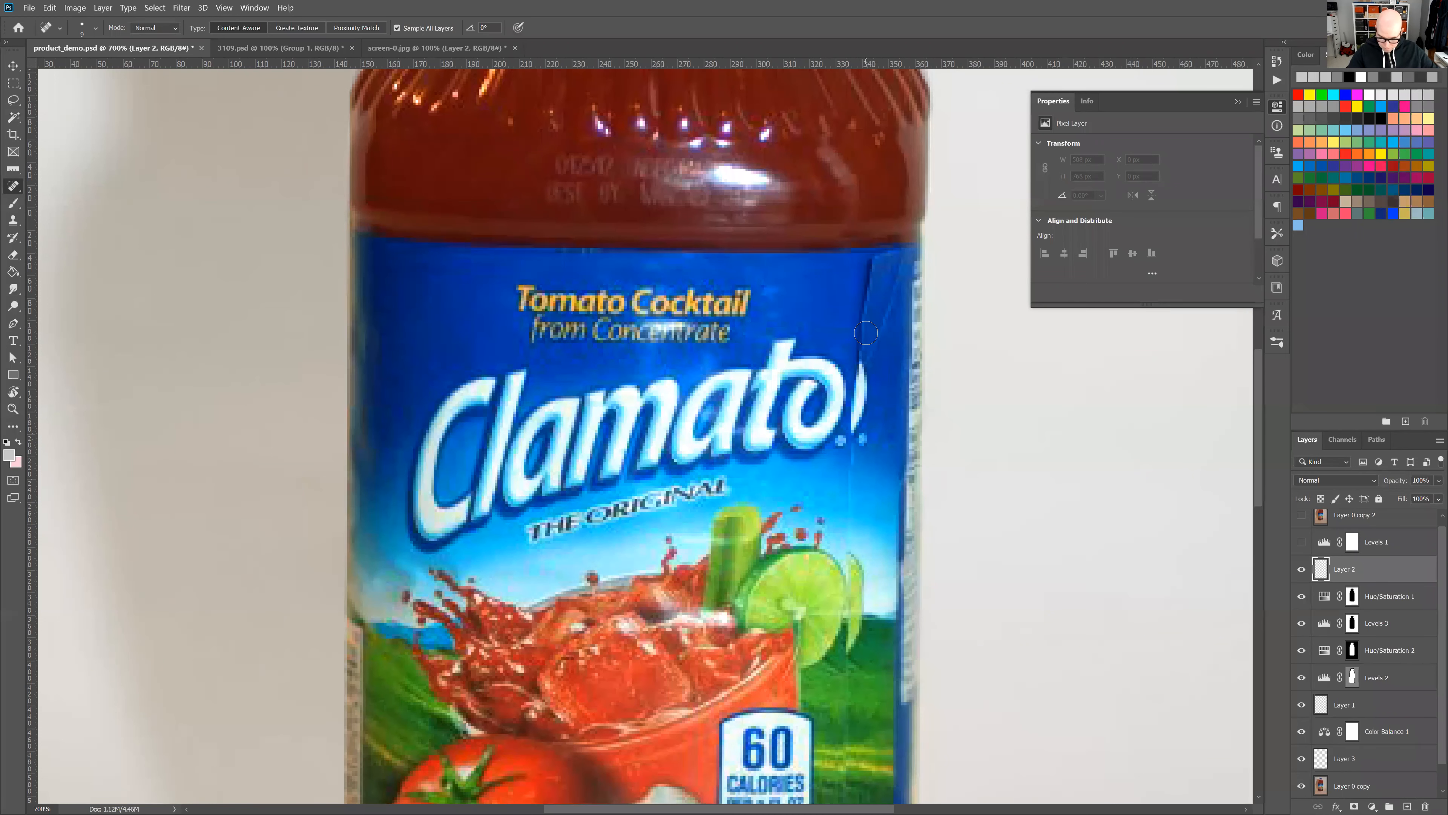
pyautogui.moveTo(867, 307); pyautogui.dragTo(859, 450)
pyautogui.moveTo(852, 451); pyautogui.dragTo(852, 525)
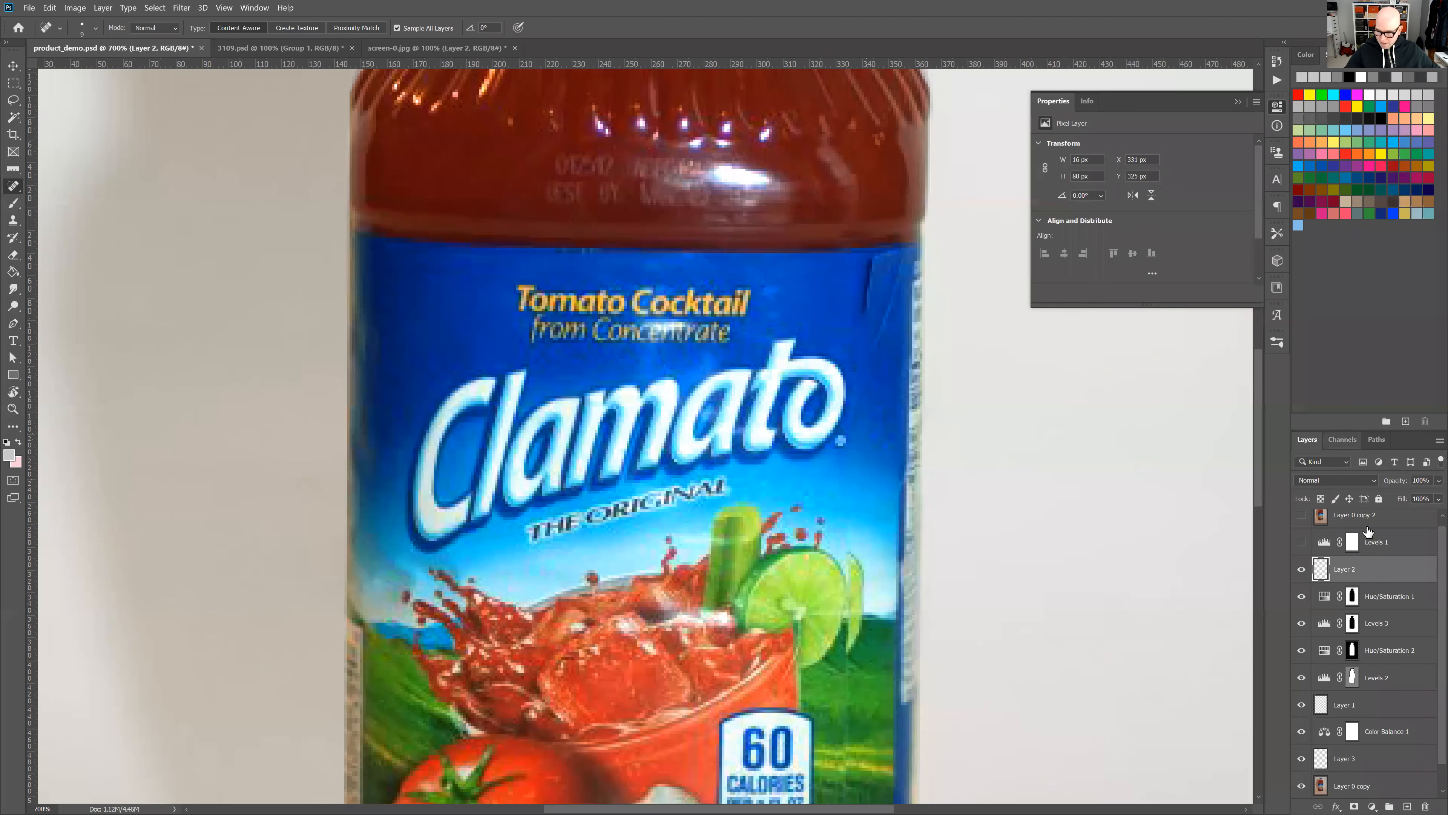
# - Try a hue shift of -44 on the bottle's Hue/Saturation 2 layer and undo it
pyautogui.click(1396, 653)
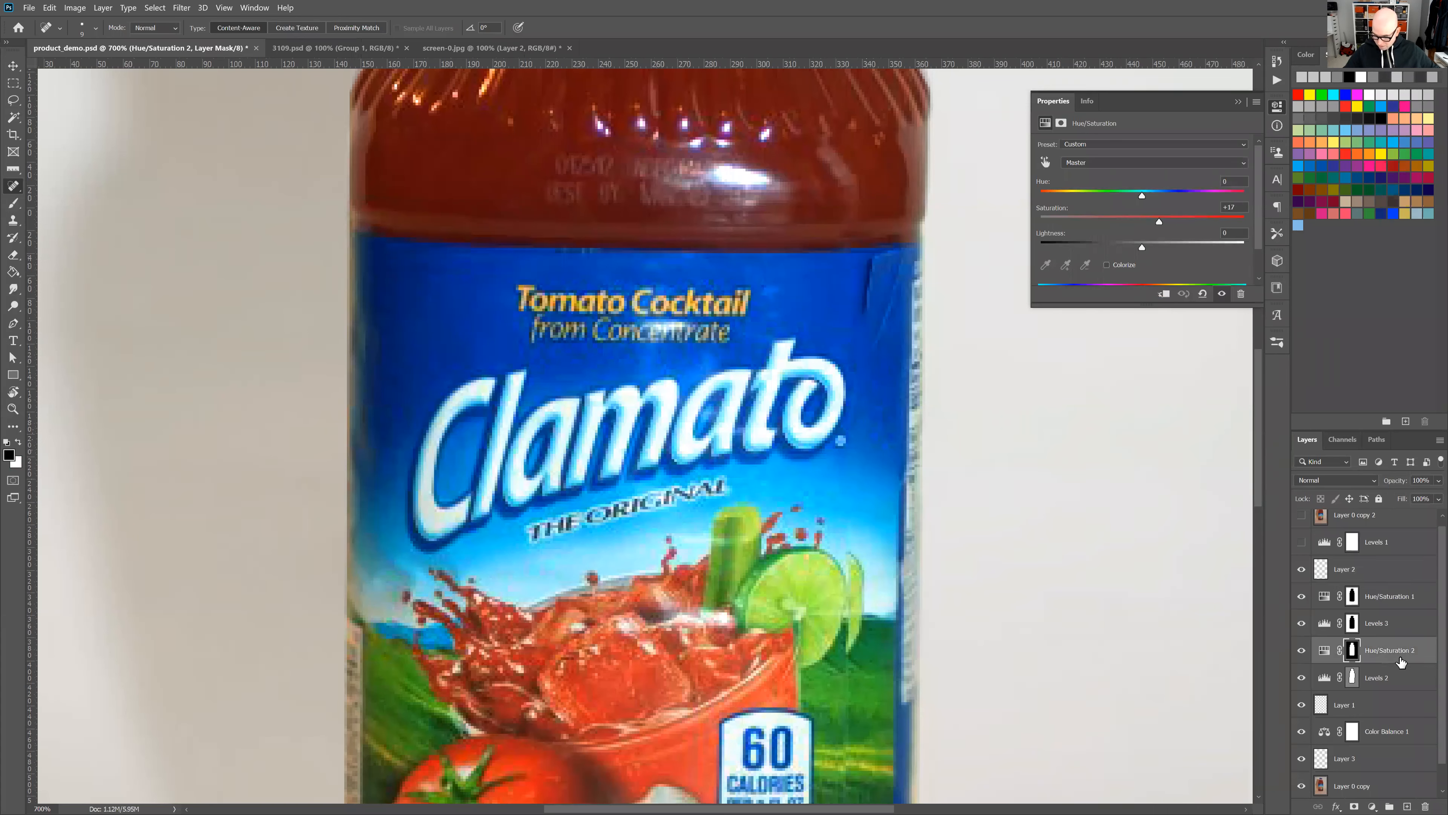
pyautogui.moveTo(1140, 196); pyautogui.dragTo(1097, 196)
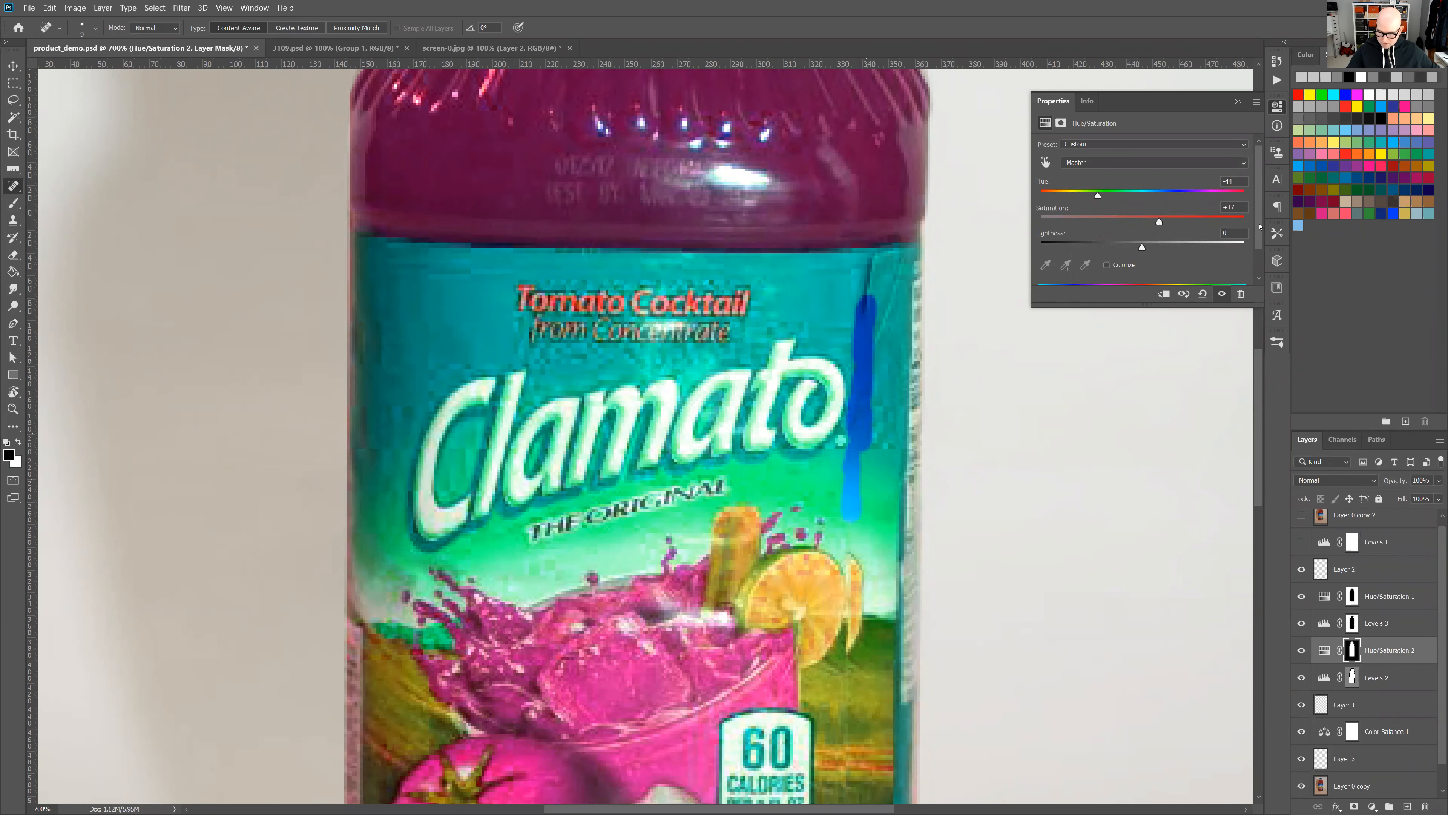
pyautogui.hotkey('ctrl', 'z')
# - Hide Layer 2 and heal the crease beside the Clamato logo on Layer 3 beneath the adjustments instead
pyautogui.click(1373, 564)
pyautogui.hotkey('ctrl', ',')
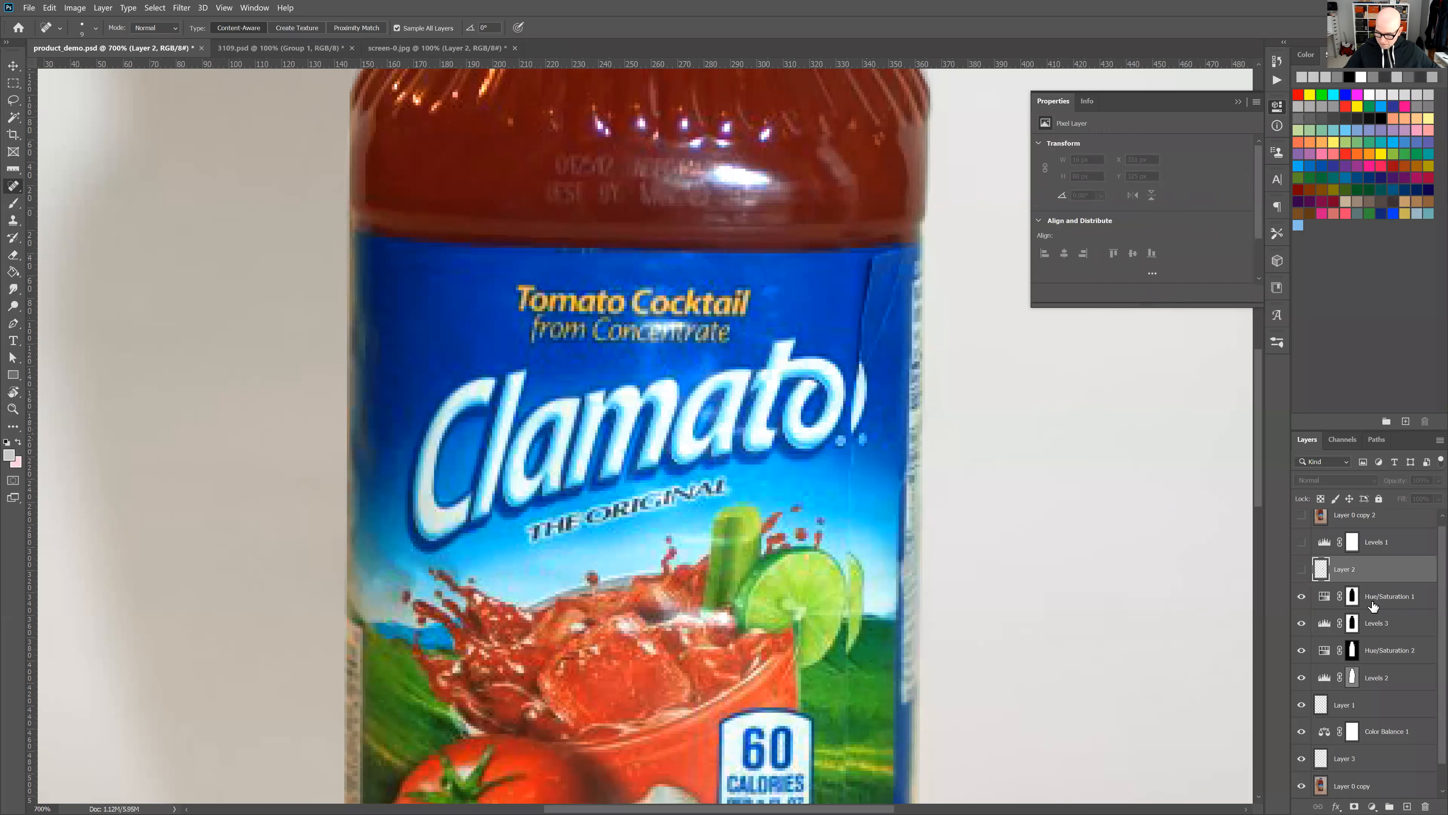
pyautogui.hotkey('ctrl', 'z')
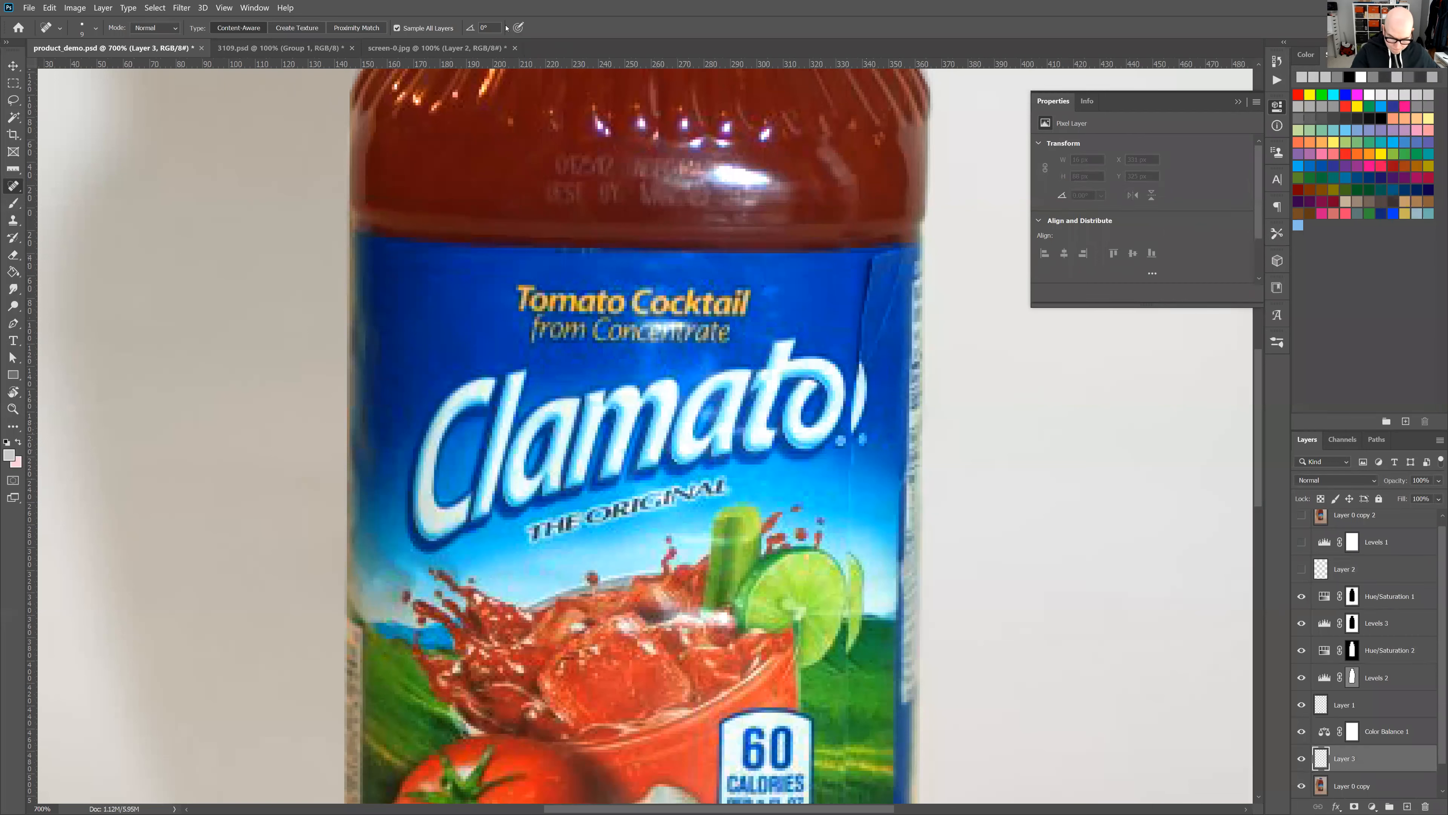
pyautogui.click(397, 29)
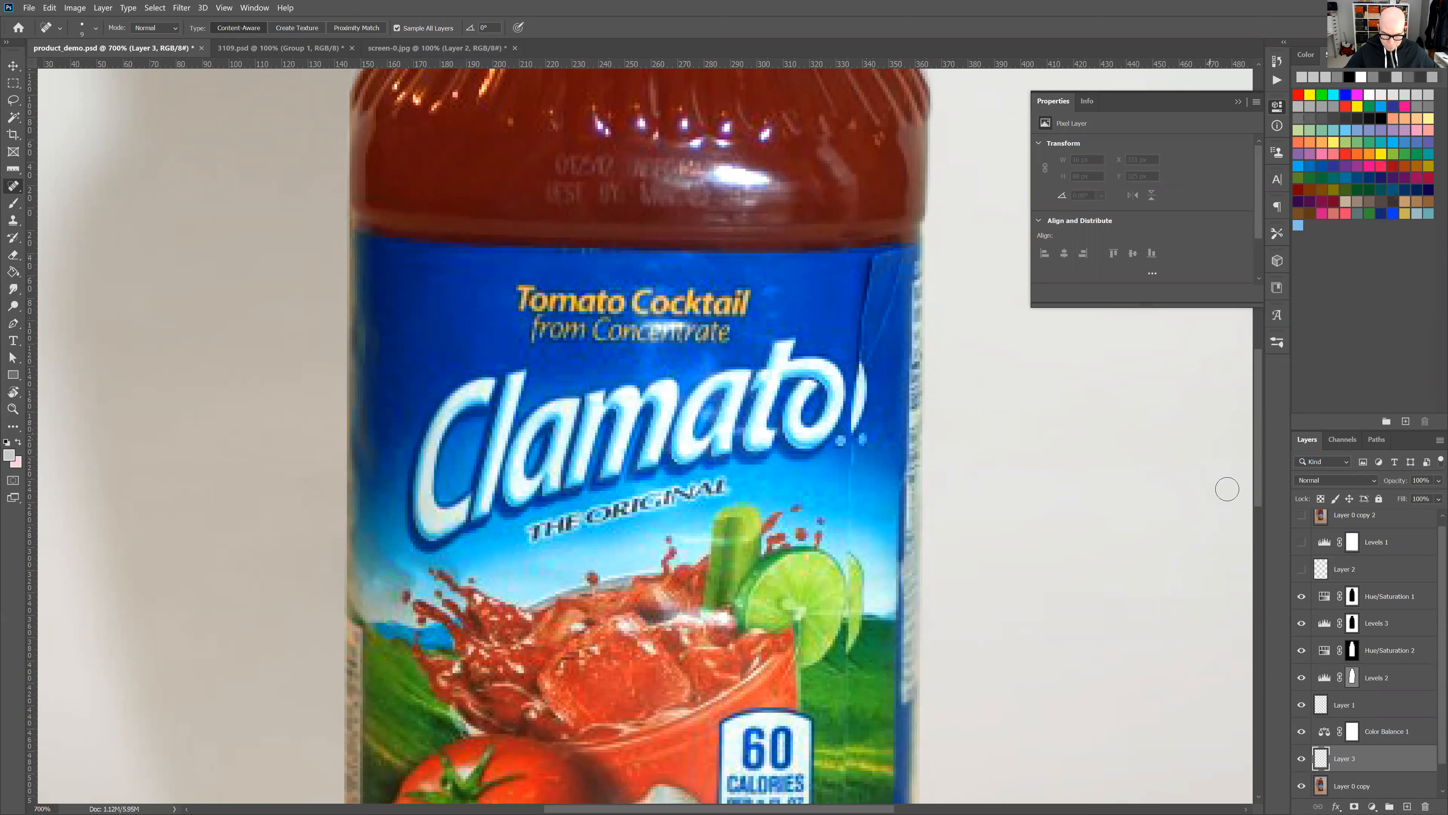
pyautogui.moveTo(861, 405)
pyautogui.mouseDown()
pyautogui.moveTo(858, 434)
pyautogui.moveTo(872, 348)
pyautogui.moveTo(856, 489)
pyautogui.mouseUp()
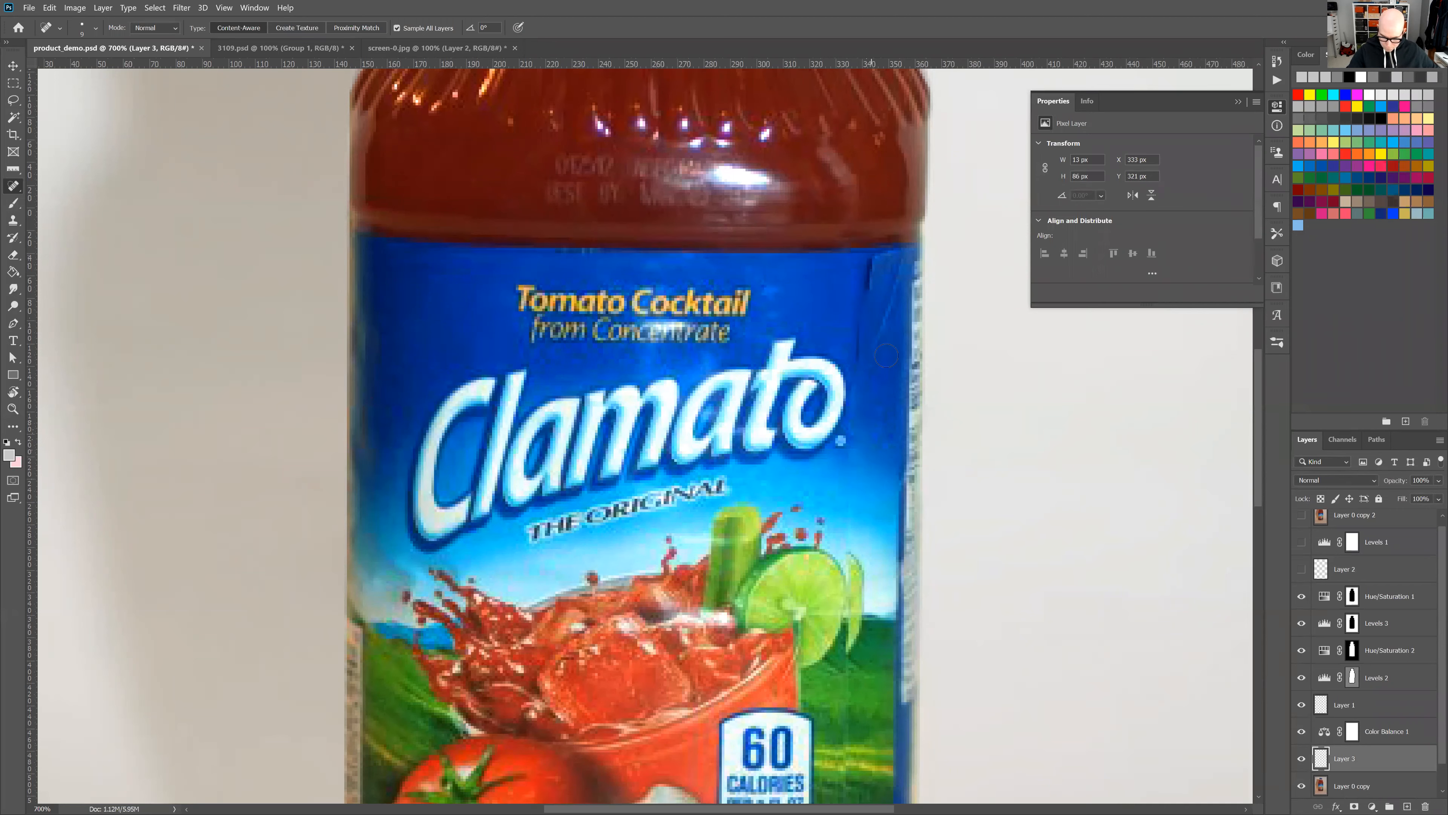
pyautogui.moveTo(857, 379); pyautogui.dragTo(871, 263)
pyautogui.moveTo(853, 459); pyautogui.dragTo(853, 459)
pyautogui.moveTo(858, 342)
pyautogui.mouseDown()
pyautogui.moveTo(862, 292)
pyautogui.moveTo(893, 294)
pyautogui.mouseUp()
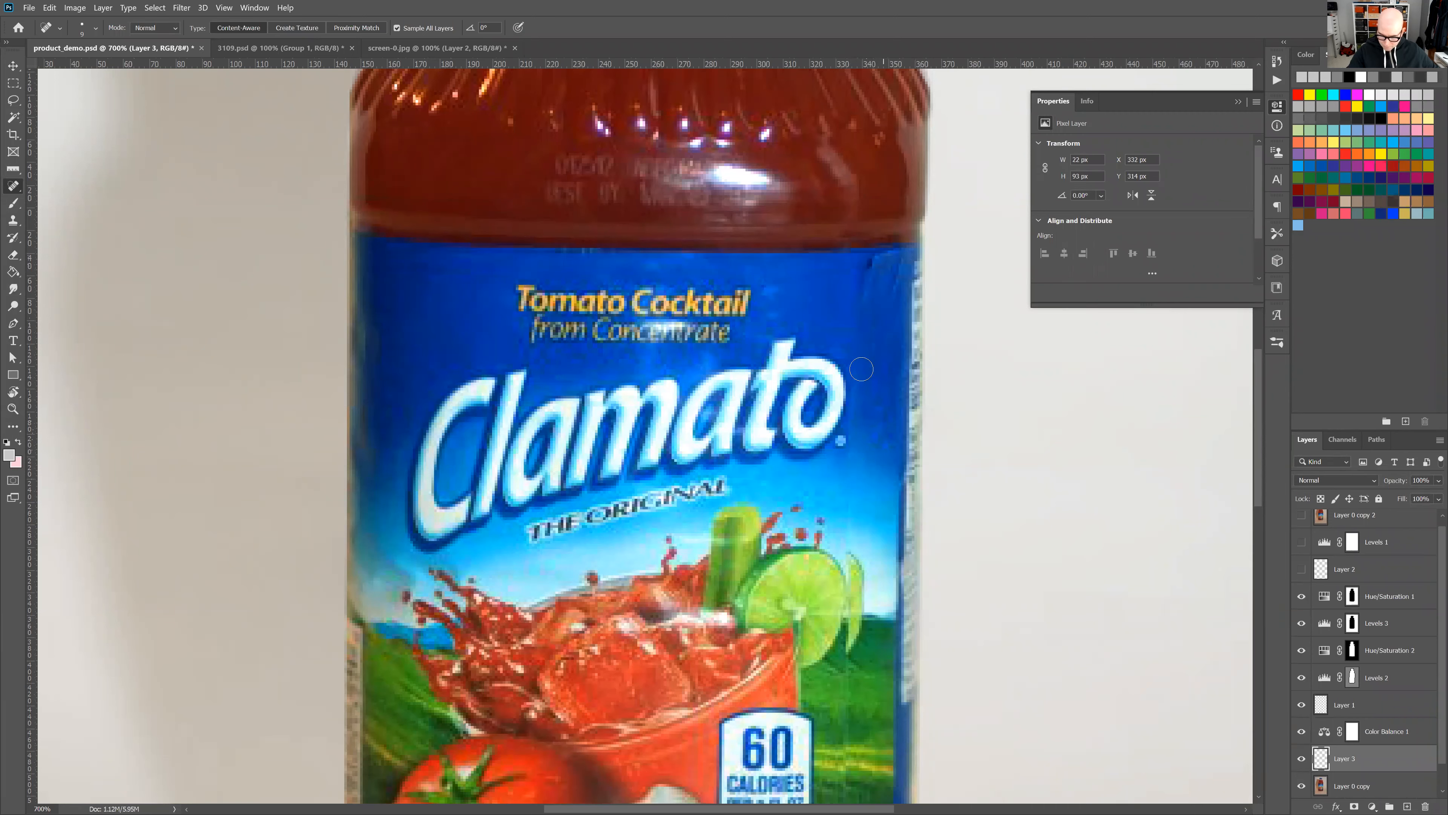
# - Test hue shifts down to -180 on the background's Hue/Saturation 1 layer, and settle on hue +6 and lightness -1
pyautogui.click(1397, 598)
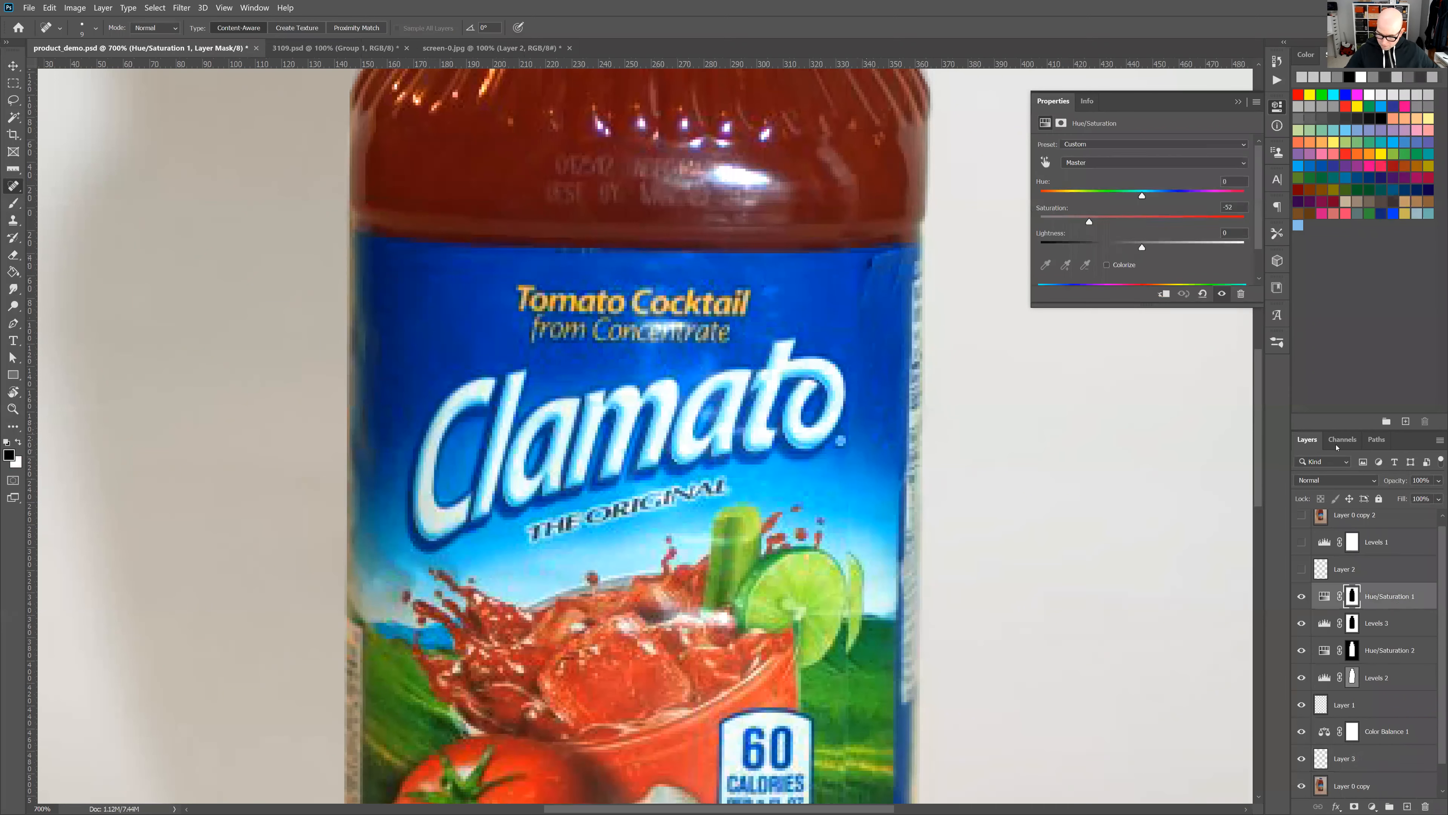
pyautogui.moveTo(1141, 195); pyautogui.dragTo(1128, 197)
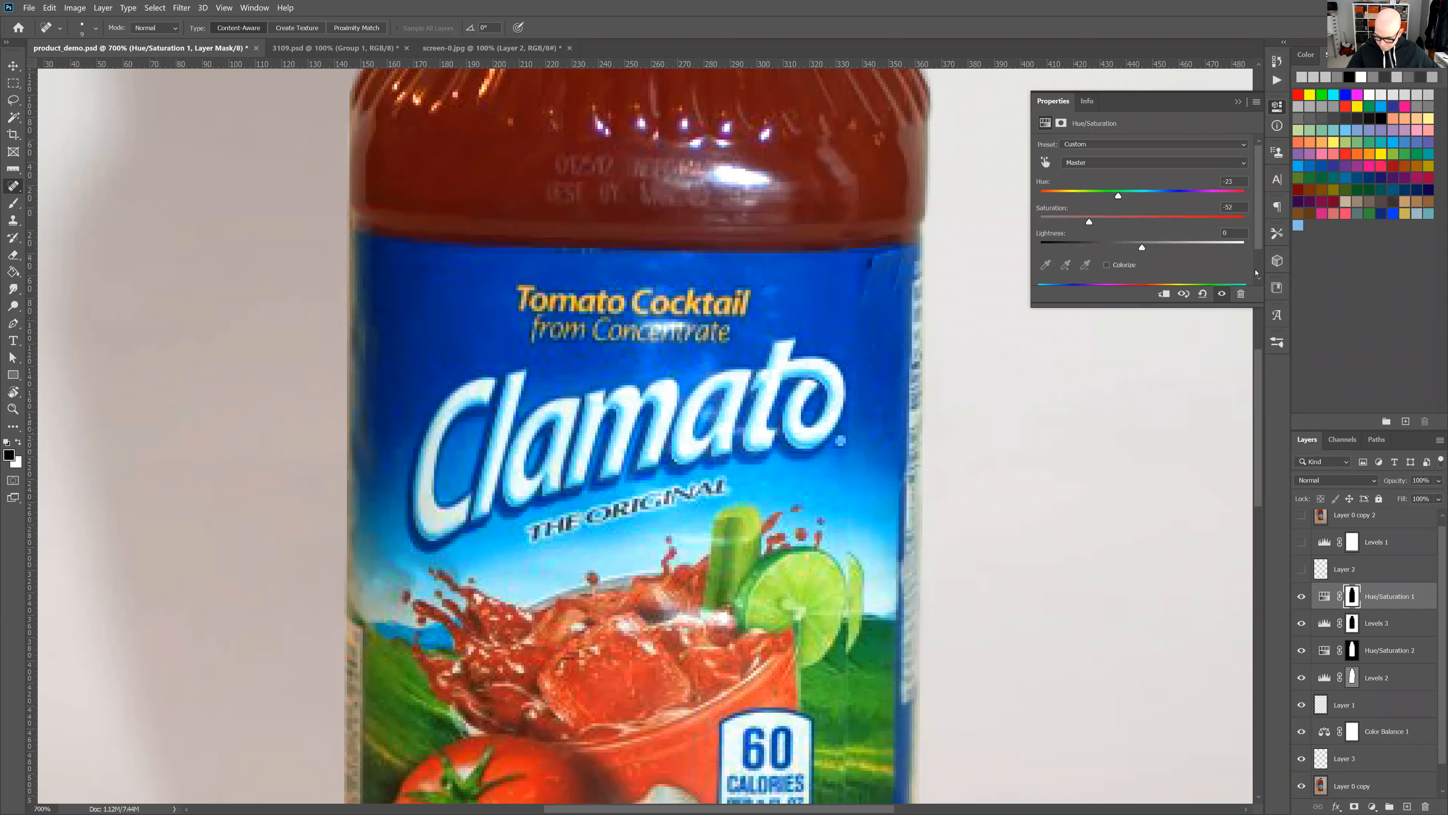
pyautogui.moveTo(1089, 197); pyautogui.dragTo(1163, 197)
pyautogui.click(1391, 623)
pyautogui.click(1368, 596)
pyautogui.moveTo(1037, 199); pyautogui.dragTo(1018, 198)
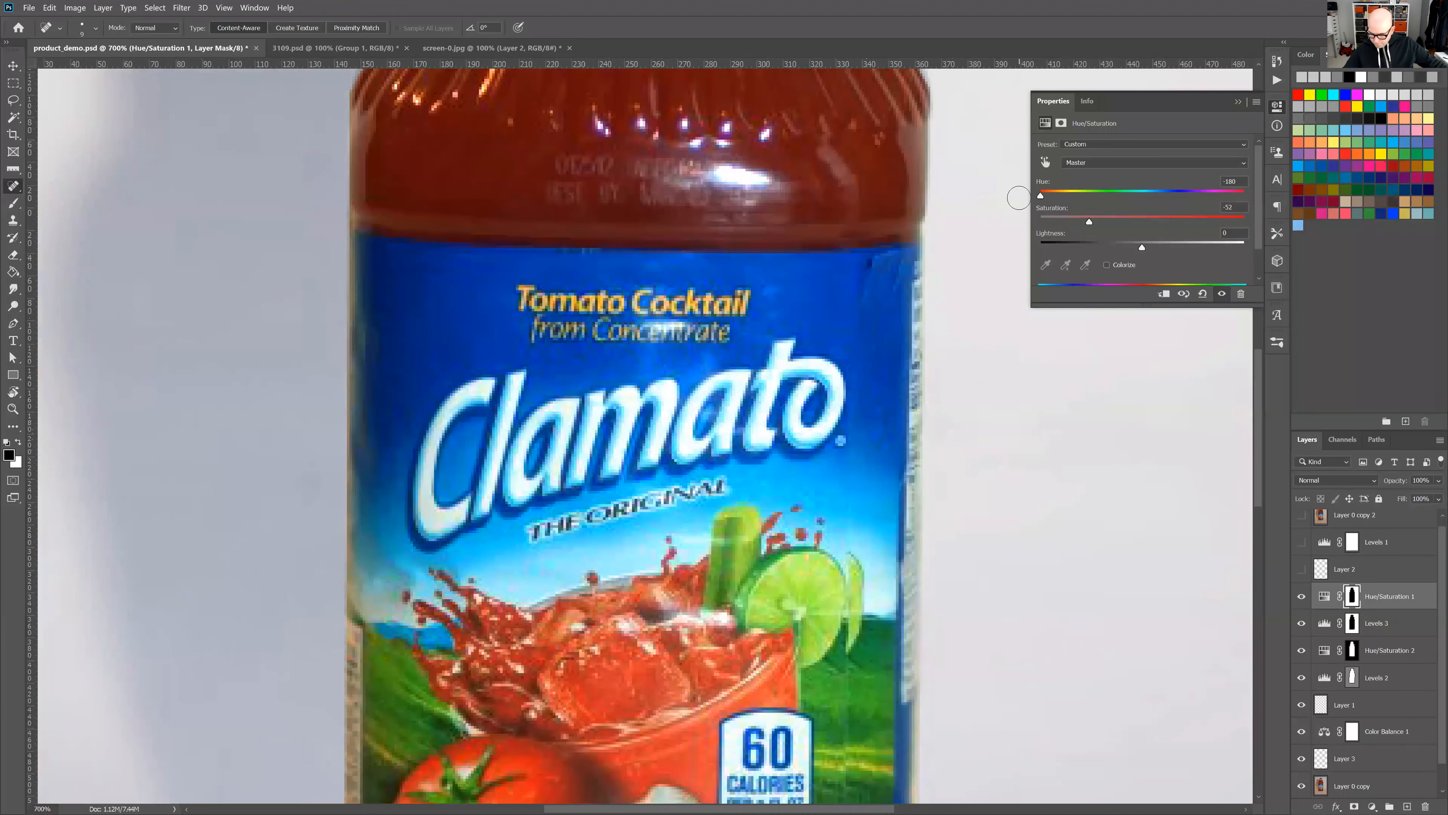
pyautogui.scroll(1, 1437, 537)
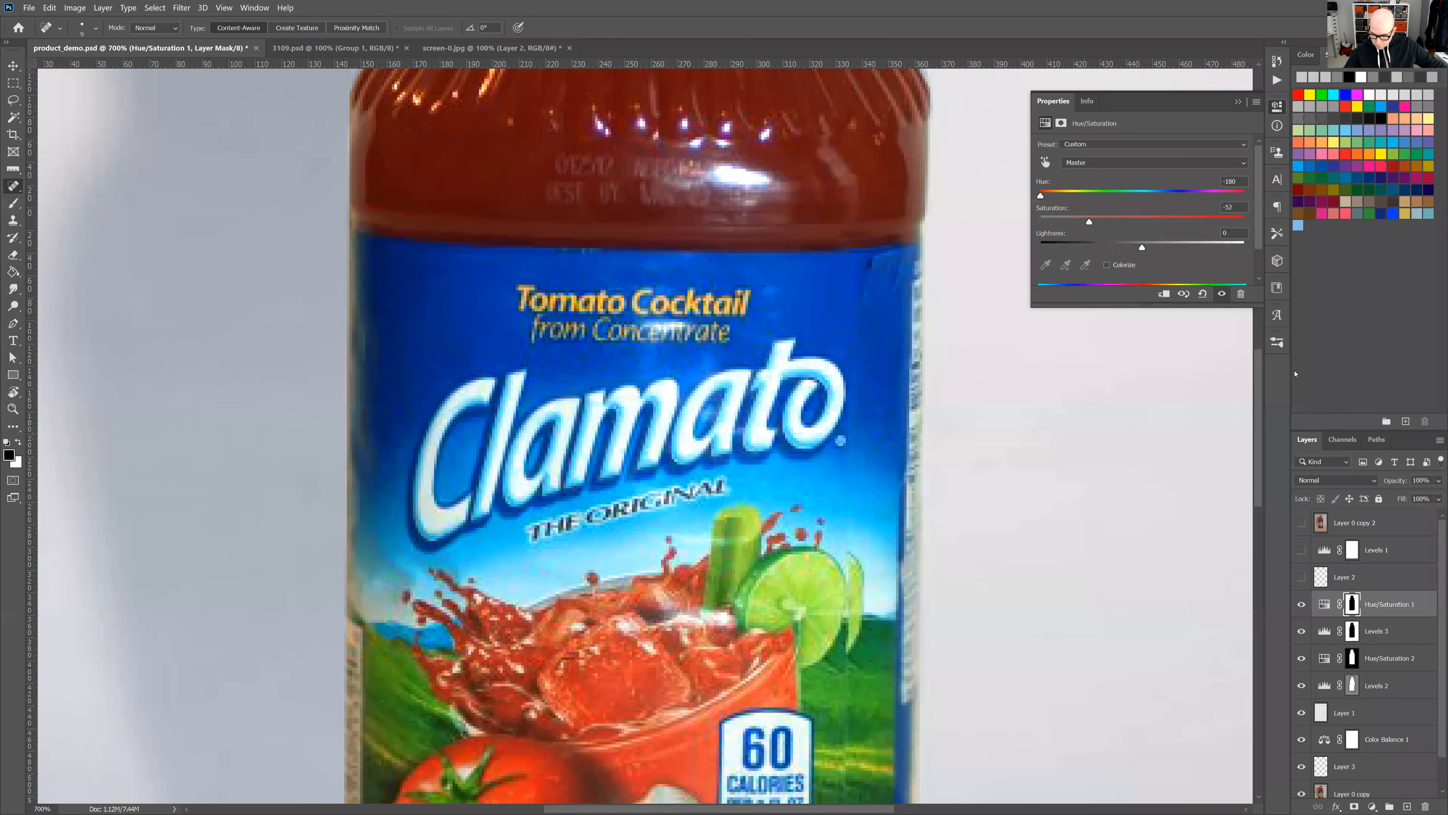
pyautogui.moveTo(1141, 247)
pyautogui.mouseDown()
pyautogui.moveTo(1059, 247)
pyautogui.moveTo(1140, 248)
pyautogui.mouseUp()
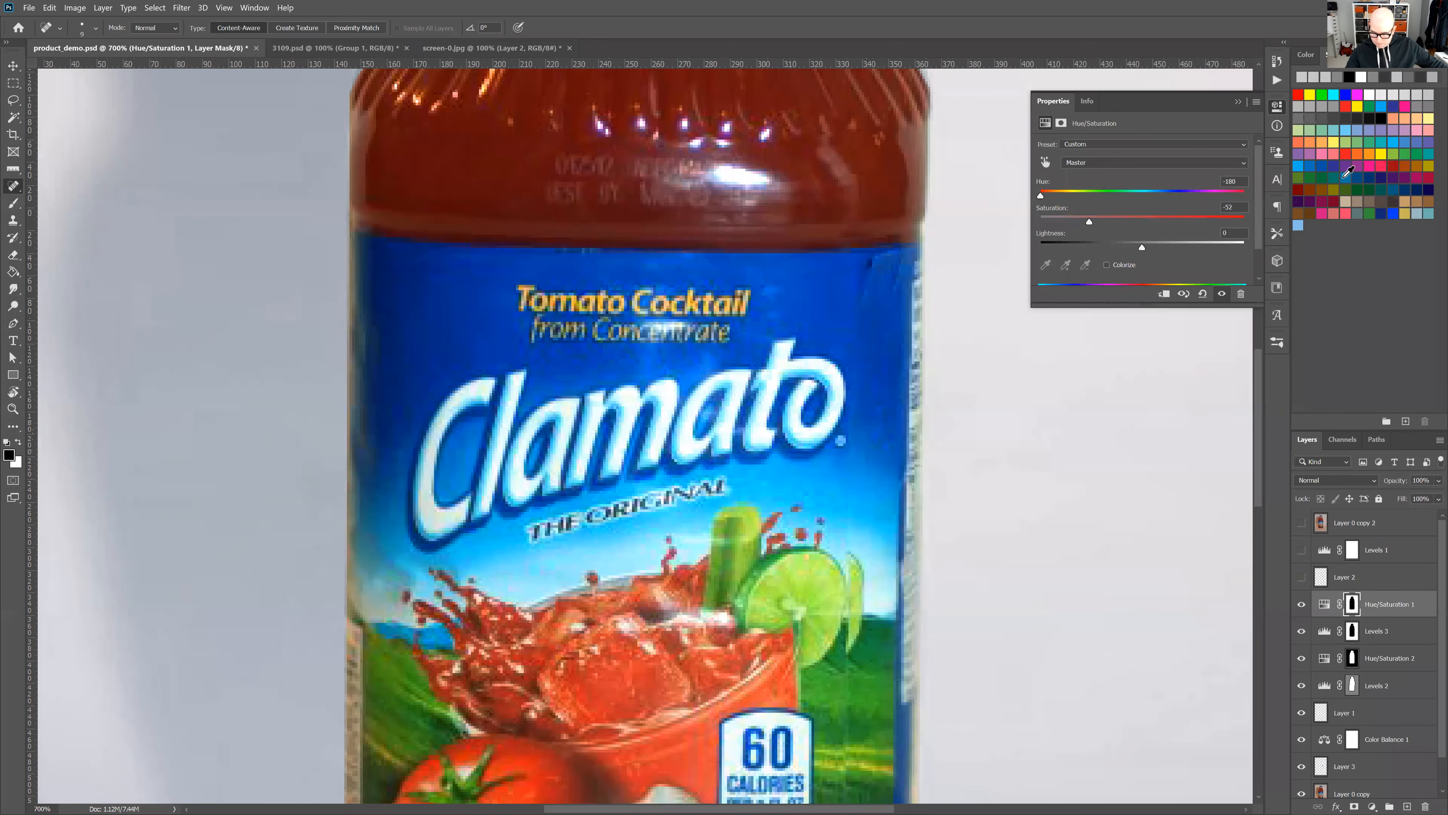
pyautogui.moveTo(1040, 196); pyautogui.dragTo(1150, 196)
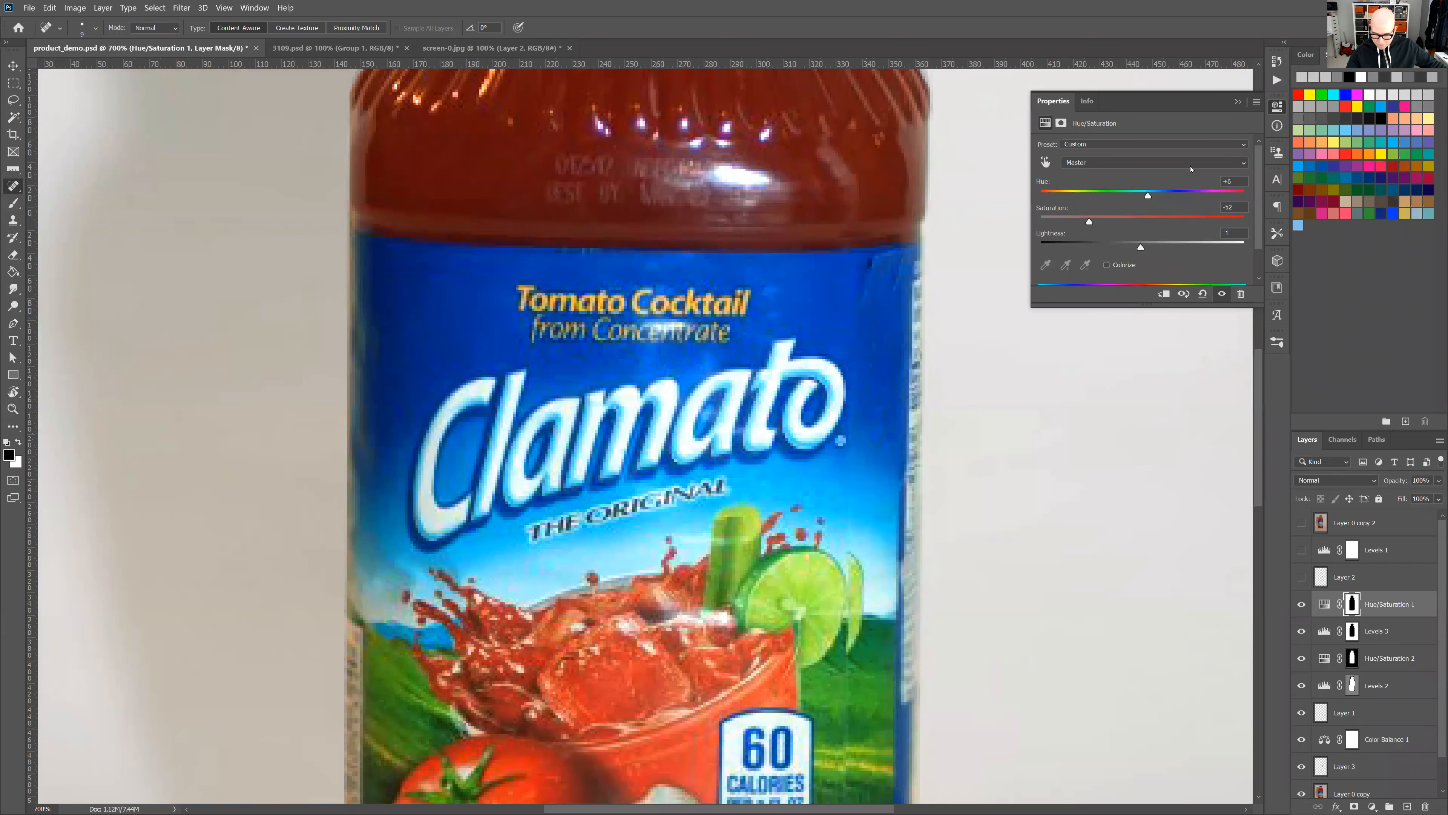
# - Try a hue shift of -64 on the bottle's Hue/Saturation 2 layer and undo it
pyautogui.click(1397, 665)
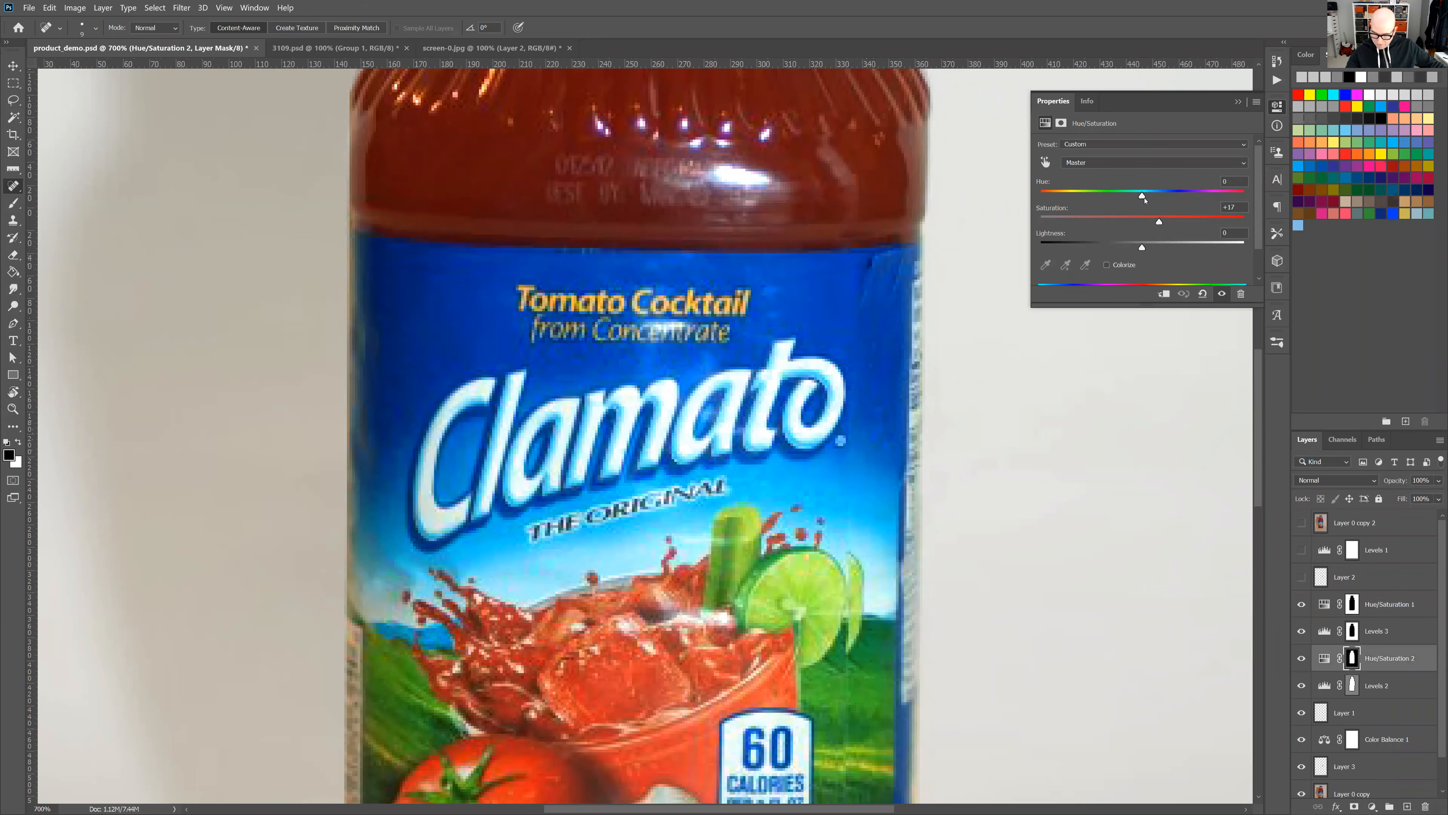
pyautogui.moveTo(1143, 196); pyautogui.dragTo(1088, 196)
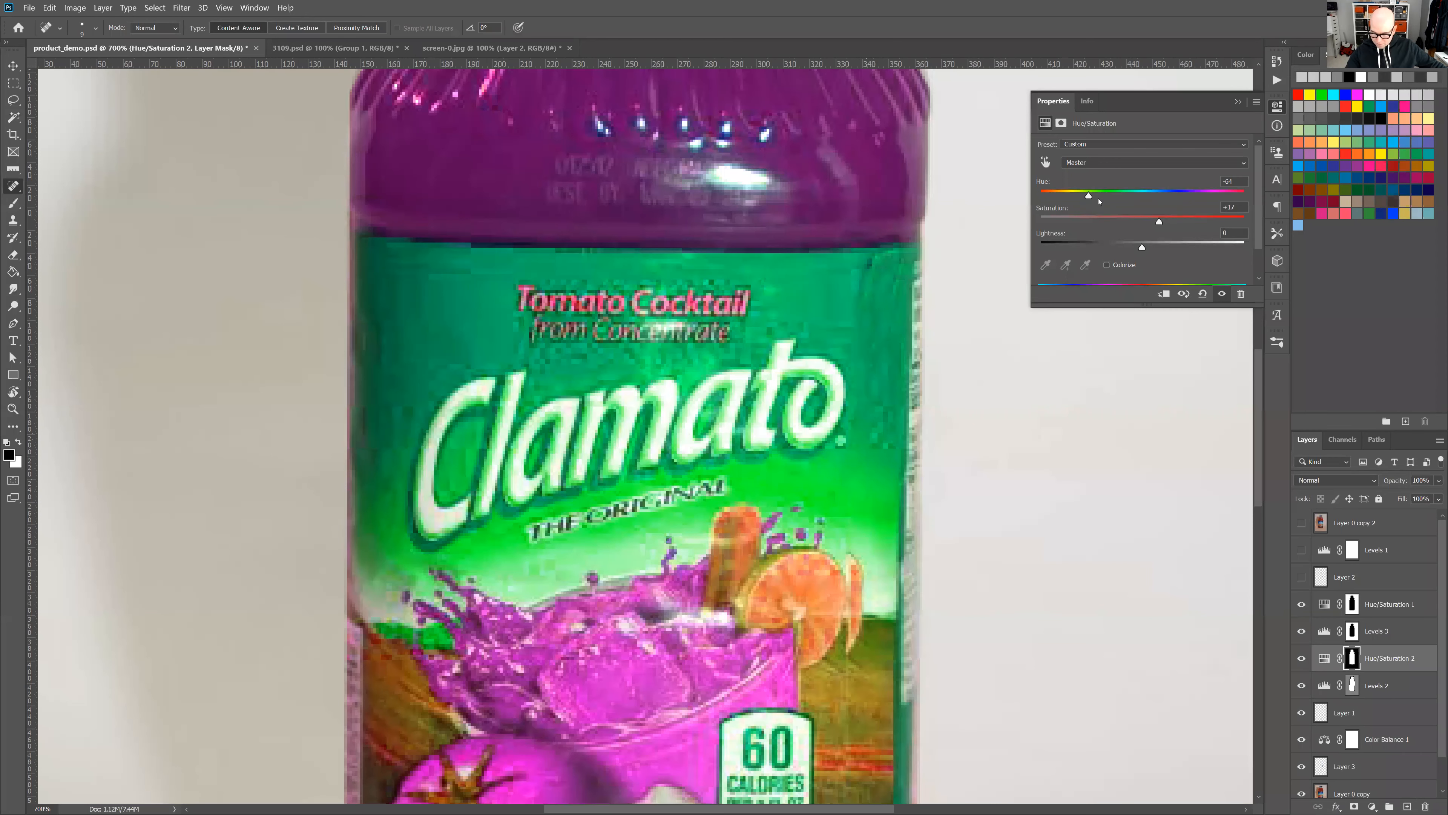
pyautogui.hotkey('ctrl', 'z')
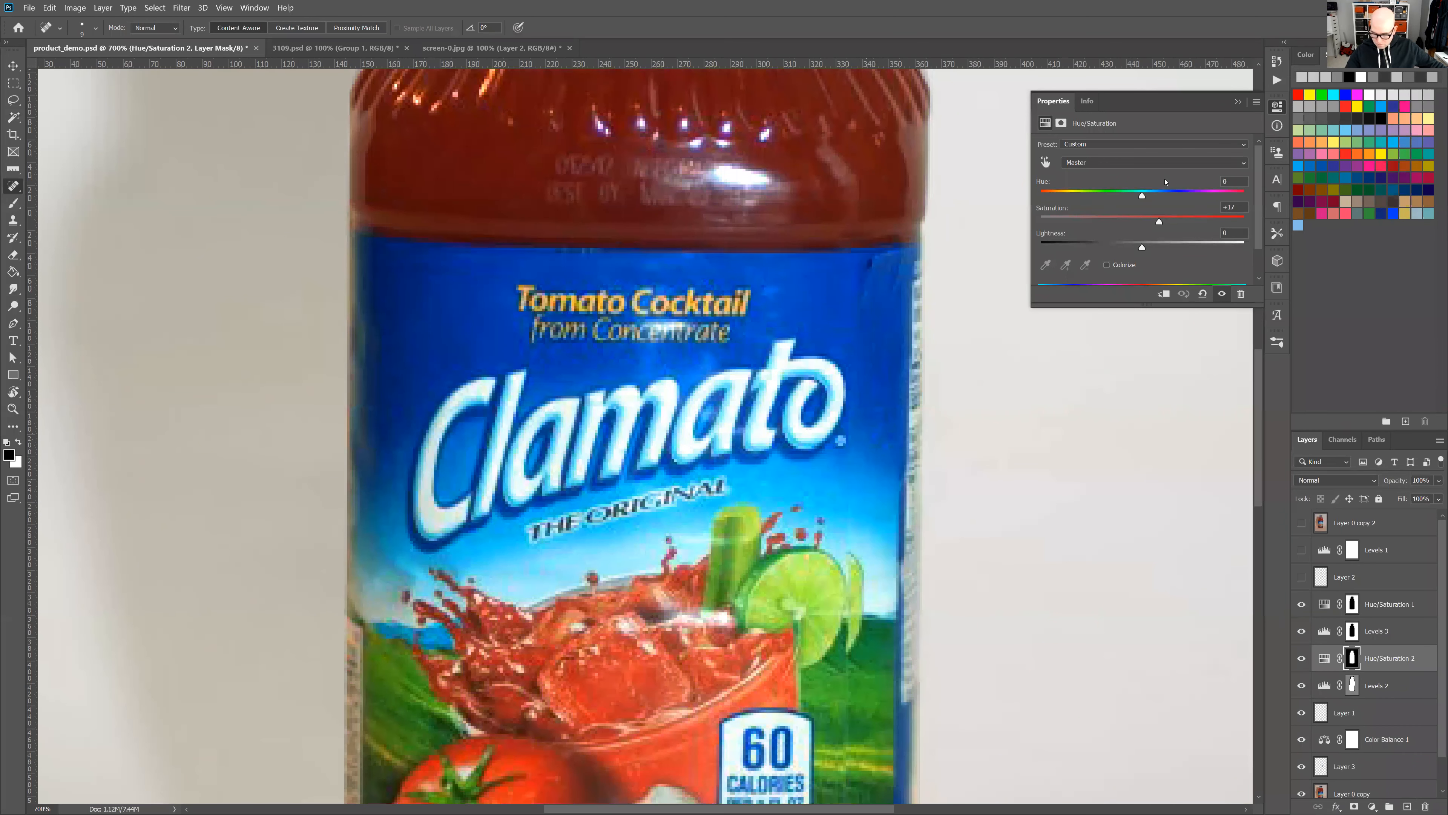
# - On Layer 1, heal the remaining creases in the blue upper-right corner of the label
pyautogui.click(1318, 714)
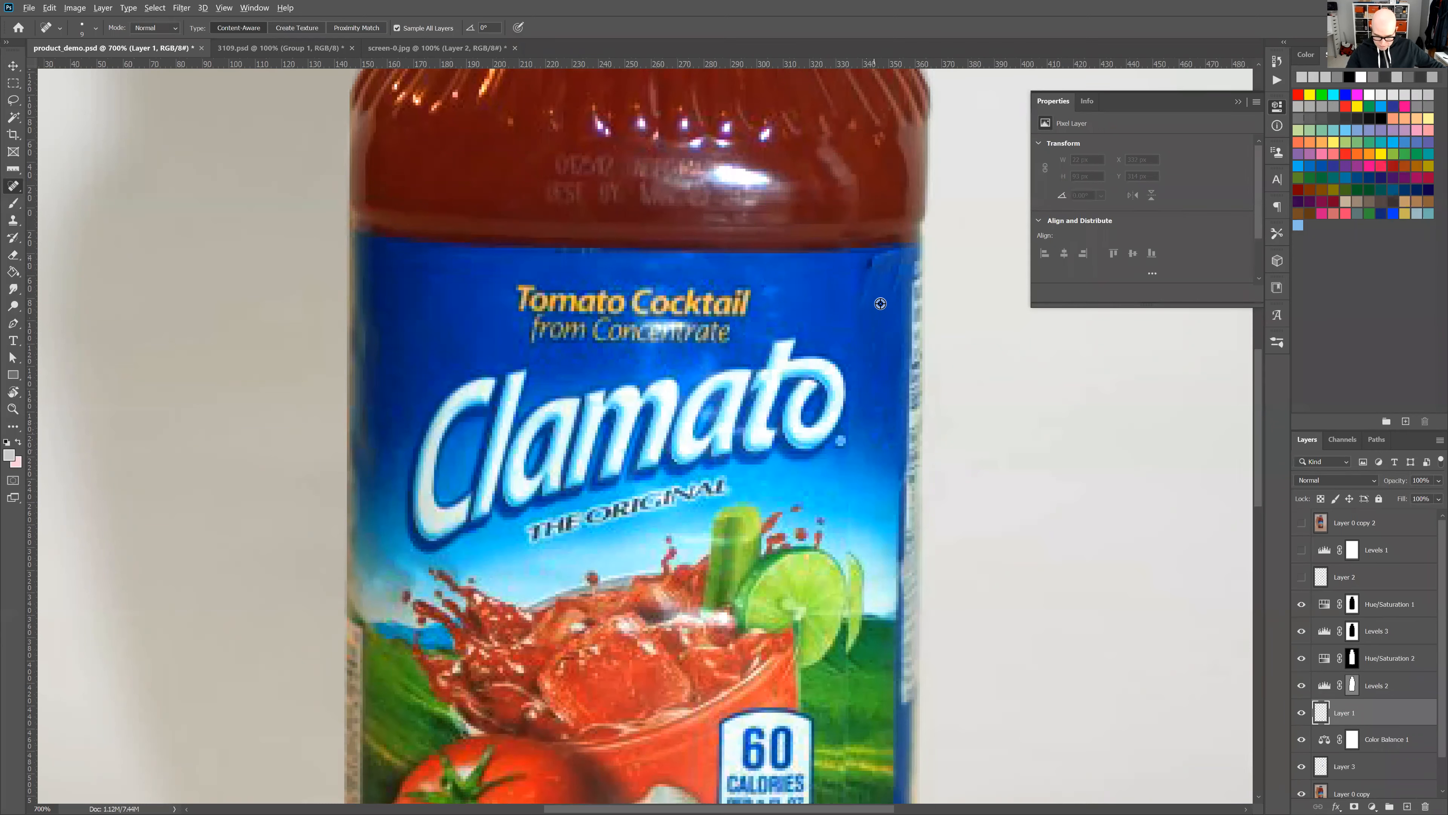
pyautogui.moveTo(865, 308)
pyautogui.mouseDown()
pyautogui.moveTo(869, 260)
pyautogui.moveTo(890, 267)
pyautogui.moveTo(895, 302)
pyautogui.moveTo(881, 265)
pyautogui.mouseUp()
pyautogui.moveTo(838, 268); pyautogui.dragTo(876, 268)
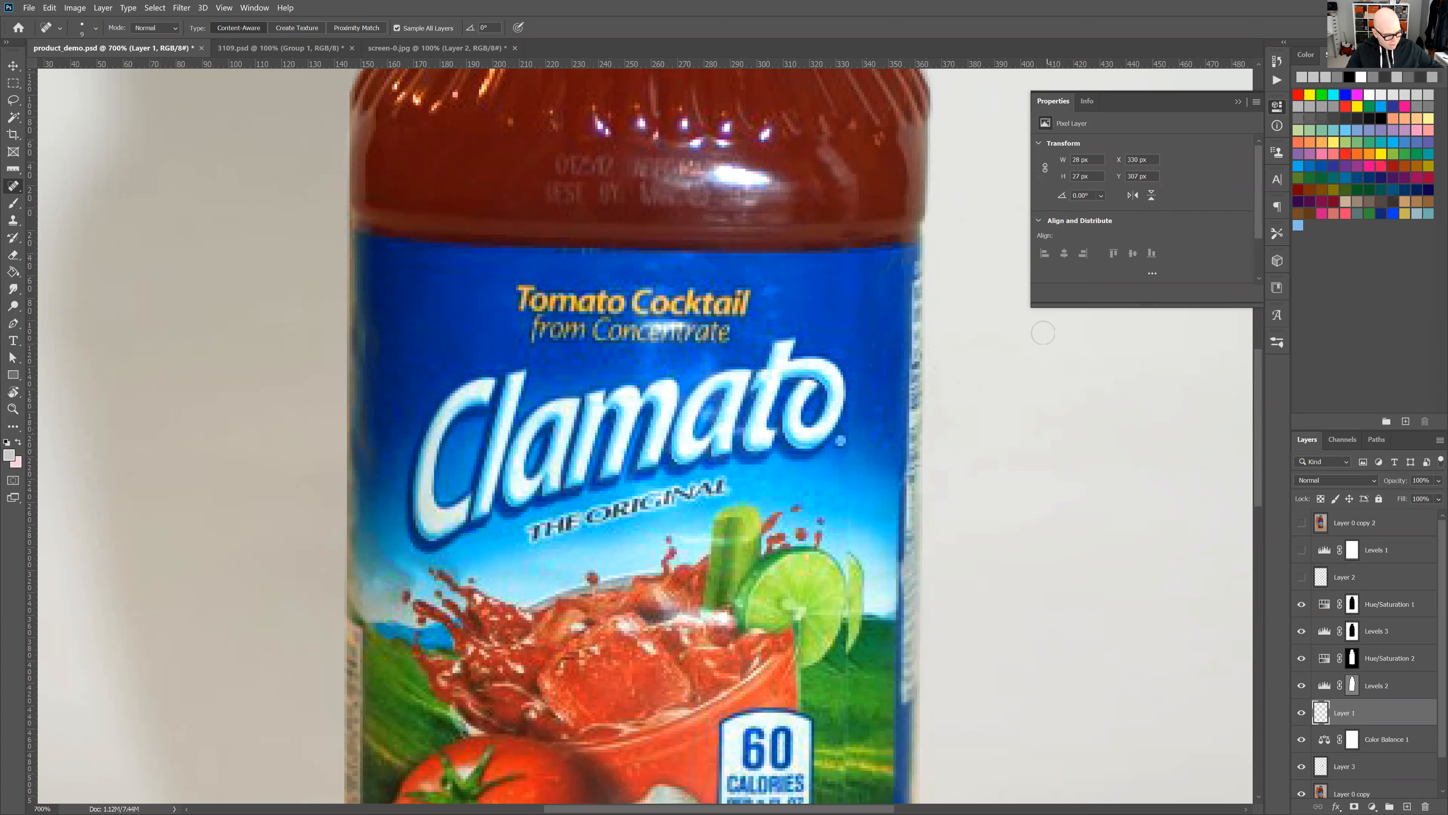
# - On Layer 1, heal the vertical crease right of the Clamato logo, through the sky and down into the green hills
pyautogui.scroll(-1, 880, 433)
pyautogui.moveTo(880, 432)
pyautogui.mouseDown()
pyautogui.moveTo(854, 437)
pyautogui.moveTo(853, 399)
pyautogui.mouseUp()
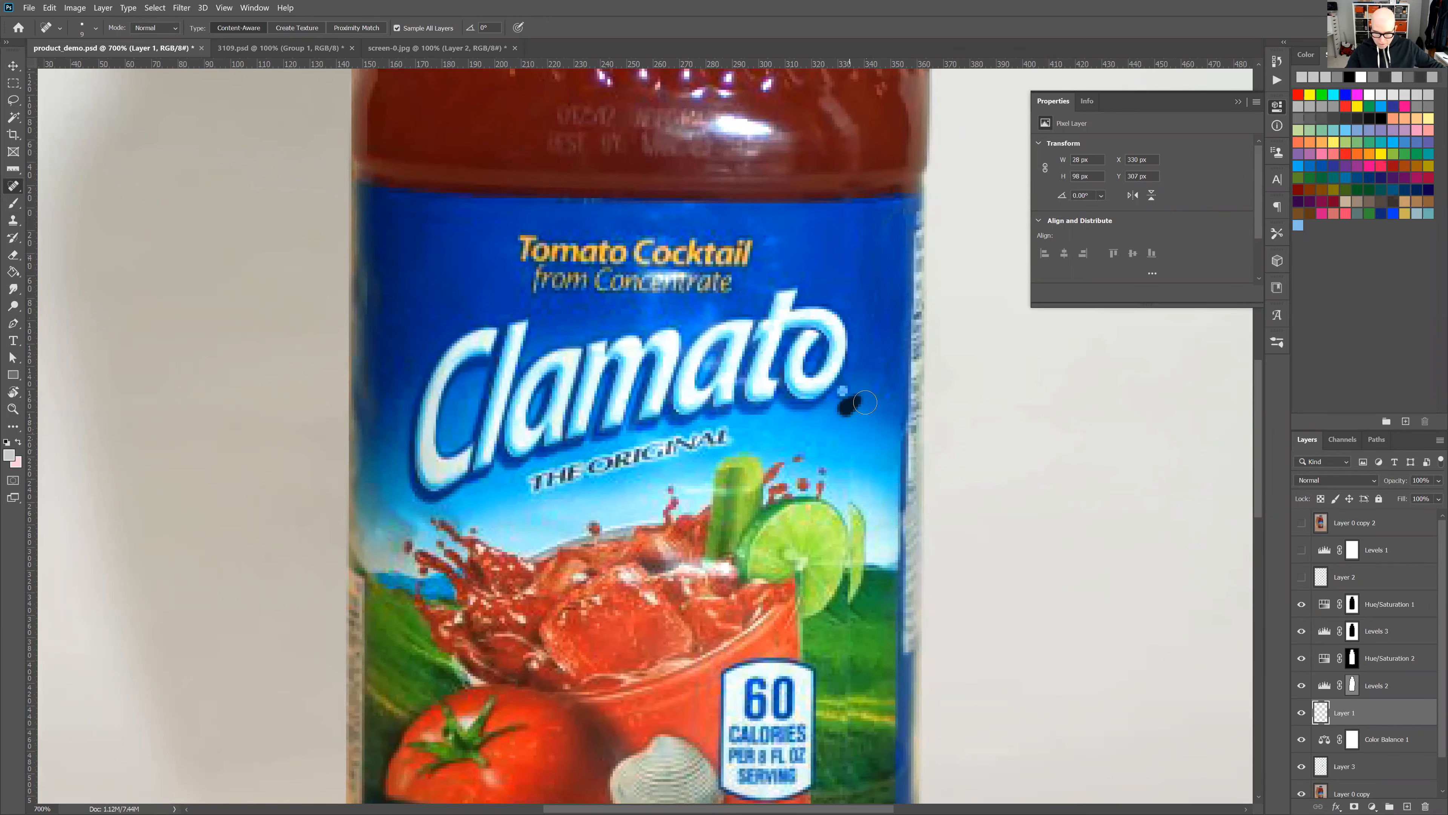
pyautogui.scroll(-1, 877, 417)
pyautogui.moveTo(848, 412)
pyautogui.mouseDown()
pyautogui.moveTo(855, 485)
pyautogui.moveTo(878, 442)
pyautogui.moveTo(860, 491)
pyautogui.mouseUp()
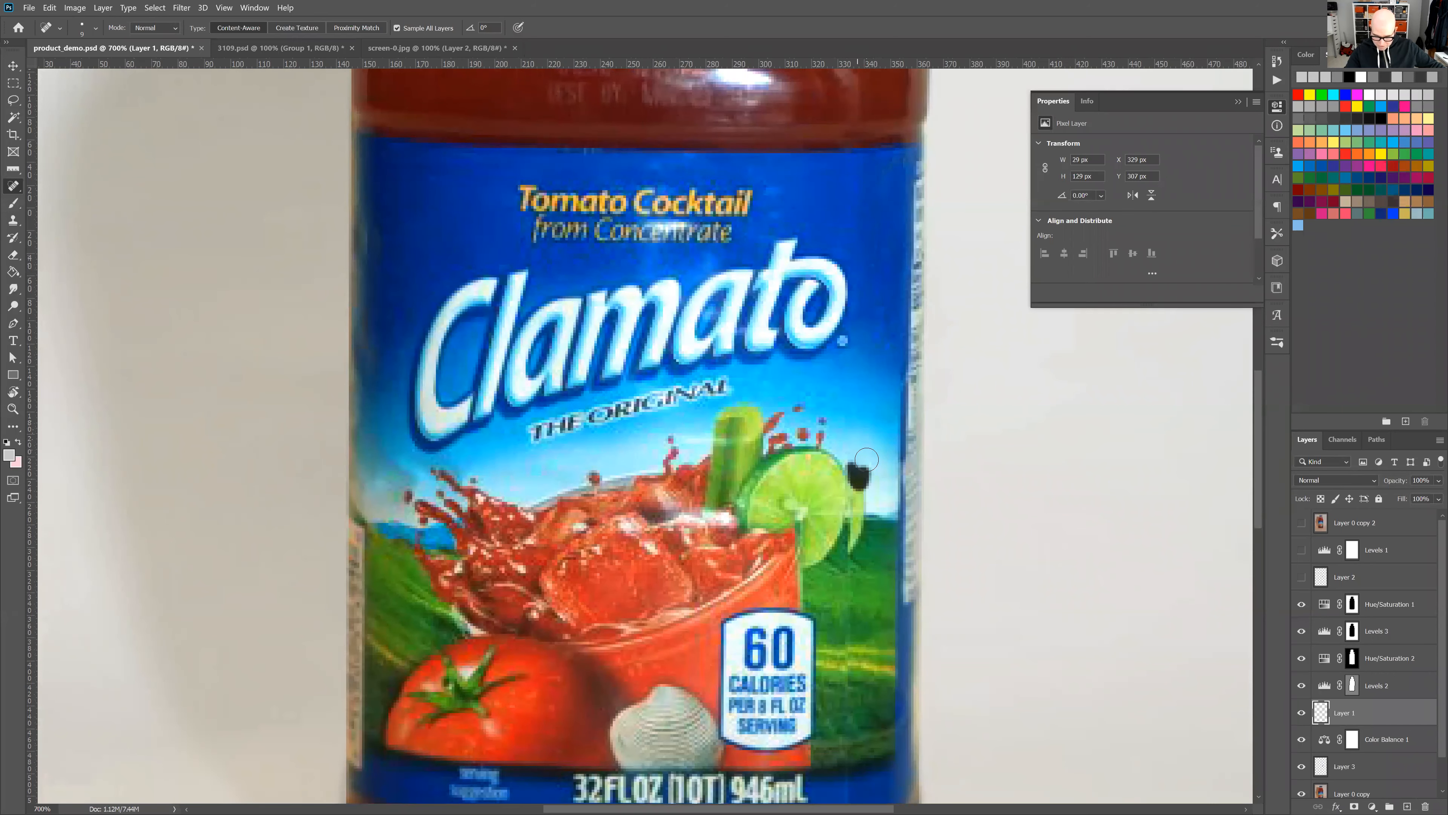
pyautogui.scroll(-1, 873, 414)
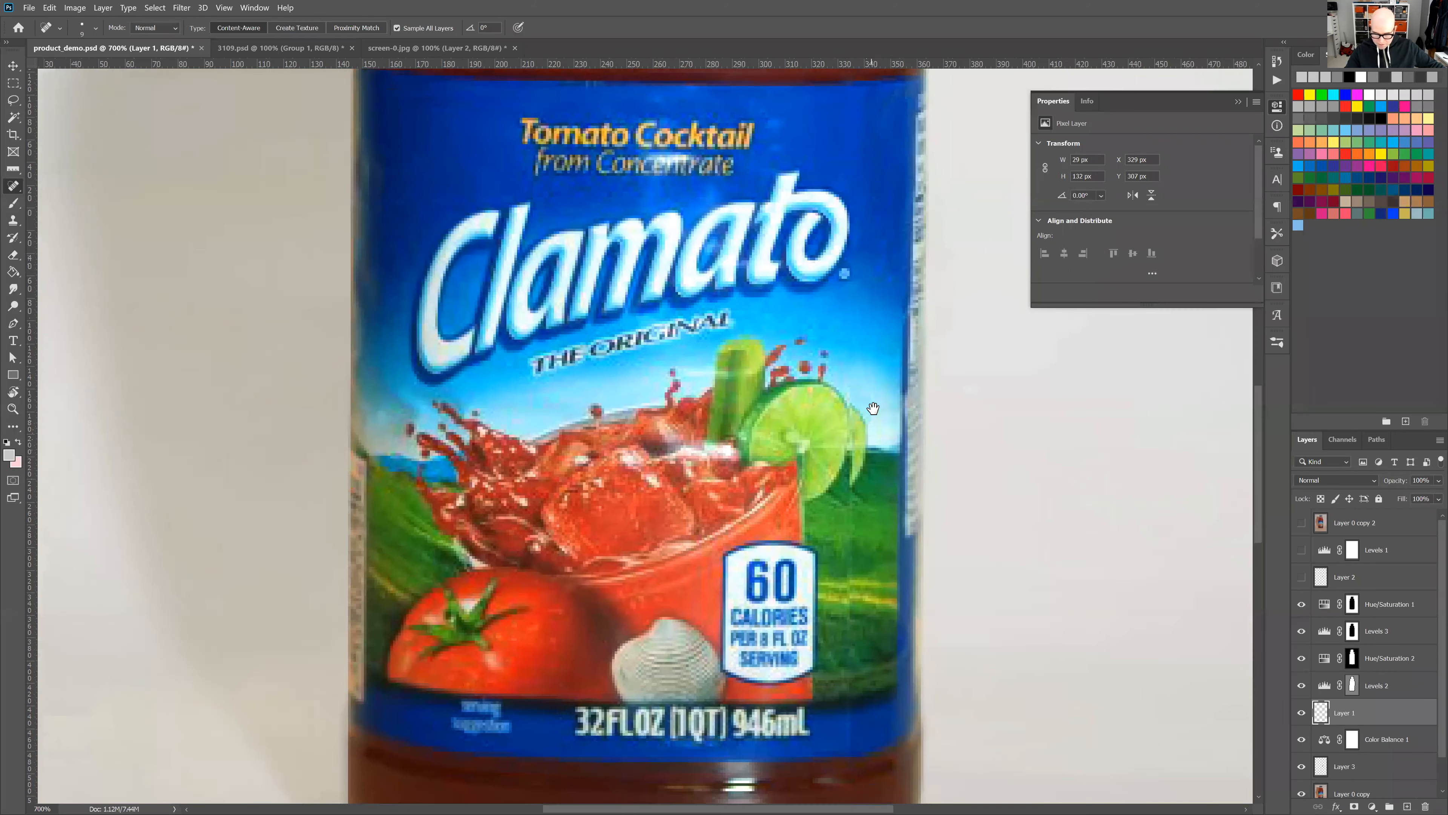
pyautogui.moveTo(852, 499)
pyautogui.mouseDown()
pyautogui.moveTo(852, 552)
pyautogui.moveTo(847, 535)
pyautogui.mouseUp()
pyautogui.scroll(-1, 849, 570)
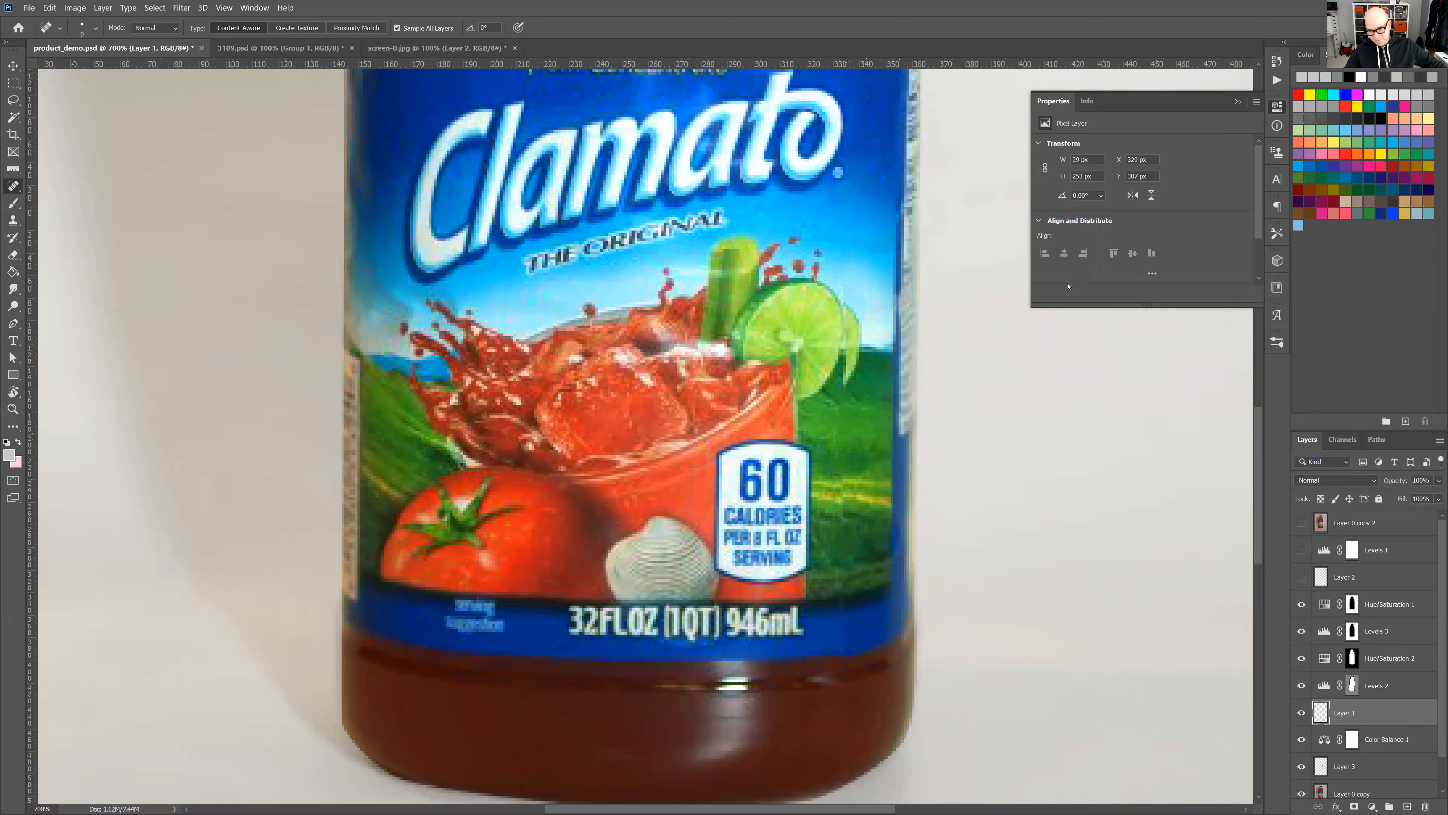
pyautogui.moveTo(838, 416); pyautogui.dragTo(837, 433)
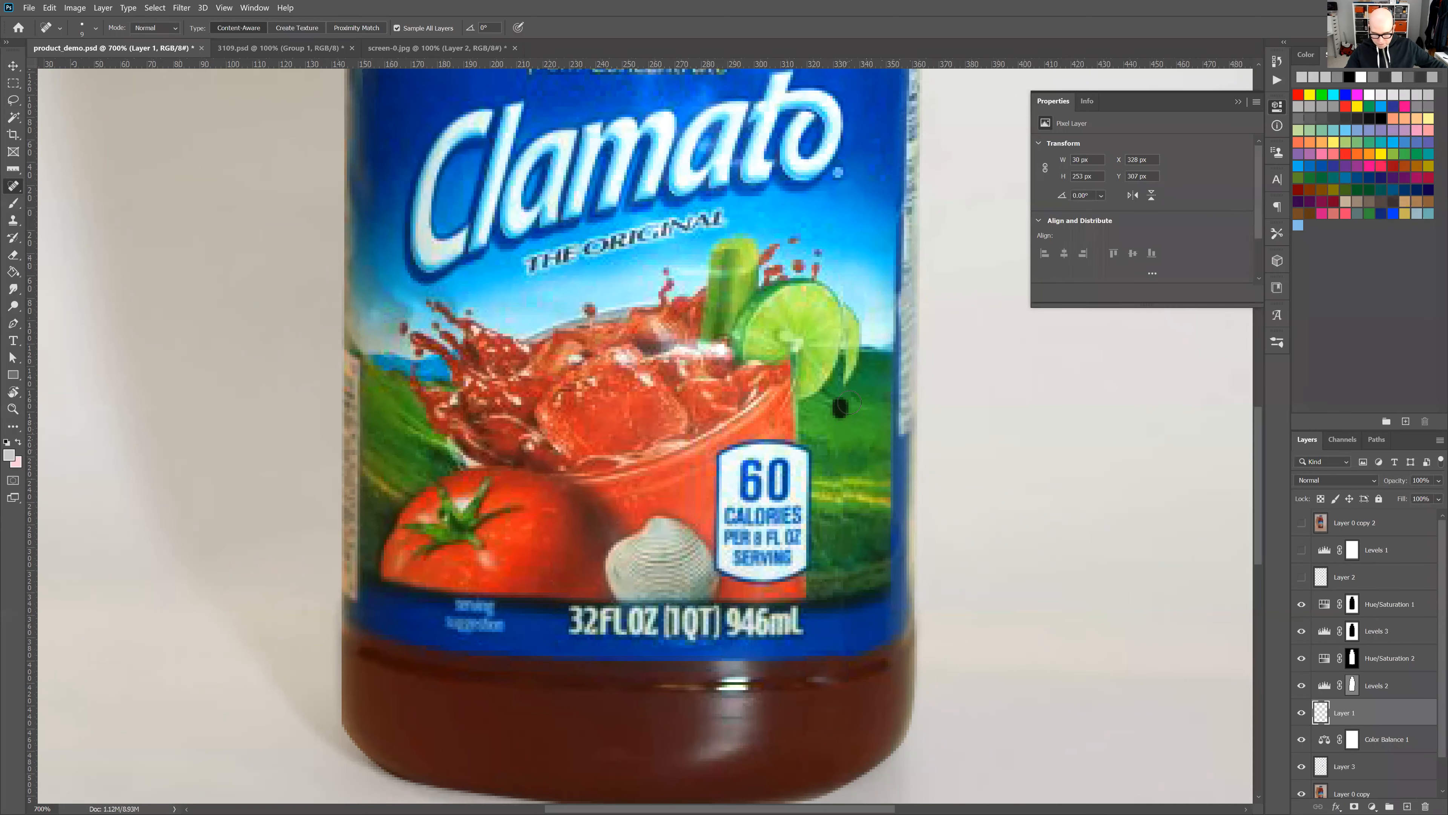
# - Heal away the printed best-by date code on the bottle above the label, including the traces over the highlight
pyautogui.moveTo(926, 297)
pyautogui.mouseDown()
pyautogui.moveTo(1002, 443)
pyautogui.moveTo(1002, 572)
pyautogui.moveTo(962, 455)
pyautogui.moveTo(976, 377)
pyautogui.moveTo(985, 441)
pyautogui.moveTo(750, 156)
pyautogui.mouseUp()
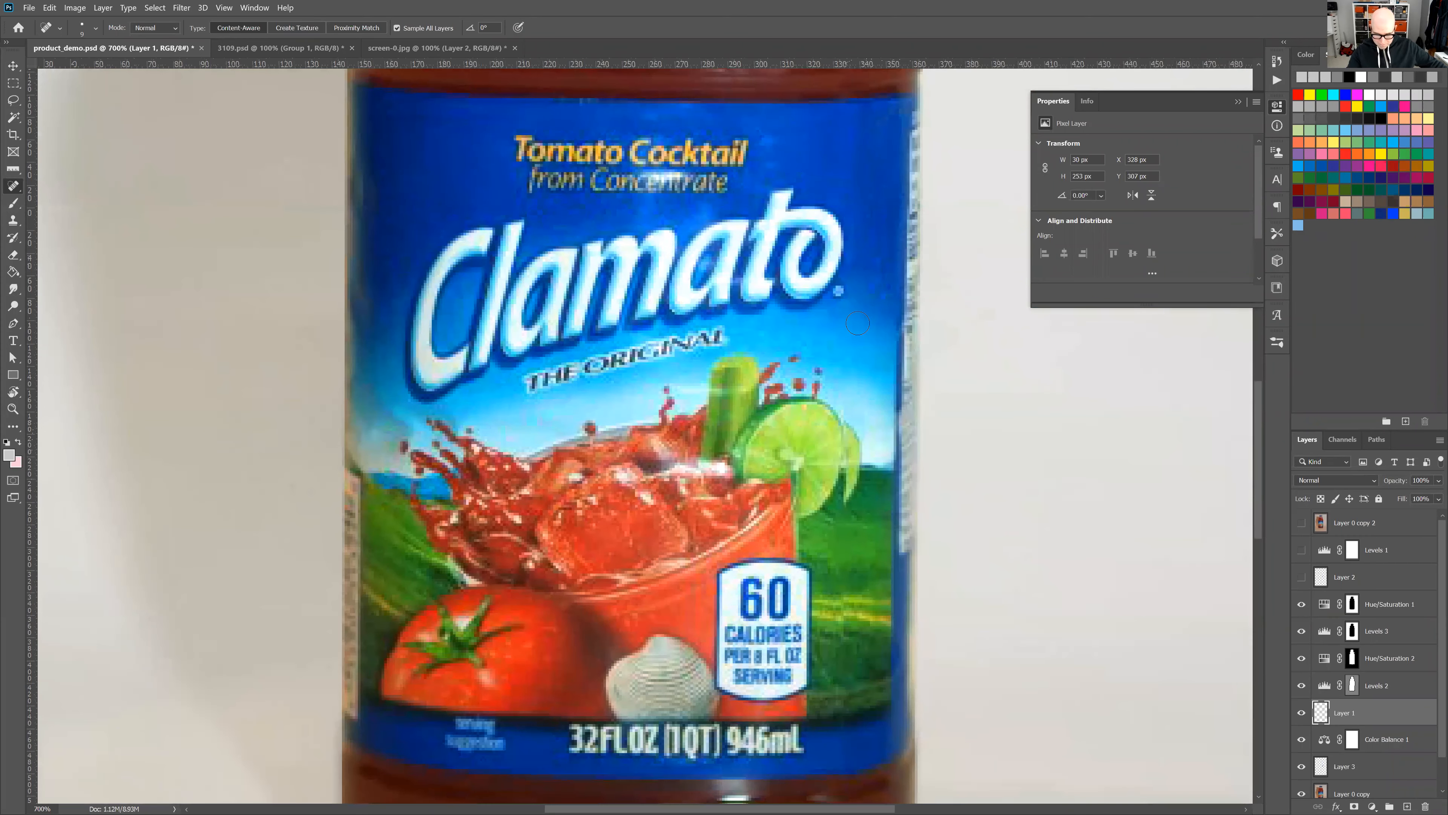
pyautogui.moveTo(886, 275)
pyautogui.mouseDown()
pyautogui.moveTo(881, 423)
pyautogui.moveTo(906, 266)
pyautogui.mouseUp()
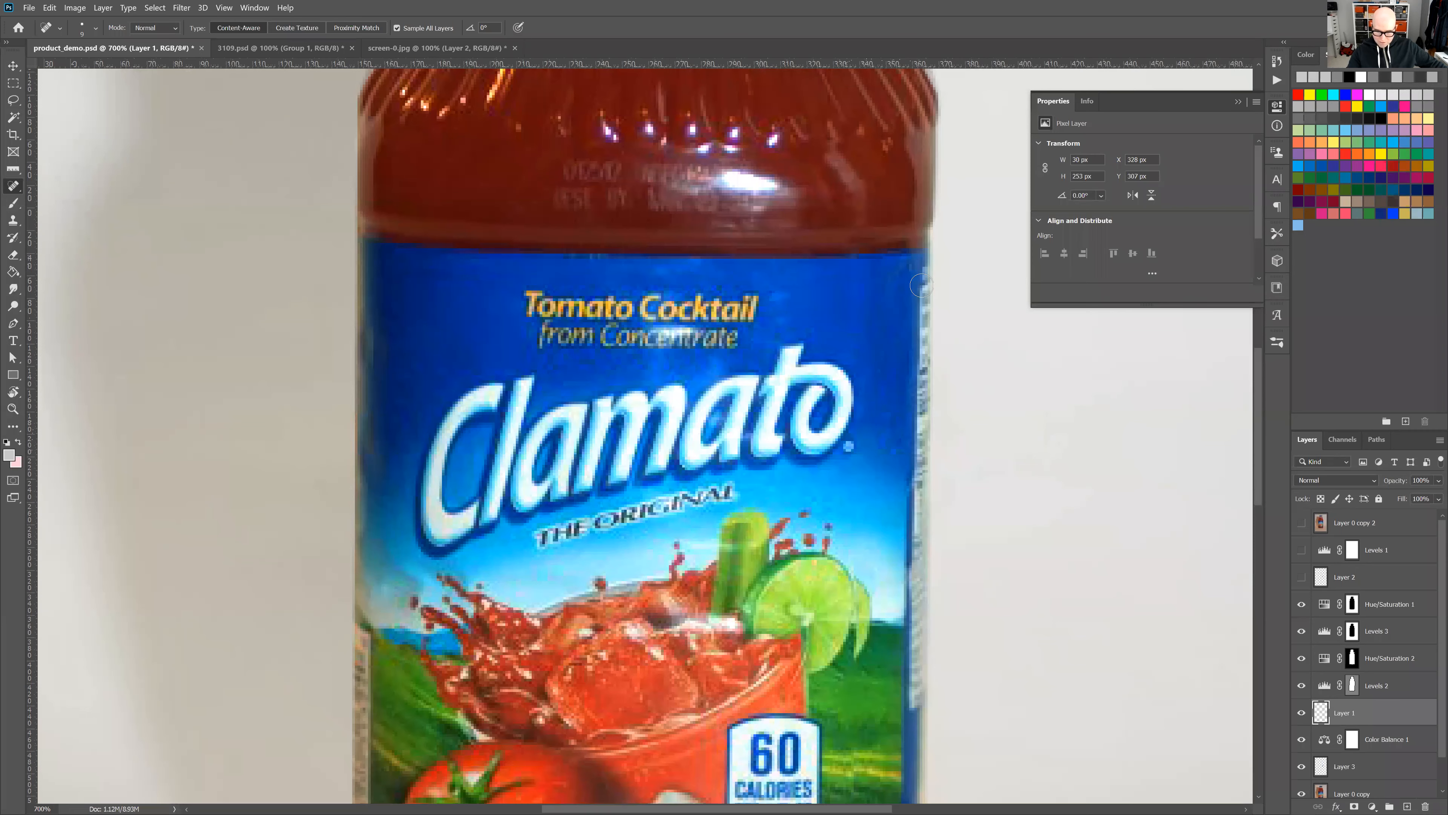
pyautogui.moveTo(877, 296); pyautogui.dragTo(924, 534)
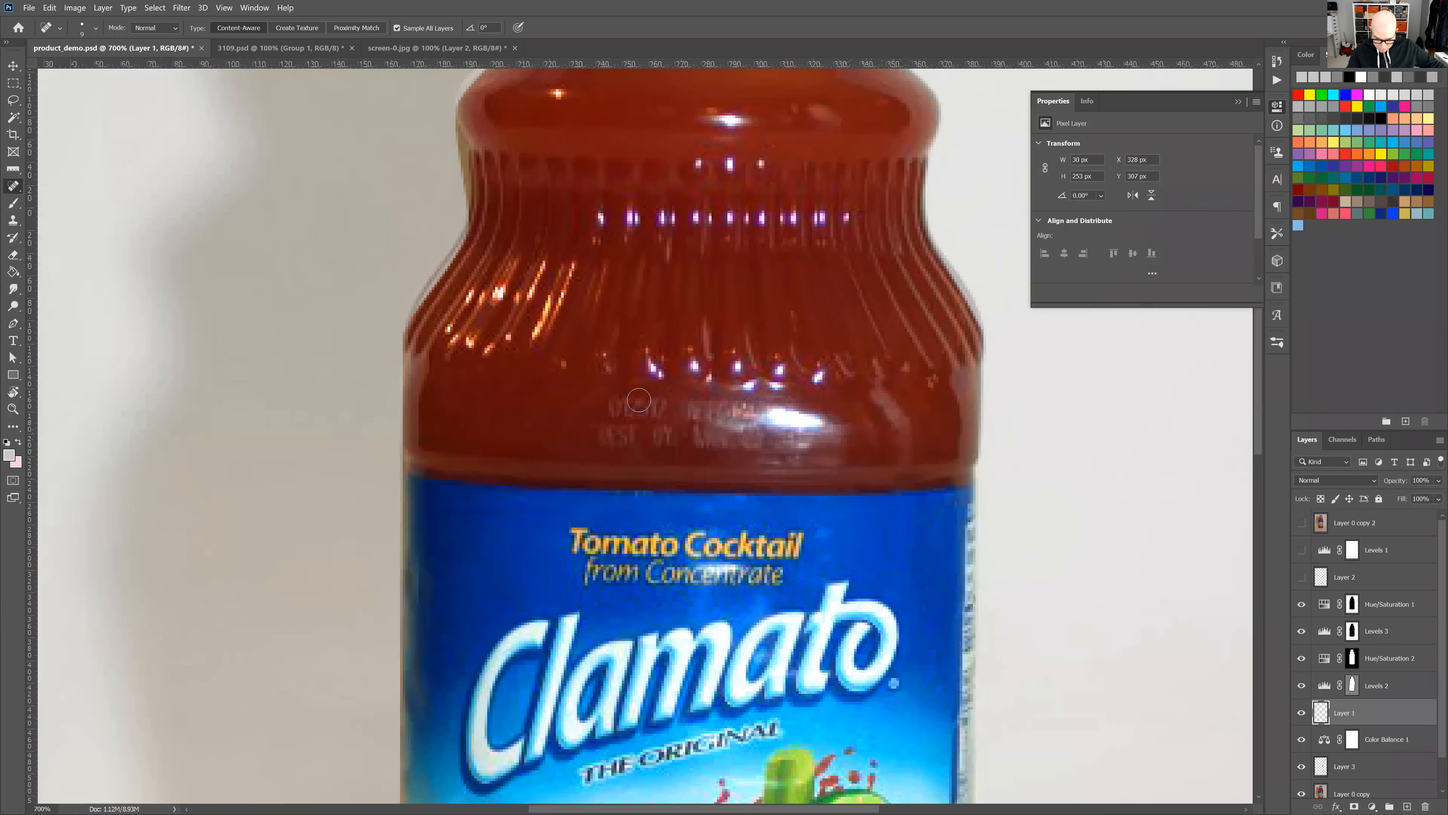
pyautogui.moveTo(604, 436)
pyautogui.mouseDown()
pyautogui.moveTo(643, 420)
pyautogui.moveTo(625, 405)
pyautogui.moveTo(663, 404)
pyautogui.moveTo(610, 436)
pyautogui.moveTo(664, 429)
pyautogui.moveTo(665, 394)
pyautogui.moveTo(706, 435)
pyautogui.moveTo(641, 417)
pyautogui.moveTo(666, 411)
pyautogui.moveTo(726, 435)
pyautogui.mouseUp()
pyautogui.moveTo(686, 411)
pyautogui.mouseDown()
pyautogui.moveTo(725, 408)
pyautogui.moveTo(741, 435)
pyautogui.moveTo(758, 408)
pyautogui.moveTo(836, 435)
pyautogui.moveTo(776, 416)
pyautogui.moveTo(841, 421)
pyautogui.mouseUp()
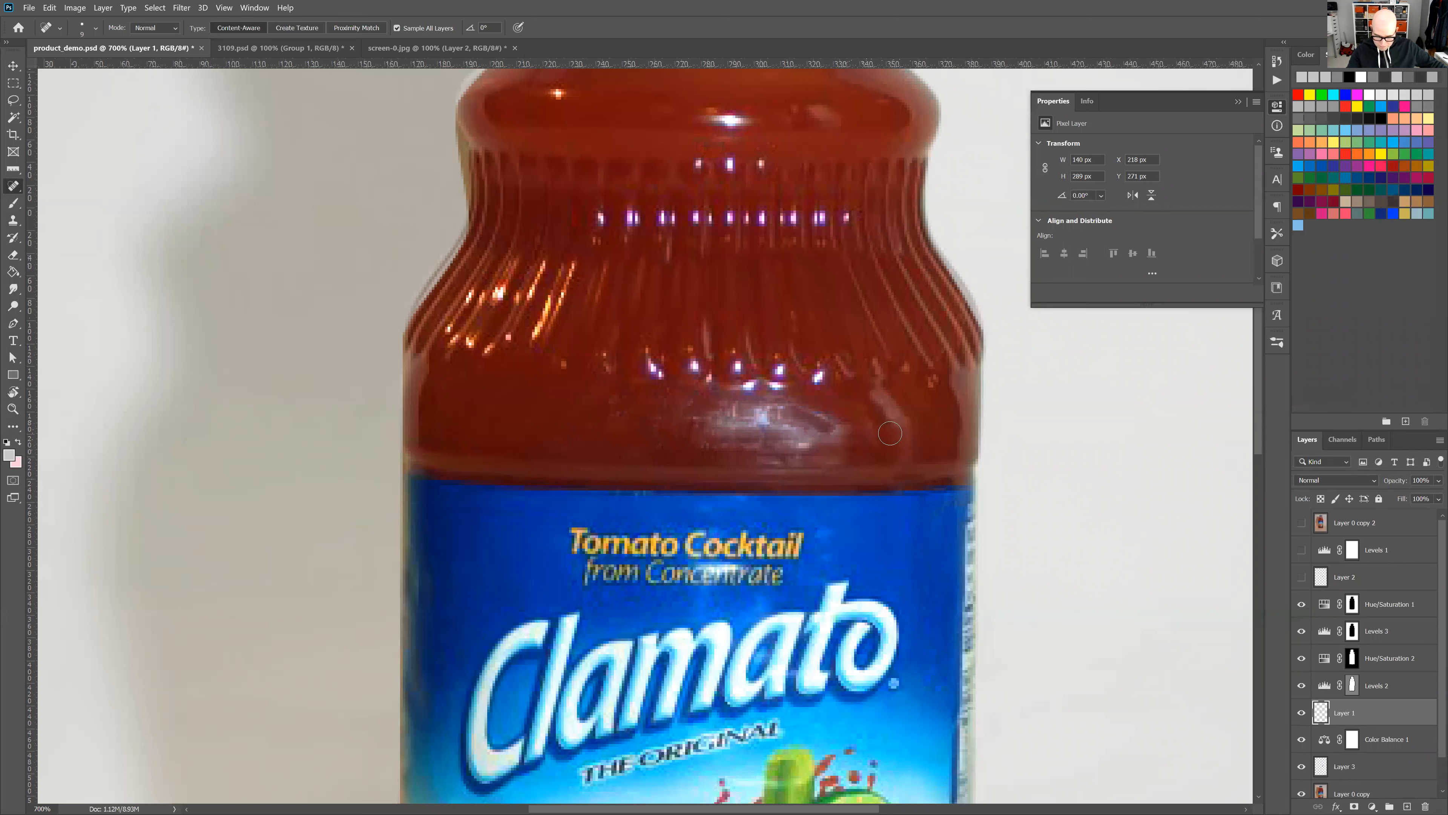
pyautogui.click(763, 416)
pyautogui.click(806, 443)
# - Heal the small light reflections on the red shoulder of the bottle below its neck
pyautogui.moveTo(926, 394); pyautogui.dragTo(922, 729)
pyautogui.click(730, 455)
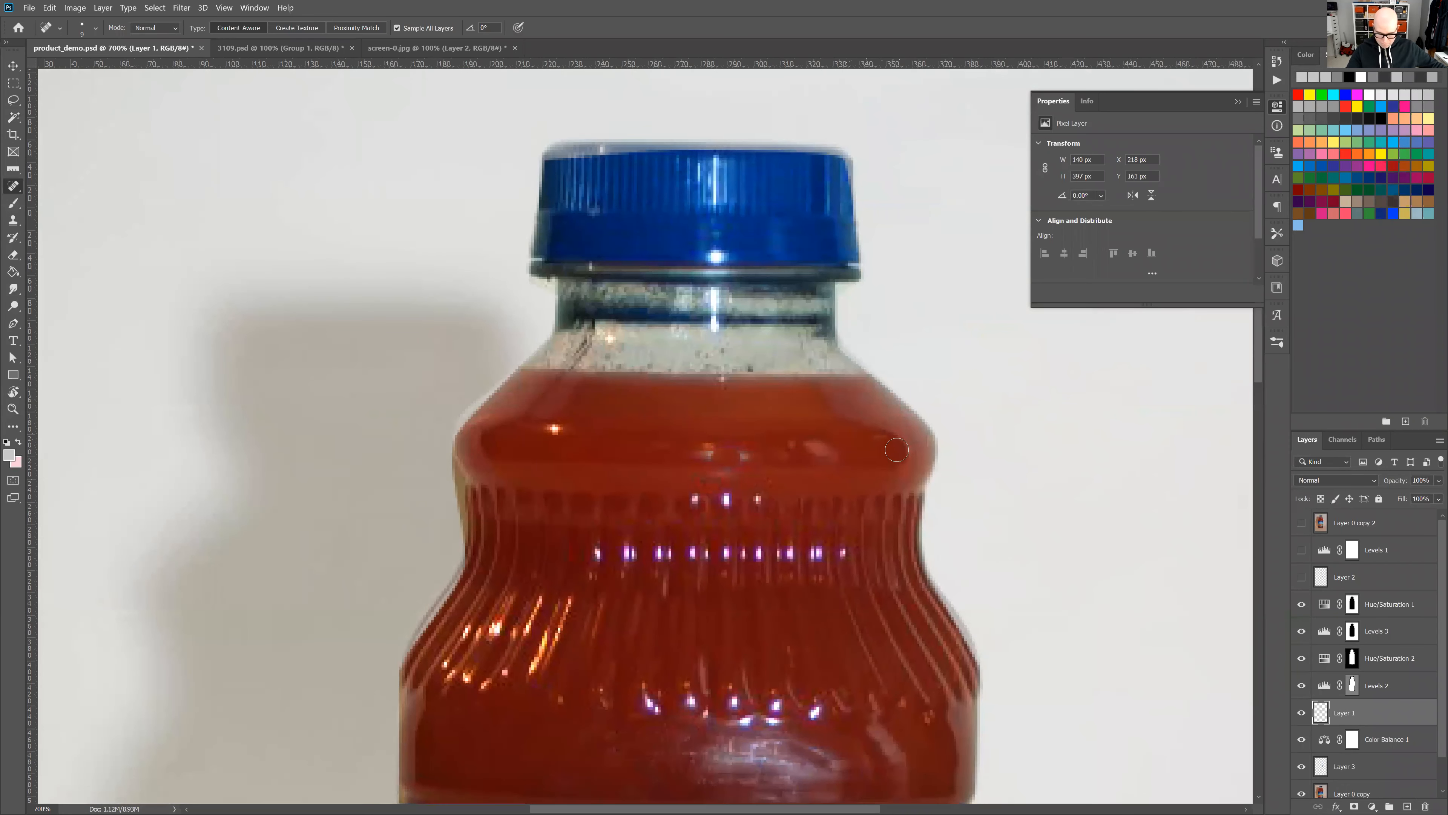
pyautogui.click(712, 454)
pyautogui.click(562, 430)
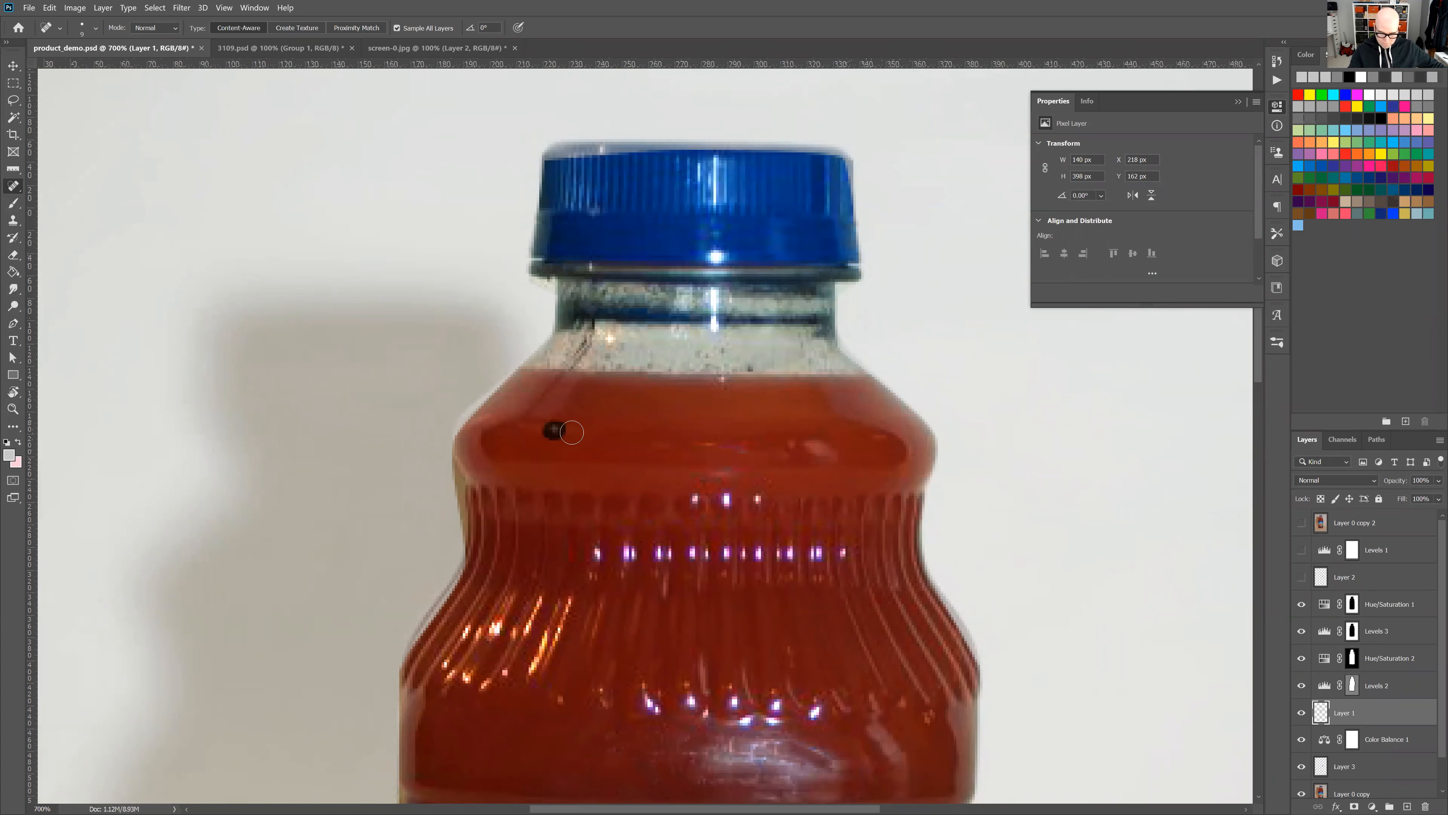
pyautogui.click(822, 455)
# - Heal the crease crossing the green field to the right of the calories badge
pyautogui.scroll(-8, 883, 440)
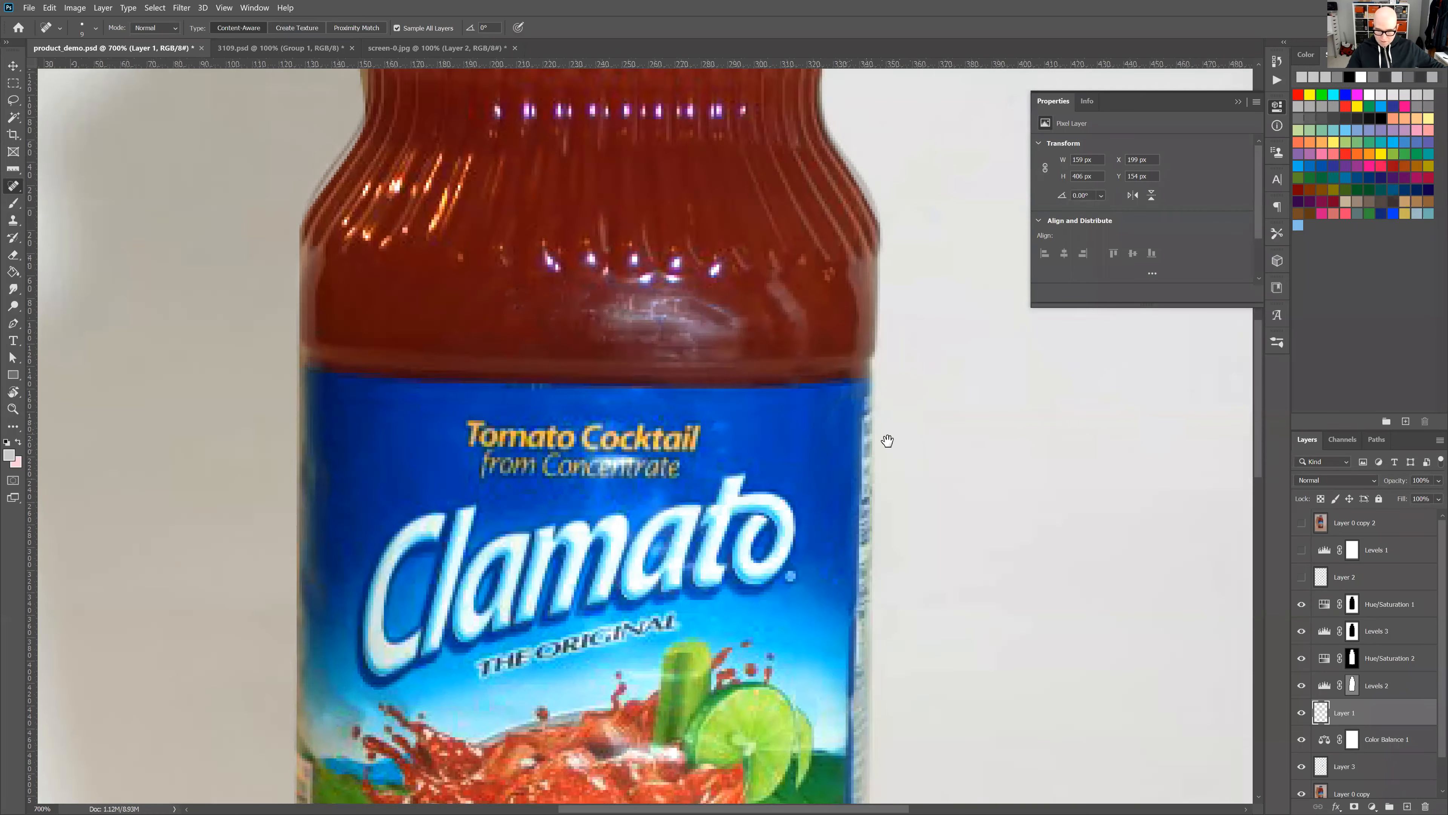
pyautogui.scroll(-5, 887, 443)
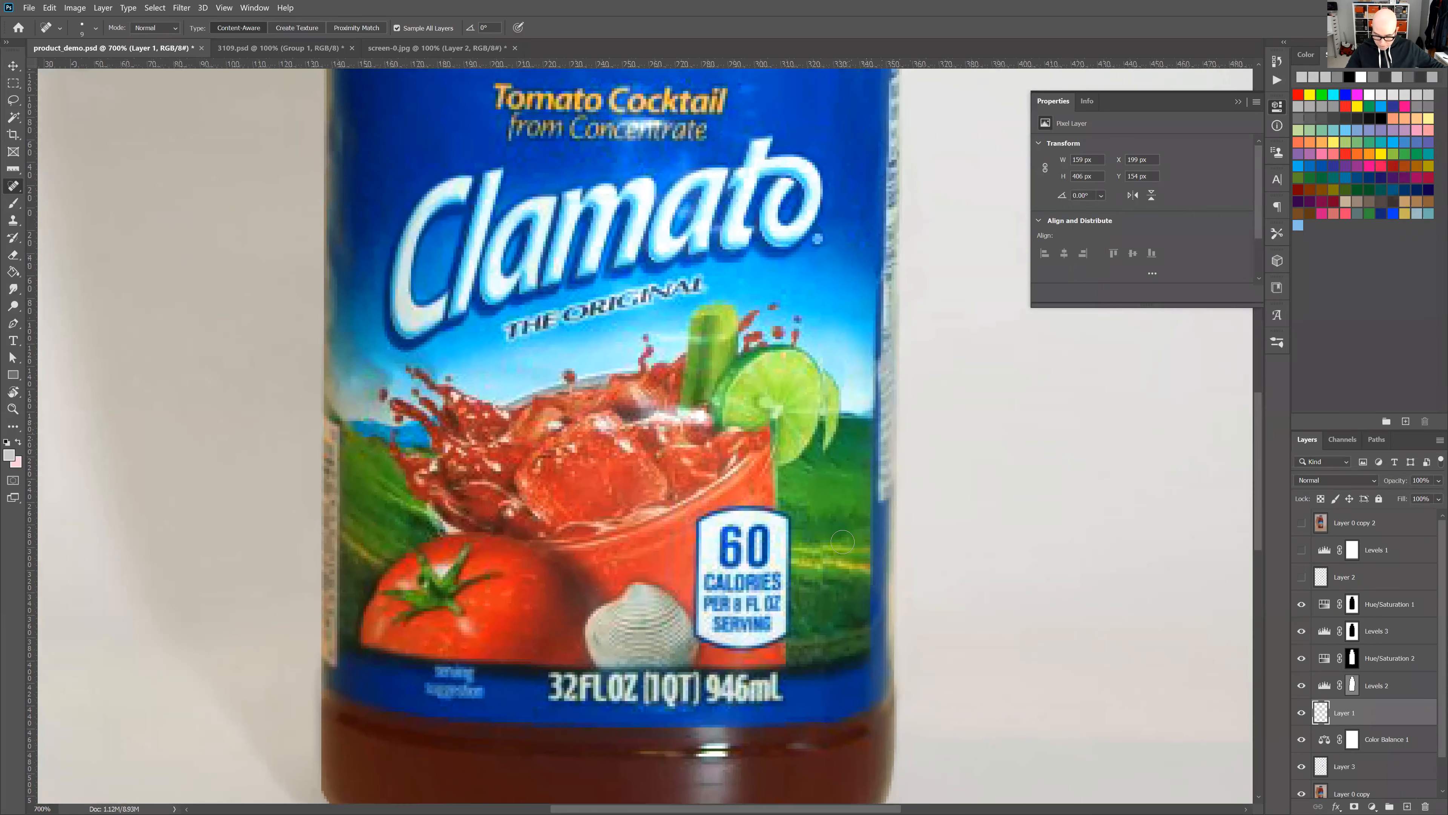
pyautogui.moveTo(824, 582); pyautogui.dragTo(834, 577)
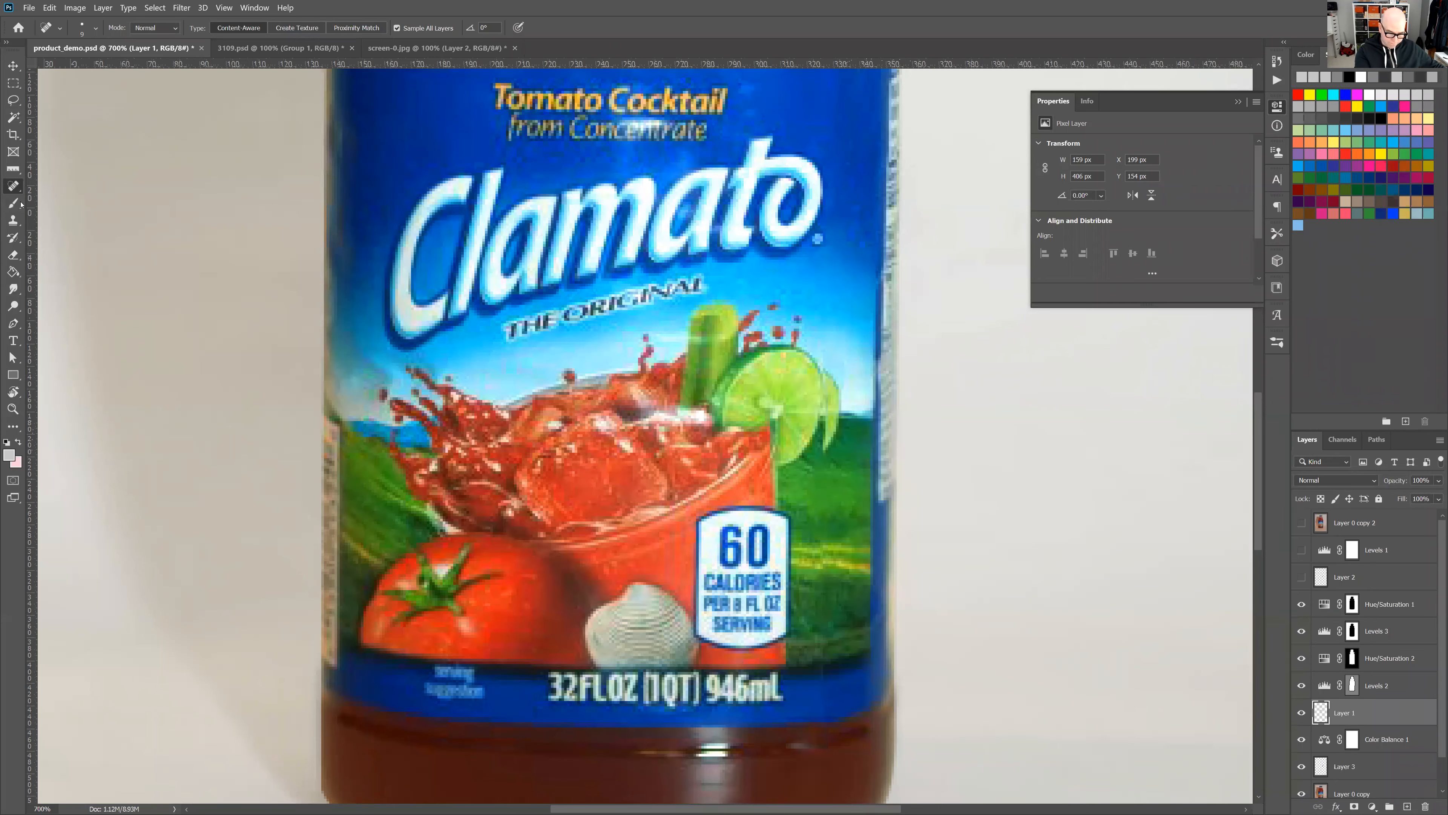
# - Use the Clone Stamp along the right part of the label's upper edge, where it meets the red juice
pyautogui.press('s')
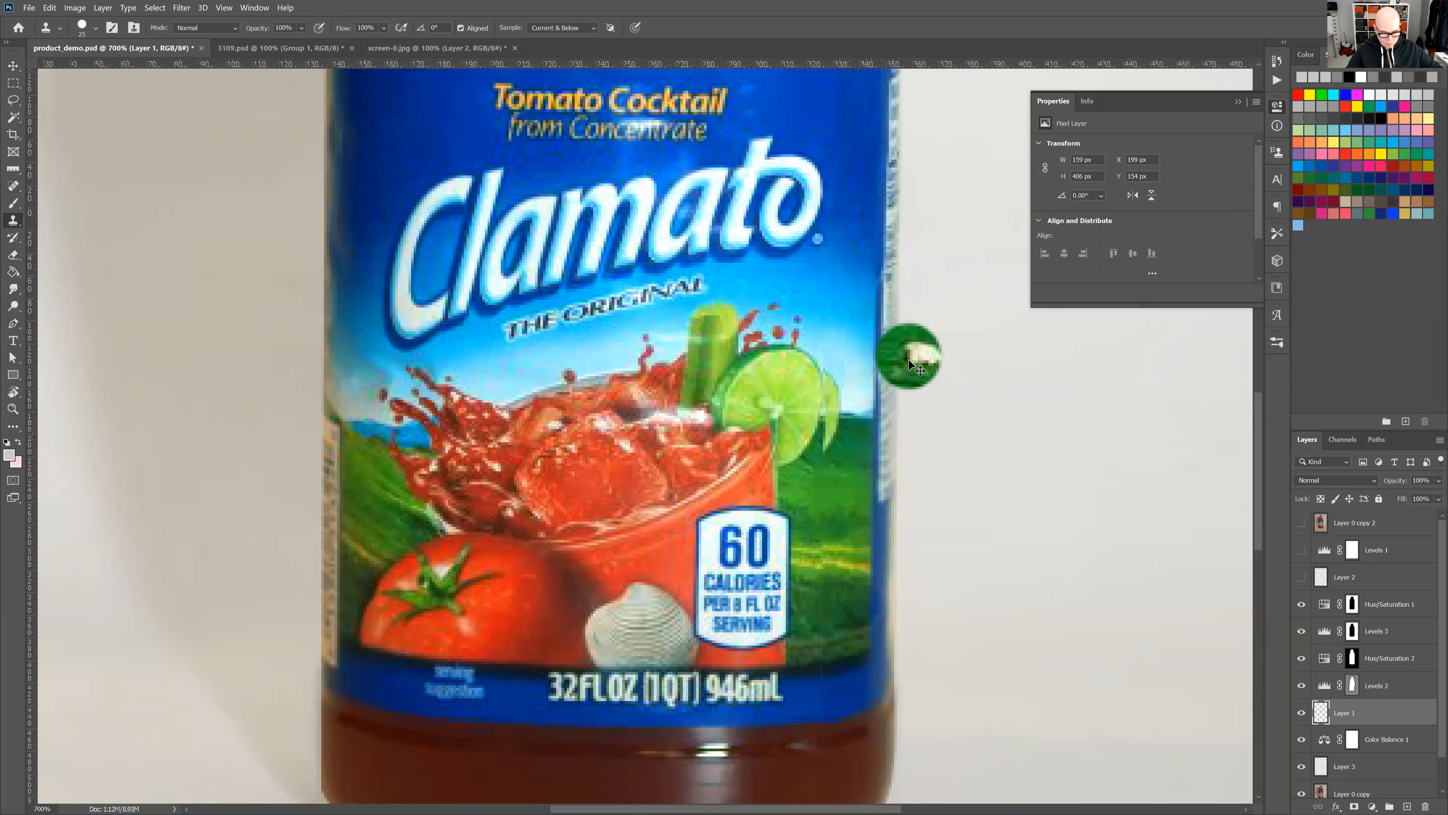
pyautogui.scroll(1, 912, 365)
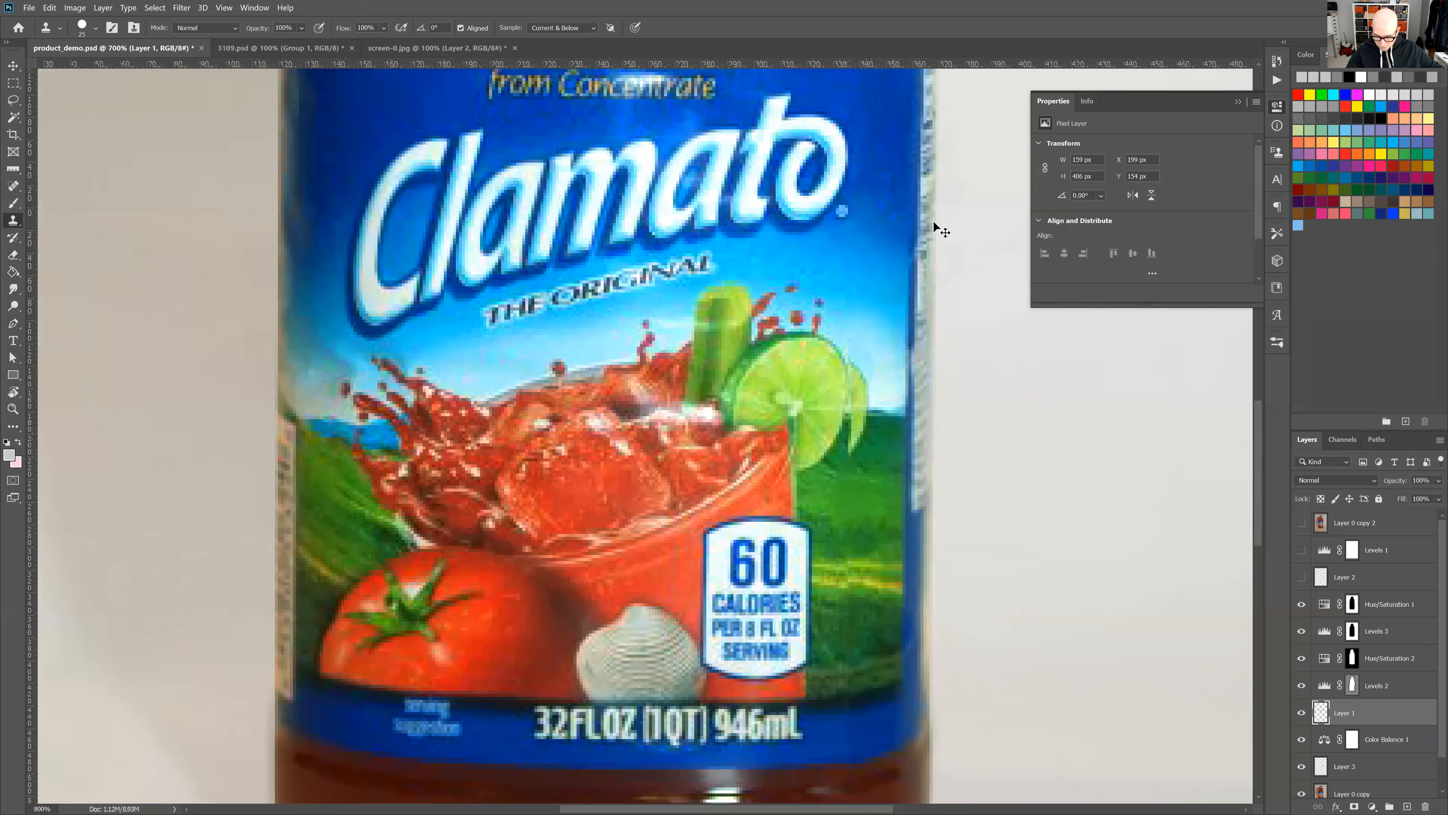
pyautogui.scroll(1, 879, 455)
pyautogui.scroll(2, 880, 455)
pyautogui.scroll(10, 873, 404)
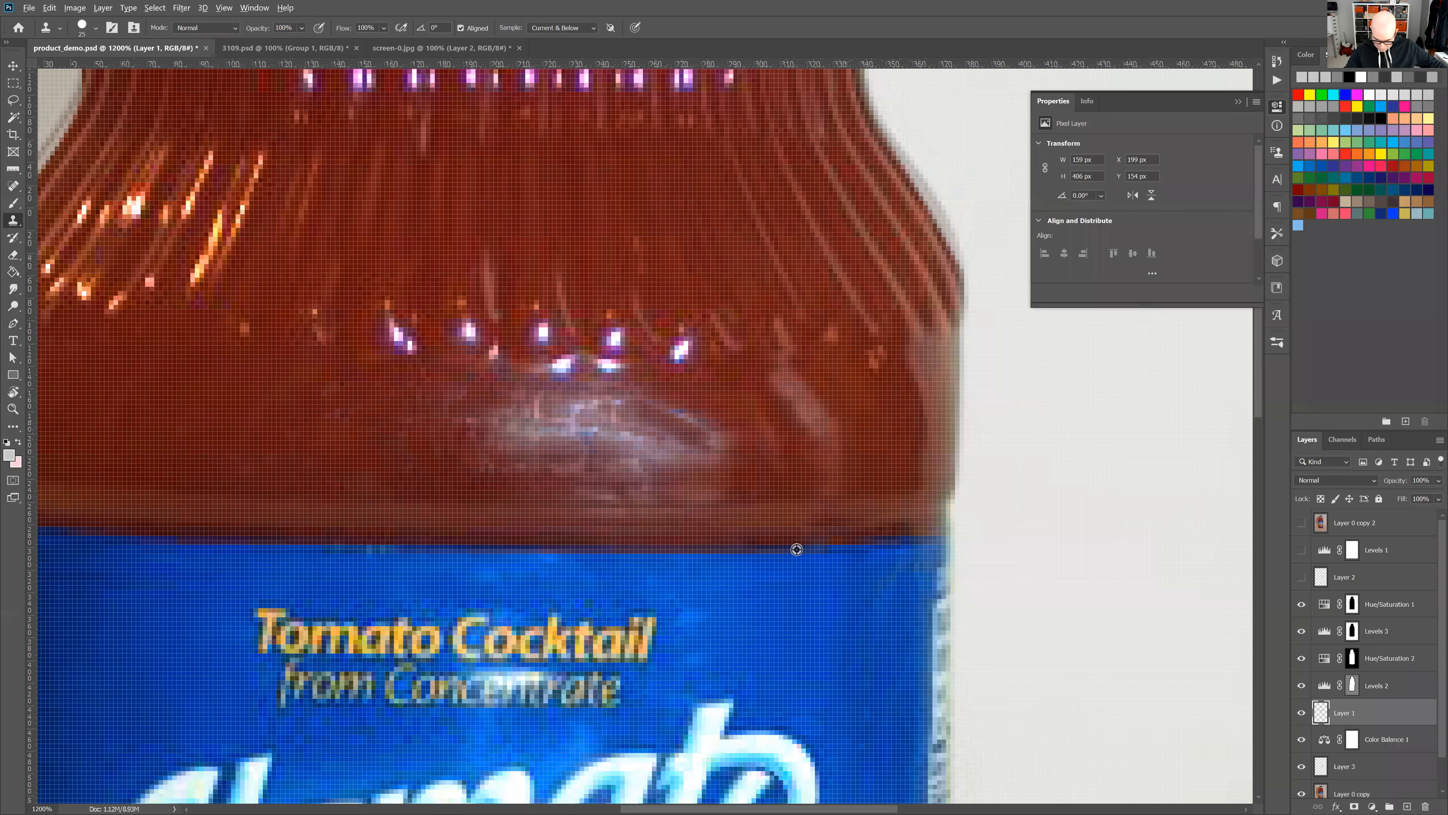
pyautogui.moveTo(788, 549); pyautogui.dragTo(831, 548)
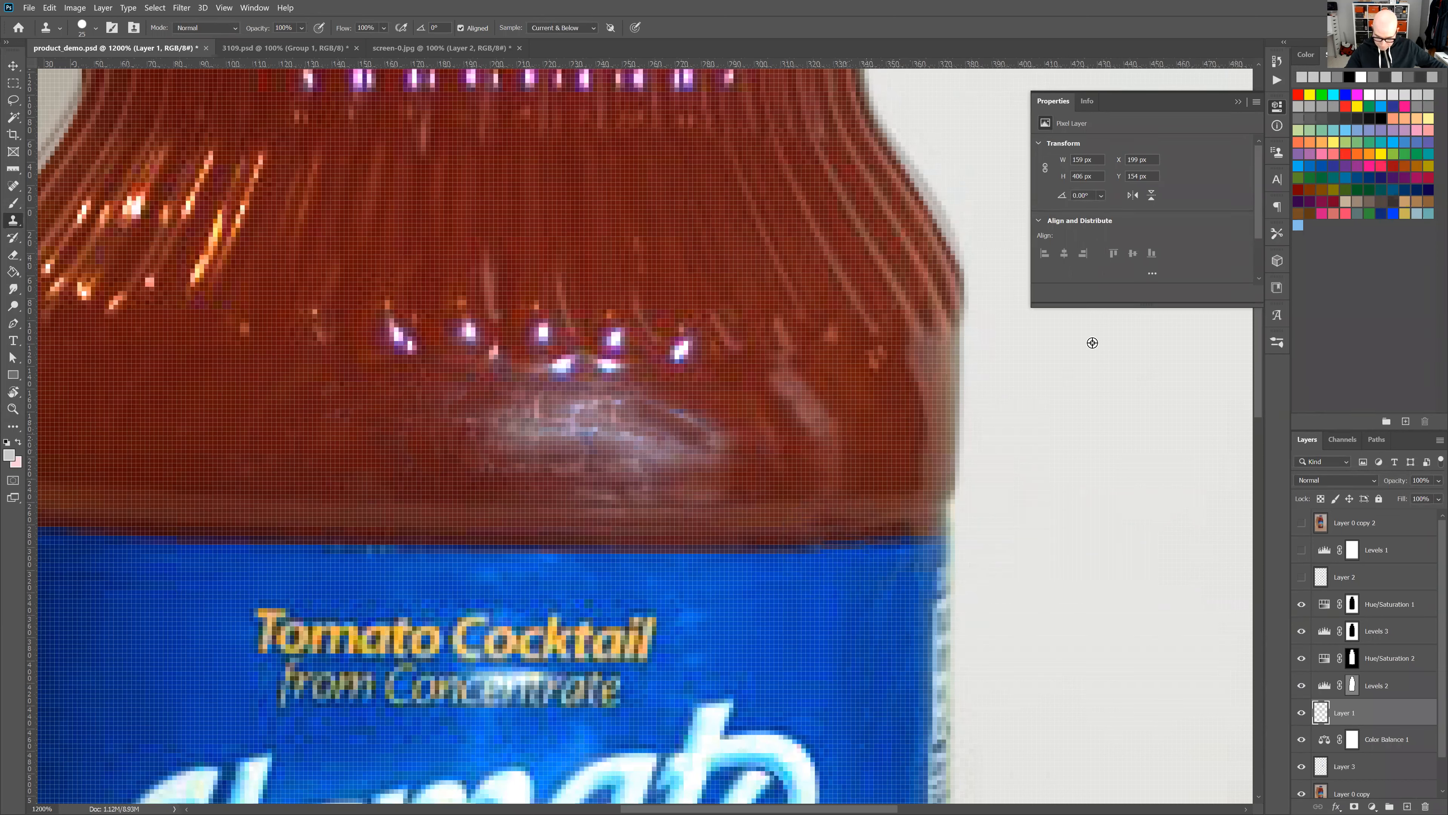
pyautogui.click(1071, 324)
# - Sample the sky beside the lime with a smaller Clone Stamp brush and clone out the lime's protruding outer slice
pyautogui.scroll(-15, 959, 549)
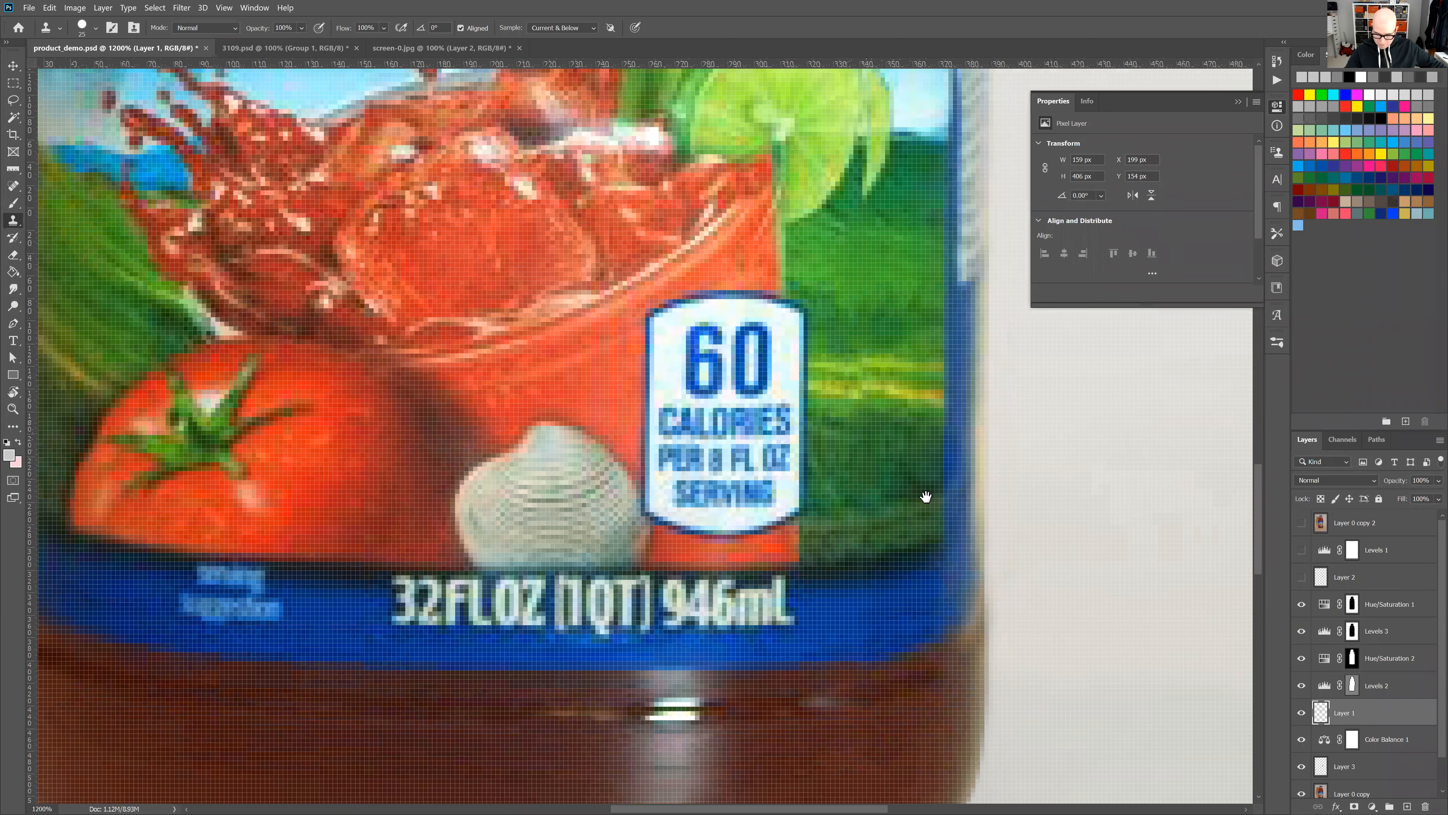
pyautogui.moveTo(925, 495); pyautogui.dragTo(876, 331)
pyautogui.press('[')
pyautogui.press('[')
pyautogui.press('[')
pyautogui.press('[')
pyautogui.press('[')
pyautogui.press('[')
pyautogui.press('[')
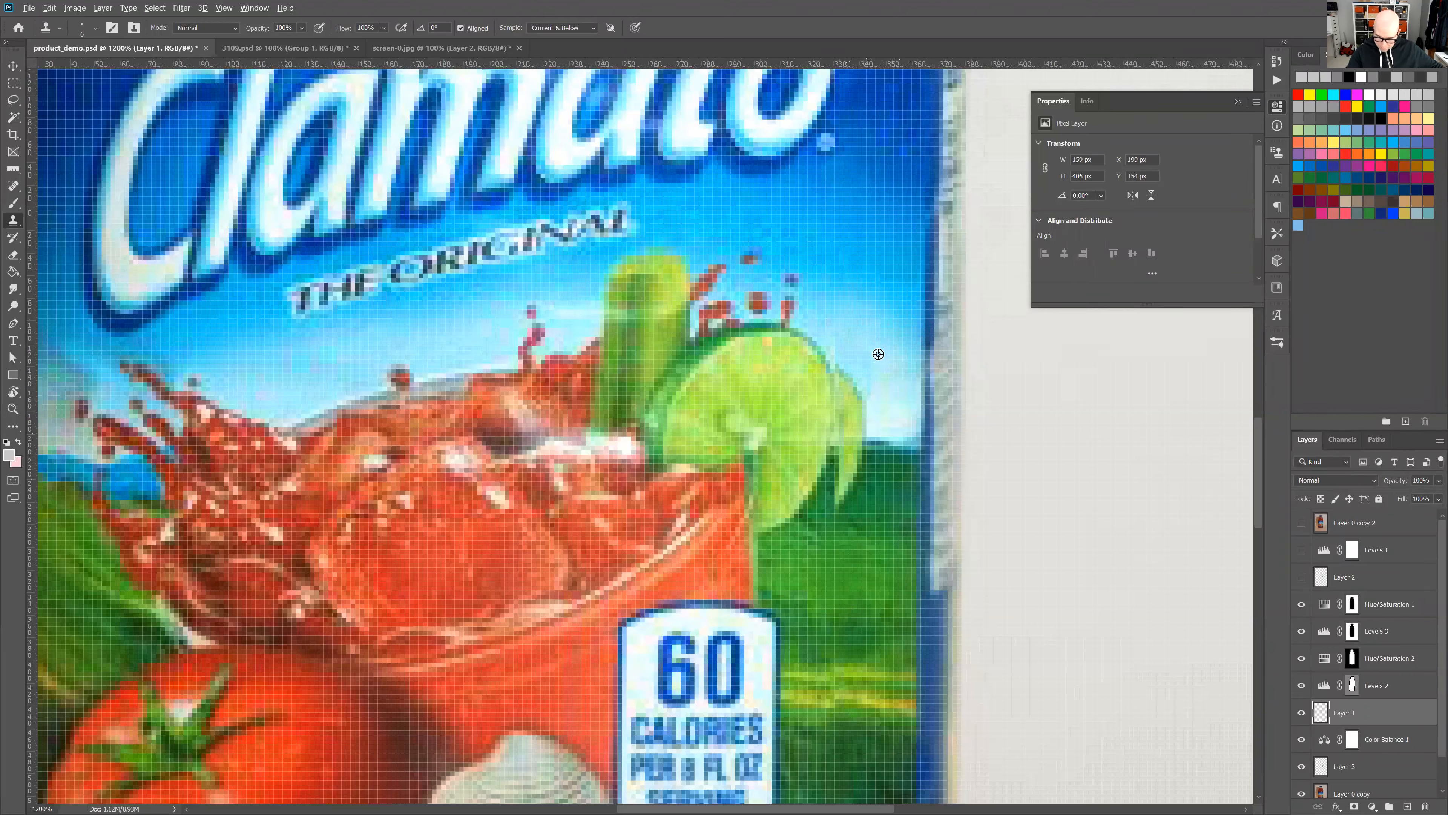
pyautogui.keyDown('alt'); pyautogui.click(878, 373); pyautogui.keyUp('alt')
pyautogui.moveTo(850, 365)
pyautogui.mouseDown()
pyautogui.moveTo(858, 409)
pyautogui.moveTo(882, 375)
pyautogui.moveTo(884, 406)
pyautogui.moveTo(853, 420)
pyautogui.moveTo(849, 405)
pyautogui.moveTo(849, 422)
pyautogui.moveTo(872, 412)
pyautogui.moveTo(891, 449)
pyautogui.moveTo(848, 444)
pyautogui.moveTo(843, 500)
pyautogui.moveTo(846, 459)
pyautogui.moveTo(891, 454)
pyautogui.moveTo(844, 461)
pyautogui.mouseUp()
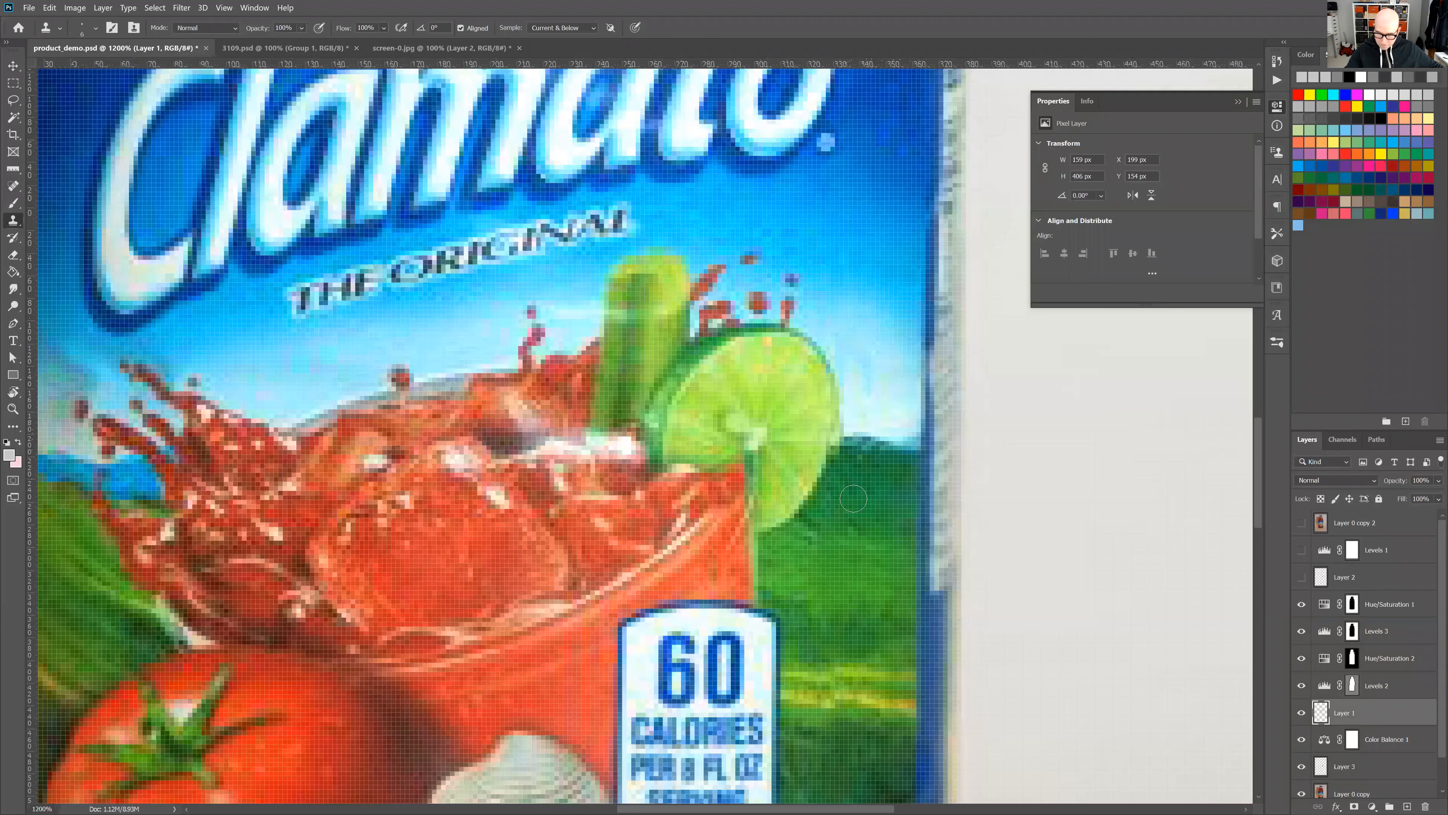
# - Lasso the yellow-striped strip of field right of the calories badge and copy it to a new layer
pyautogui.scroll(-2, 850, 437)
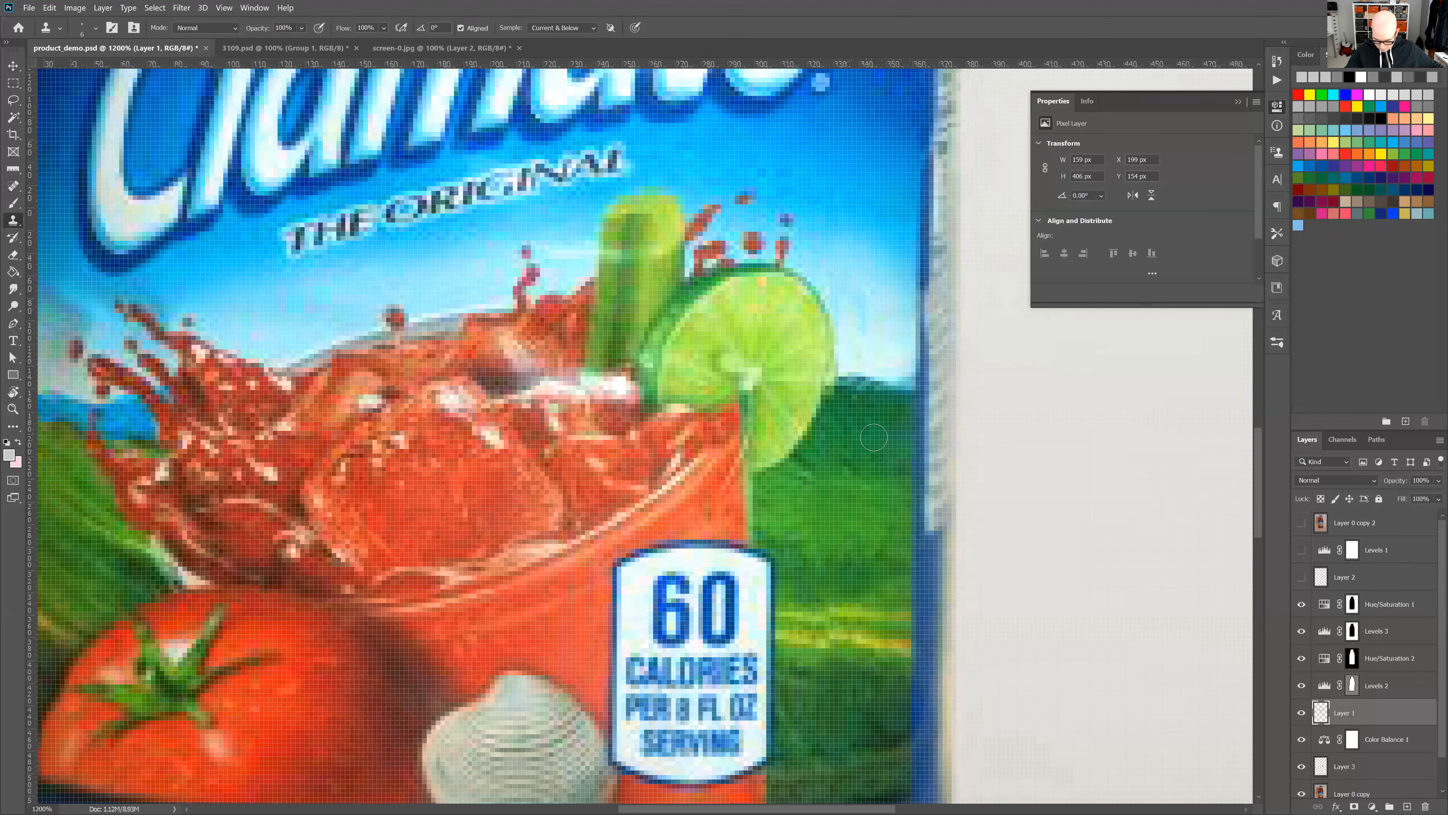
pyautogui.scroll(-2, 876, 445)
pyautogui.press('l')
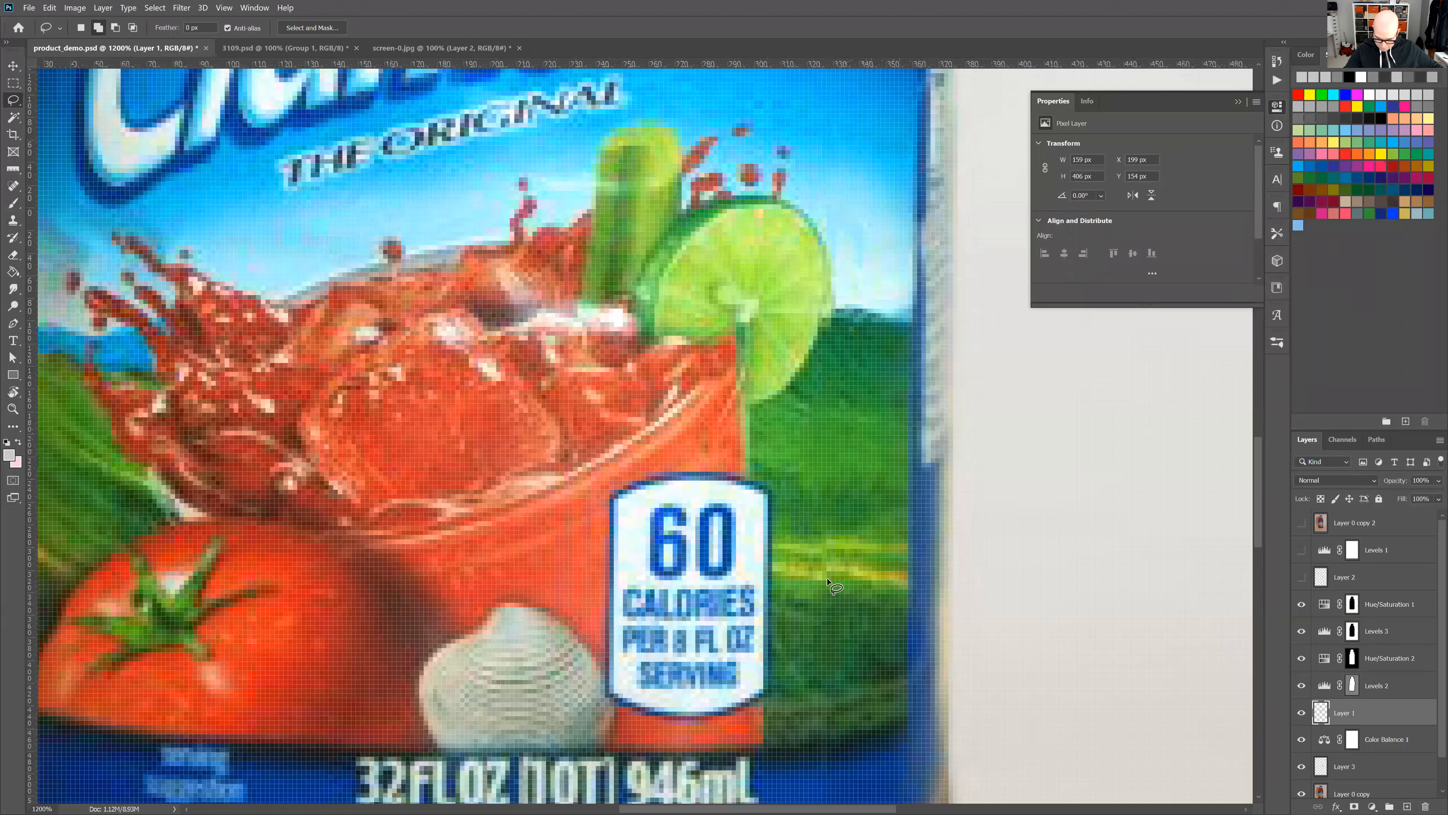
pyautogui.moveTo(826, 583)
pyautogui.mouseDown()
pyautogui.moveTo(826, 536)
pyautogui.moveTo(887, 530)
pyautogui.moveTo(909, 532)
pyautogui.moveTo(915, 588)
pyautogui.moveTo(903, 602)
pyautogui.moveTo(828, 581)
pyautogui.moveTo(827, 522)
pyautogui.moveTo(883, 505)
pyautogui.moveTo(910, 513)
pyautogui.moveTo(908, 551)
pyautogui.mouseUp()
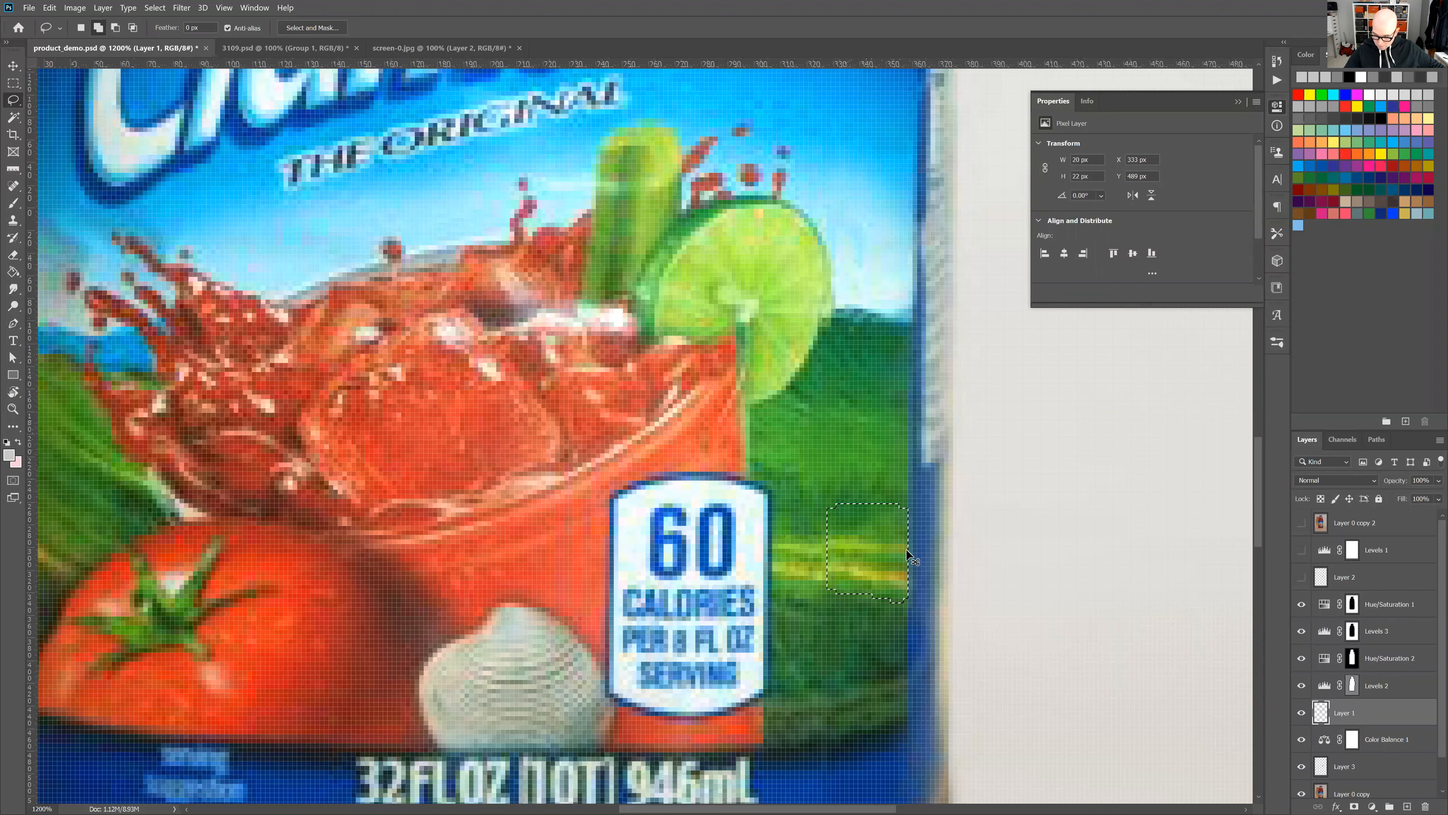
pyautogui.scroll(-1, 1437, 720)
pyautogui.scroll(-2, 1436, 720)
pyautogui.click(1323, 761)
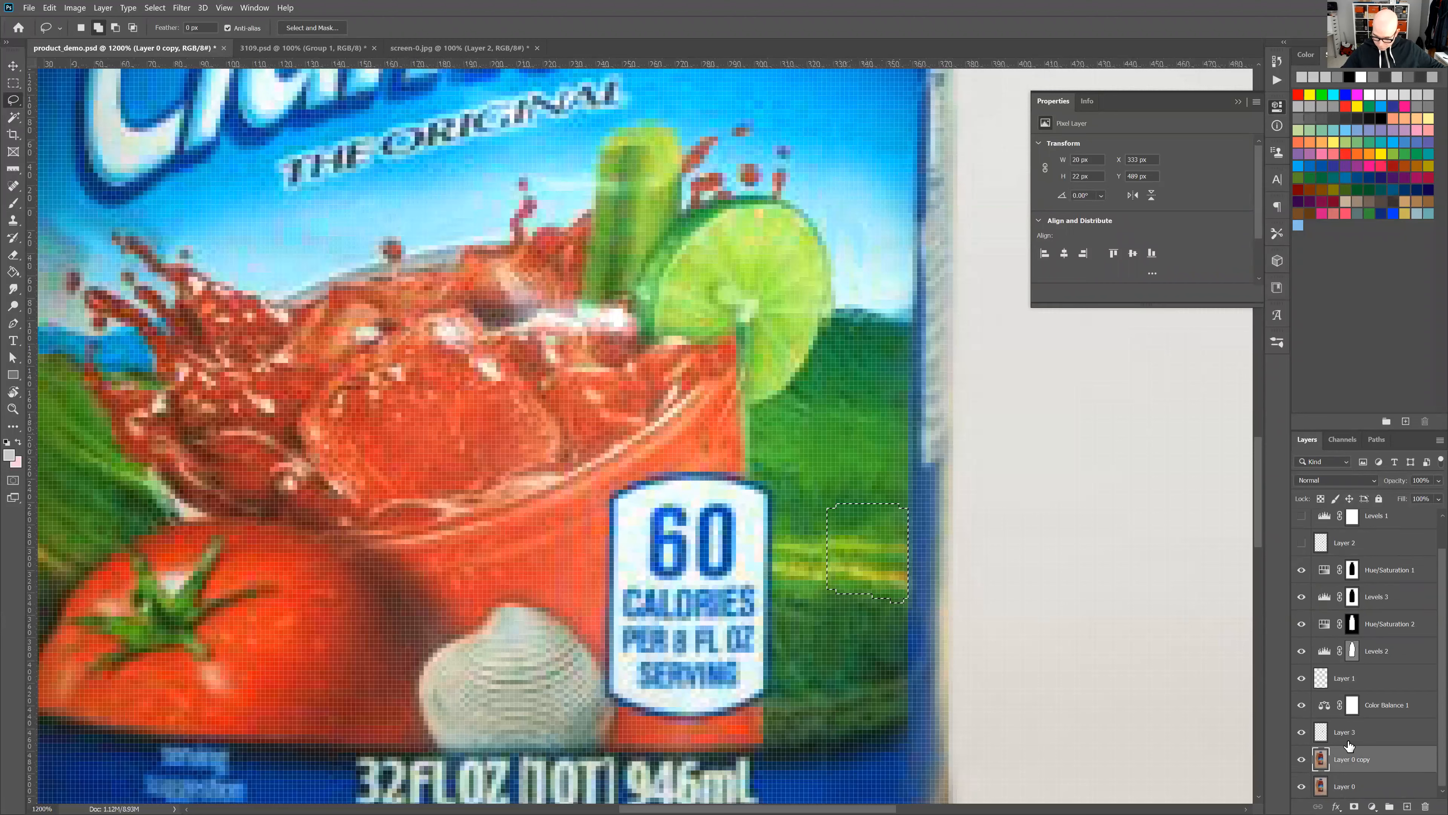
pyautogui.click(1332, 689)
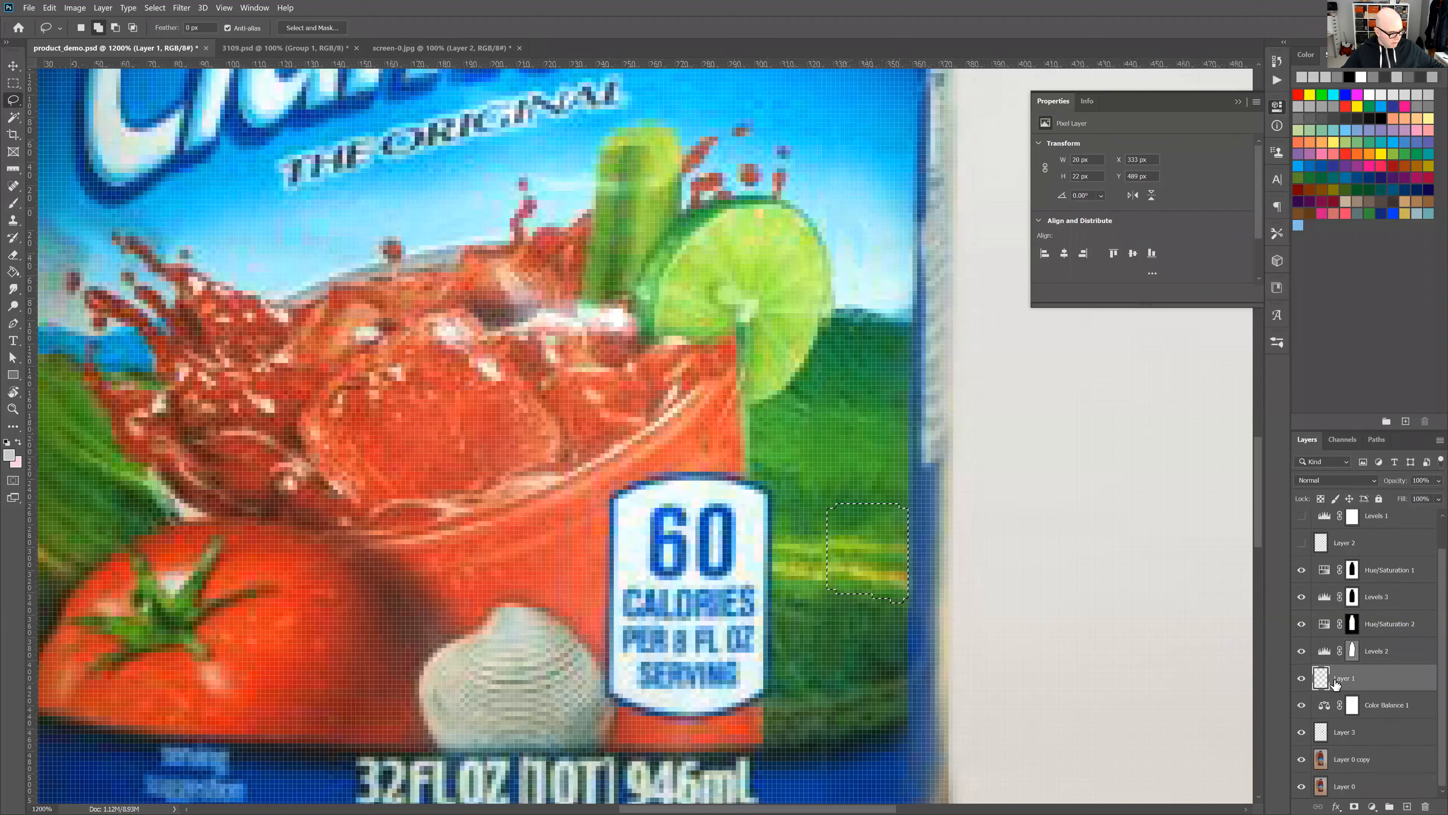
pyautogui.hotkey('ctrl', 'j')
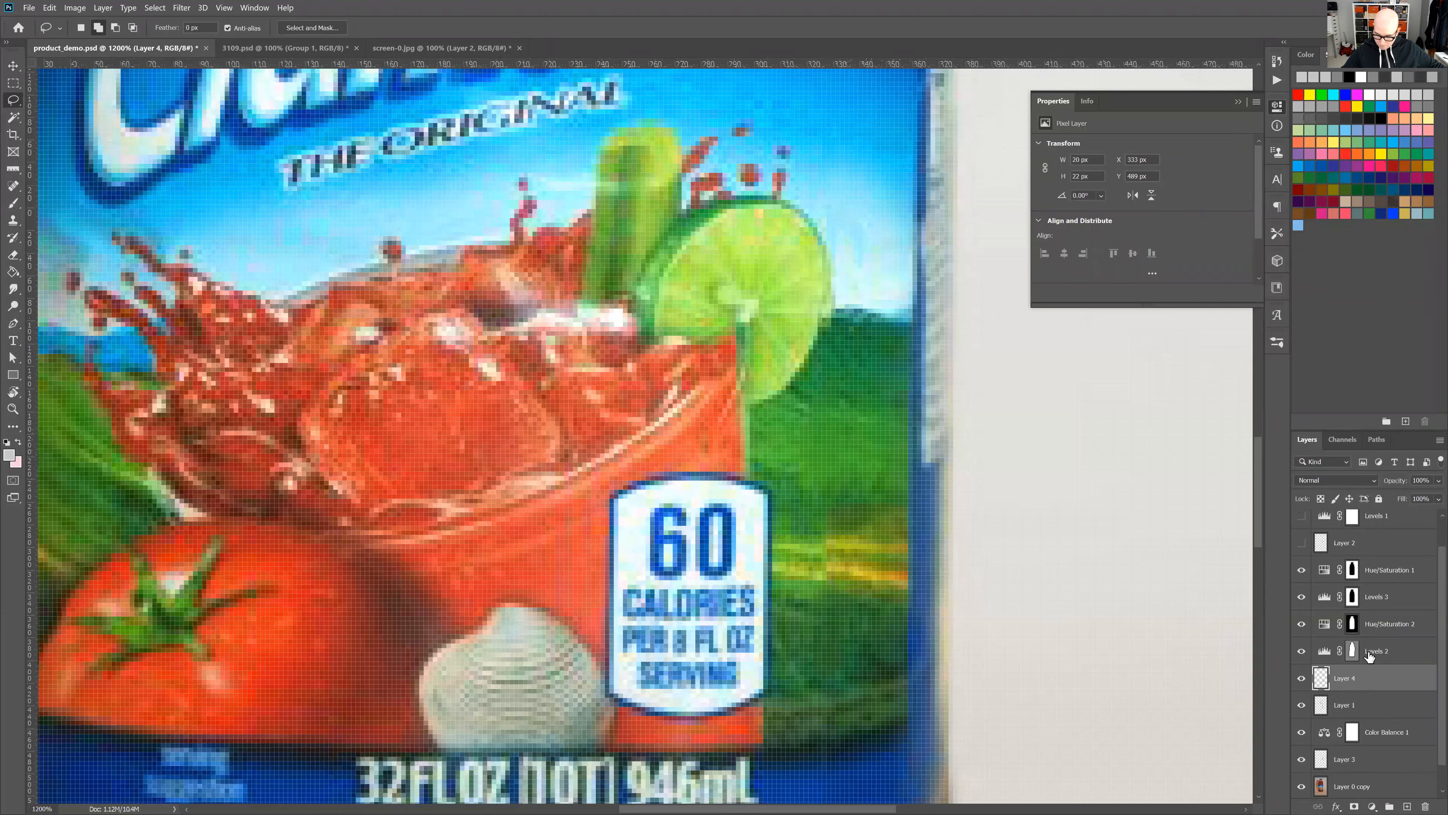
# - Place the copied field patch beneath Color Balance 1, shift it down about 2 px to align the yellow stripes, and compare it hidden and shown
pyautogui.moveTo(1373, 687); pyautogui.dragTo(1367, 730)
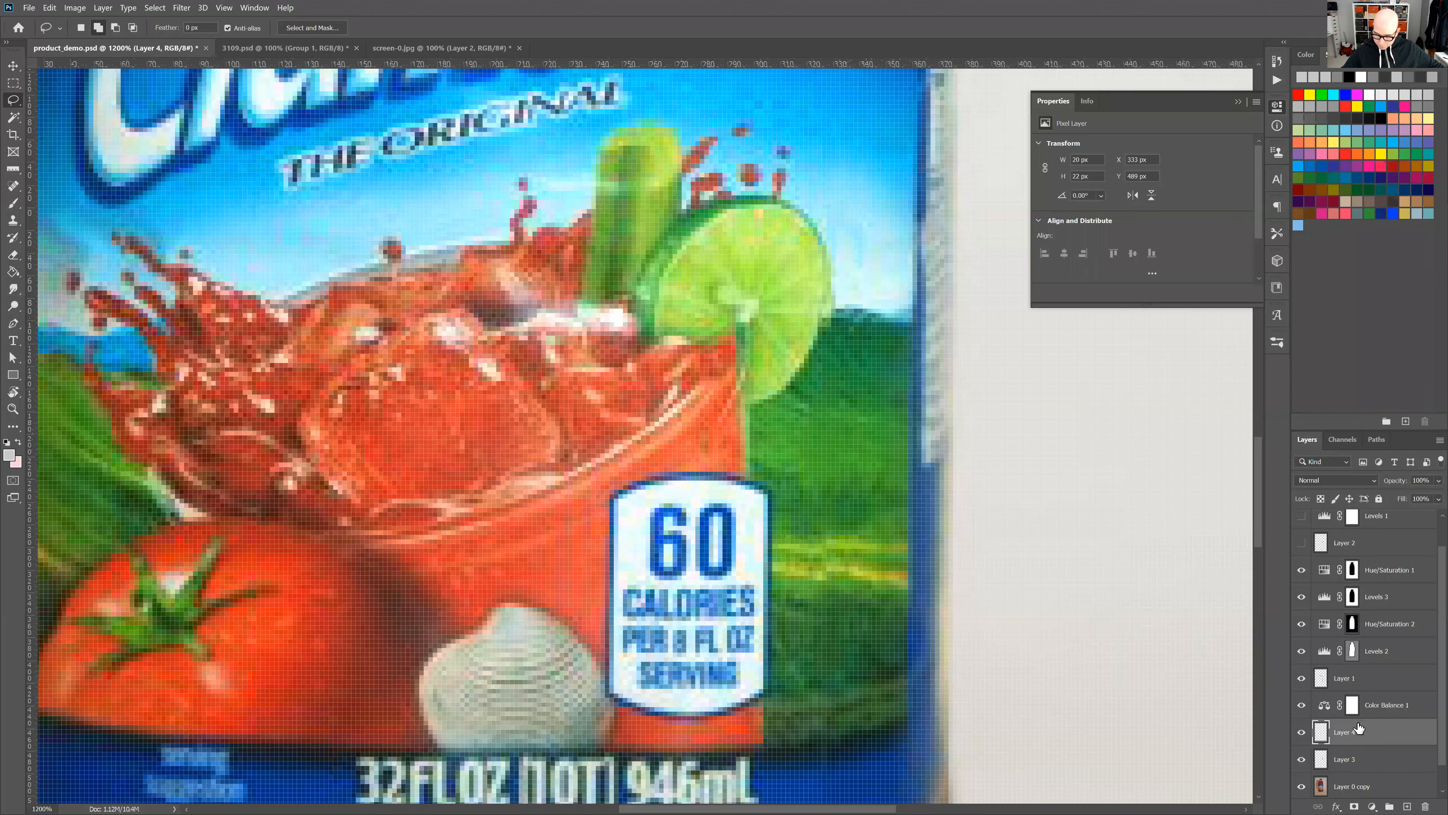
pyautogui.press('v')
pyautogui.moveTo(886, 559); pyautogui.dragTo(885, 570)
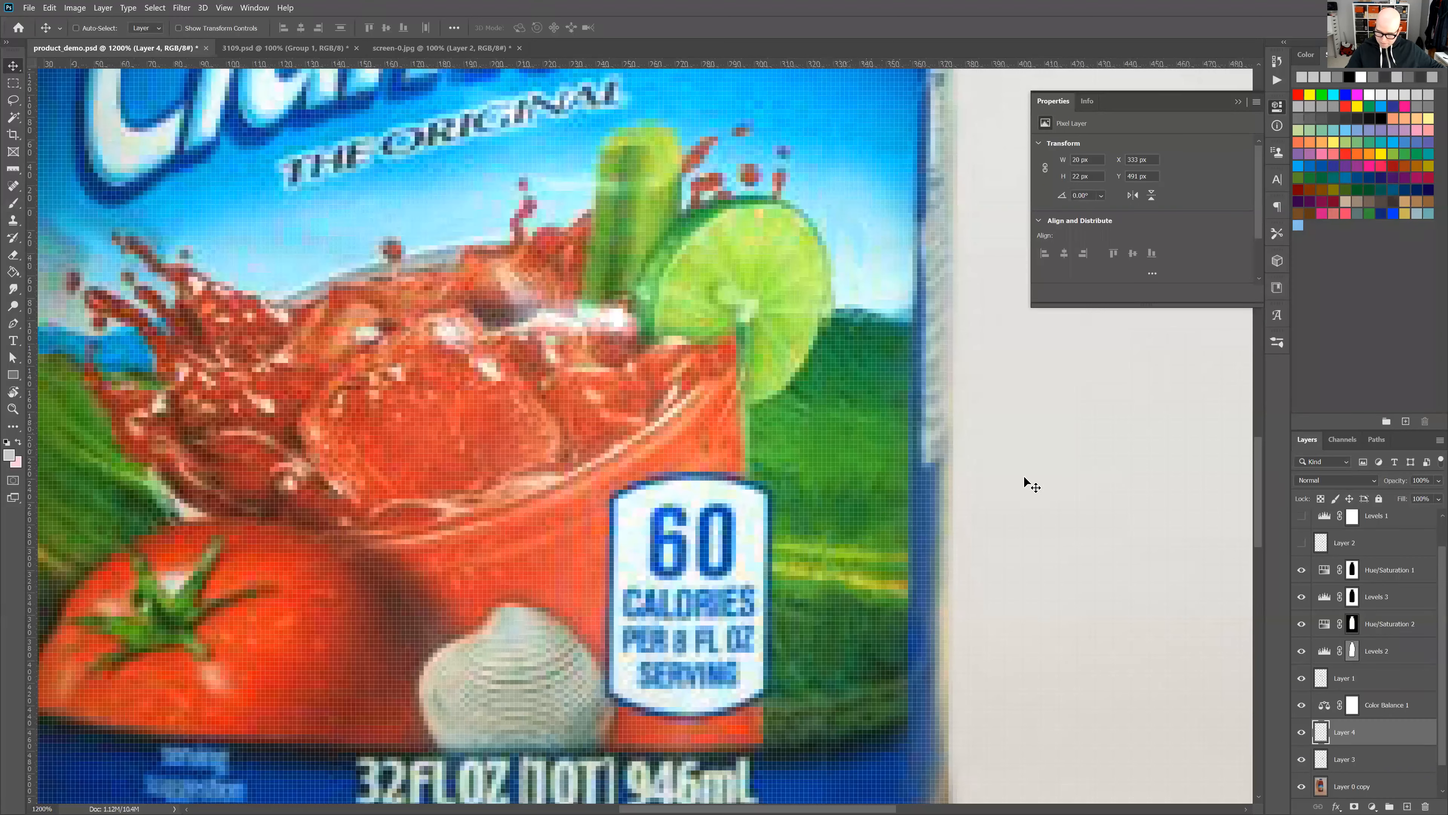
pyautogui.click(1303, 735)
pyautogui.click(1303, 734)
# - Examine the retouched label and the rest of the bottle, up to the cap, for remaining flaws
pyautogui.hotkey('ctrl', '-')
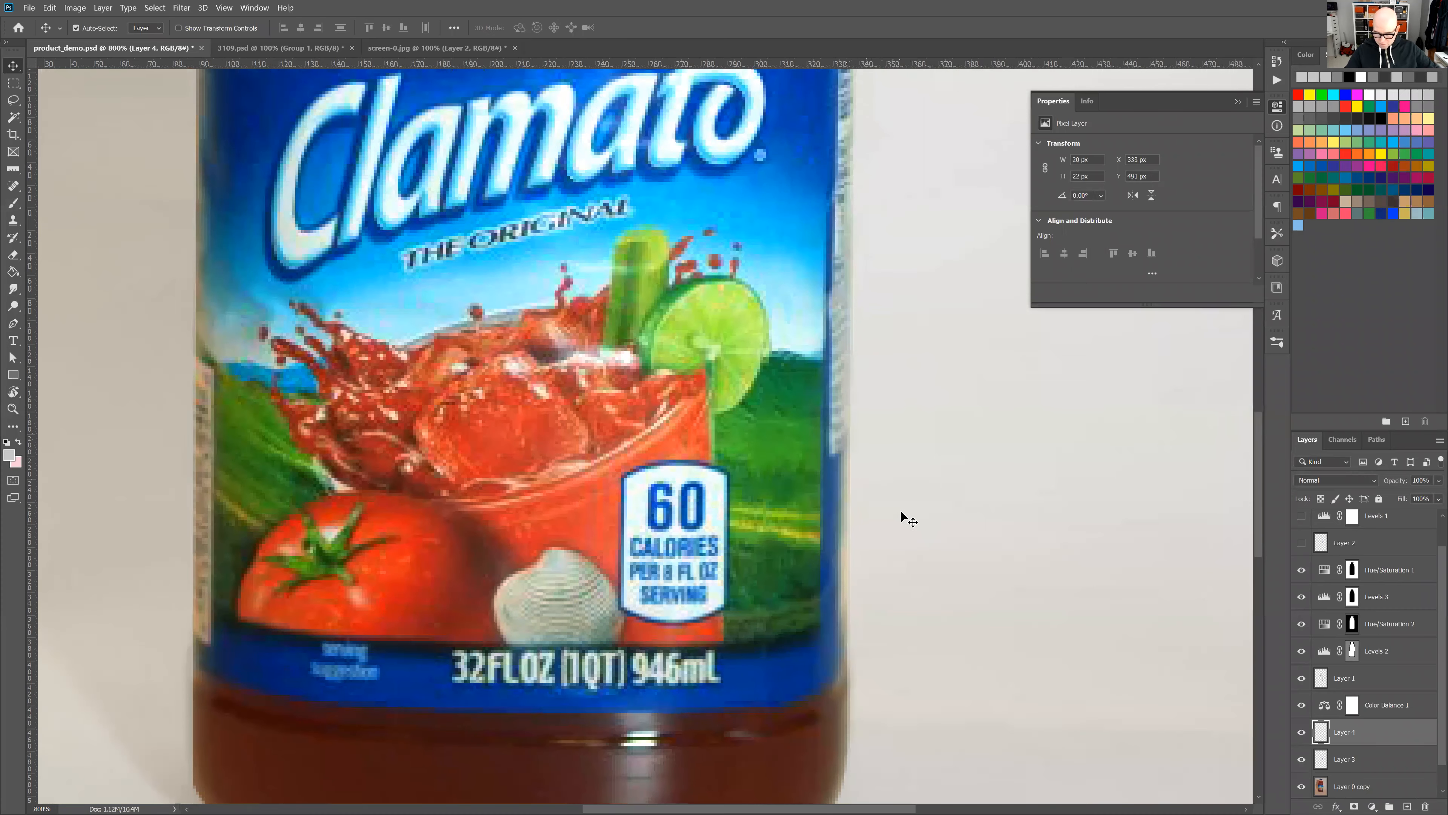
pyautogui.hotkey('ctrl', '+')
pyautogui.hotkey('ctrl', '-')
pyautogui.hotkey('ctrl', '-')
pyautogui.hotkey('ctrl', '-')
pyautogui.hotkey('ctrl', '-')
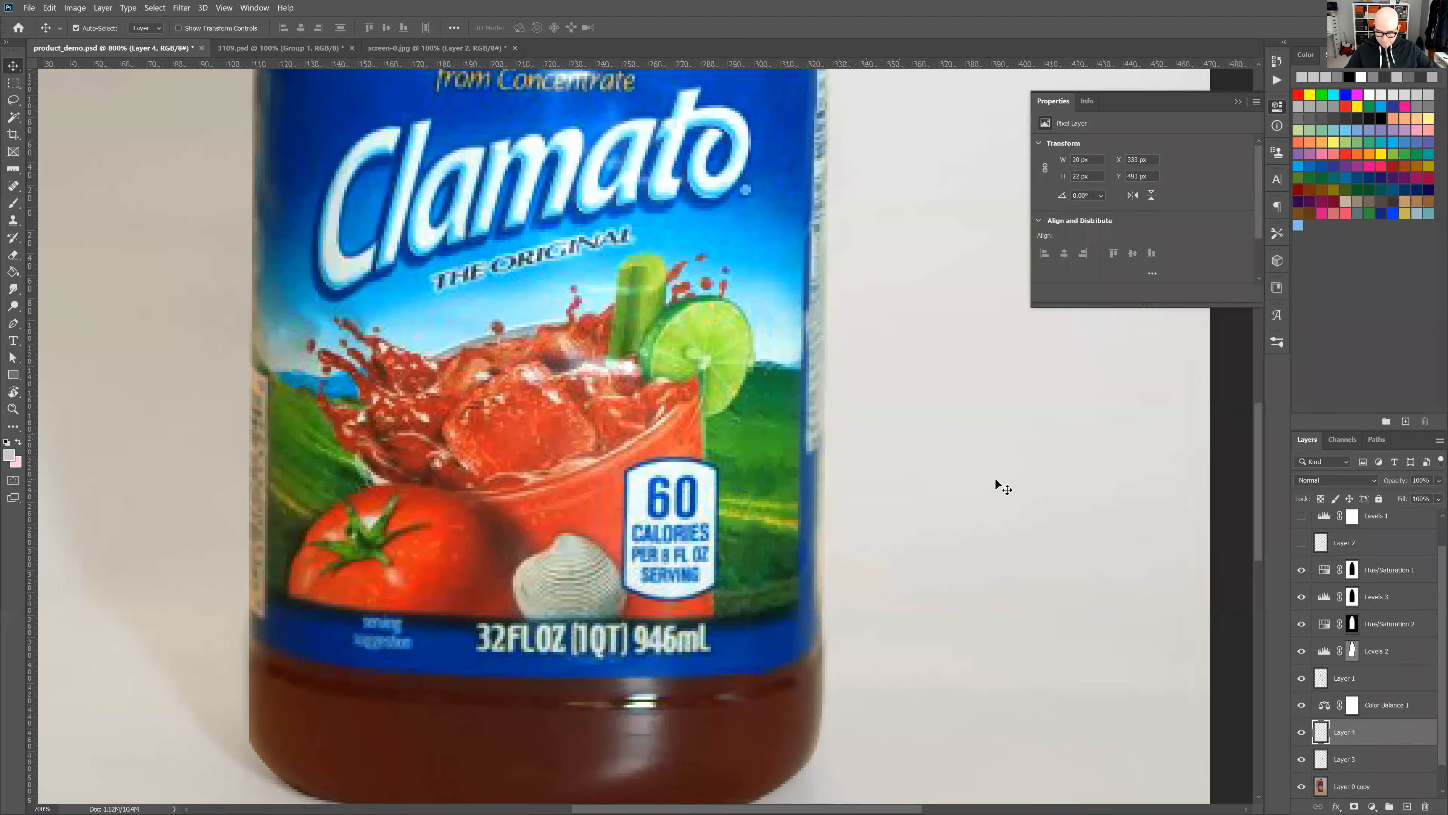
pyautogui.hotkey('ctrl', '-')
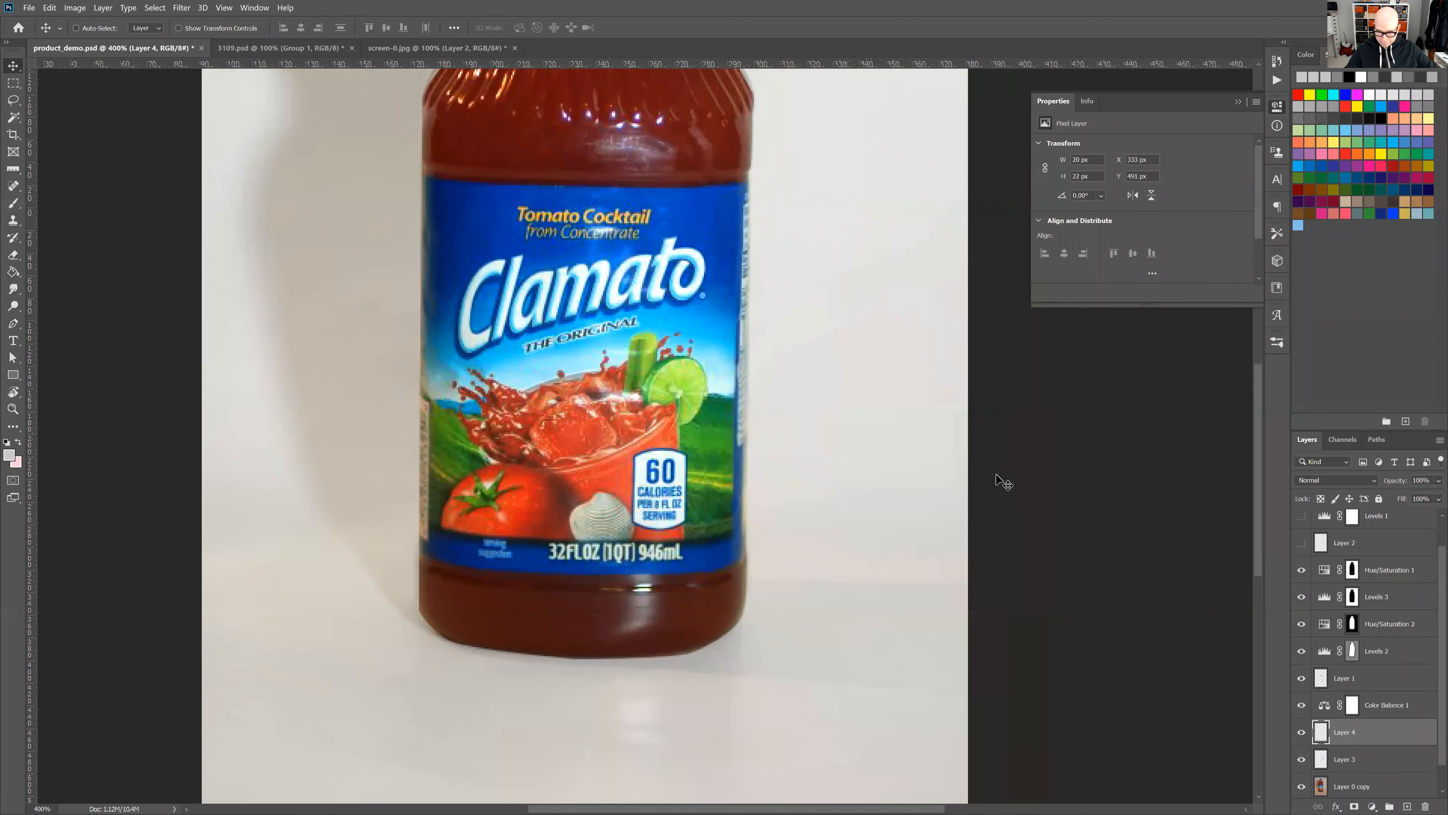
pyautogui.hotkey('ctrl', '-')
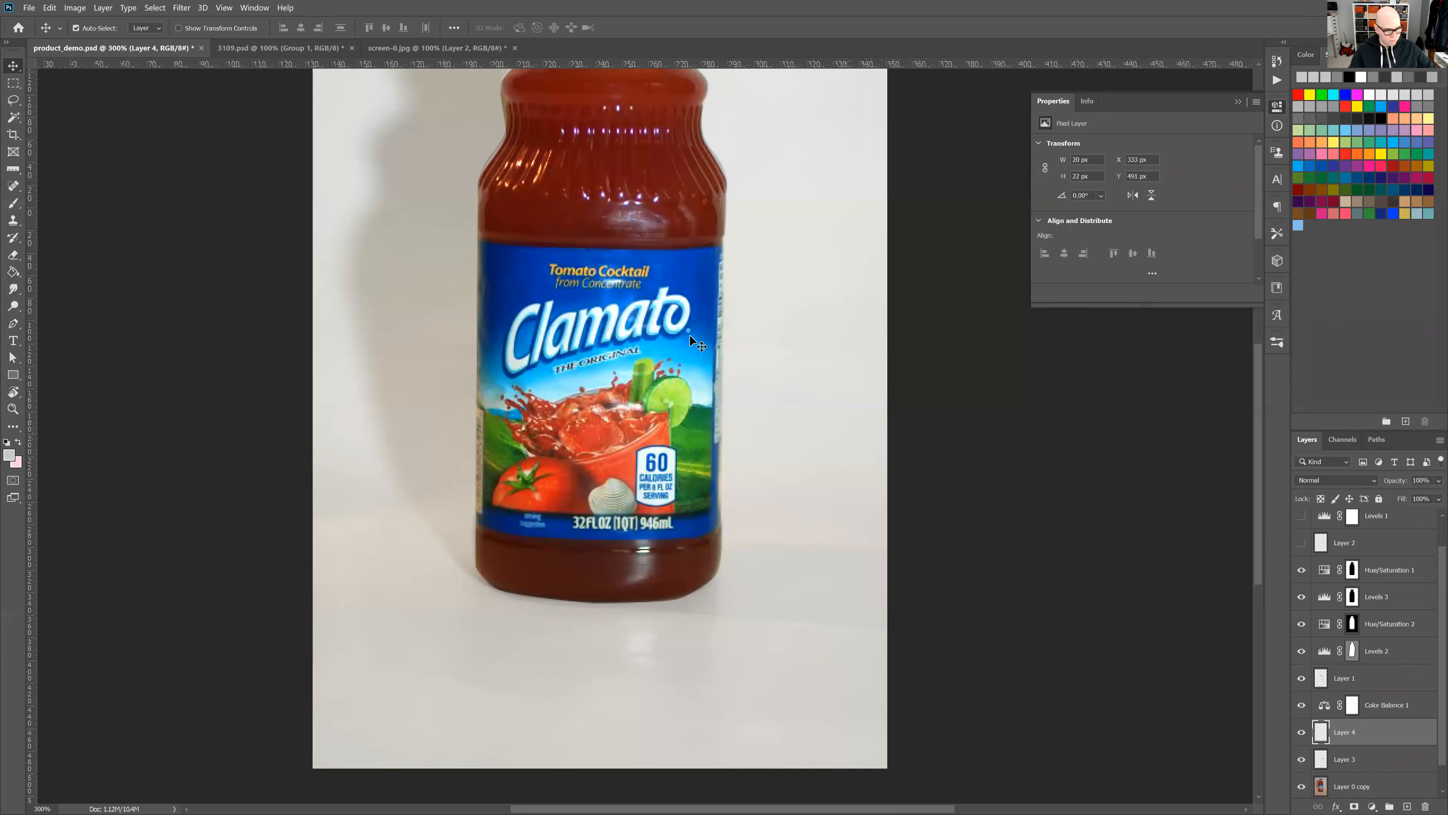
pyautogui.hotkey('ctrl', '+')
pyautogui.hotkey('ctrl', '+')
pyautogui.scroll(5, 774, 353)
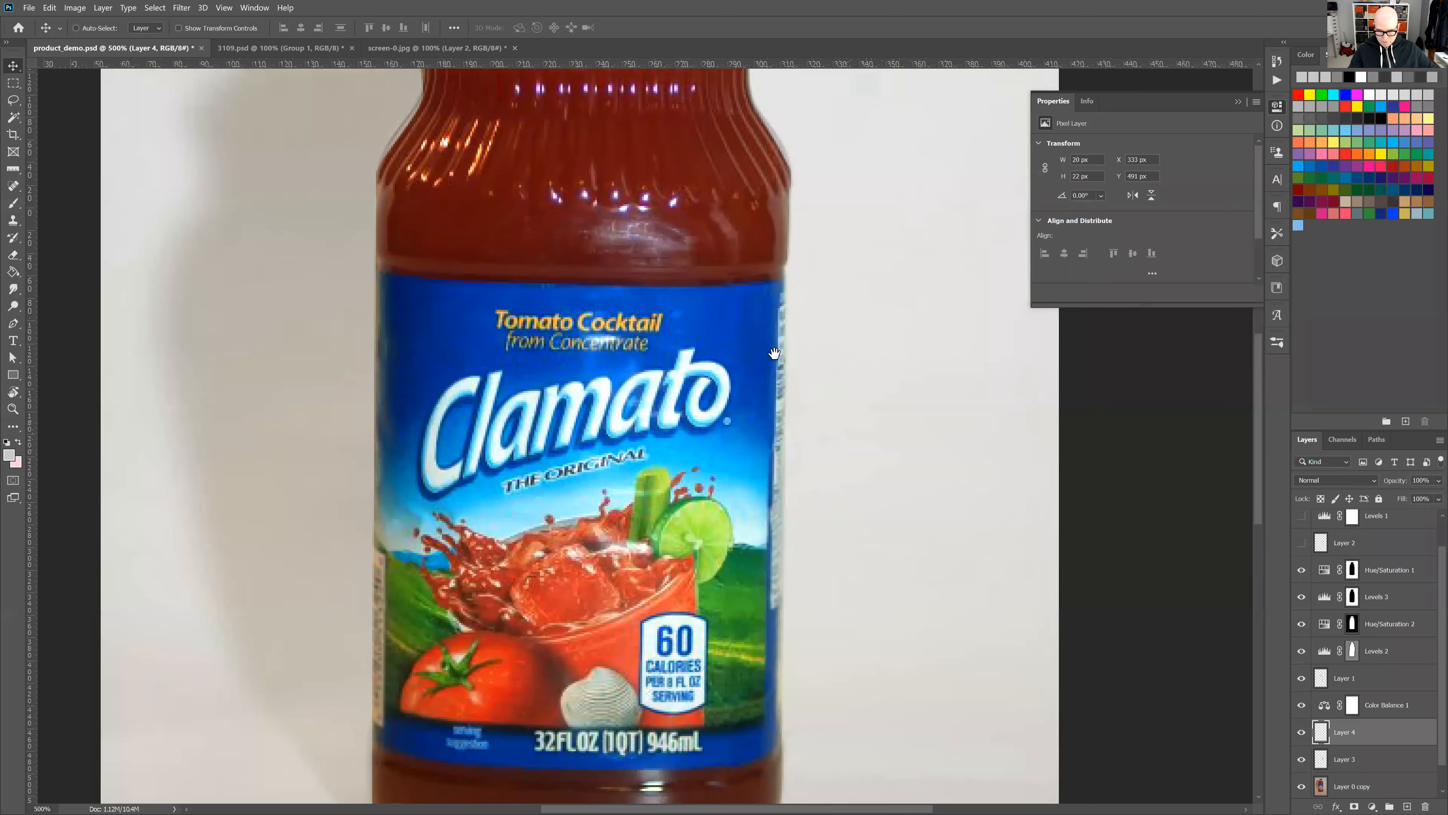
pyautogui.scroll(5, 774, 353)
pyautogui.scroll(-1, 776, 271)
pyautogui.scroll(3, 776, 343)
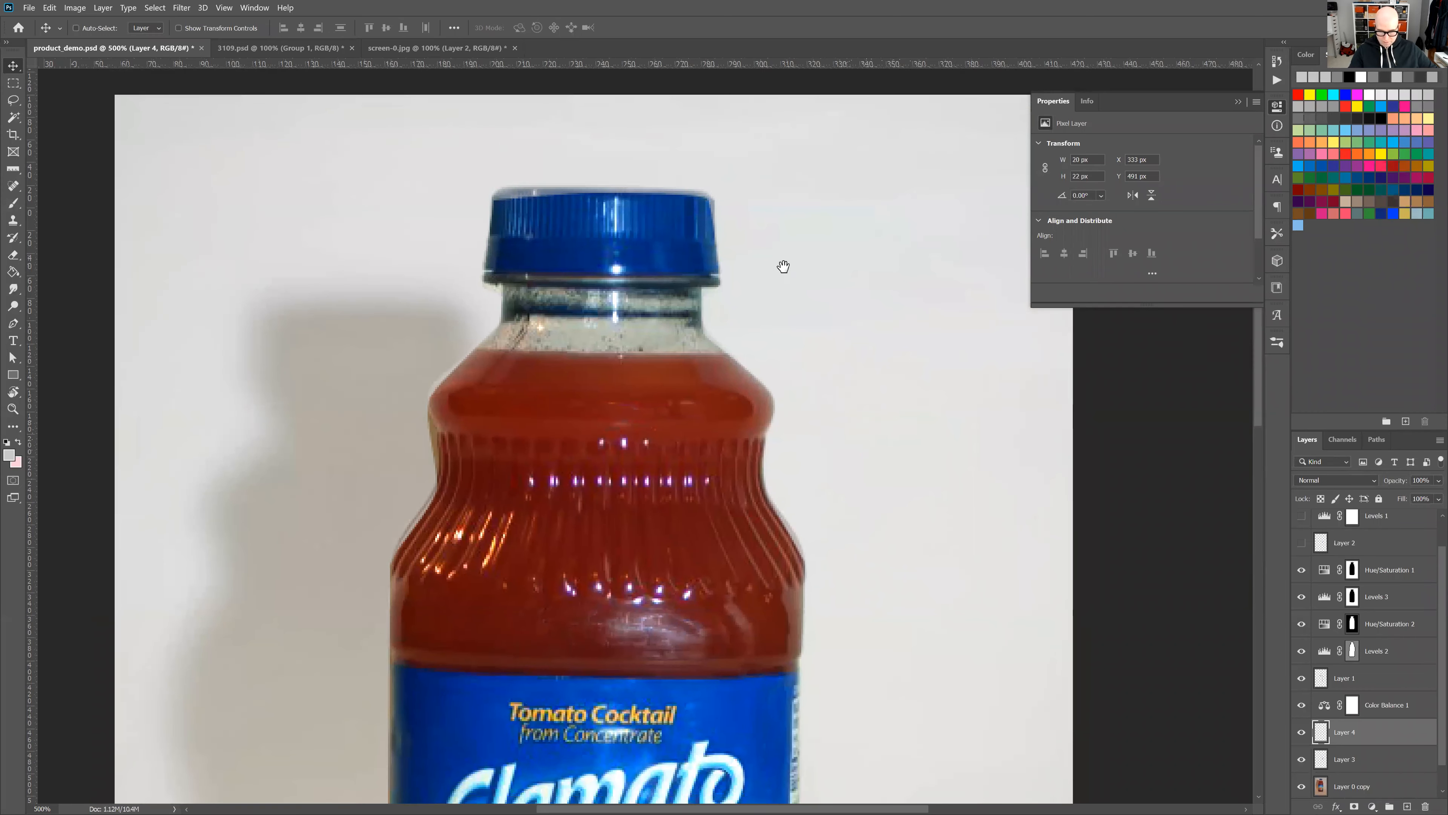
# - Select only the bottle's red juice areas above and below the label, leaving out the cap, clear neck and label
pyautogui.scroll(-5, 782, 266)
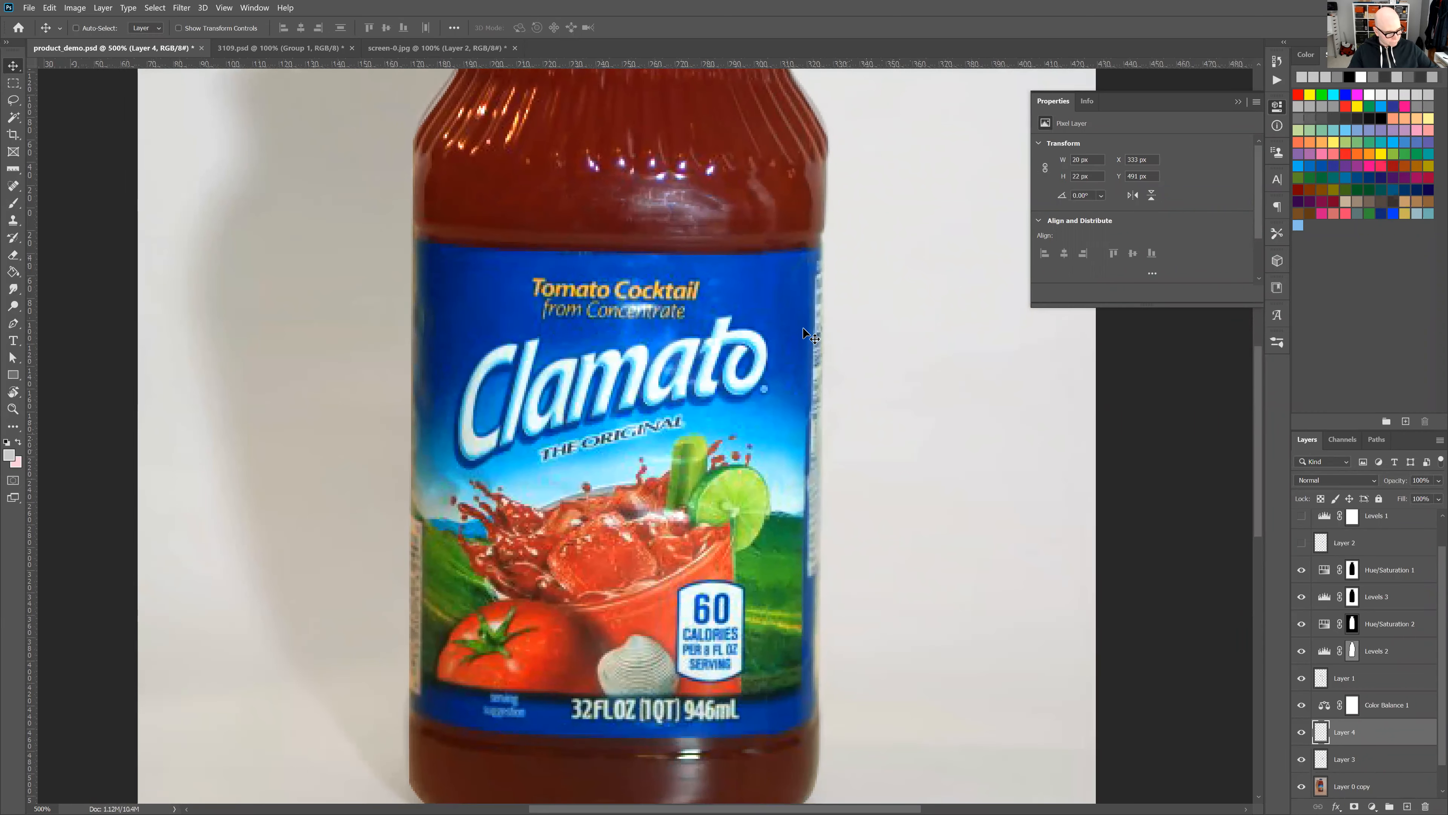
pyautogui.hotkey('ctrl', '-')
pyautogui.hotkey('ctrl', '-')
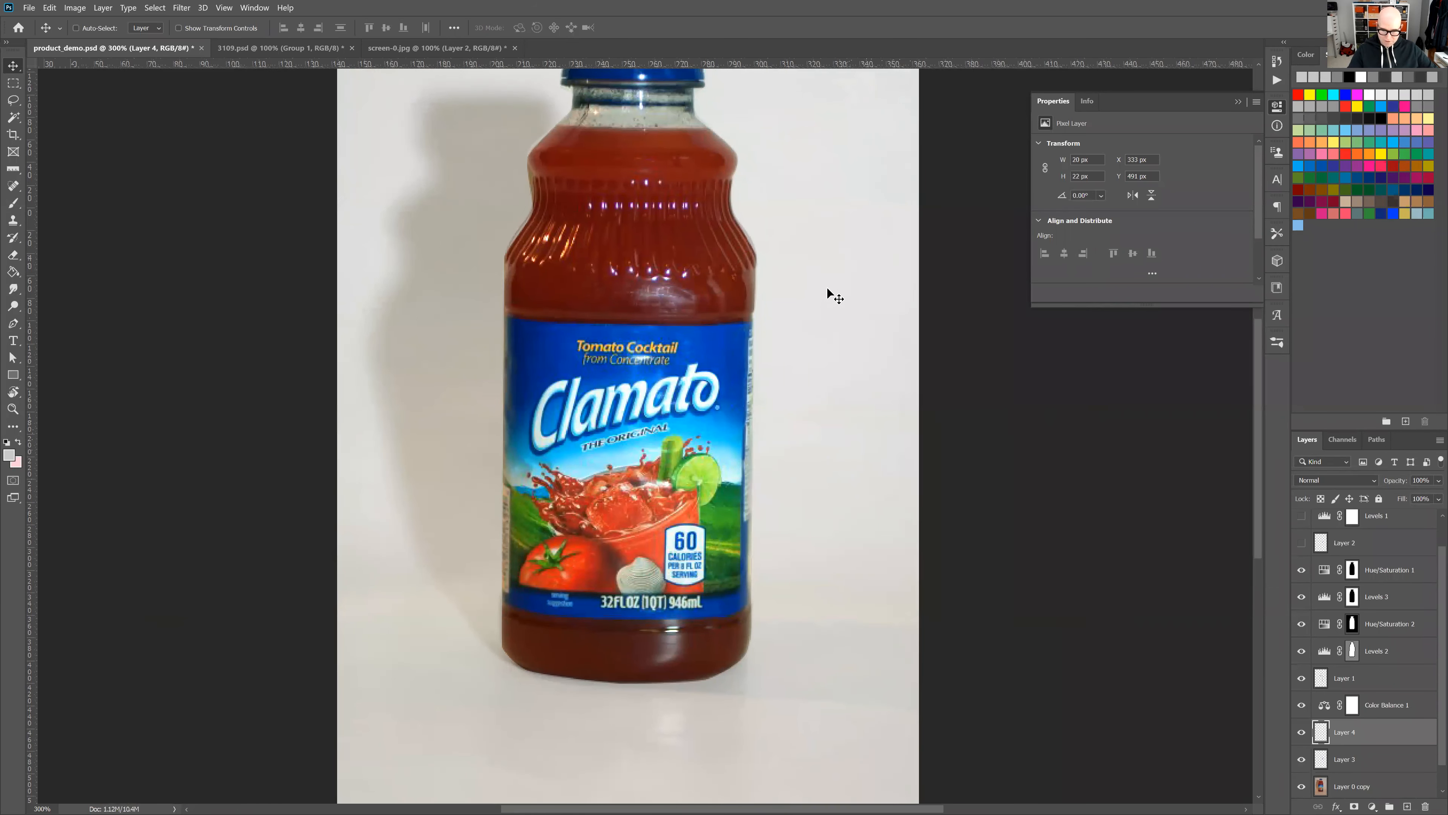
pyautogui.hotkey('ctrl', '+')
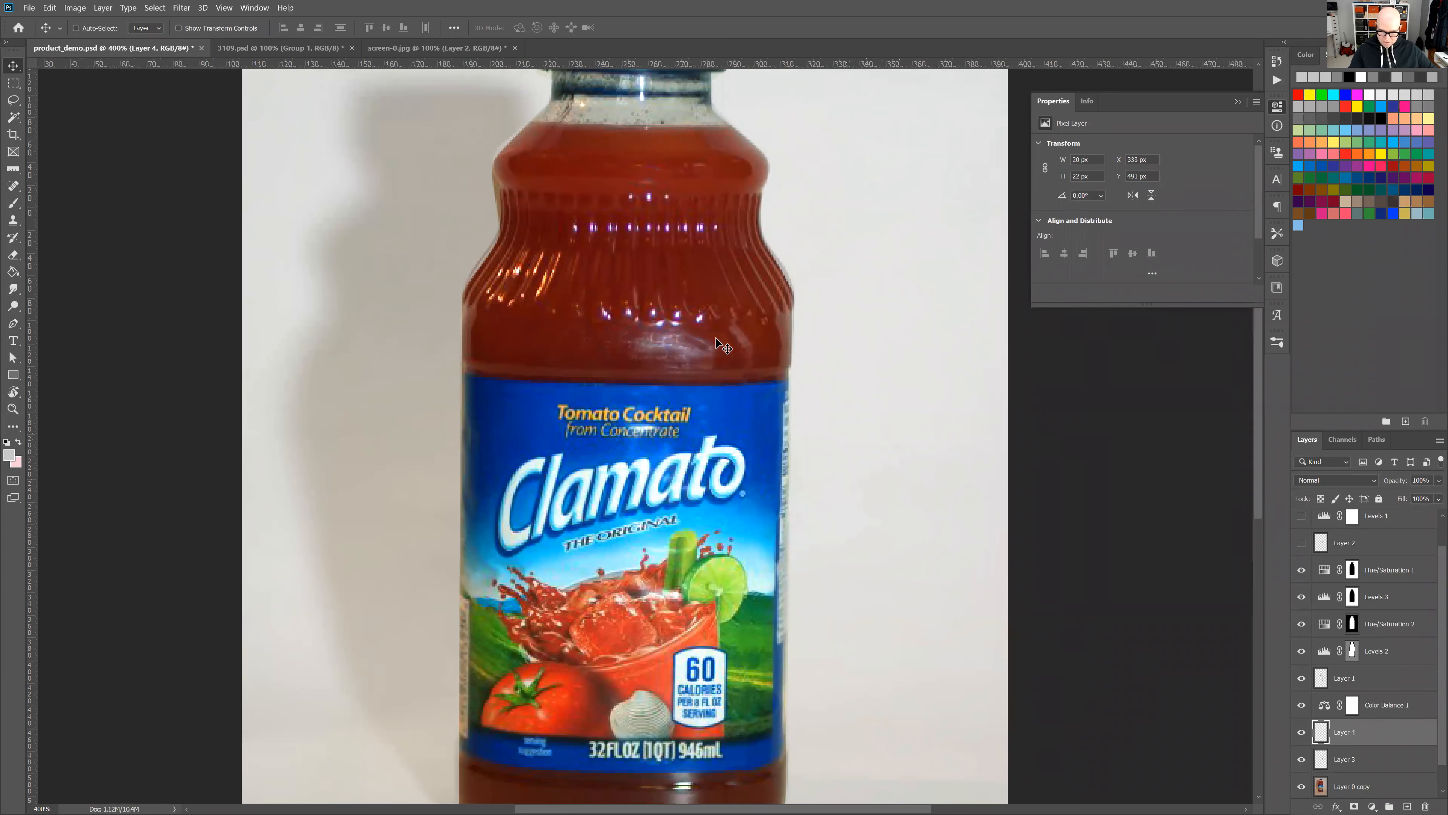
pyautogui.moveTo(785, 376); pyautogui.dragTo(822, 276)
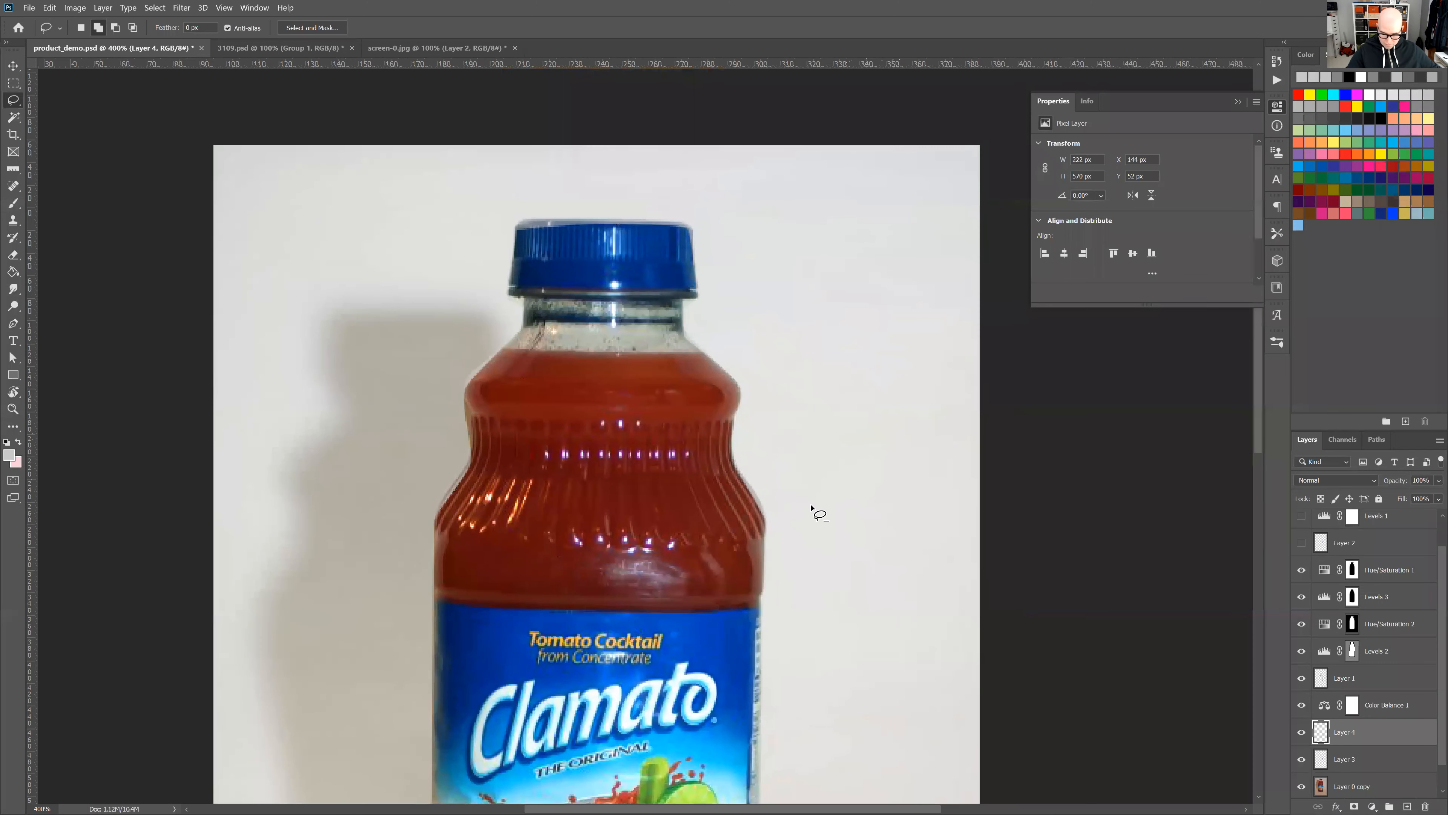
pyautogui.moveTo(501, 346)
pyautogui.mouseDown()
pyautogui.moveTo(724, 342)
pyautogui.moveTo(709, 219)
pyautogui.moveTo(576, 177)
pyautogui.moveTo(466, 293)
pyautogui.moveTo(502, 346)
pyautogui.mouseUp()
pyautogui.scroll(-1, 861, 277)
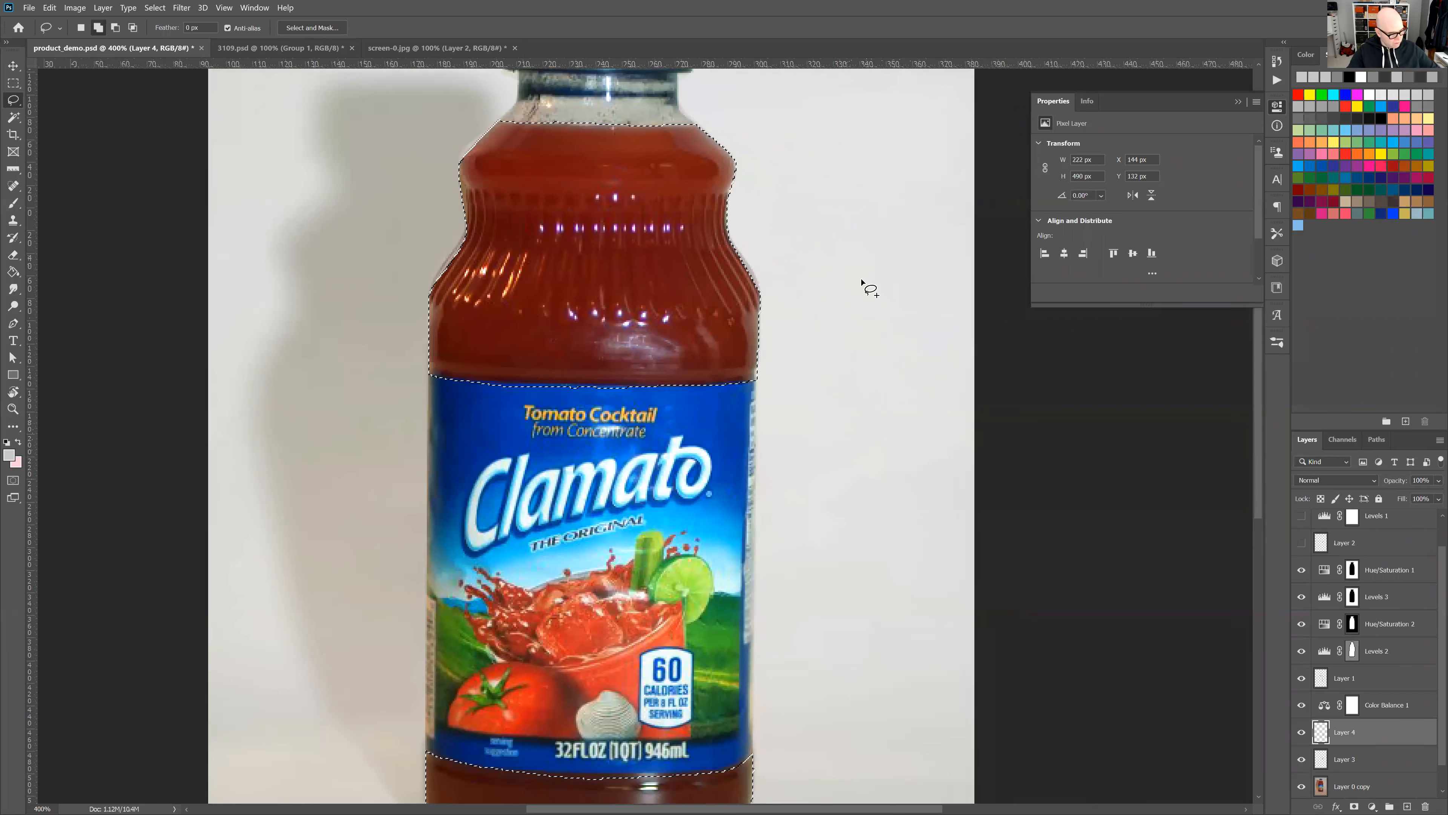
pyautogui.scroll(-1, 861, 277)
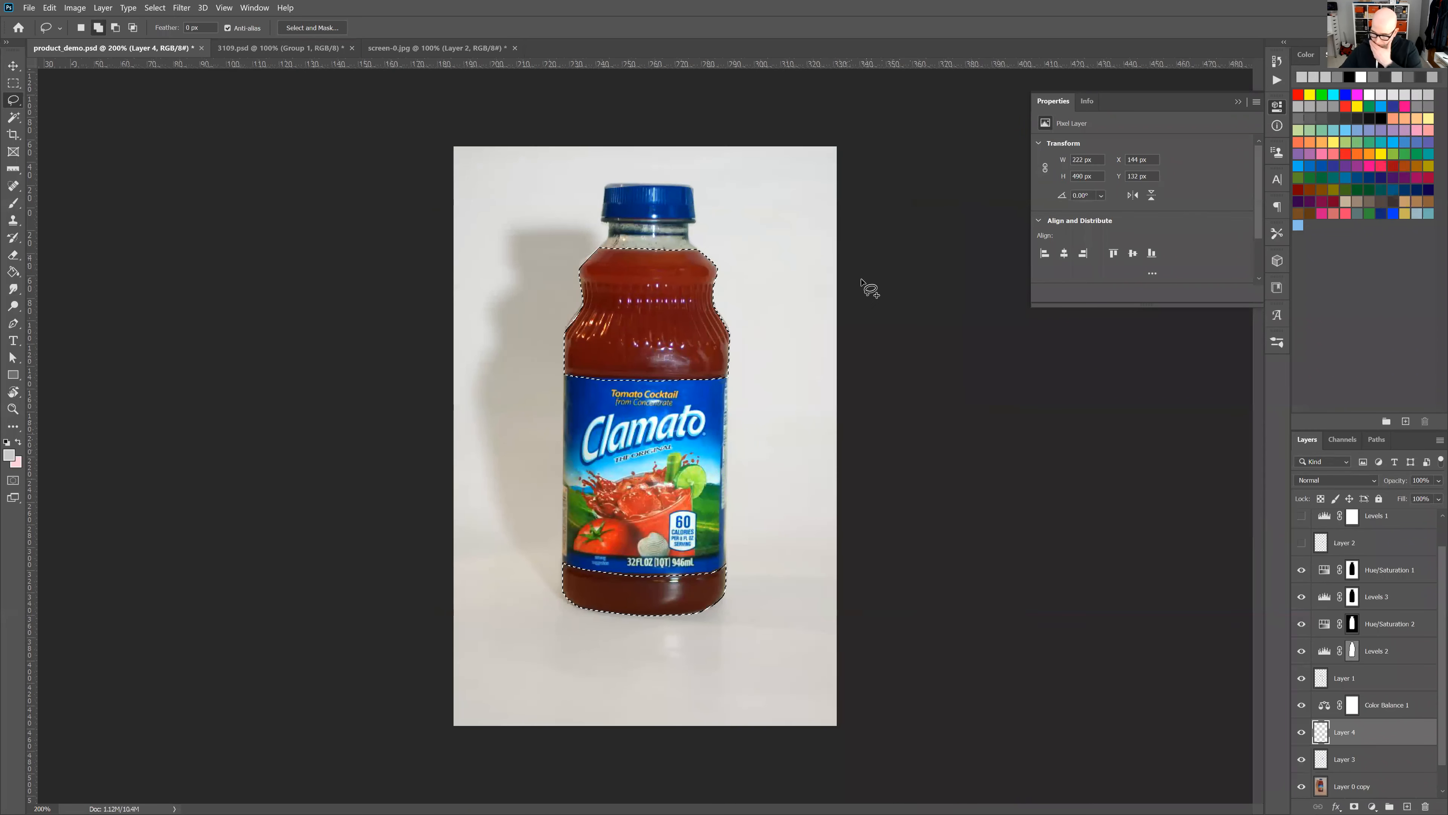
# - Add a Color Balance adjustment layer directly above Hue/Saturation 1, masked to the selected juice areas
pyautogui.hotkey('alt', ']')
pyautogui.hotkey('alt', ']')
pyautogui.hotkey('alt', ']')
pyautogui.hotkey('alt', ']')
pyautogui.hotkey('alt', ']')
pyautogui.scroll(1, 1377, 741)
pyautogui.click(1372, 805)
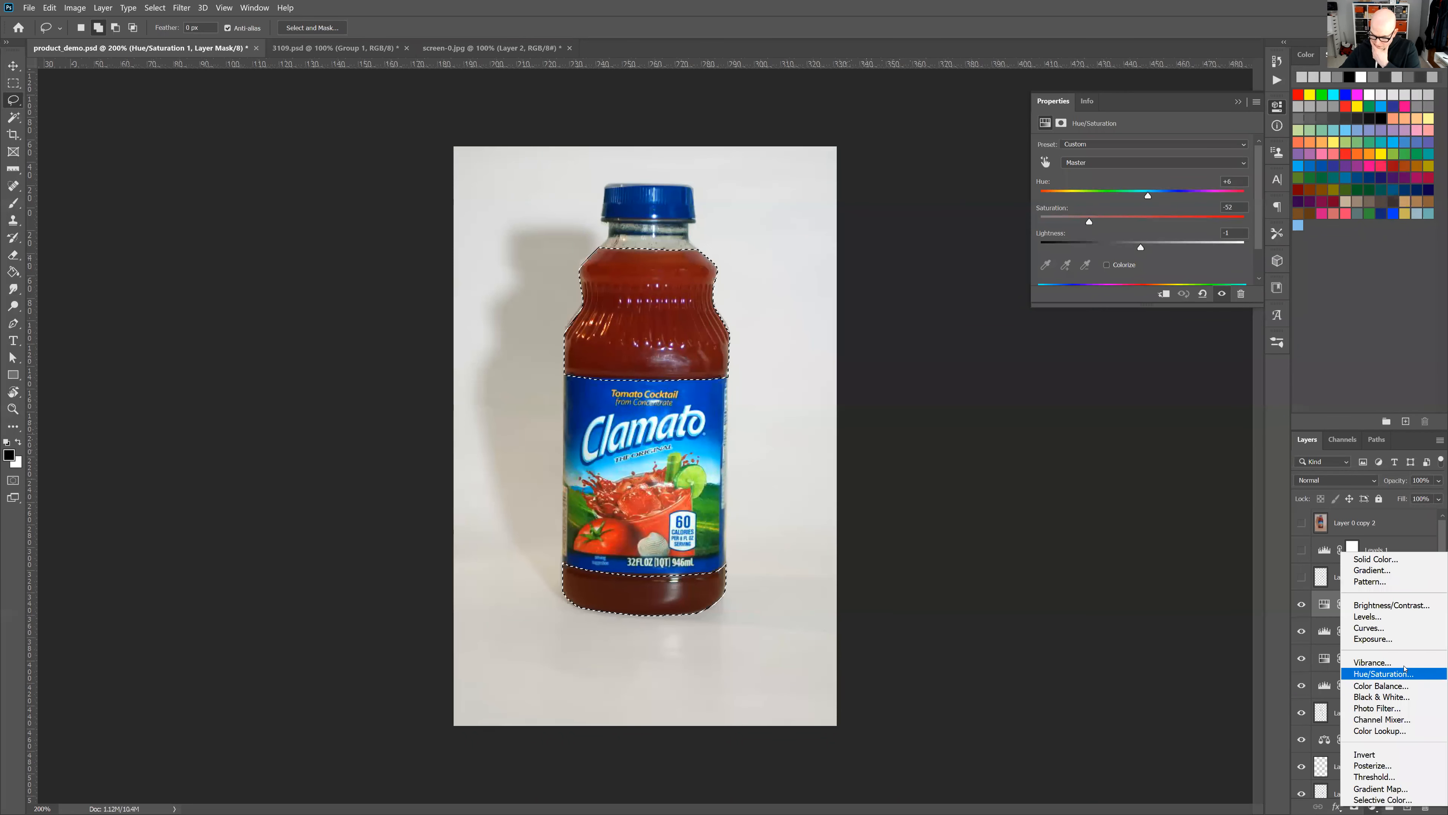
pyautogui.click(1405, 686)
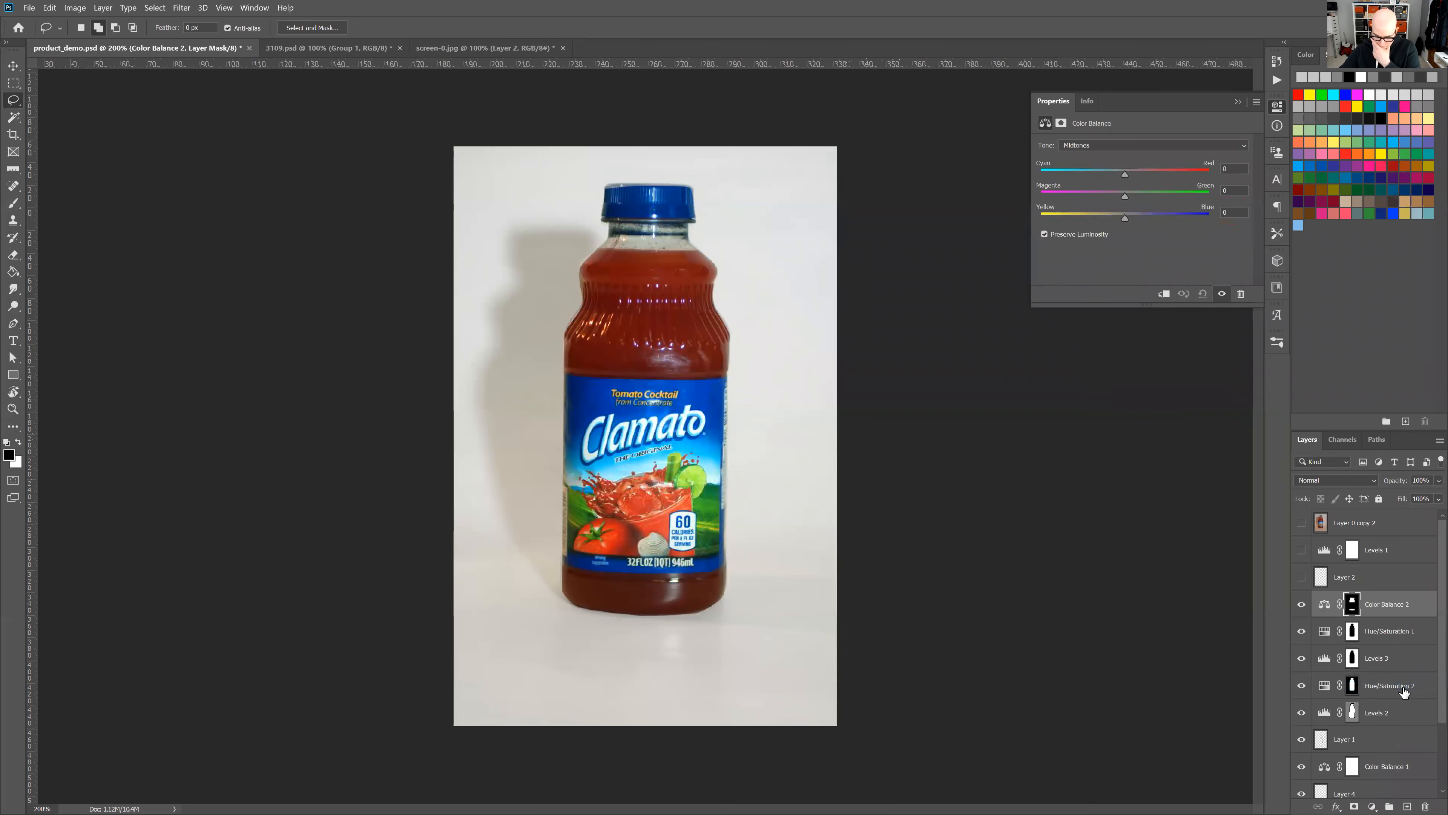